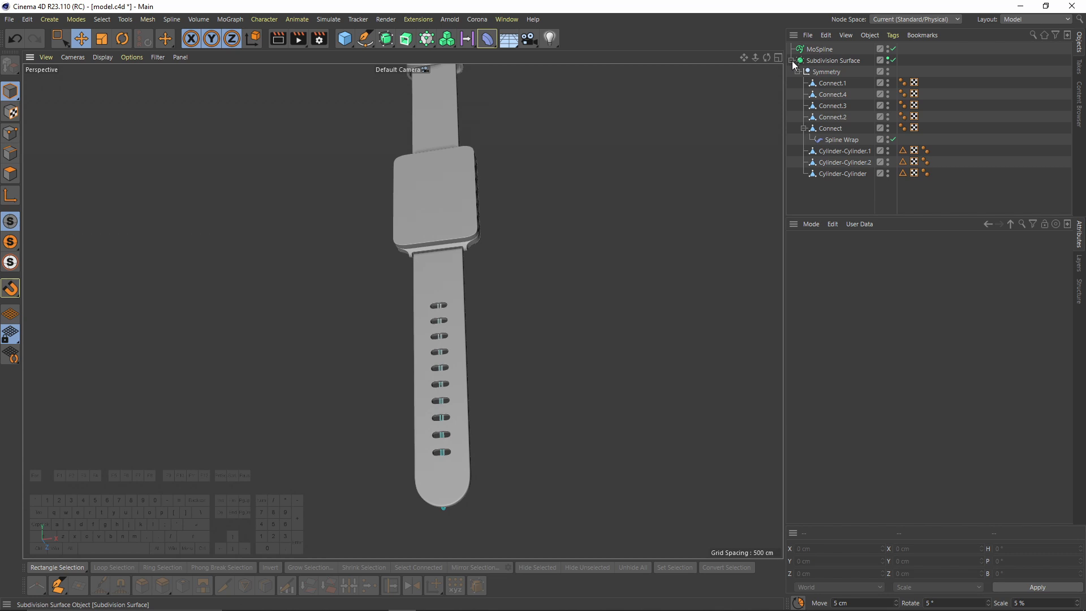
Try different twist and pitch angles on the finished watch's MoSpline, ending with Angle P at 35° and Twist at 0°.
click(820, 49)
drag(962, 371, 998, 382)
drag(878, 328, 891, 332)
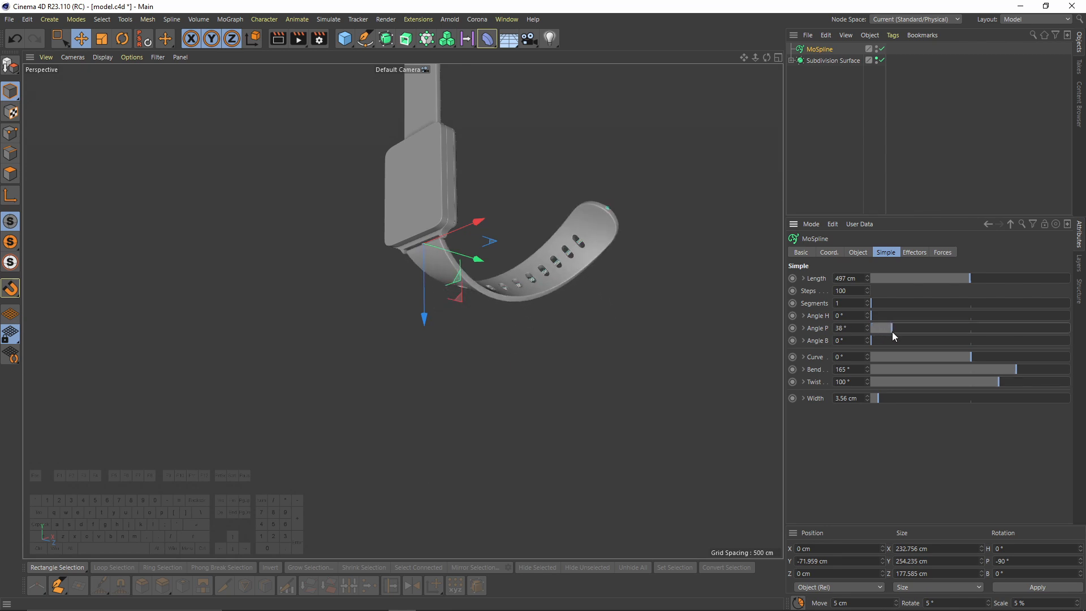
drag(1005, 383, 959, 382)
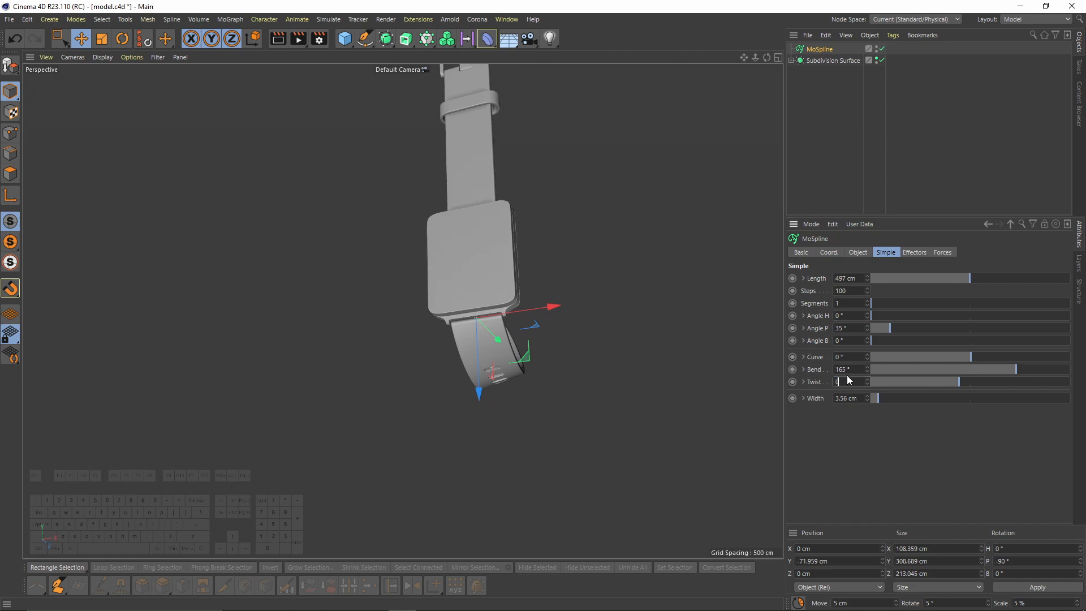
key(space)
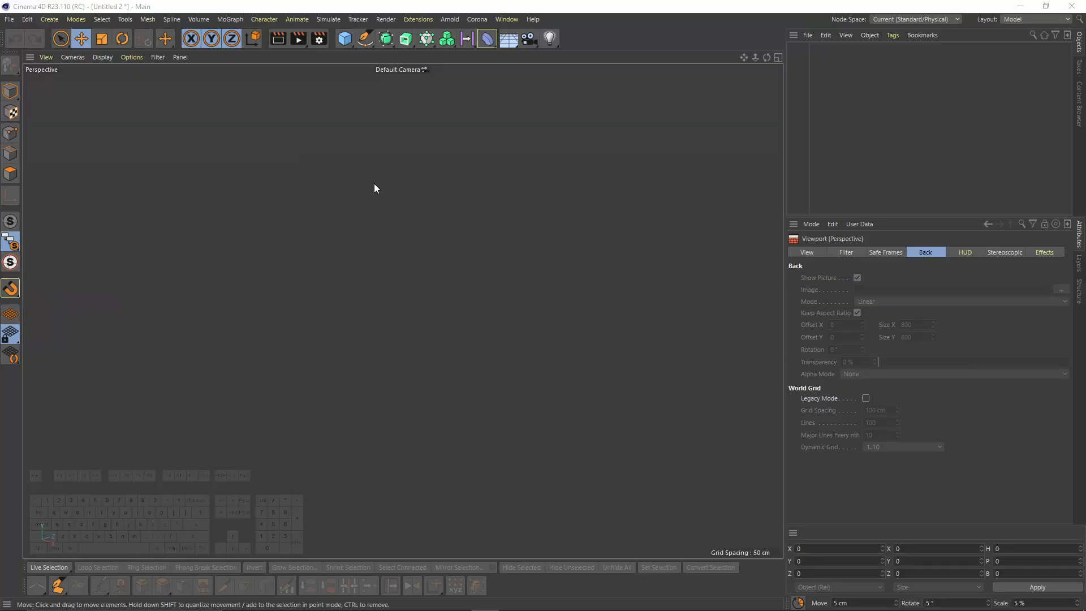
Load the watch reference image from the image_plane folder as the front view's background and set its transparency to 67%.
middle_click(416, 252)
middle_click(557, 385)
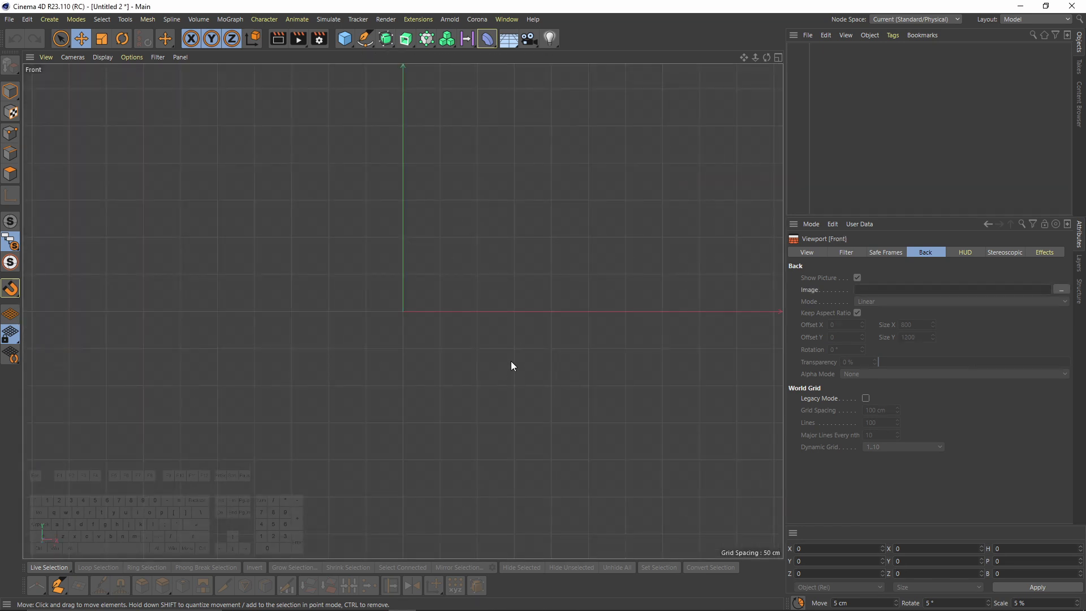
click(1062, 290)
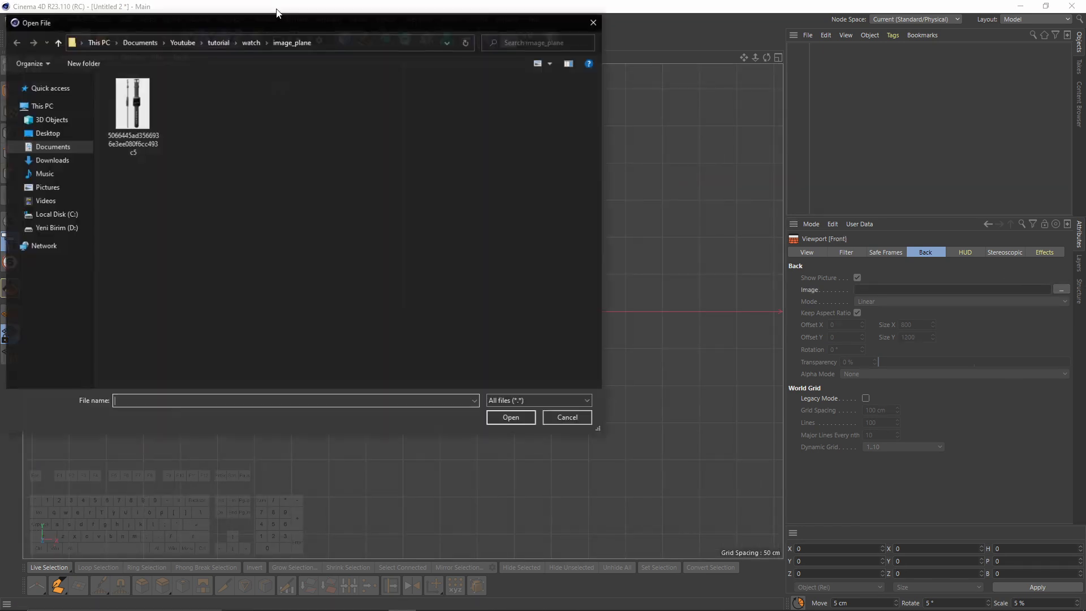
double_click(151, 114)
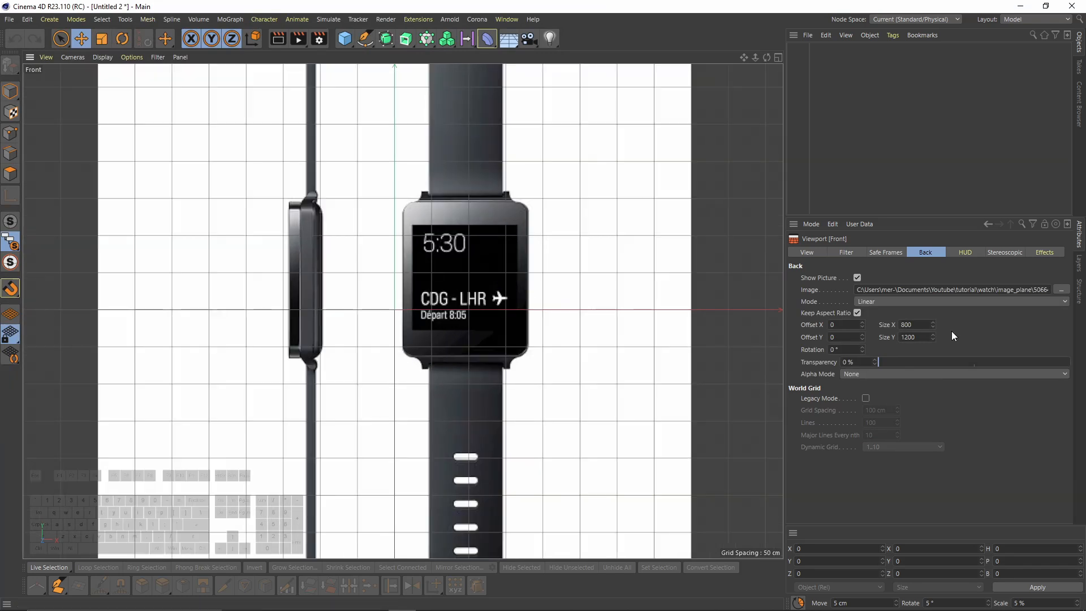
drag(947, 362, 1008, 359)
scroll(496, 321, down, 3)
scroll(580, 321, up, 2)
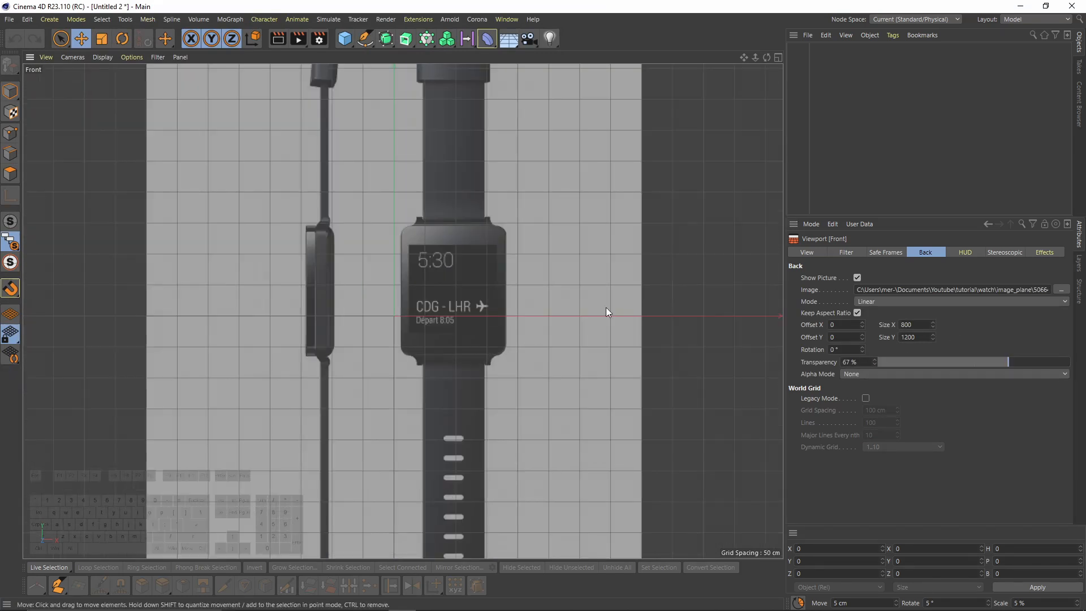
Load the same watch reference image as the right view's background and set its transparency to 55%.
middle_click(543, 283)
middle_click(183, 364)
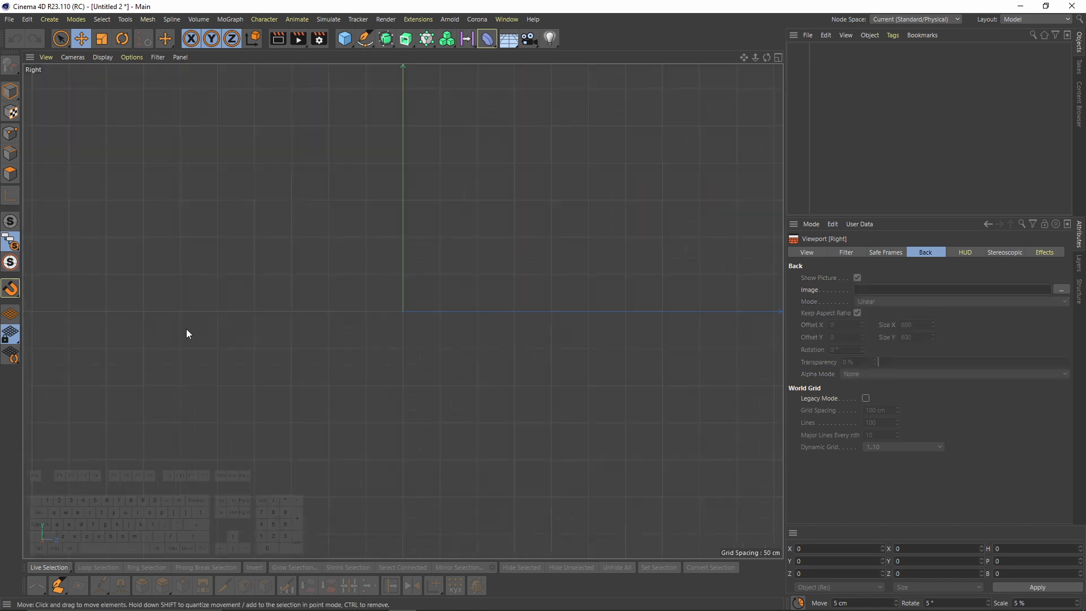
click(1061, 289)
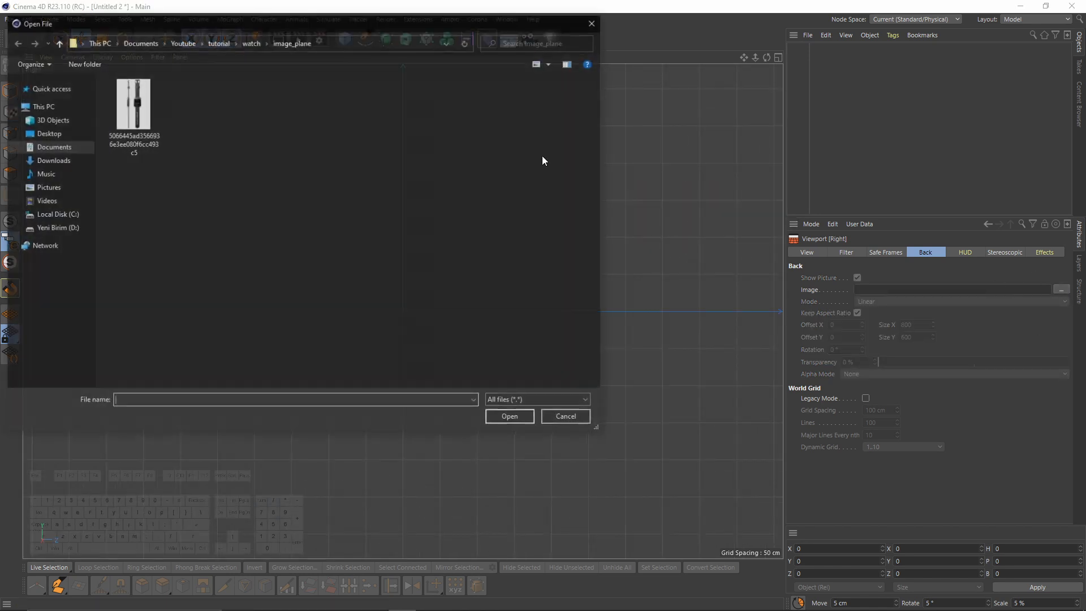
double_click(147, 135)
middle_click(390, 385)
middle_click(299, 409)
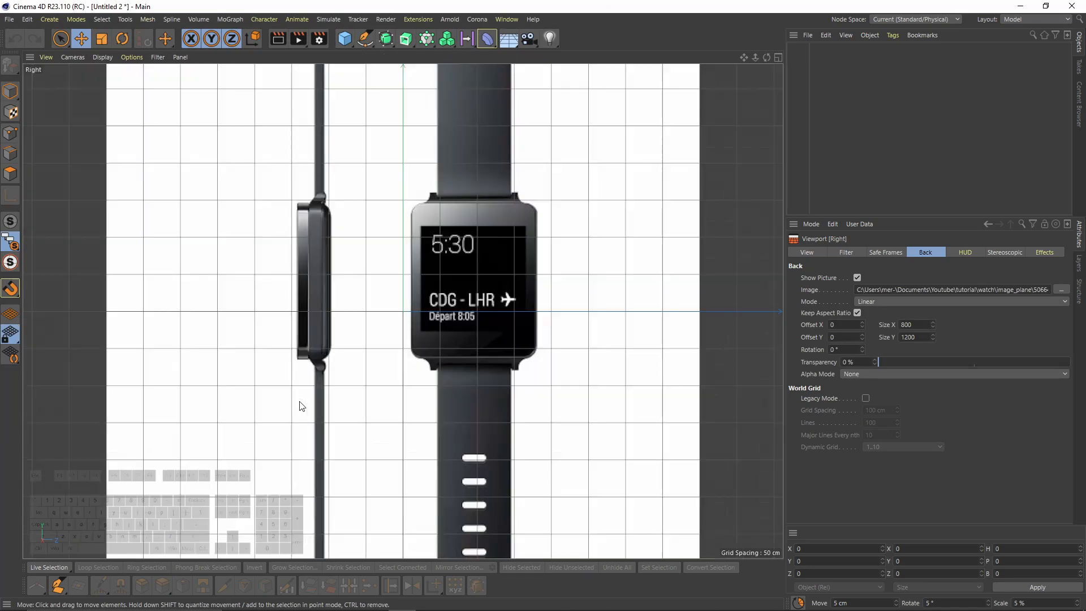
drag(967, 367, 982, 367)
Center the front-facing watch on the vertical axis of the front view by setting the background image's Offset X to -96.
middle_click(756, 354)
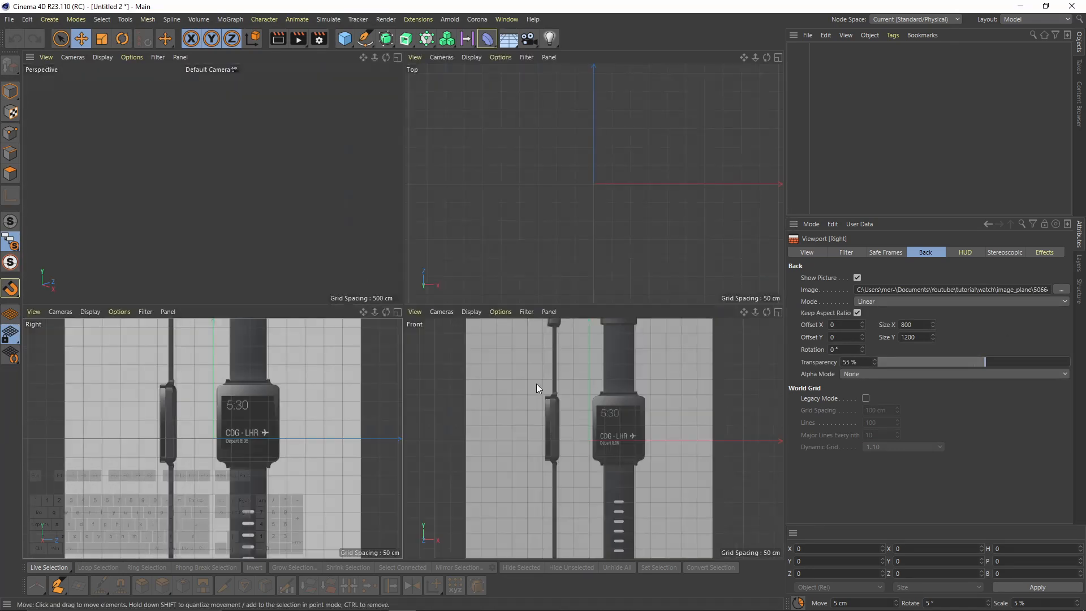
middle_click(521, 379)
alt+middle_drag(511, 254, 467, 260)
alt+middle_drag(333, 198, 369, 212)
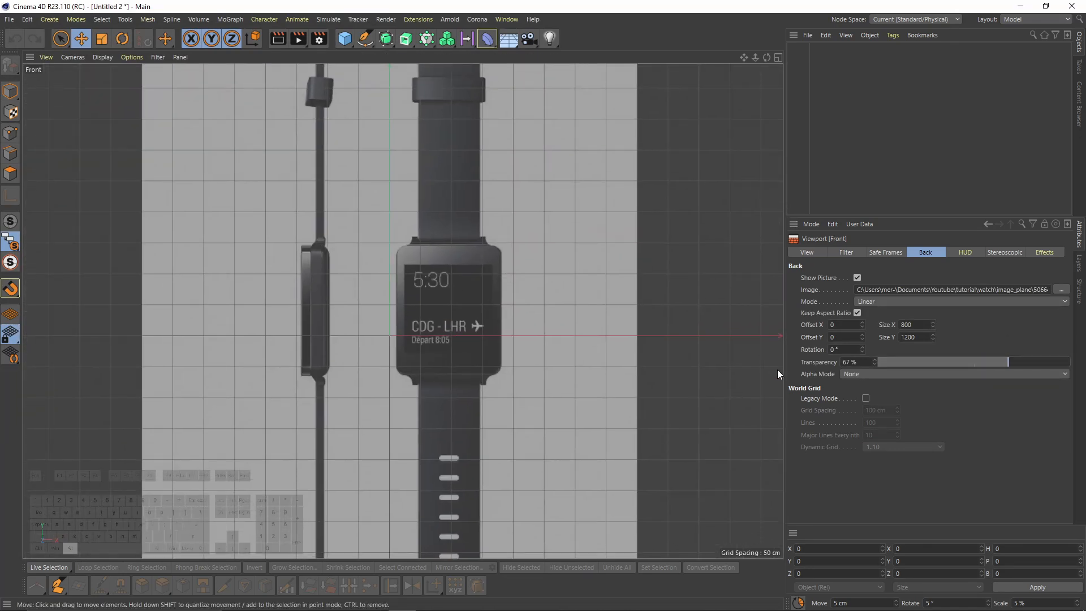
mouse_move(863, 324)
mouse_down()
mouse_move(871, 325)
mouse_move(847, 325)
mouse_up()
scroll(373, 252, up, 3)
alt+middle_drag(619, 348, 581, 331)
drag(864, 327, 863, 324)
scroll(428, 173, up, 4)
scroll(429, 173, down, 5)
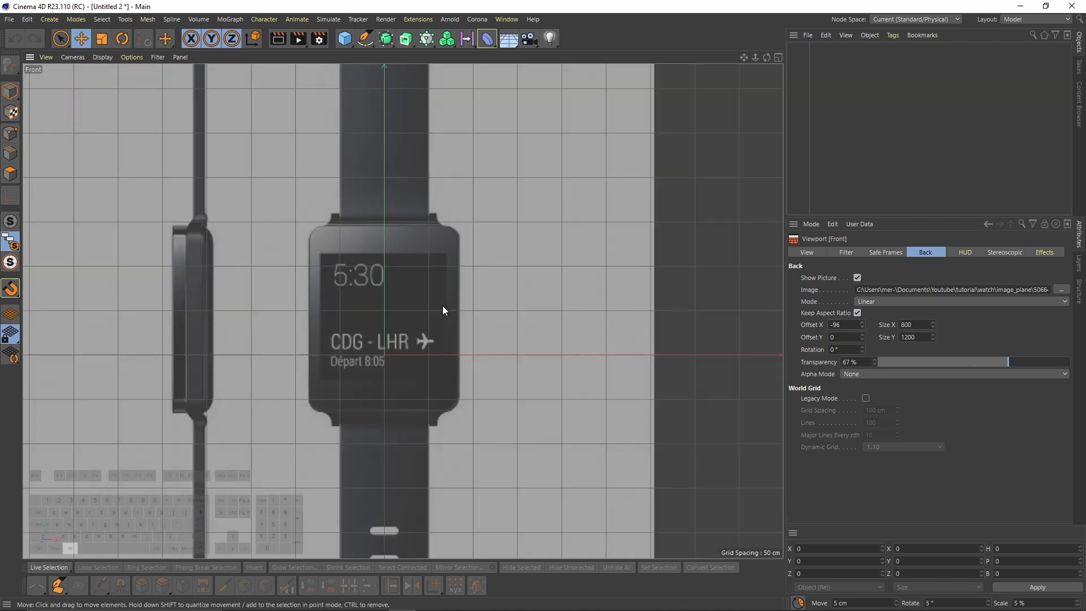
alt+middle_drag(441, 304, 555, 279)
alt+right_drag(555, 279, 510, 297)
Align the watch's side profile with the vertical axis in the right view by setting the background image's Offset X to 112.
middle_click(511, 296)
middle_click(433, 344)
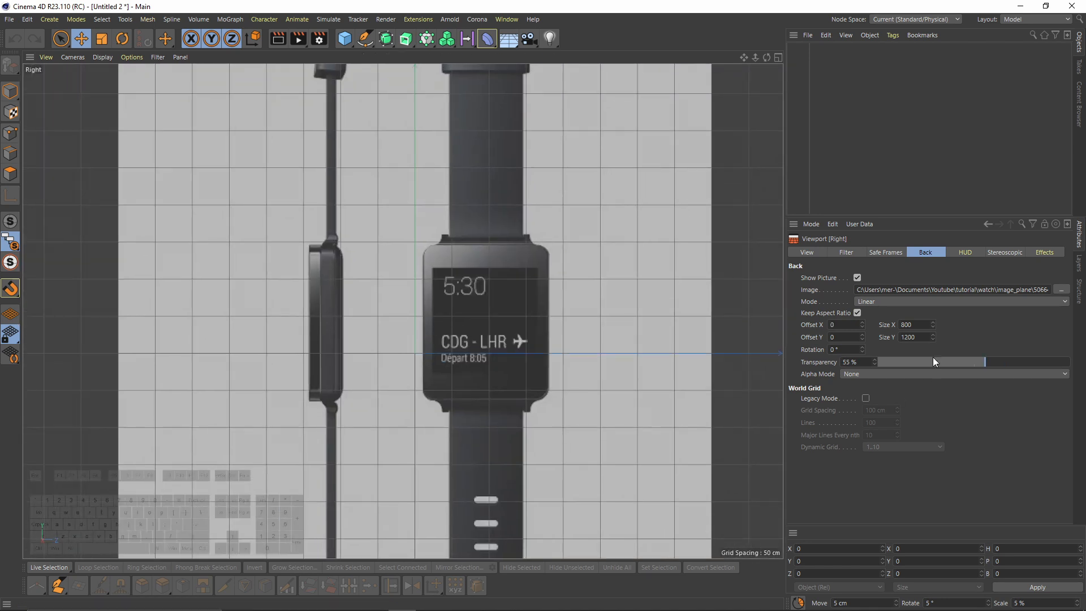
drag(863, 324, 897, 325)
scroll(425, 348, up, 3)
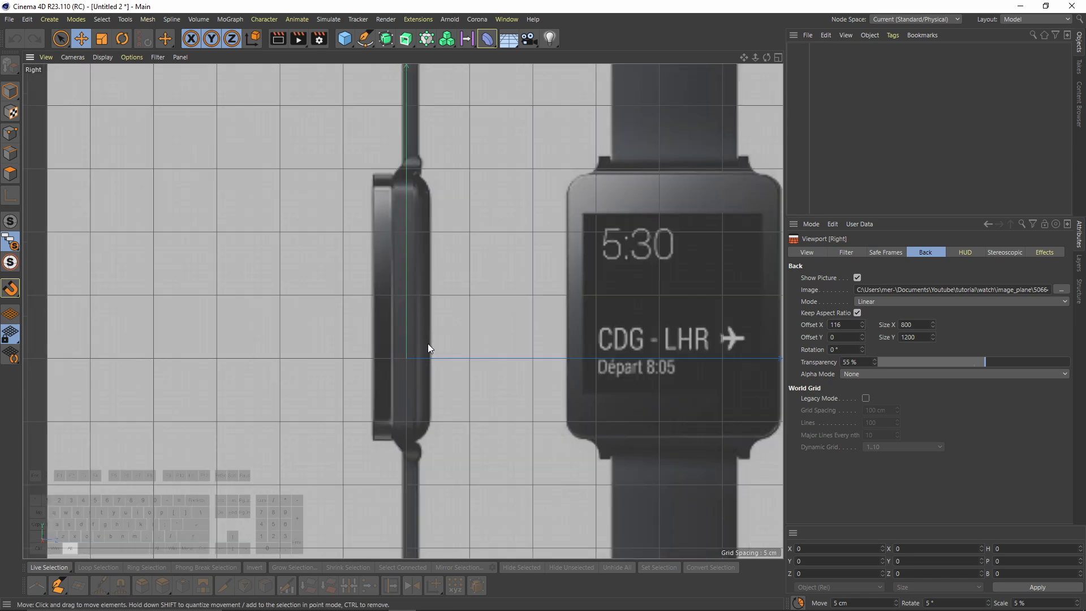
scroll(435, 399, up, 2)
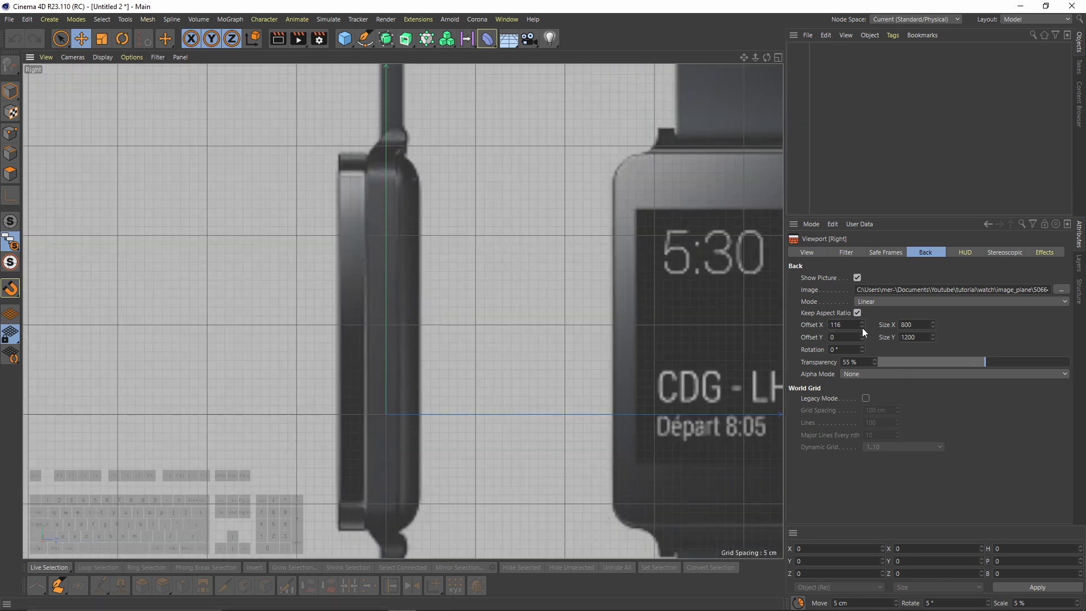
click(862, 327)
middle_click(457, 327)
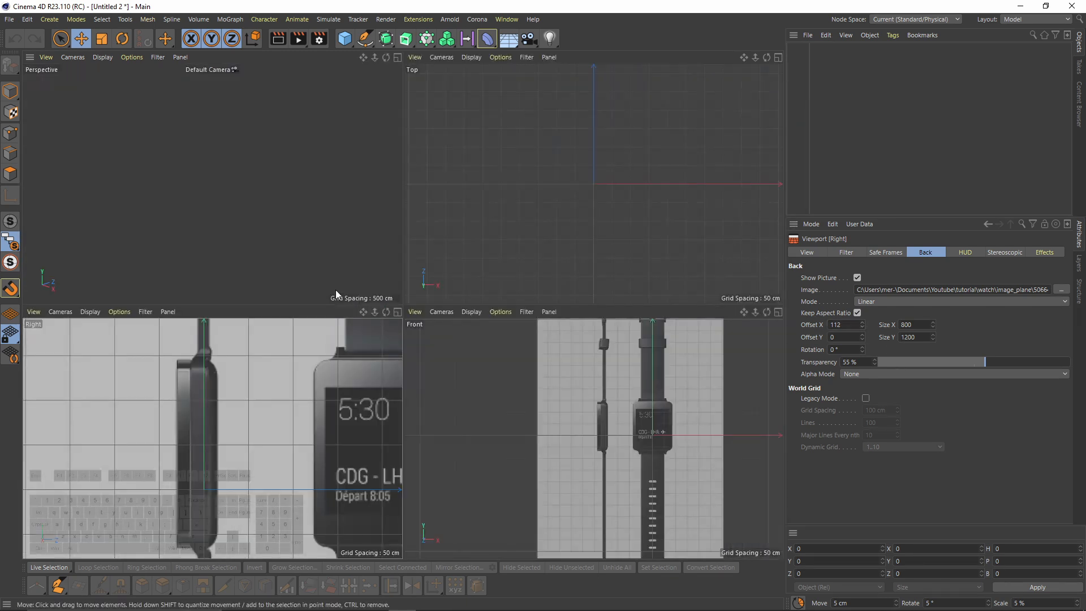
Add a cylinder primitive with 1 height segment and 8 rotation segments.
middle_click(332, 276)
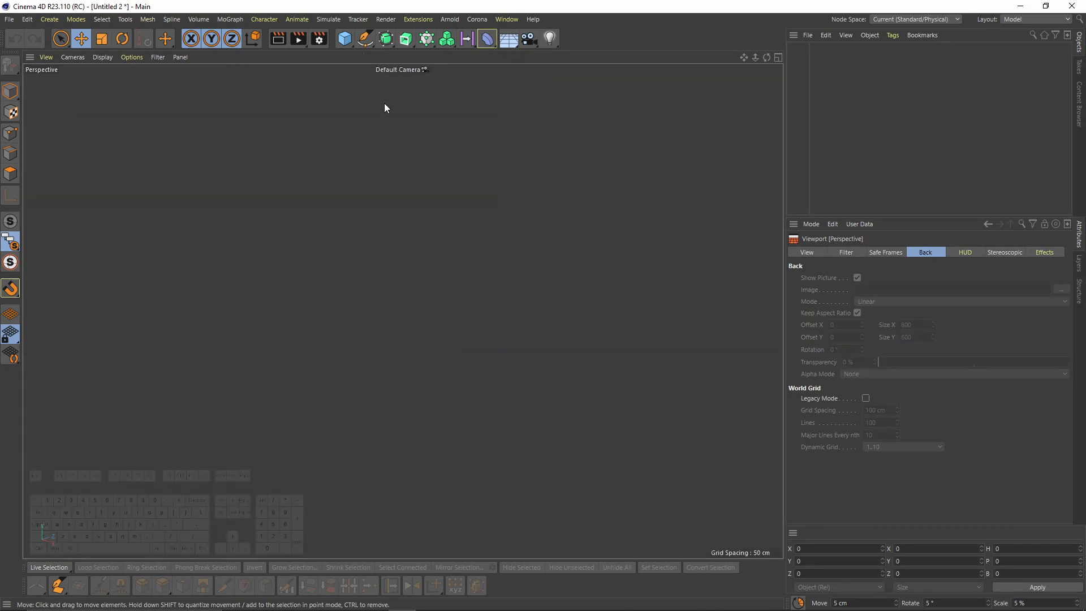
click(344, 38)
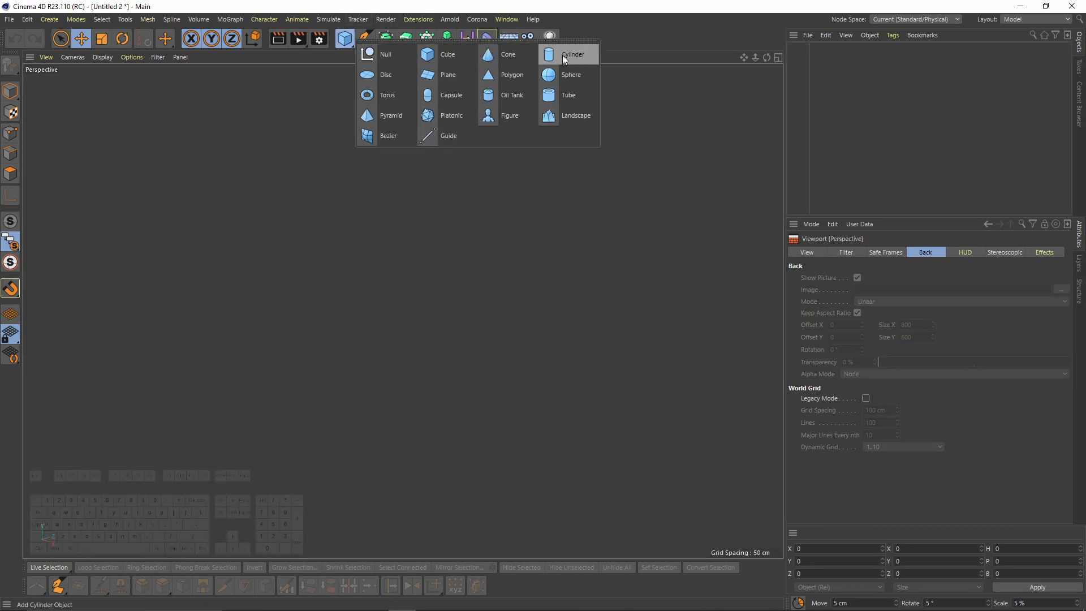
click(565, 59)
middle_click(522, 443)
middle_click(244, 191)
click(876, 304)
text(1)
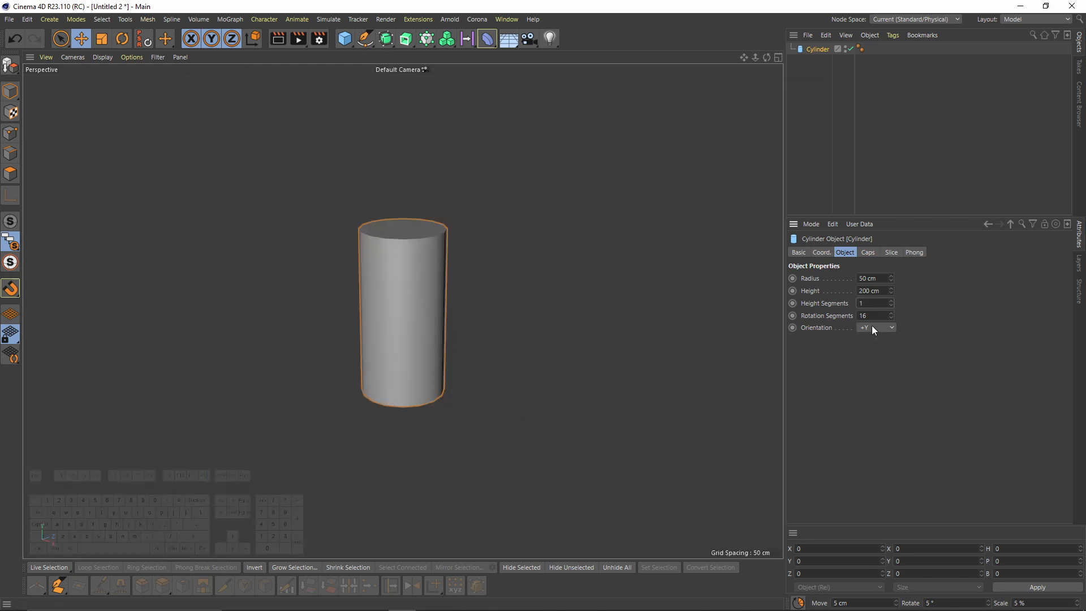
key(Tab)
text(8)
key(Return)
Set the cylinder's orientation to +X, checking it against the watch in the front view.
middle_click(683, 356)
middle_click(631, 436)
alt+middle_drag(543, 253, 417, 277)
scroll(332, 288, up, 2)
alt+middle_drag(332, 294, 388, 235)
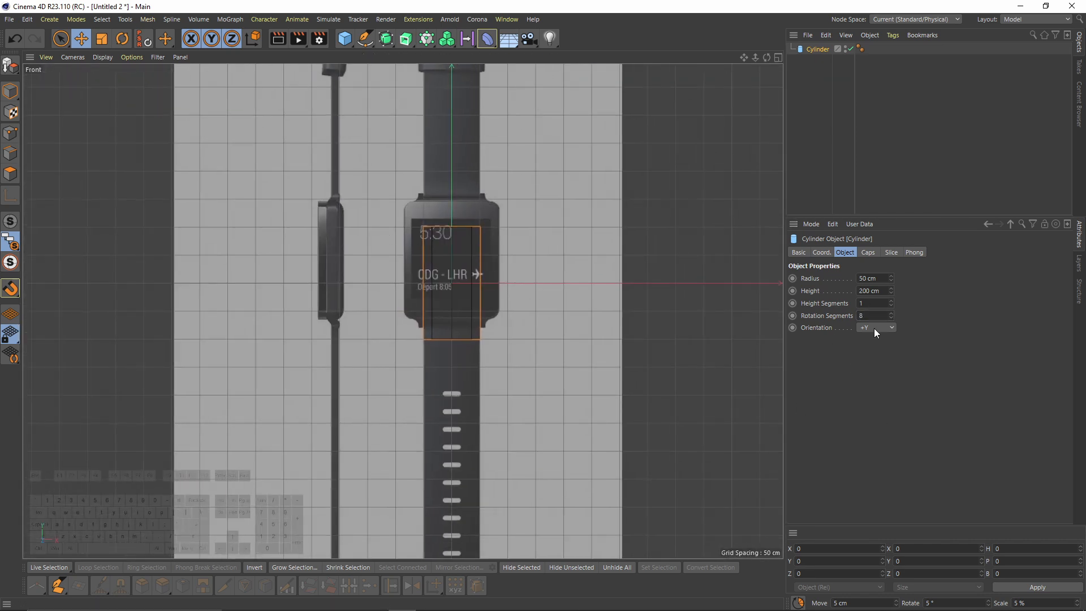
scroll(874, 328, up, 2)
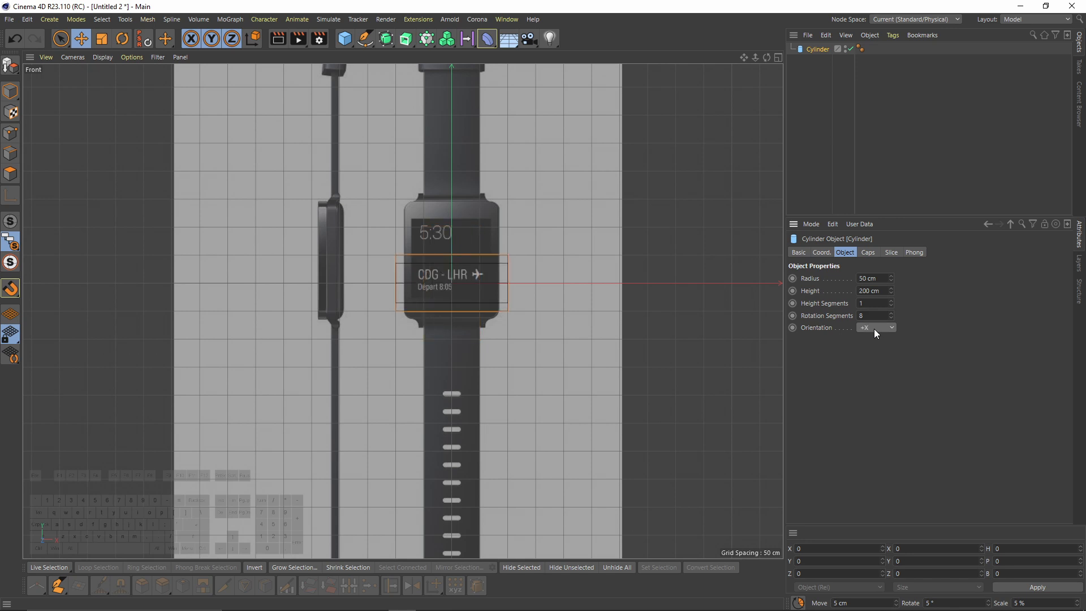
Set the cylinder's radius to 7 cm and raise it to about Y 152.7 cm, over the lug area above the watch case.
alt+middle_drag(531, 262, 523, 290)
scroll(504, 287, up, 3)
click(17, 92)
drag(891, 278, 891, 325)
drag(405, 250, 405, 105)
scroll(417, 136, up, 4)
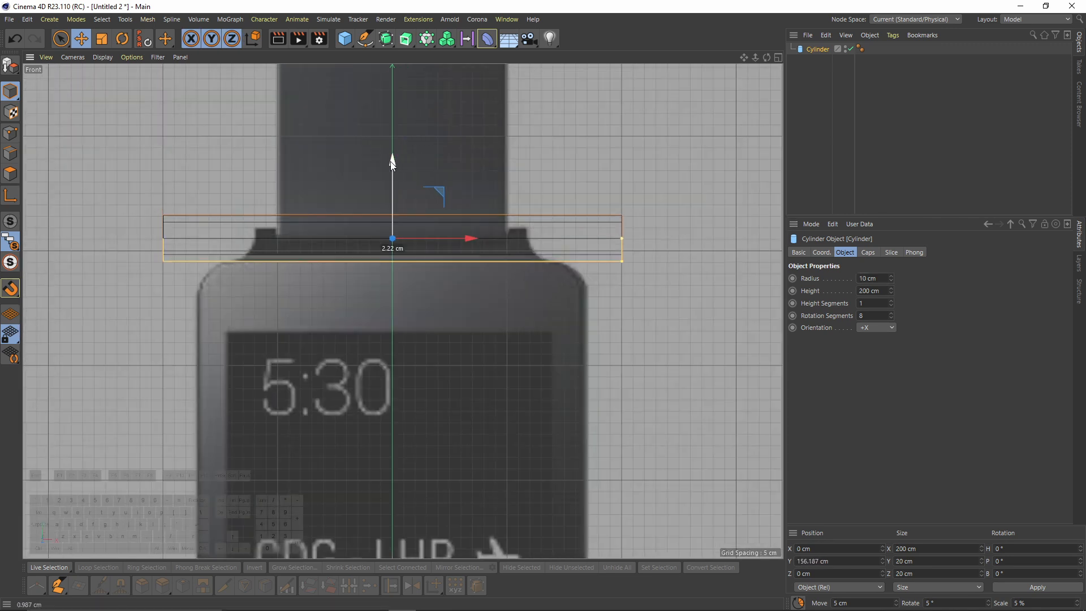
drag(891, 280, 891, 295)
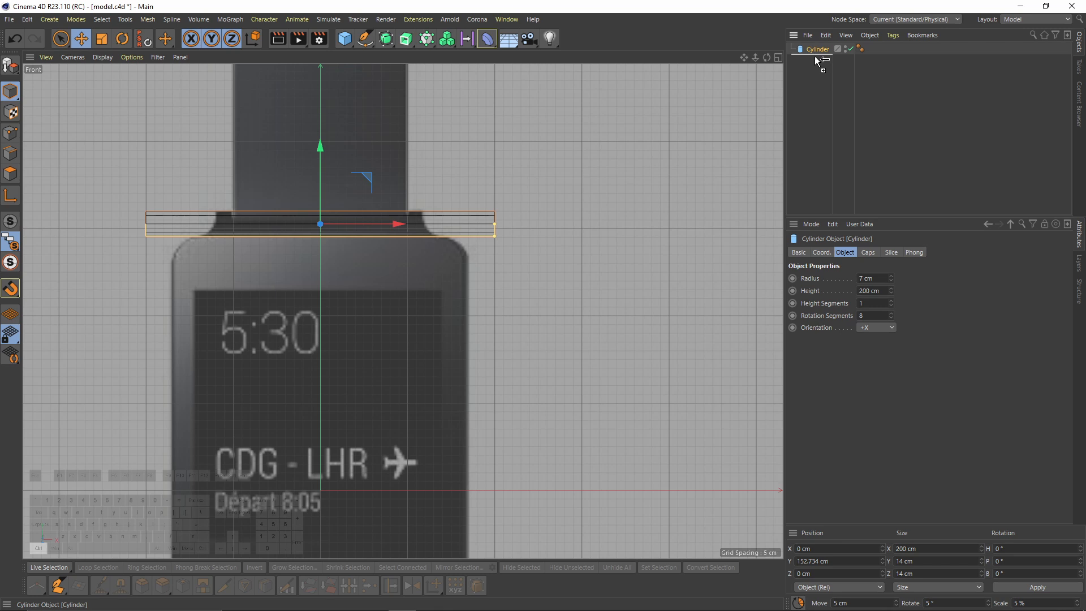
Duplicate the cylinder, orient the copy along +Z with 16 rotation segments, and shift it along X beyond the bar's right end.
ctrl+drag(817, 60, 815, 64)
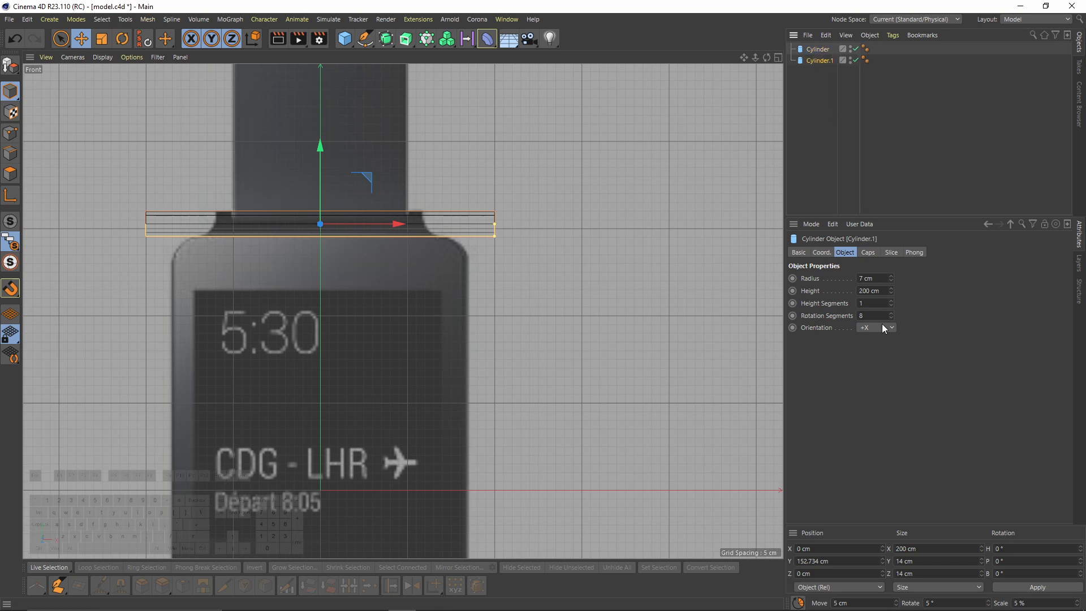
scroll(881, 326, down, 4)
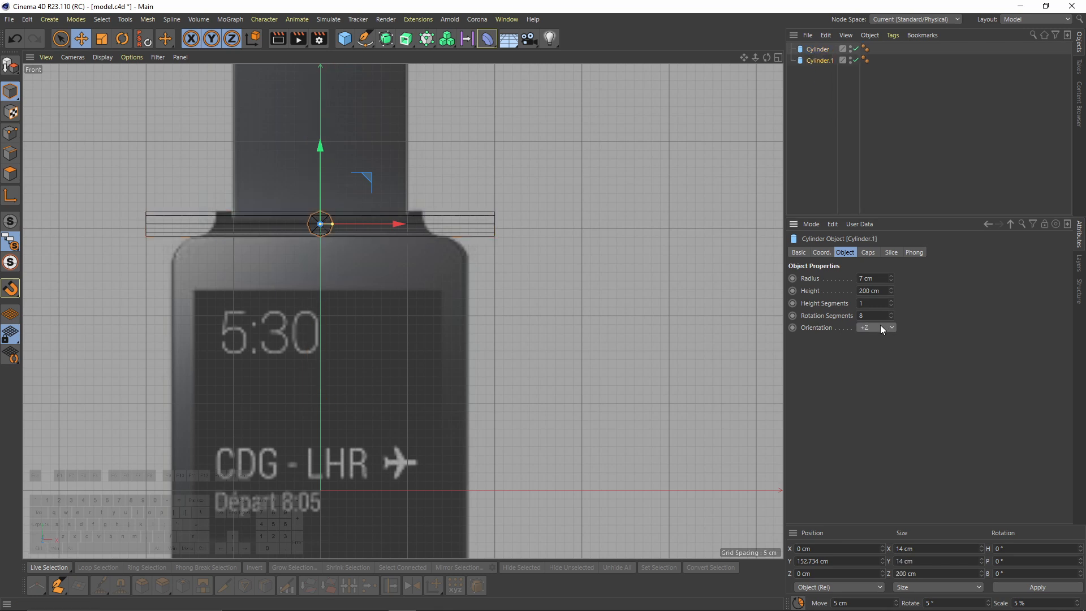
drag(332, 224, 528, 224)
scroll(893, 312, up, 7)
scroll(894, 314, up, 1)
drag(531, 224, 532, 223)
Scale the copied cylinder to about 145 cm across and position it near X 127 cm, Y 179 cm to follow the lug's curve.
key(t)
drag(609, 353, 741, 363)
key(e)
drag(541, 177, 585, 132)
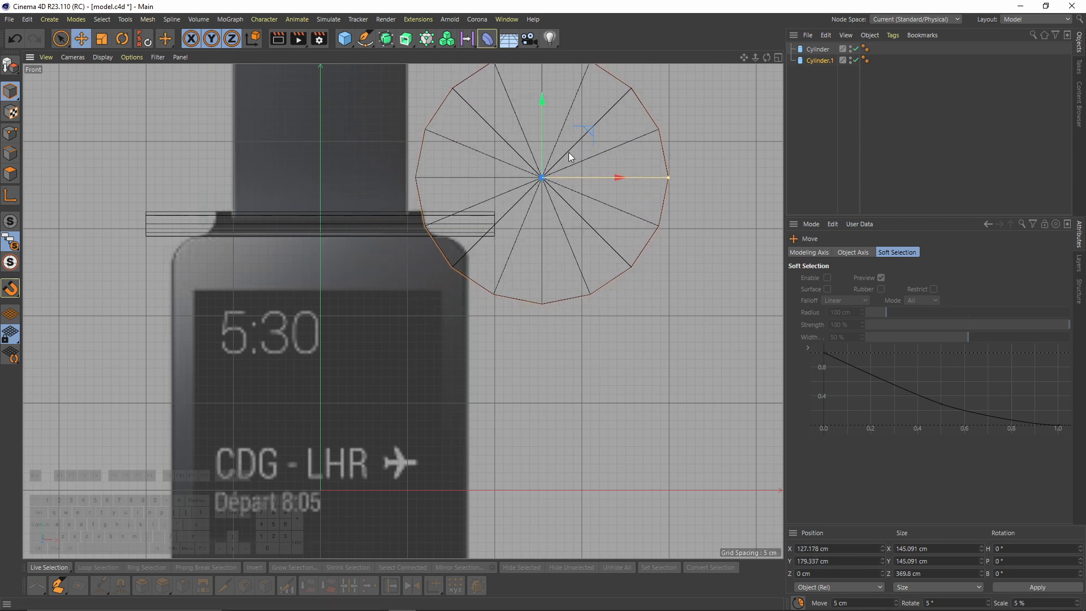
scroll(460, 223, up, 5)
scroll(425, 251, down, 8)
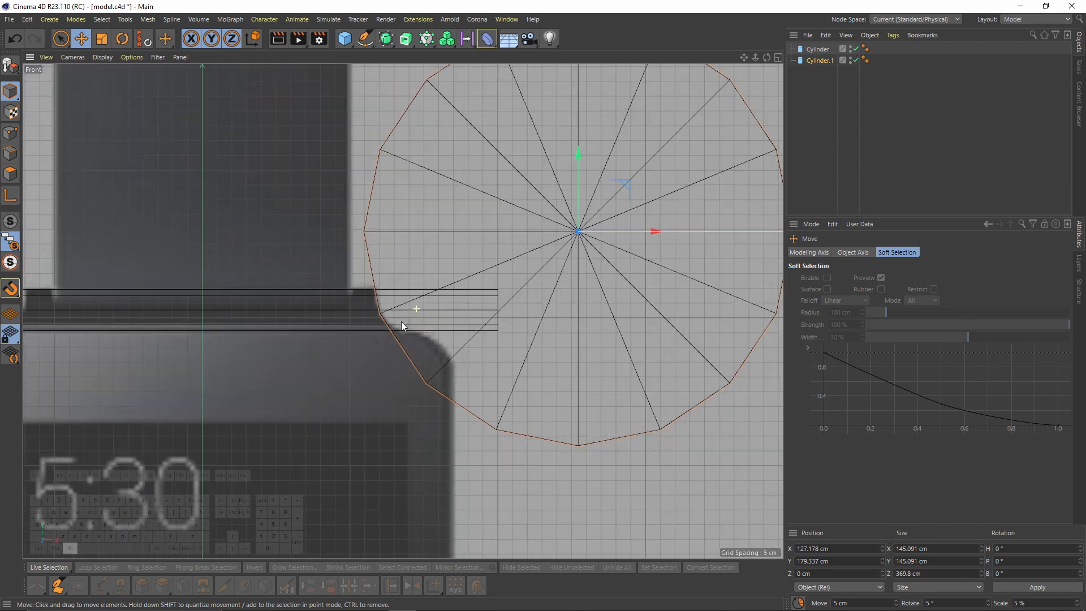
Add a Boole object and place both cylinders inside it so the large cylinder cuts the bar's right end.
click(386, 39)
click(443, 119)
drag(831, 95, 814, 48)
alt+right_drag(434, 357, 493, 334)
alt+middle_drag(585, 181, 633, 249)
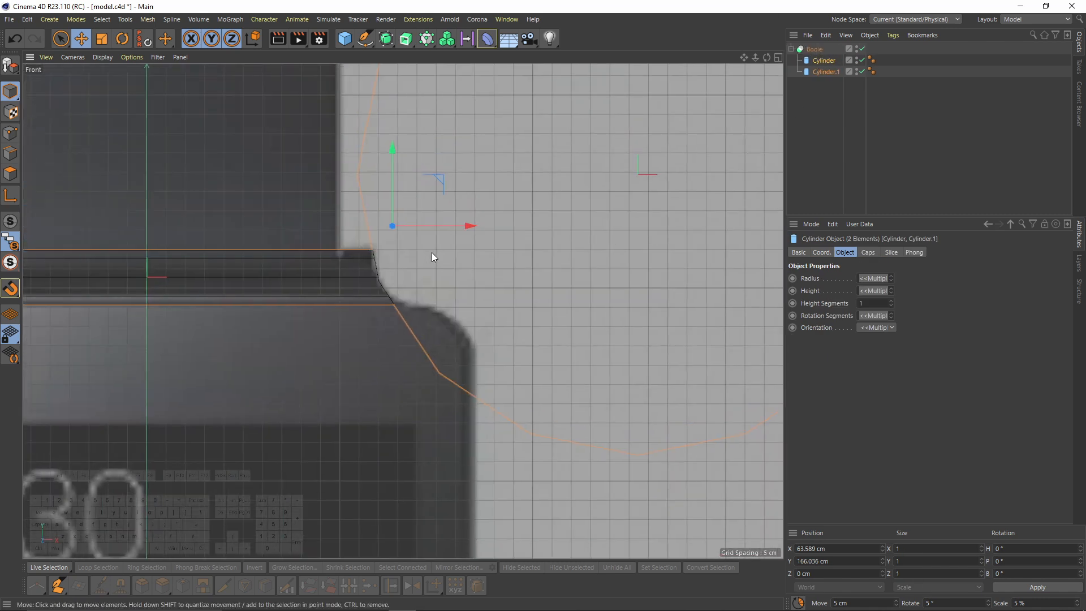
Enable Create single object on the Boole and convert the result into a standalone editable polygon object.
click(816, 49)
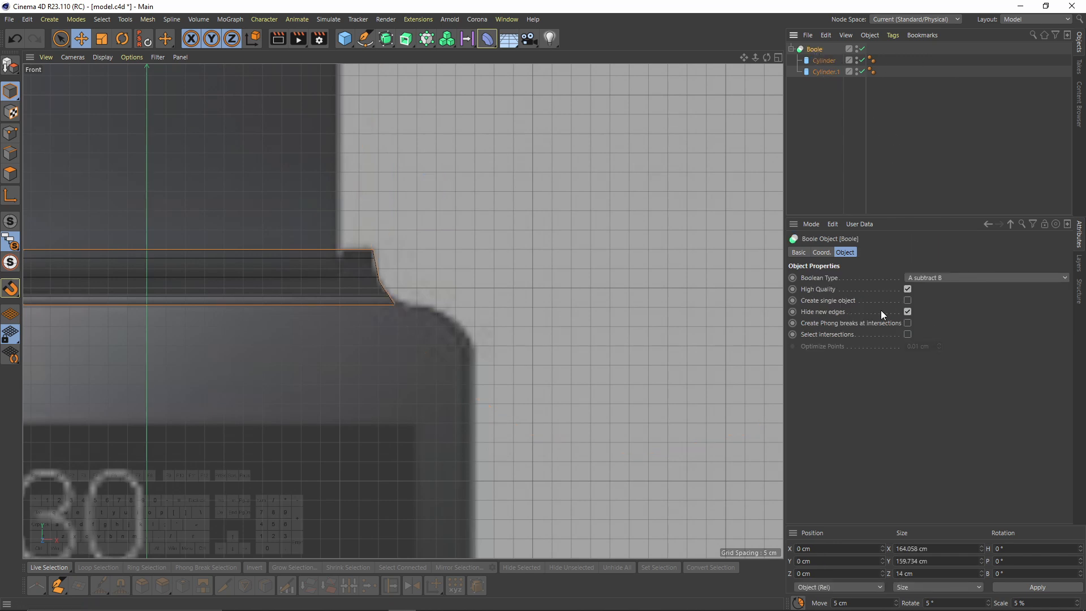
click(907, 300)
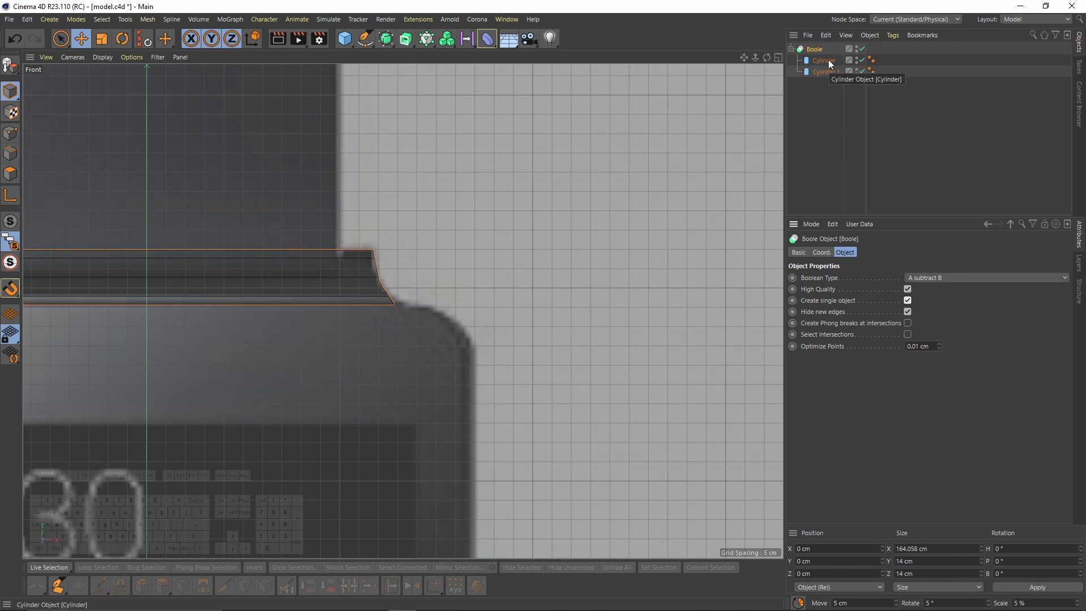
key(c)
click(792, 49)
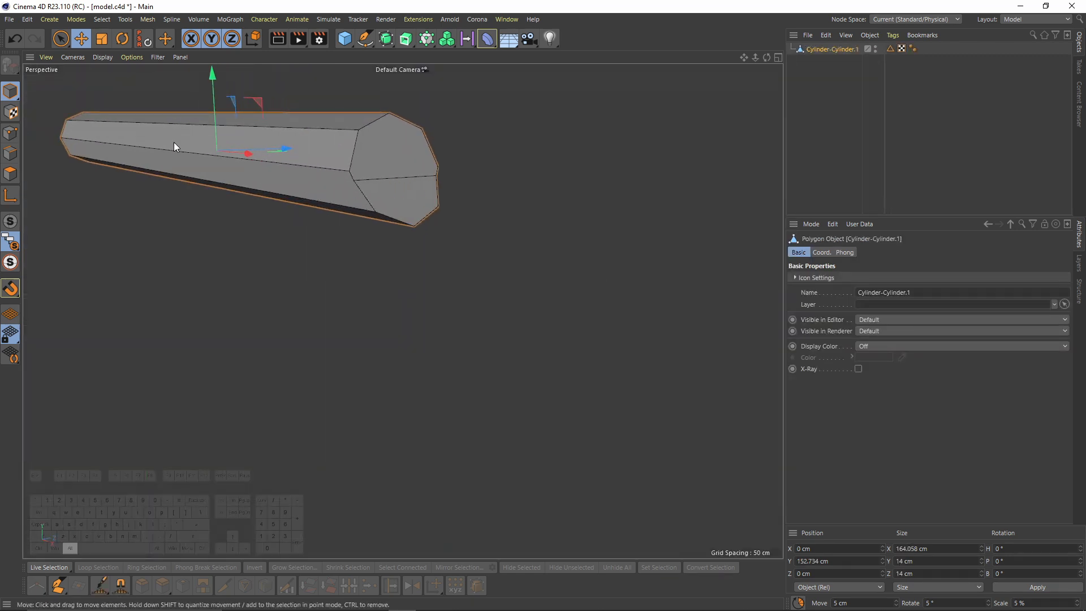
Select the two closely spaced points on the edge of the bar's cut end and weld them into one.
scroll(352, 187, up, 5)
key(space)
mouse_move(352, 187)
alt+mouse_down()
mouse_move(348, 170)
mouse_move(361, 198)
alt+mouse_up()
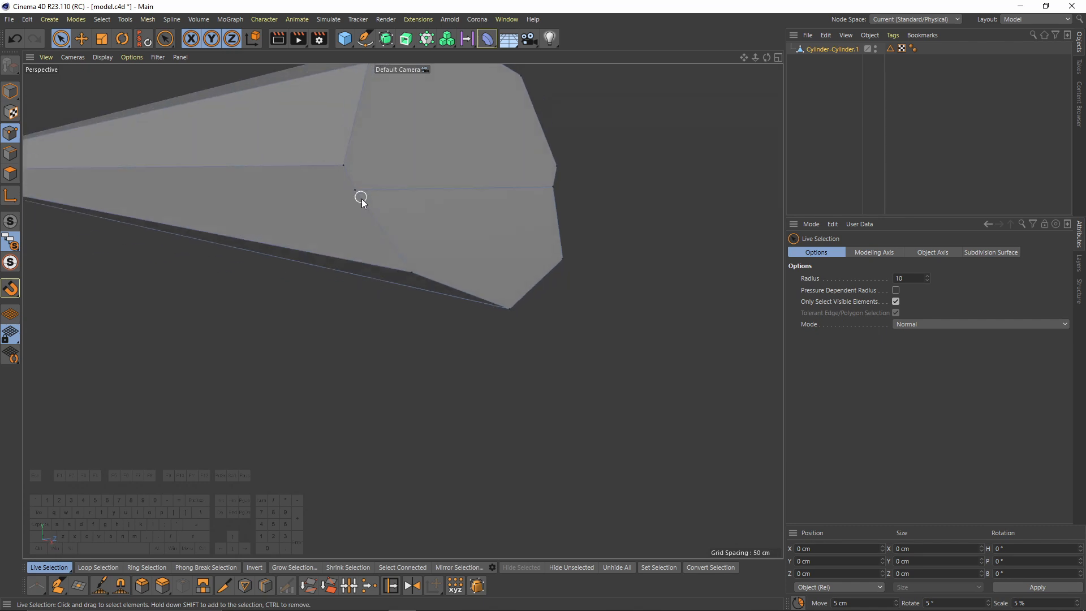
alt+middle_drag(355, 182, 359, 221)
drag(360, 222, 368, 231)
right_click(494, 242)
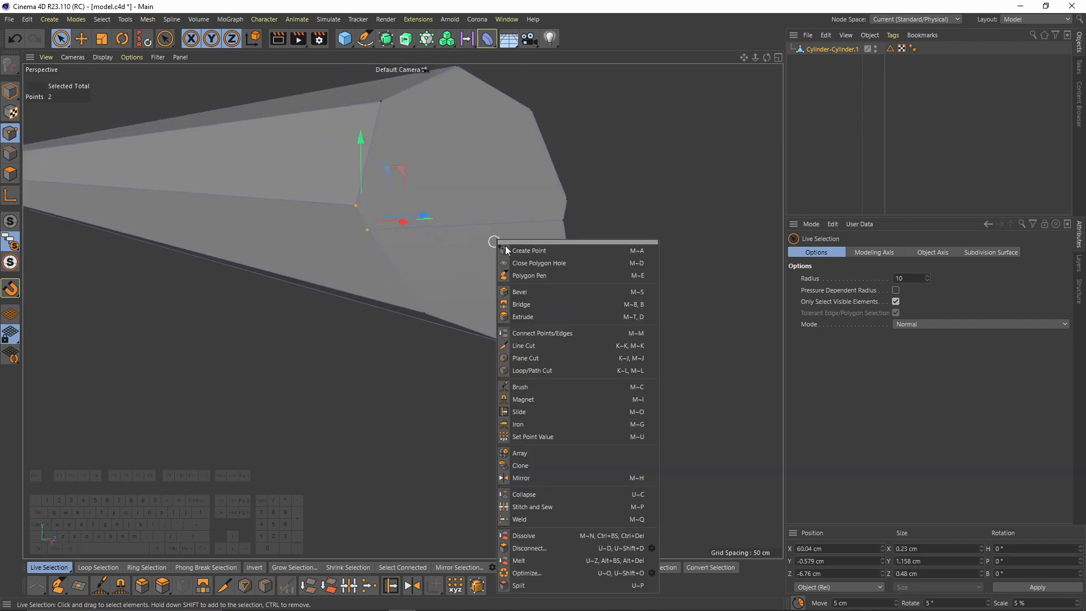
click(528, 518)
click(357, 206)
Weld the matching pair of closely spaced points on the opposite side of the bar's cut end.
alt+drag(358, 206, 558, 229)
alt+middle_drag(558, 229, 475, 238)
key(space)
drag(510, 208, 508, 216)
key(space)
click(508, 214)
Add a vertical loop cut through the bar near the watch's centre line, at about 37.8% offset.
key(F4)
right_click(411, 173)
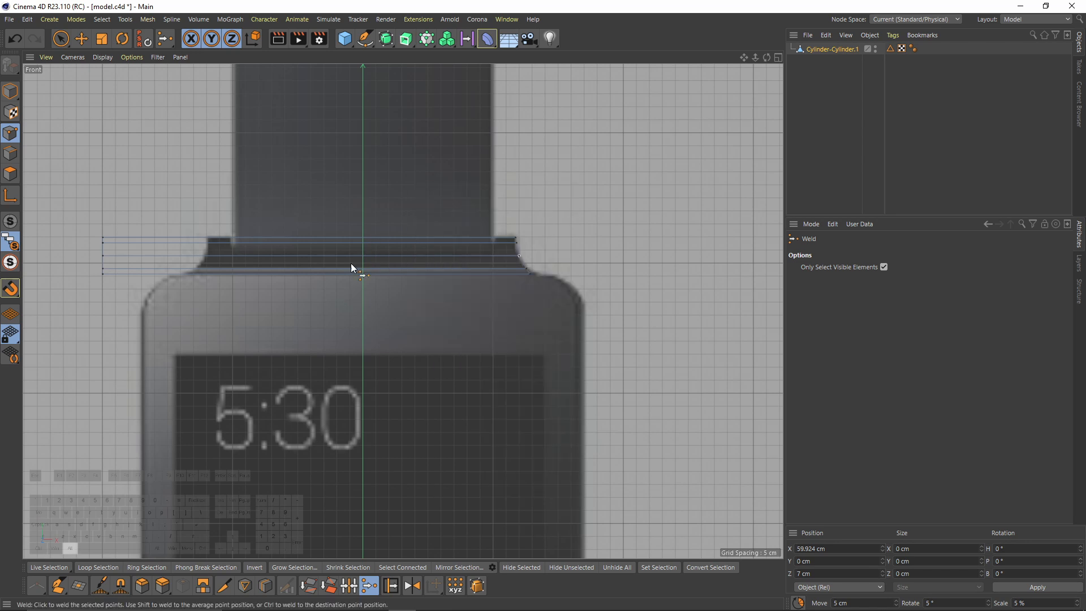
scroll(430, 286, up, 2)
right_click(434, 291)
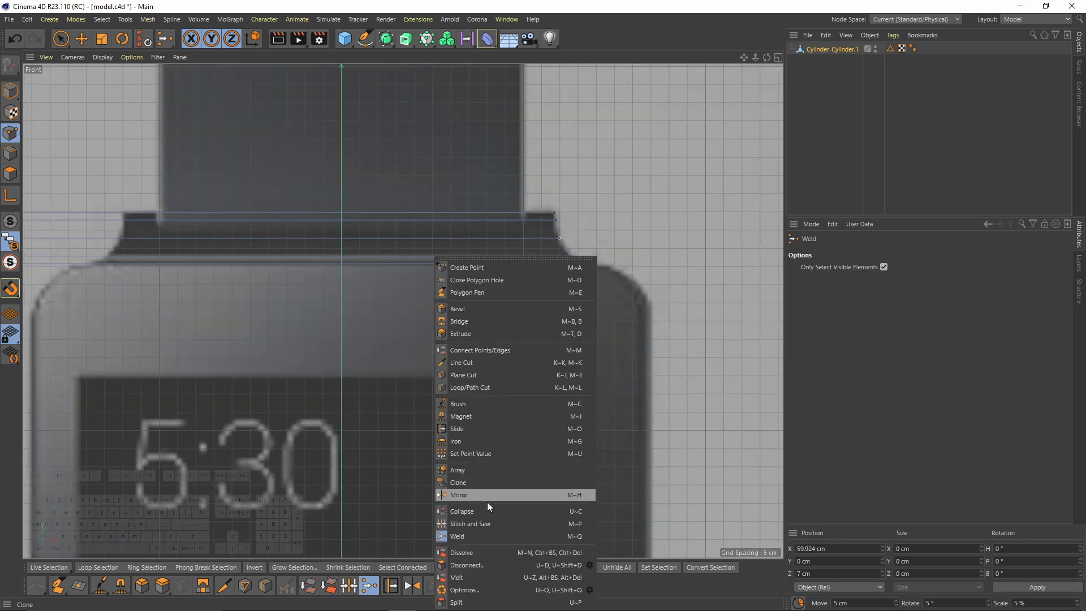
click(474, 388)
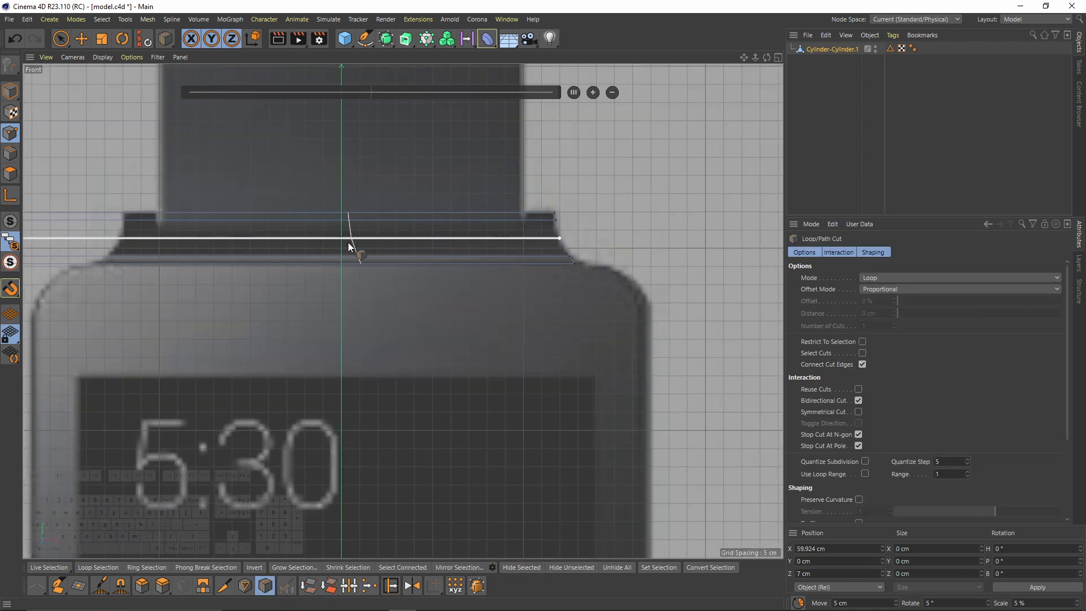
alt+middle_drag(349, 253, 484, 280)
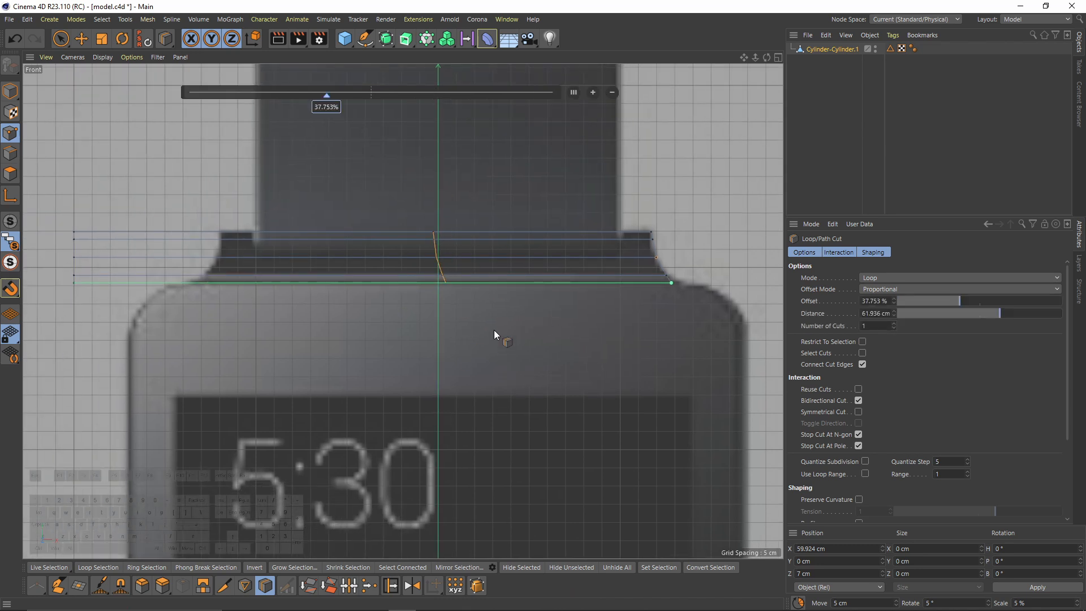
Select all points of the new cut and scale them flat along X into a straight vertical line.
key(space)
key(0)
drag(416, 211, 467, 330)
alt+right_drag(440, 249, 462, 249)
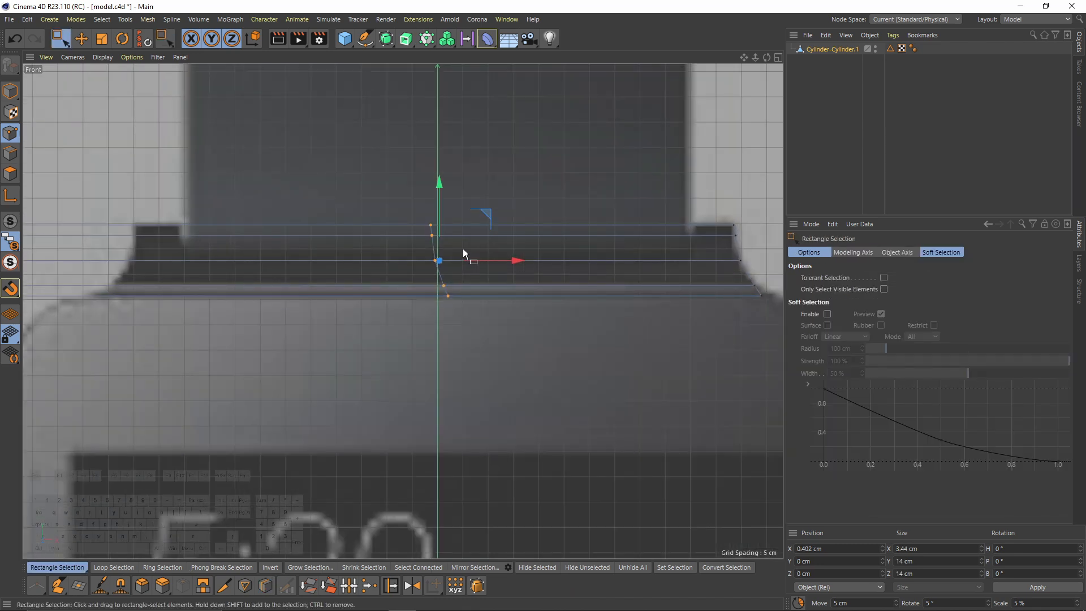
key(t)
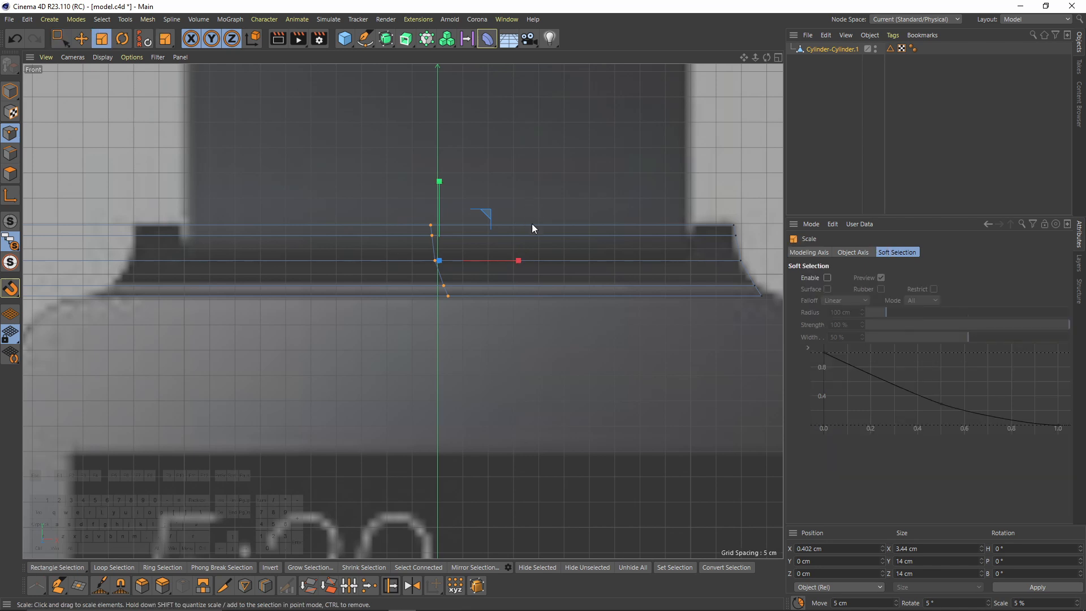
drag(522, 263, 439, 255)
scroll(443, 274, down, 2)
alt+middle_drag(511, 332, 465, 320)
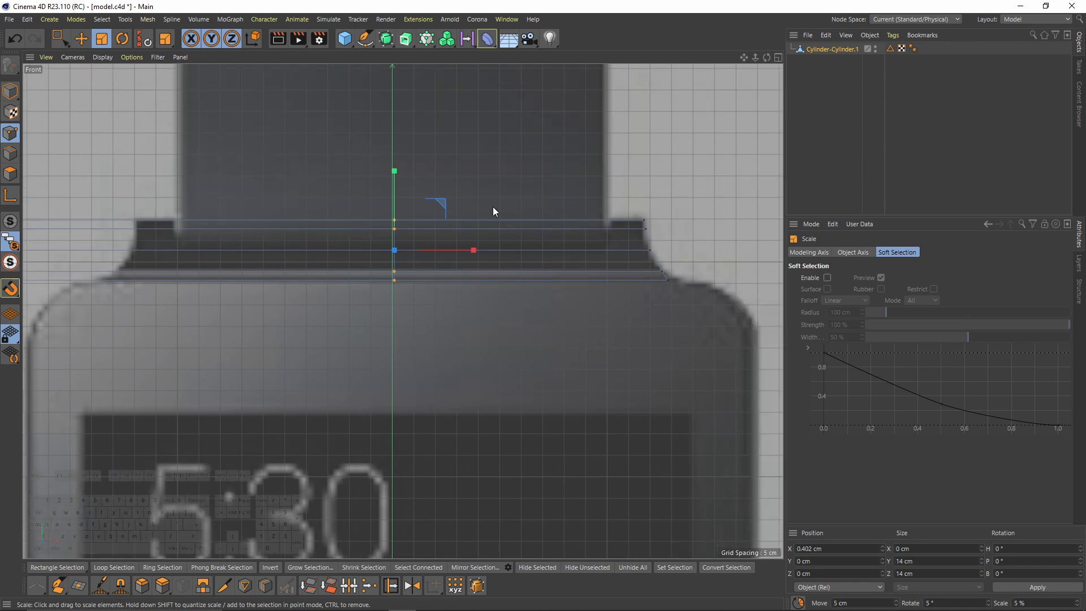
alt+middle_drag(395, 275, 360, 292)
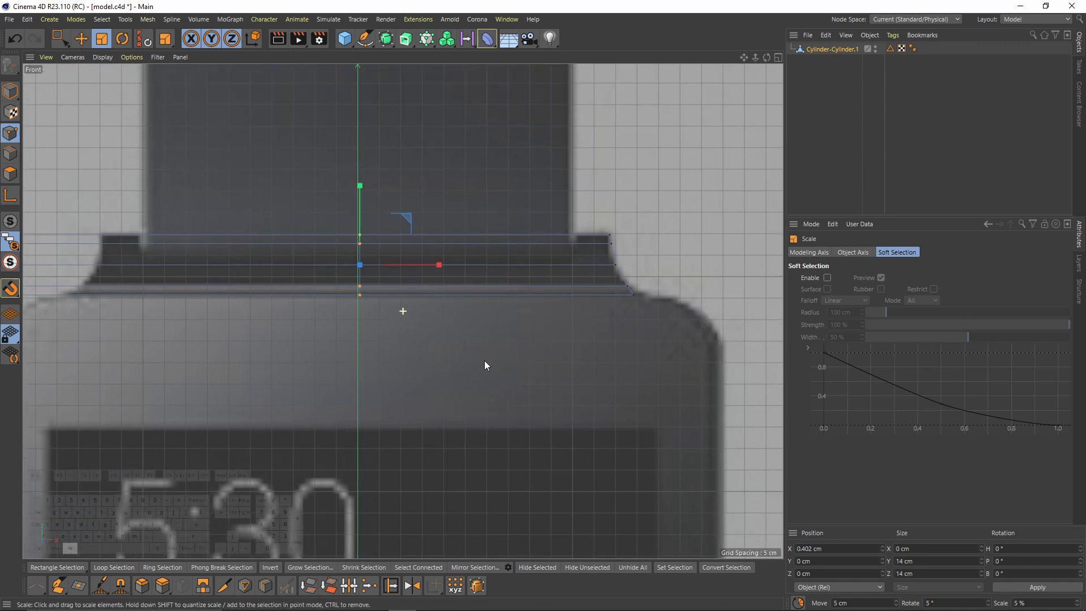
Switch the coordinates to World and set the cut points' X position to 0 cm.
click(827, 587)
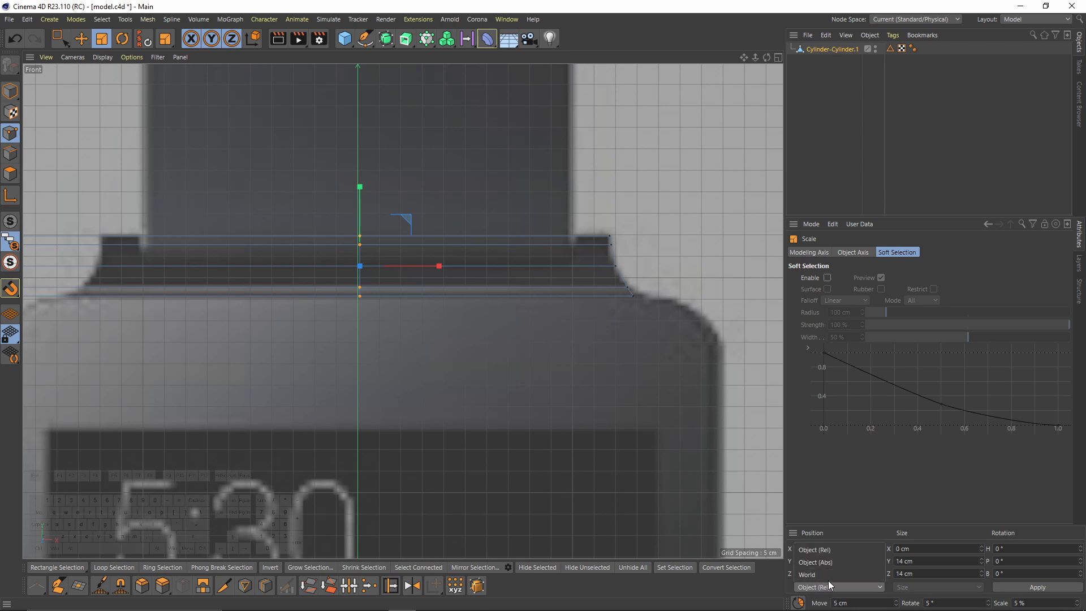
click(826, 575)
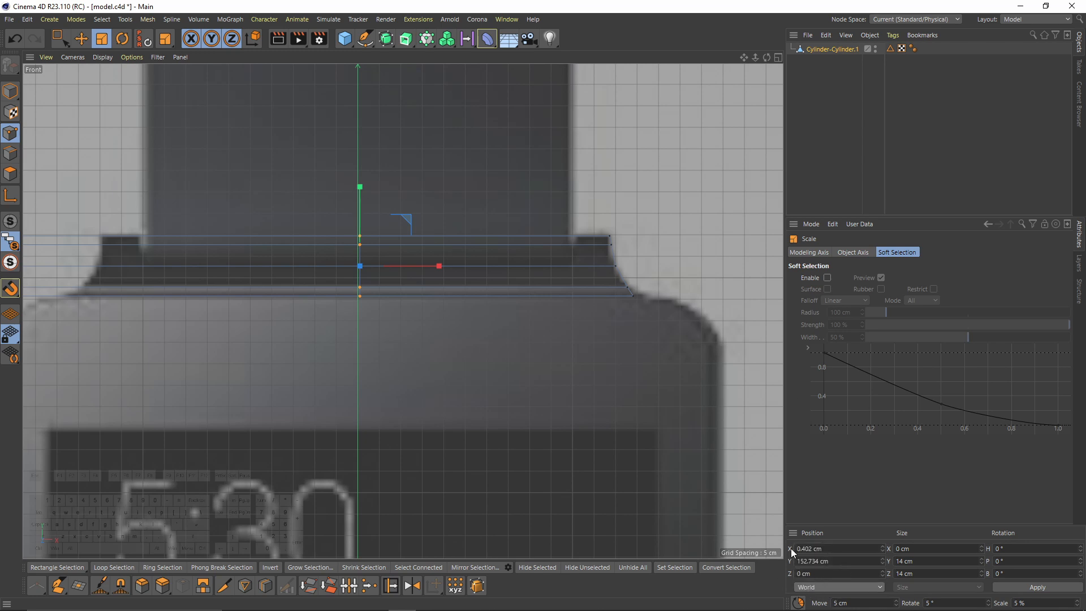
click(827, 552)
text(0)
key(Return)
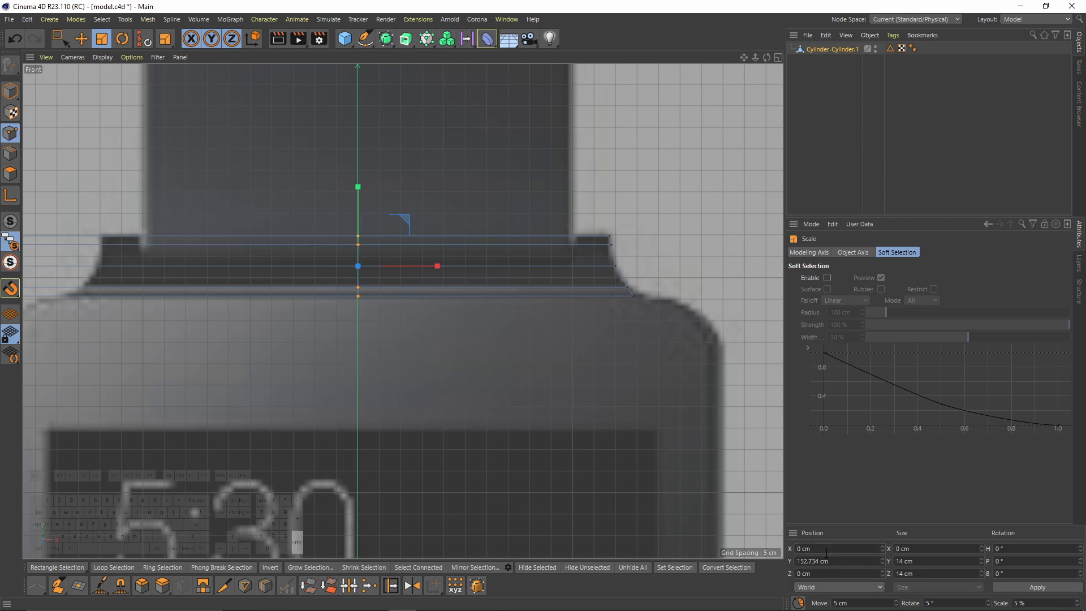
Delete the points at the bar's left end so only the right half remains.
scroll(423, 258, down, 3)
key(0)
drag(109, 199, 161, 351)
key(Delete)
In the side view, move the lug profile's lower front points outward to match the reference outline.
middle_click(466, 263)
middle_click(278, 391)
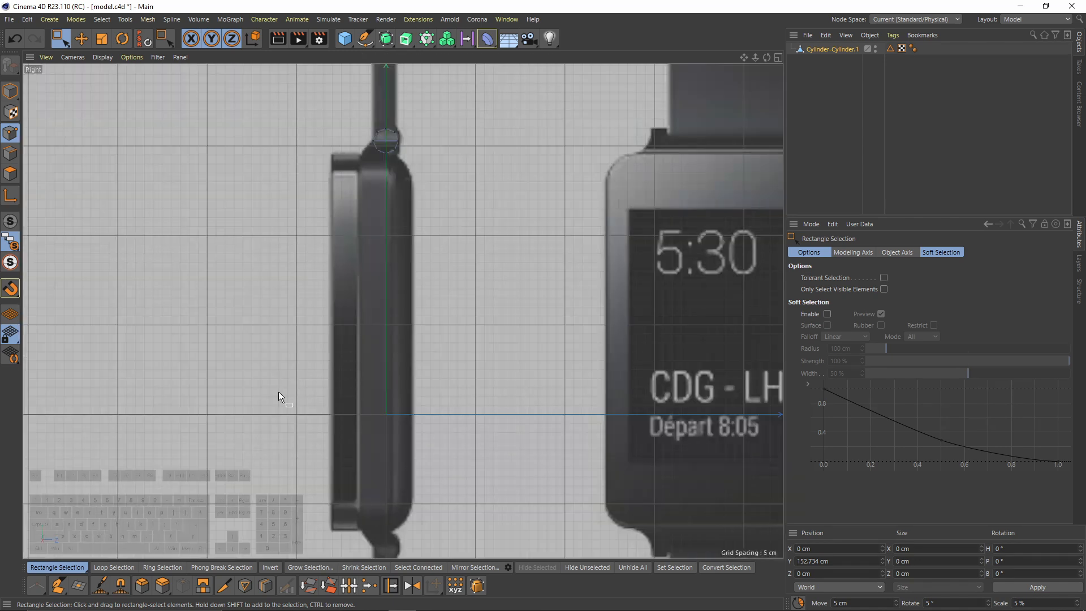
scroll(398, 211, up, 10)
alt+right_drag(495, 225, 444, 239)
alt+right_drag(328, 207, 366, 212)
drag(366, 213, 389, 236)
scroll(399, 218, up, 1)
drag(427, 164, 378, 189)
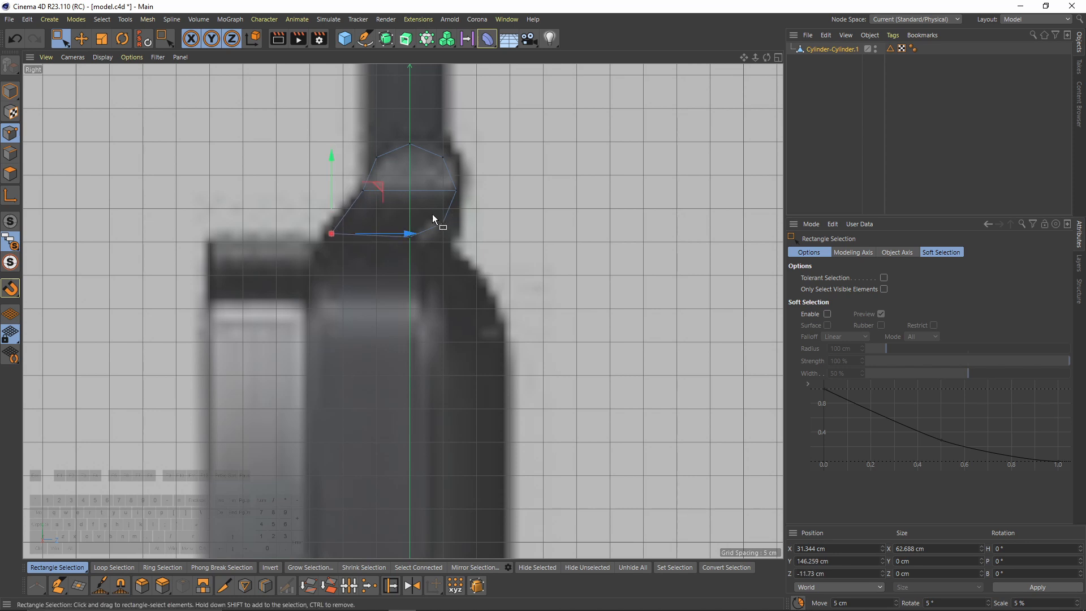
click(408, 234)
Select the lug profile's lowest points and scale them flat vertically into a level bottom edge.
drag(315, 204, 493, 292)
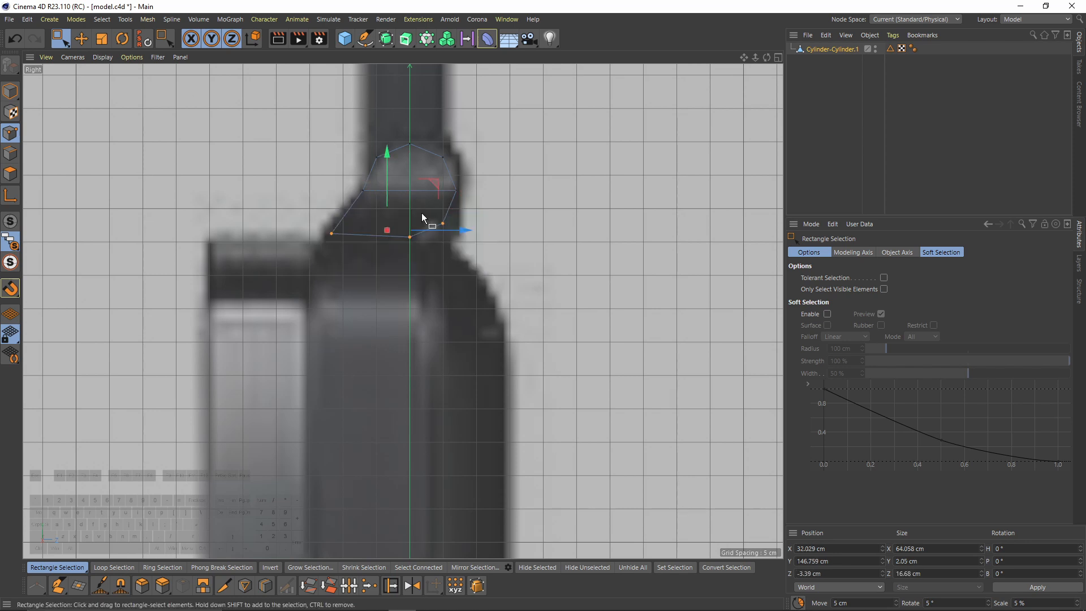
scroll(421, 207, up, 3)
key(t)
drag(369, 162, 430, 240)
key(e)
scroll(390, 187, down, 2)
Select the lug's bottom polygons and extrude them downward about 6 cm toward the watch case.
click(10, 173)
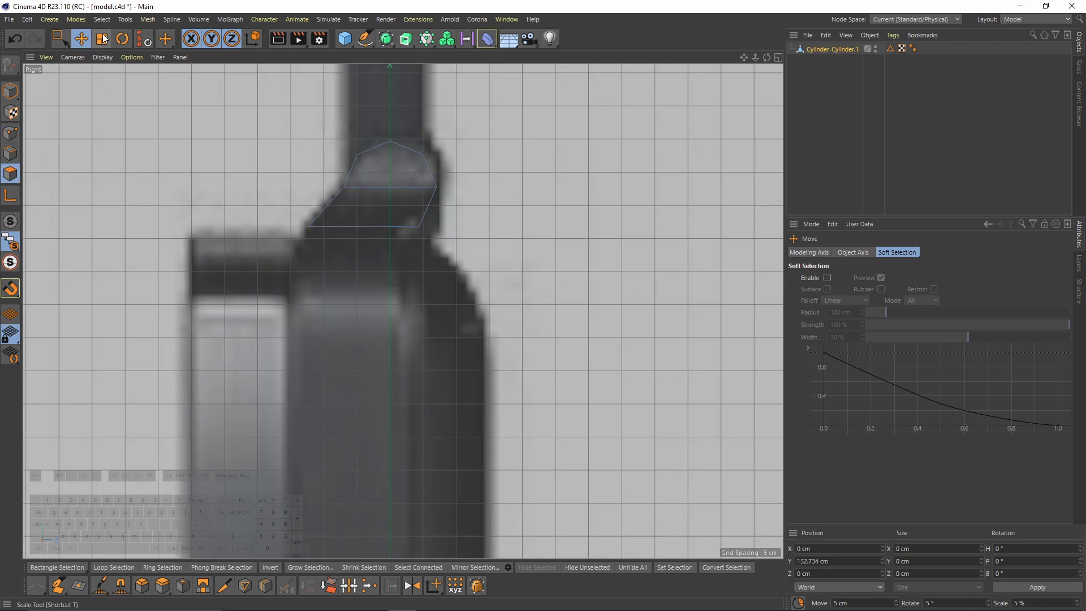
drag(60, 40, 91, 75)
scroll(327, 207, up, 2)
scroll(476, 231, up, 1)
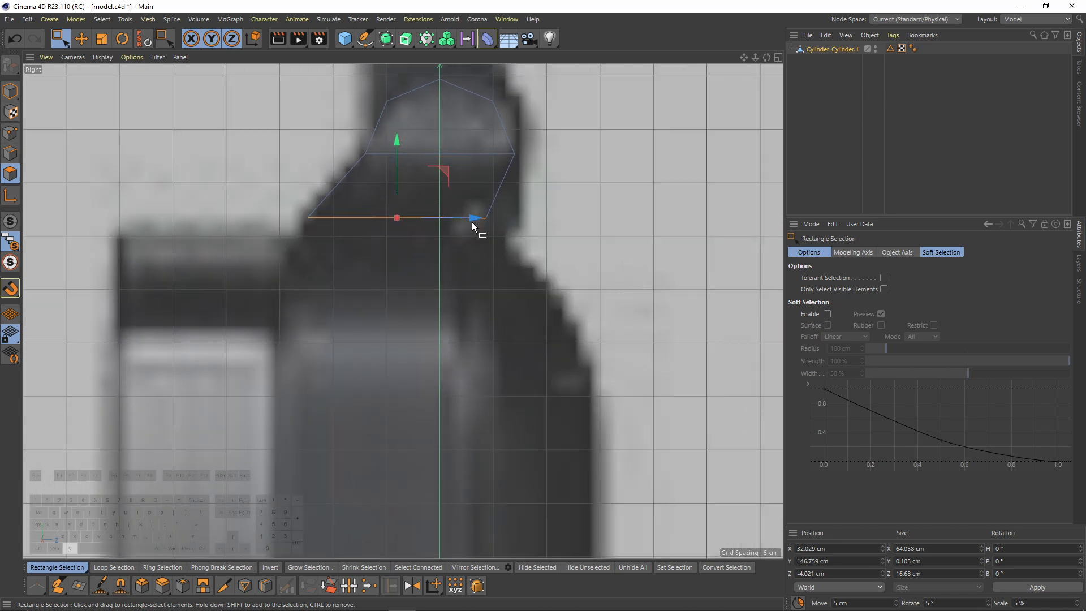
scroll(451, 226, up, 1)
alt+middle_drag(402, 244, 388, 176)
drag(392, 117, 393, 183)
Use Slide with welding to merge the extra points near the lug's rear bottom edge into the adjacent corner points.
click(11, 135)
click(306, 261)
drag(372, 262, 497, 306)
key(F1)
alt+drag(253, 162, 400, 246)
alt+right_drag(400, 247, 441, 256)
alt+drag(442, 256, 387, 241)
right_click(387, 241)
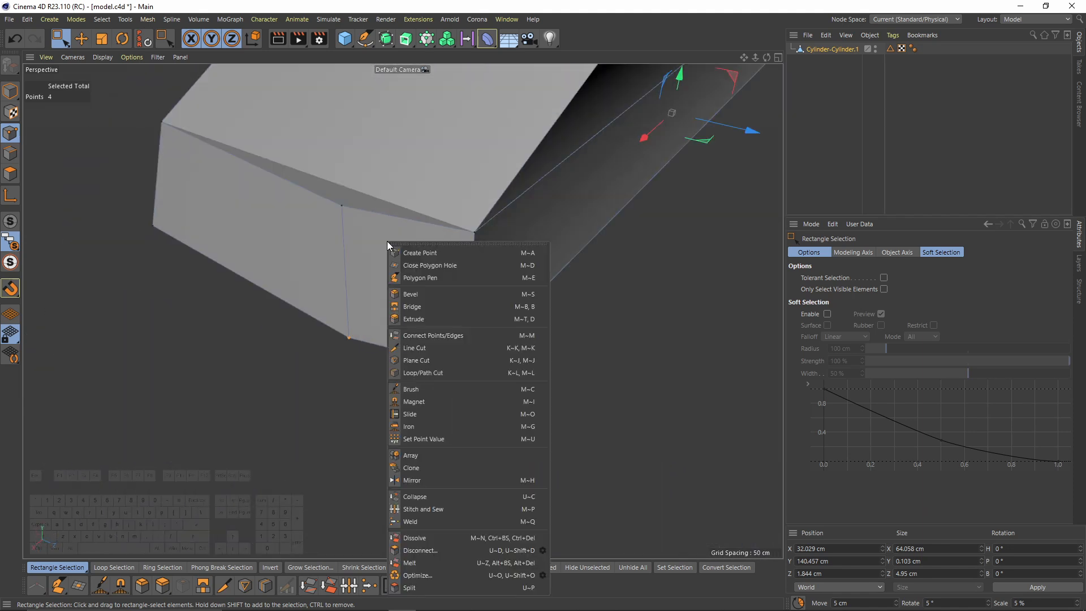
click(432, 412)
key(ctrl)
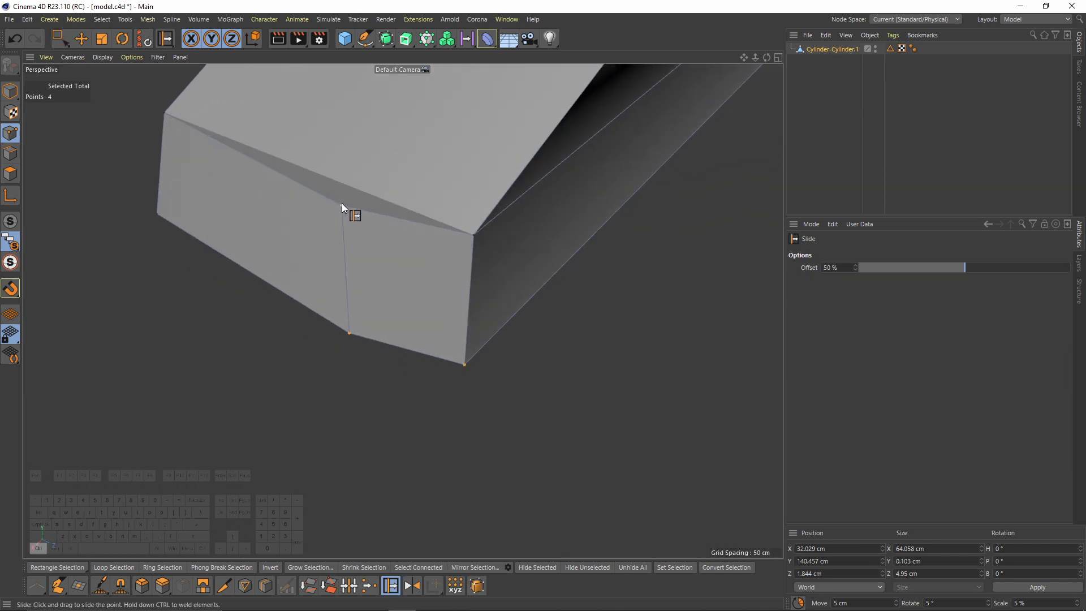
ctrl+drag(340, 204, 473, 235)
alt+drag(474, 235, 472, 258)
alt+drag(471, 258, 527, 420)
alt+drag(527, 420, 430, 391)
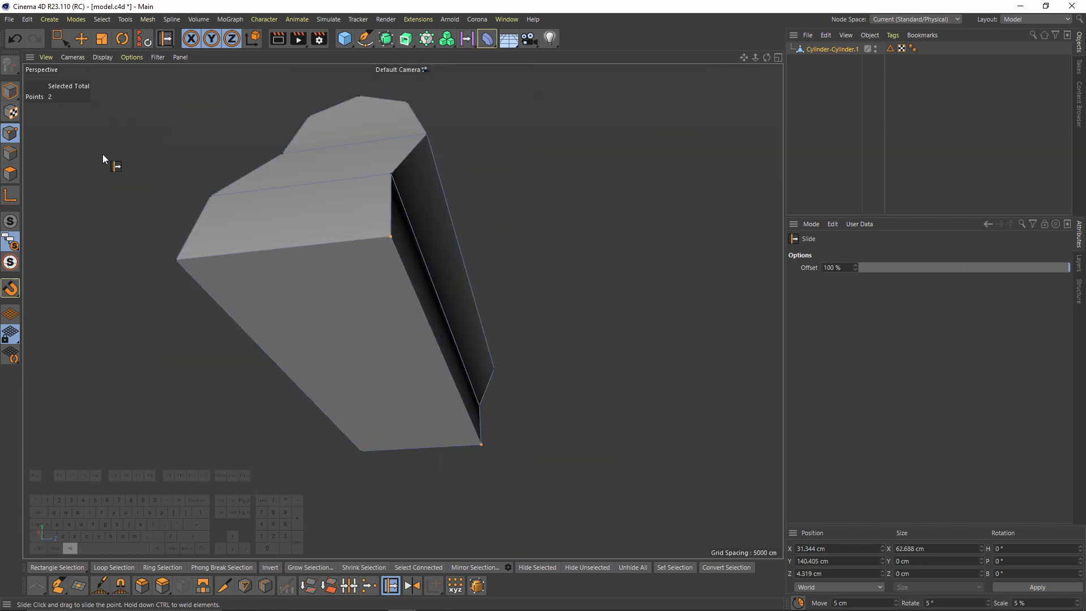
Delete the extruded section's end polygon on the centre plane.
click(10, 174)
key(F3)
key(F1)
alt+drag(291, 311, 339, 348)
key(space)
click(397, 292)
alt+drag(397, 292, 474, 321)
scroll(429, 276, up, 2)
key(Delete)
In the front view, move the extruded section's outer end points outward to about X 82 cm, following the case outline.
middle_click(474, 318)
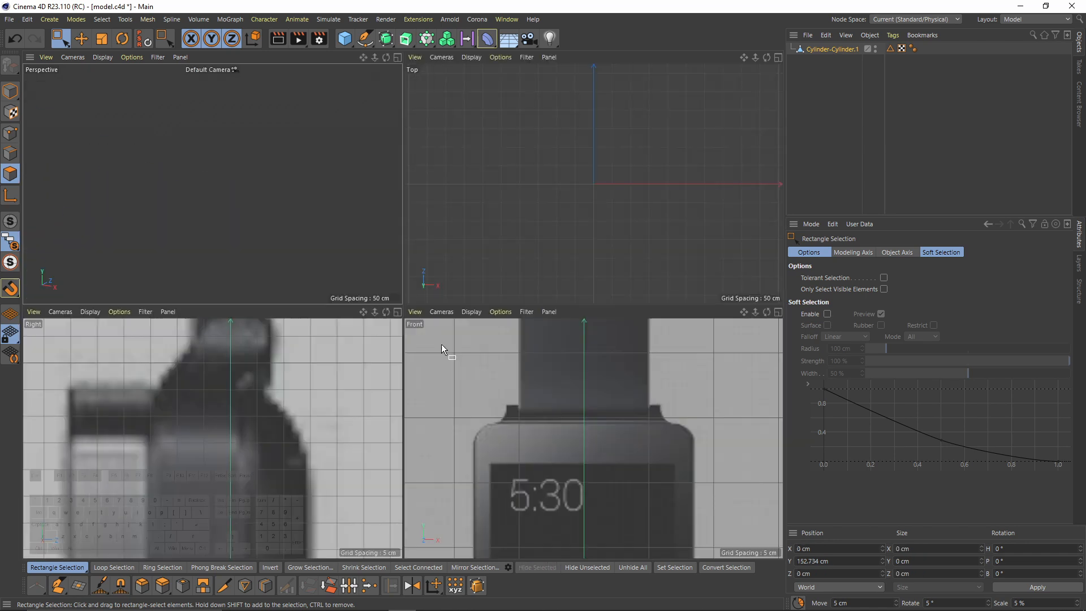
middle_click(639, 456)
click(8, 138)
drag(526, 267, 690, 264)
scroll(567, 292, up, 2)
middle_click(667, 269)
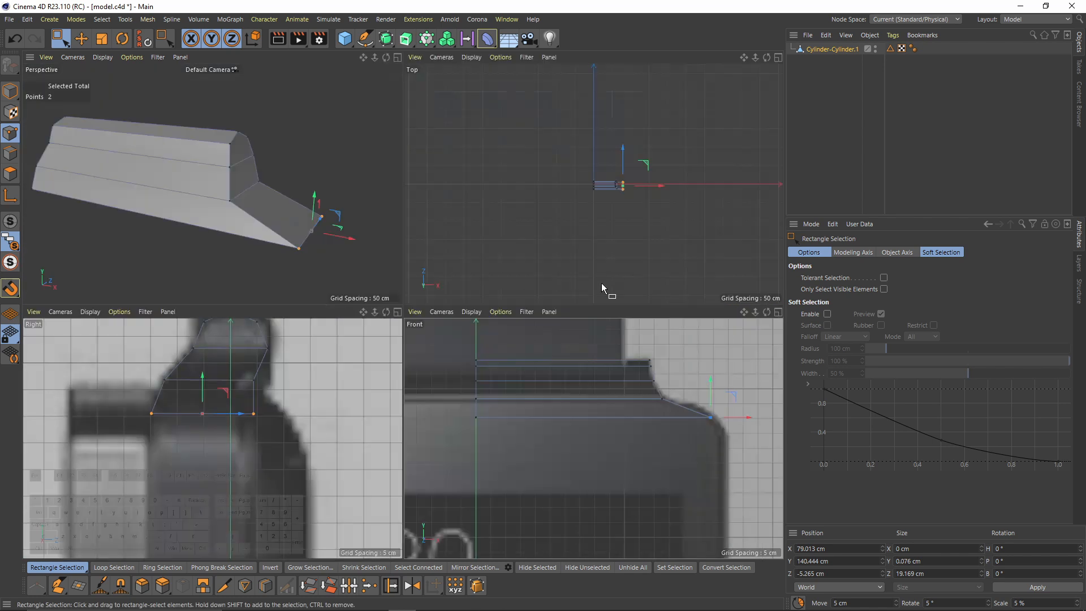
middle_click(385, 266)
alt+drag(396, 266, 589, 272)
middle_click(595, 277)
middle_click(659, 329)
drag(704, 270, 715, 272)
alt+right_drag(509, 252, 451, 244)
Select the bottom polygon in the side view and extrude it downward about 92 cm to form the case body.
key(F3)
click(11, 175)
alt+middle_drag(403, 311, 411, 230)
drag(245, 192, 481, 243)
alt+right_drag(479, 245, 399, 254)
alt+middle_drag(398, 256, 397, 158)
alt+right_drag(447, 249, 385, 274)
alt+middle_drag(383, 277, 382, 178)
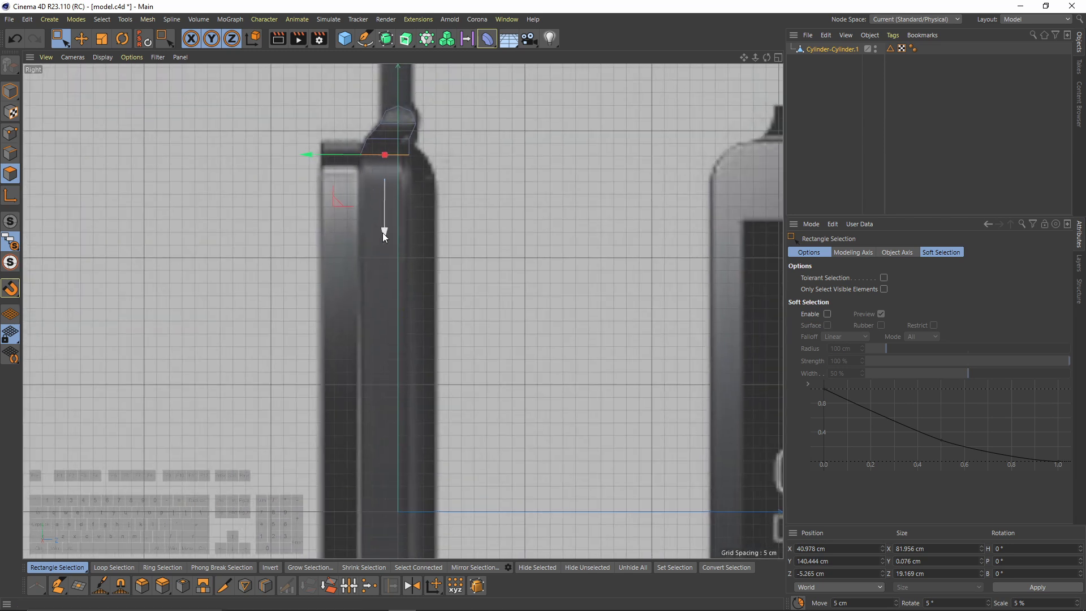
drag(385, 228, 384, 461)
key(F1)
scroll(468, 280, down, 5)
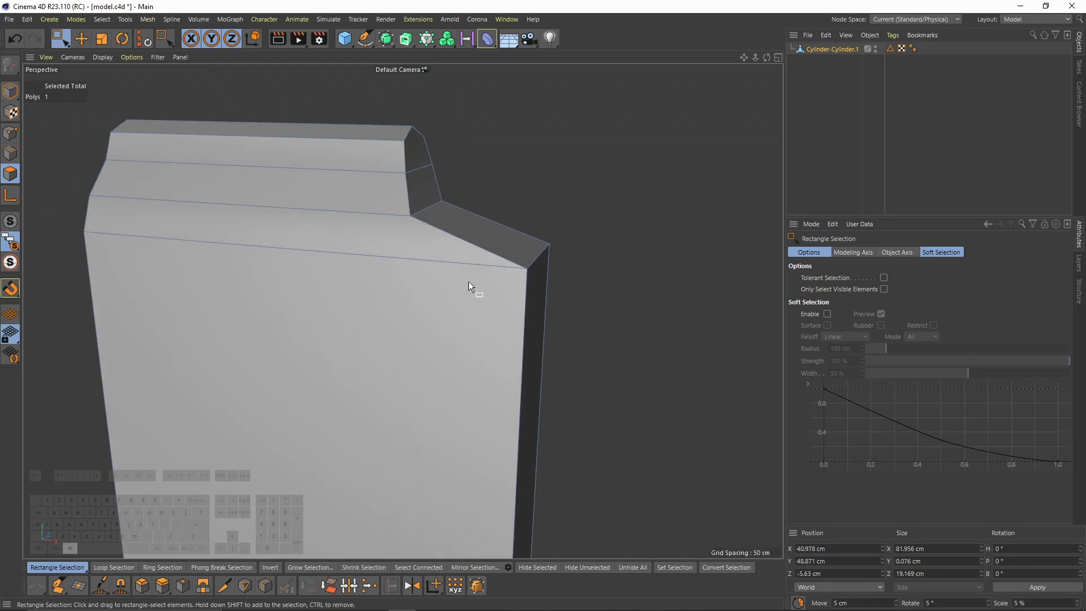
Bevel the case's outer upper corner edge with subdivision 1 and a 9.2 cm offset to follow the reference's rounded corner.
click(10, 153)
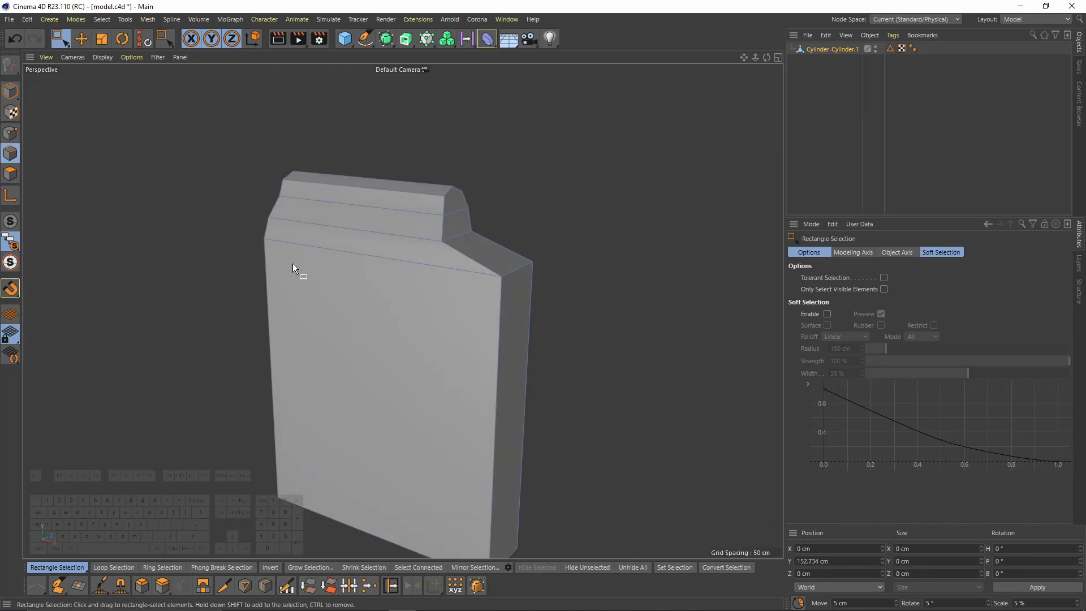
key(e)
click(522, 267)
right_click(558, 345)
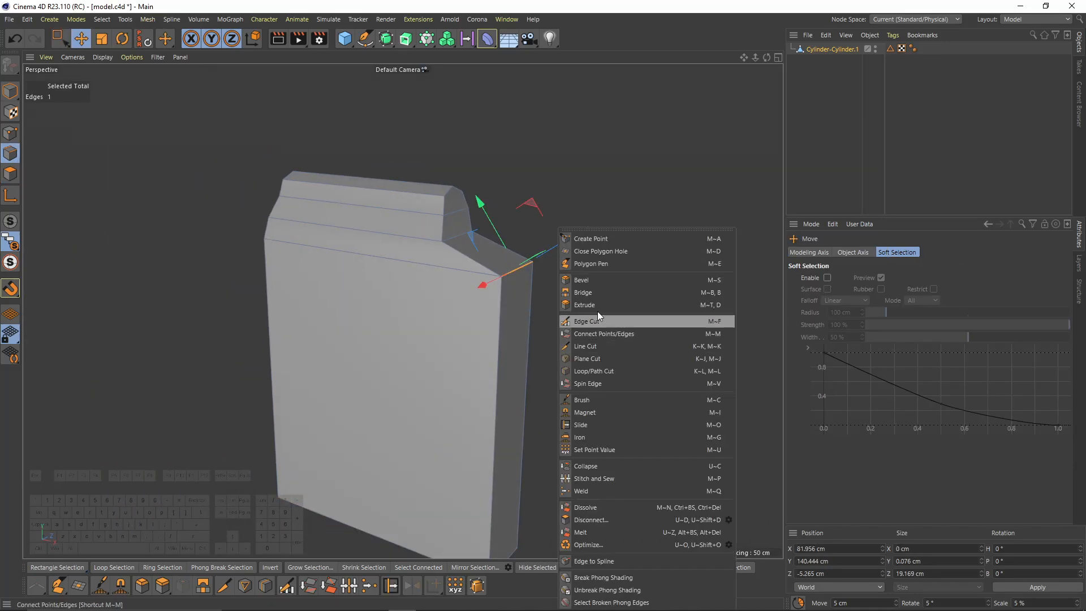
click(597, 285)
scroll(511, 271, up, 4)
alt+drag(542, 264, 518, 287)
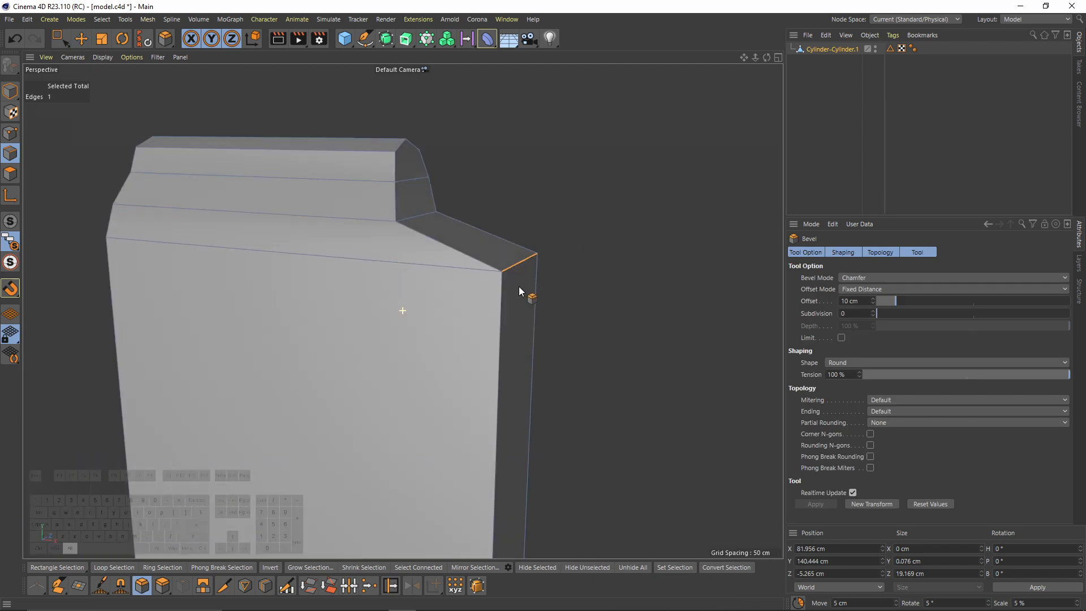
click(874, 311)
key(F4)
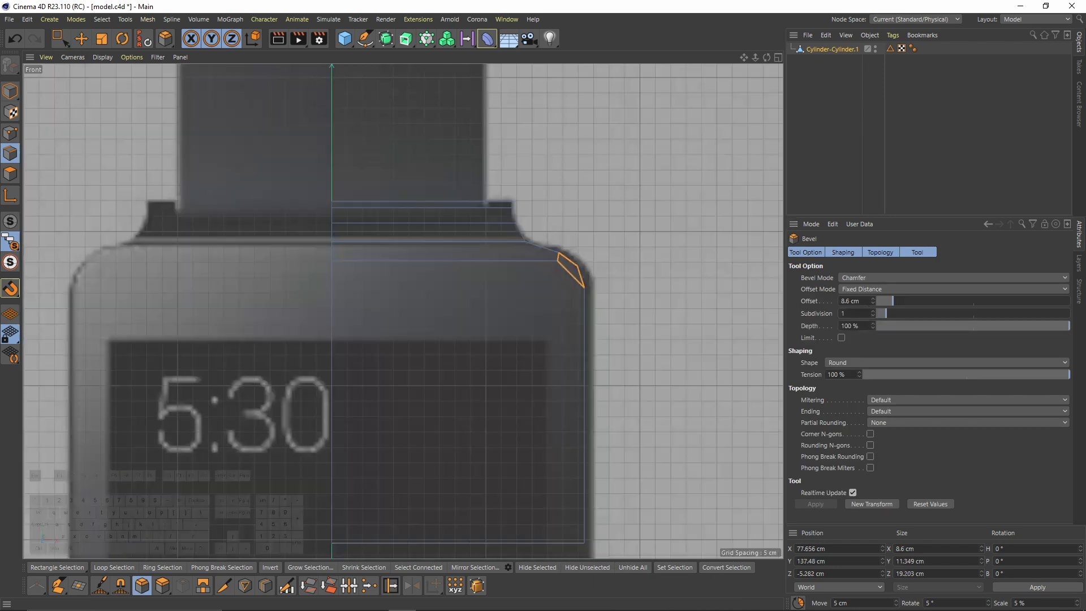
drag(873, 301, 874, 306)
scroll(620, 281, up, 4)
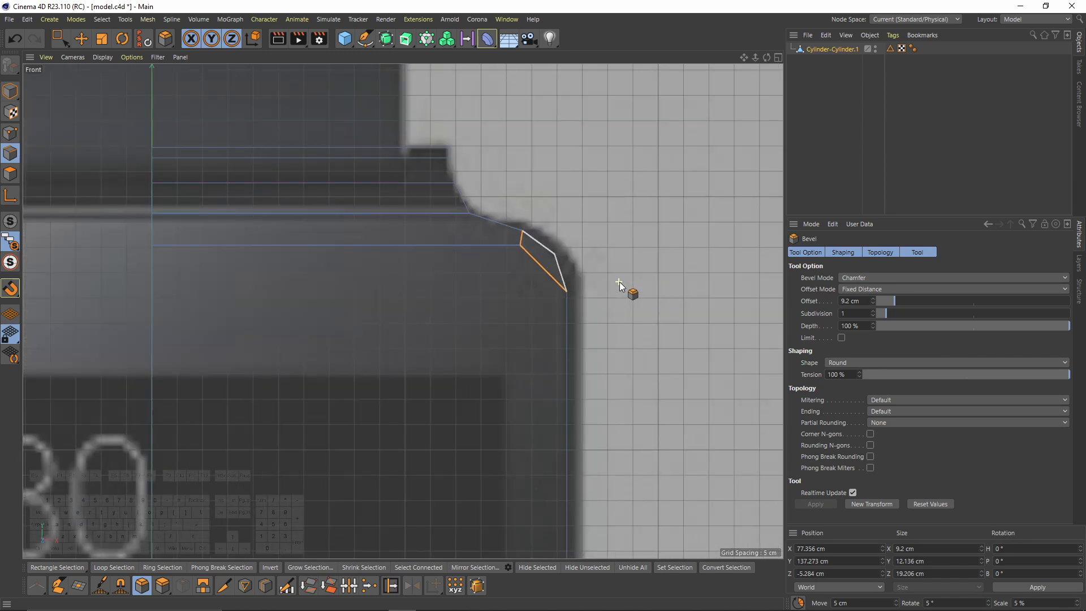
alt+middle_drag(567, 248, 539, 212)
Select the points along the case's outer side and move them outward about 2.6 cm to the reference outline.
scroll(490, 159, down, 5)
click(10, 133)
key(space)
scroll(569, 278, up, 1)
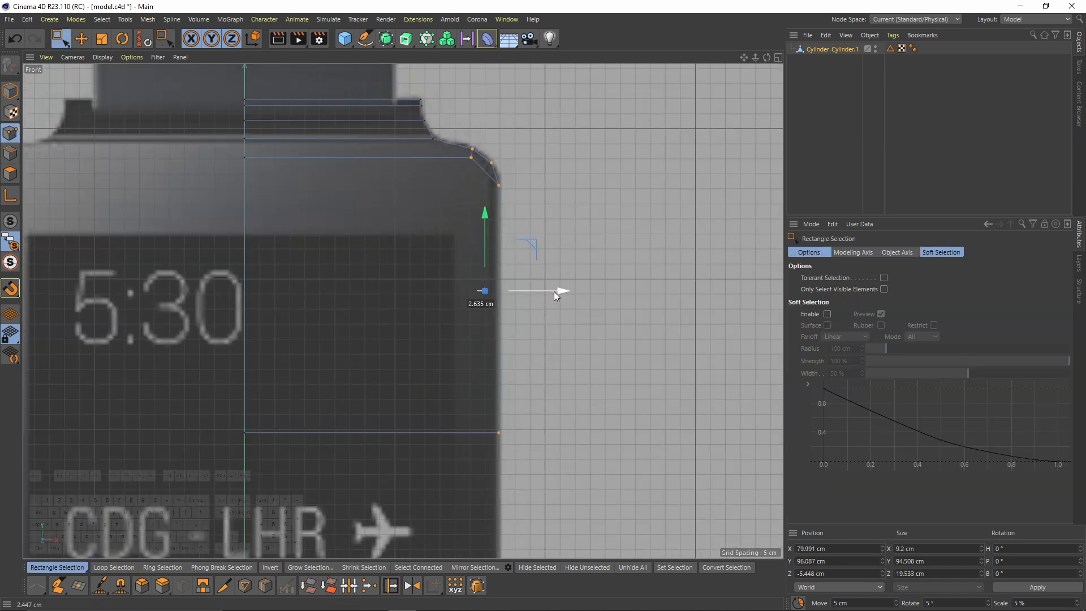
Use Line Cut with Single Line enabled to connect the bevel's inner corner point to its middle point on both front and back.
key(F1)
key(m)
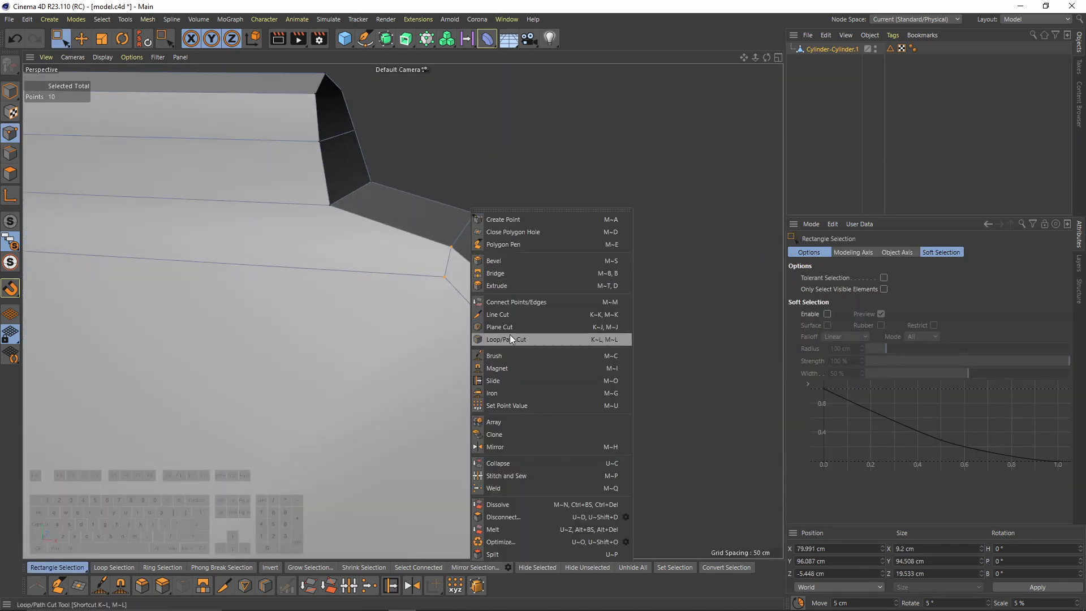
click(499, 315)
alt+drag(501, 297, 498, 256)
click(878, 289)
alt+drag(594, 266, 362, 289)
click(363, 280)
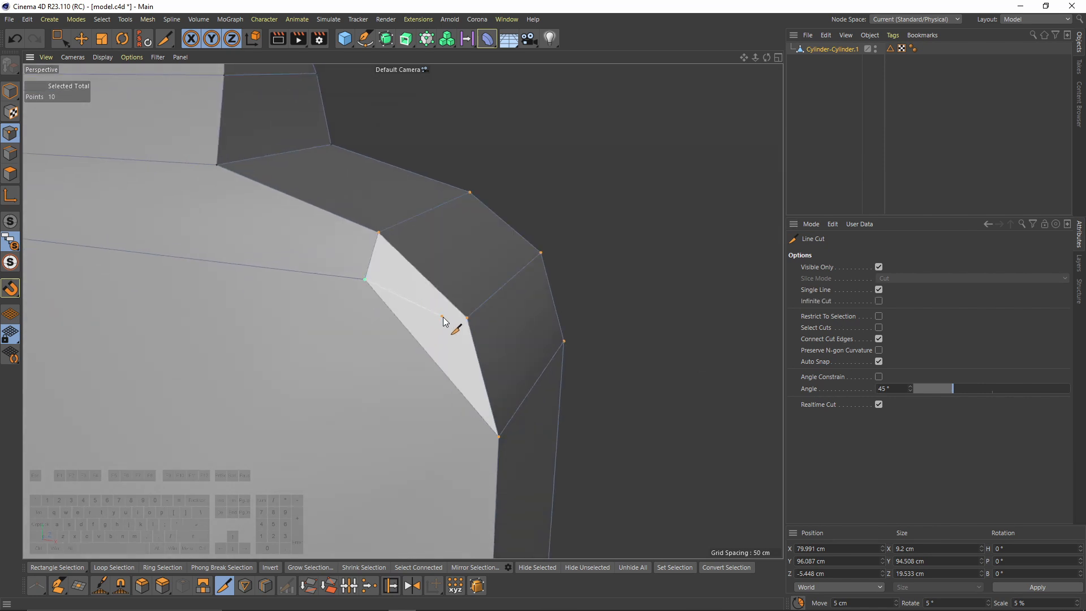
click(466, 318)
alt+drag(465, 320, 501, 231)
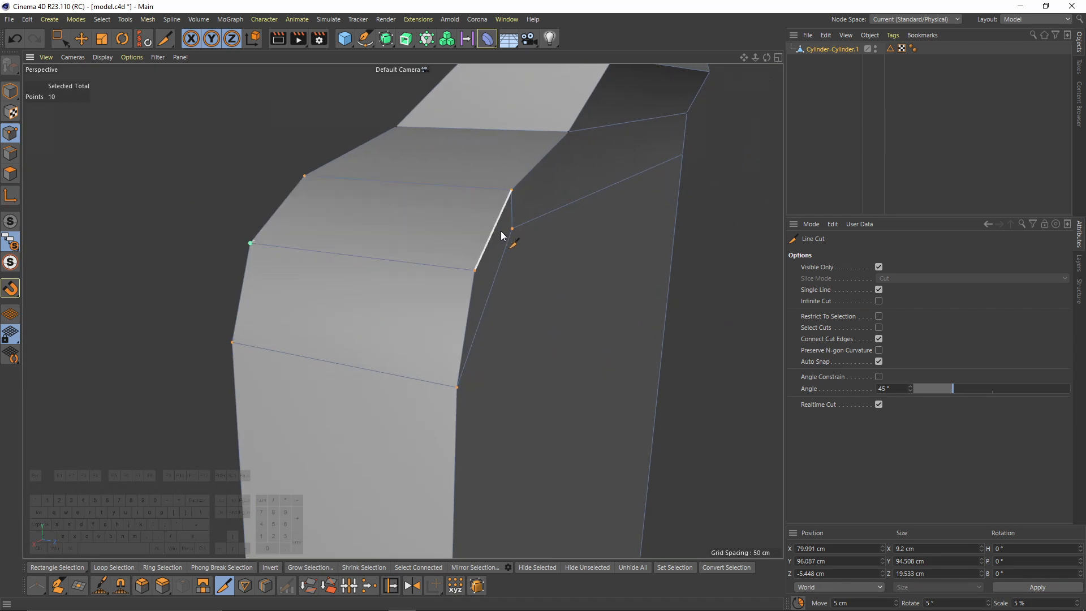
click(512, 228)
click(473, 272)
Slide and weld the bevel's inner corner points onto the neighbouring outline points on the front and back.
alt+drag(496, 283, 539, 314)
right_click(539, 314)
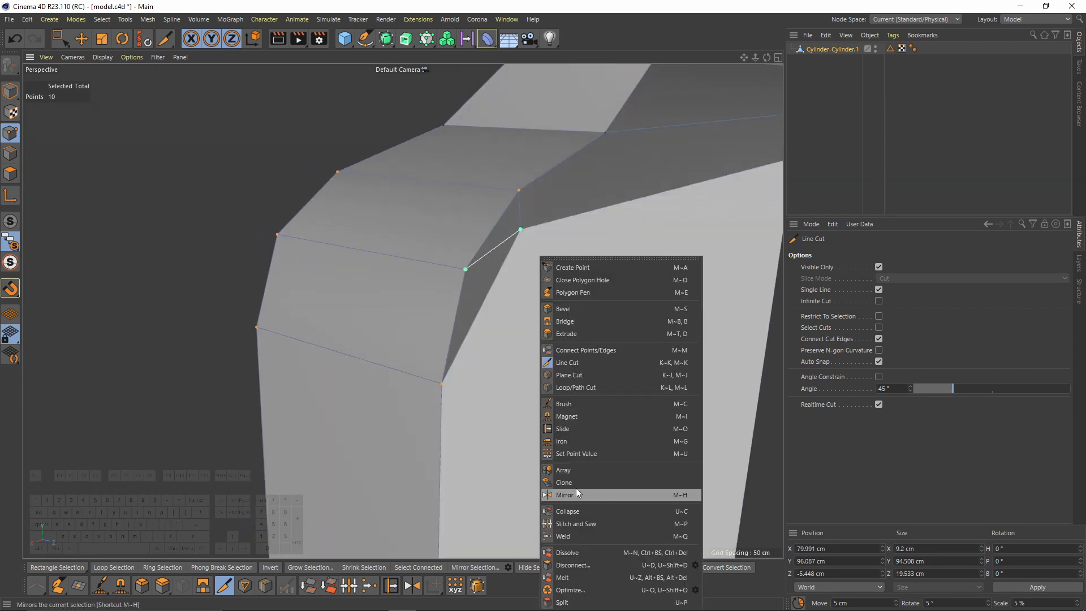
click(564, 428)
alt+drag(532, 240, 484, 325)
Use Line Cut to add edges from the rounded corner's points across the case's front and back faces to the centre edge.
right_click(483, 326)
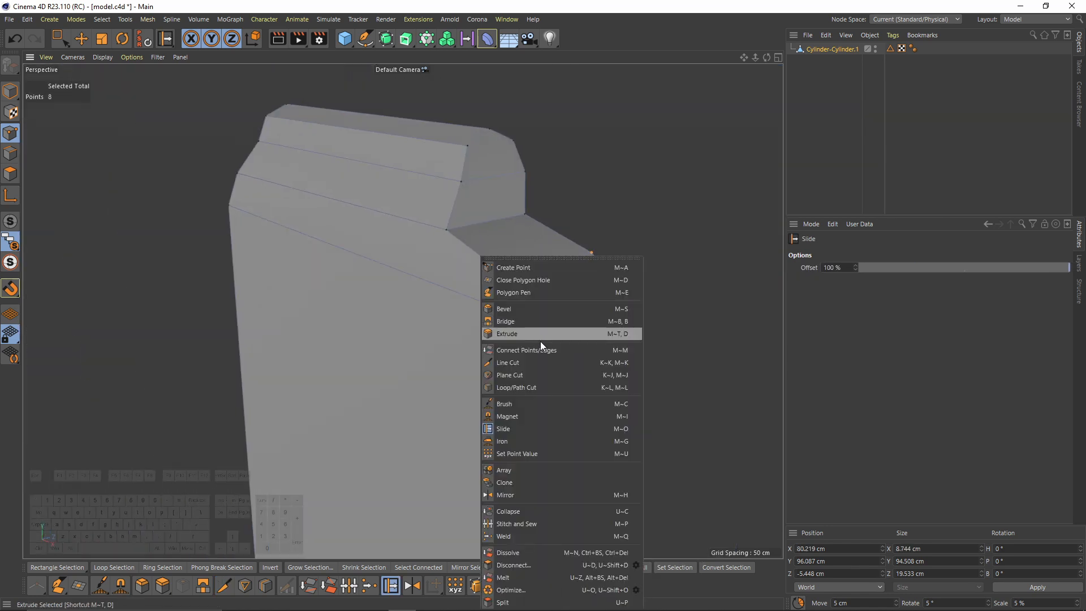
click(521, 368)
click(506, 276)
click(173, 172)
alt+drag(544, 243, 510, 255)
click(376, 226)
click(623, 145)
click(338, 347)
click(628, 213)
click(400, 293)
click(107, 234)
alt+drag(316, 277, 407, 287)
middle_click(408, 288)
middle_click(385, 360)
alt+right_drag(362, 129, 388, 219)
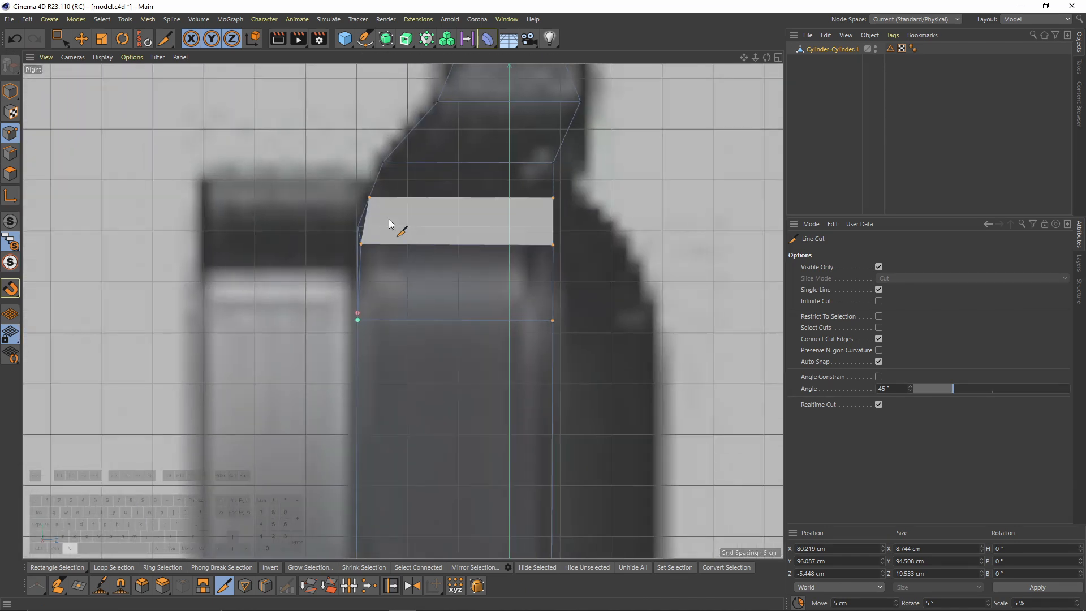
Turn off snapping and nudge the rounded corner's lowest front point onto the watch outline in the side reference.
key(space)
scroll(345, 287, up, 3)
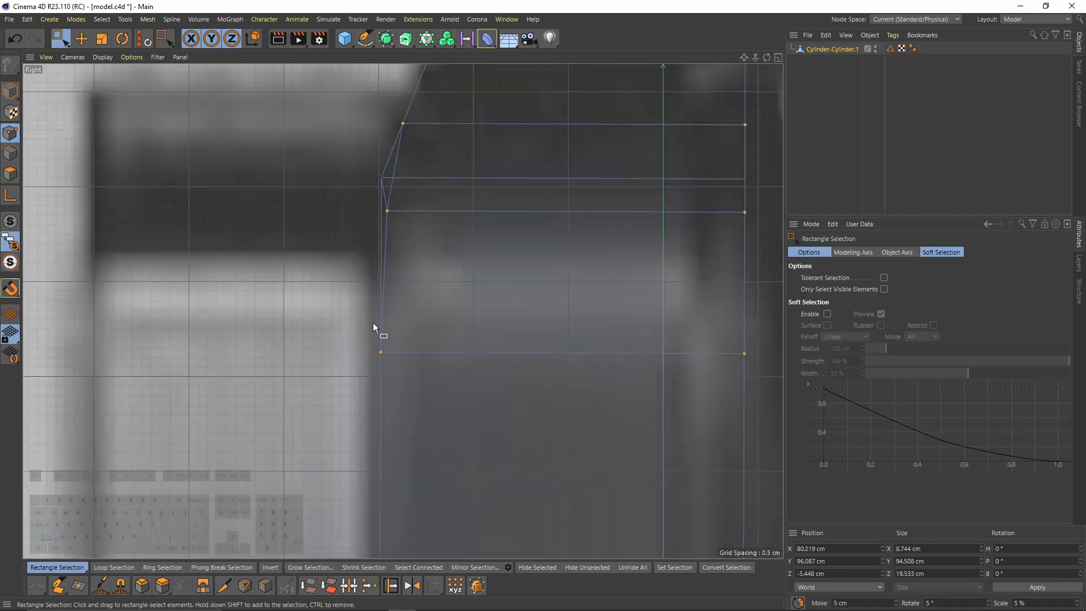
click(376, 364)
click(10, 289)
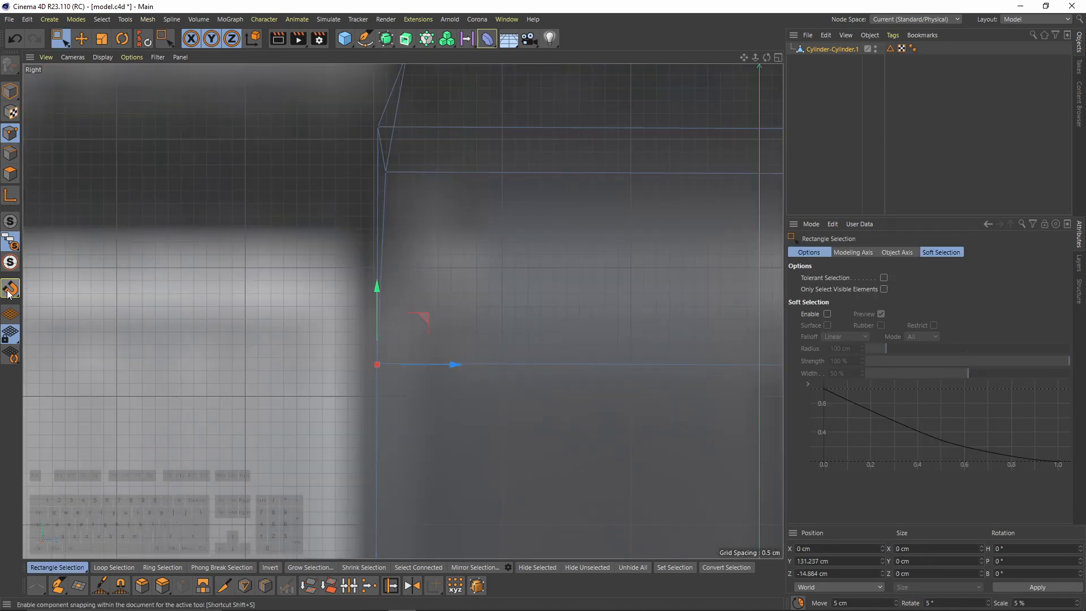
click(67, 219)
scroll(427, 331, up, 2)
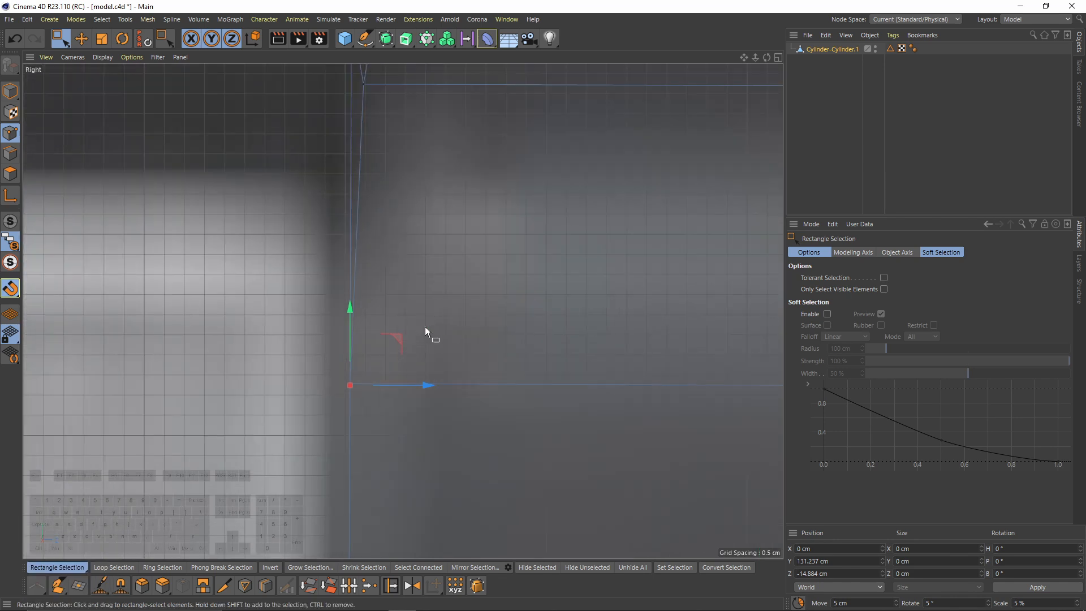
drag(401, 339, 399, 332)
Move the next front point of the rounded corner slightly in the side view to follow the reference curve.
alt+right_drag(437, 201, 392, 143)
alt+middle_drag(392, 141, 394, 313)
scroll(397, 307, up, 3)
click(400, 315)
click(392, 264)
drag(432, 239, 440, 278)
scroll(445, 220, down, 3)
Adjust the points along the case's back edge onto the side reference outline, excluding the uppermost one from the final nudge.
alt+middle_drag(445, 217, 140, 174)
click(480, 235)
drag(488, 177, 490, 212)
scroll(439, 348, down, 2)
drag(439, 213, 495, 323)
alt+middle_drag(495, 323, 430, 189)
shift+drag(385, 512, 427, 549)
drag(483, 325, 479, 326)
scroll(446, 153, up, 1)
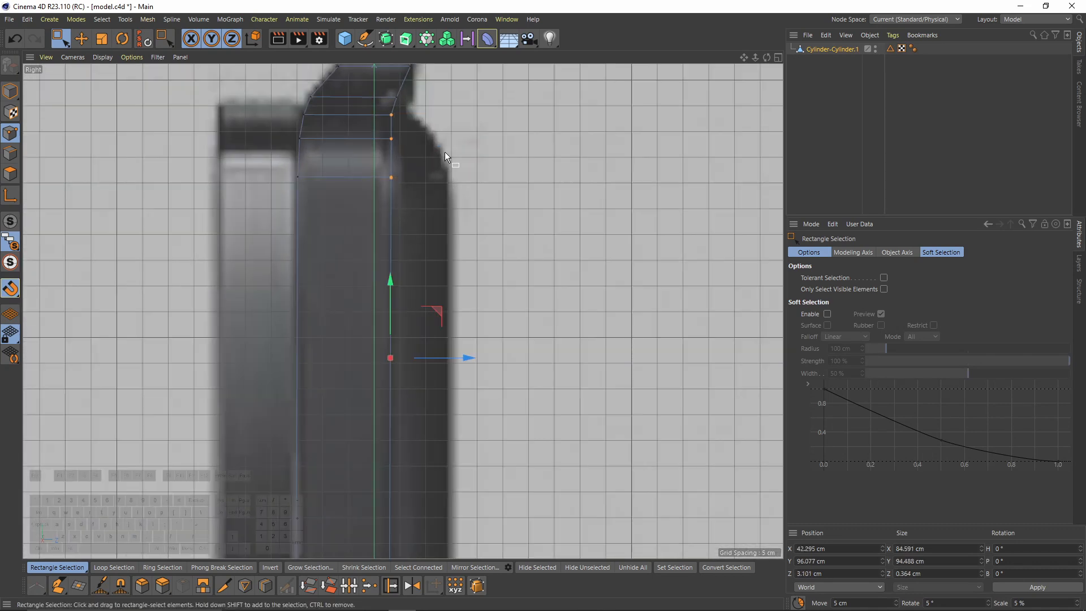
alt+middle_drag(445, 152, 443, 219)
ctrl+drag(412, 195, 374, 161)
drag(457, 437, 455, 436)
alt+middle_drag(408, 146, 407, 220)
Move the points where the lug meets the rounded corner outward along X to about 63.6 cm in the front view.
scroll(306, 322, up, 4)
key(F4)
key(F1)
alt+drag(250, 177, 340, 187)
key(F3)
key(F4)
scroll(434, 137, up, 1)
alt+middle_drag(434, 137, 396, 227)
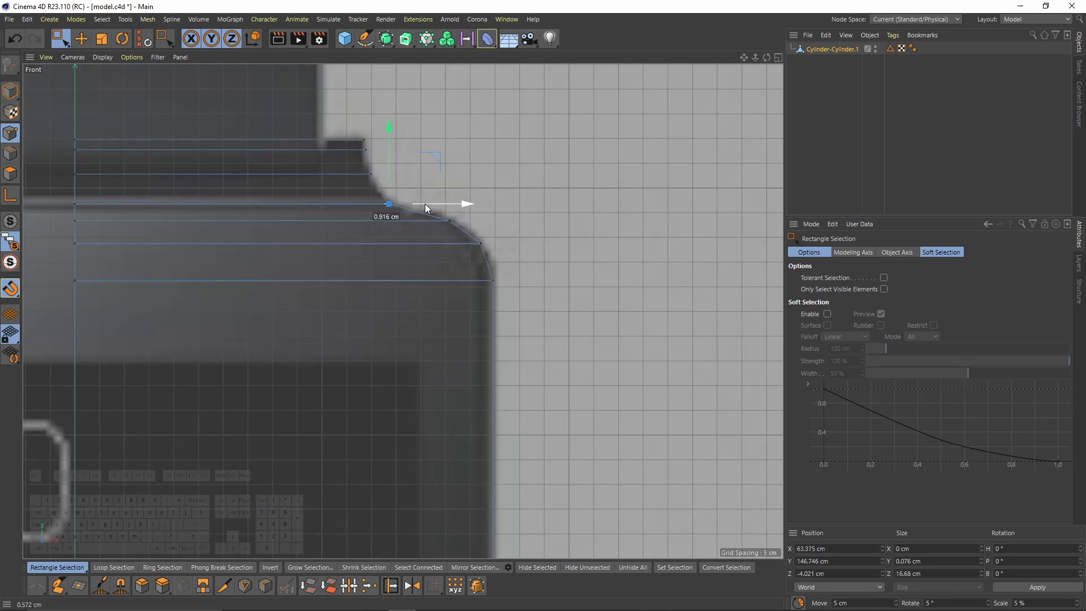
key(F1)
alt+drag(302, 253, 438, 229)
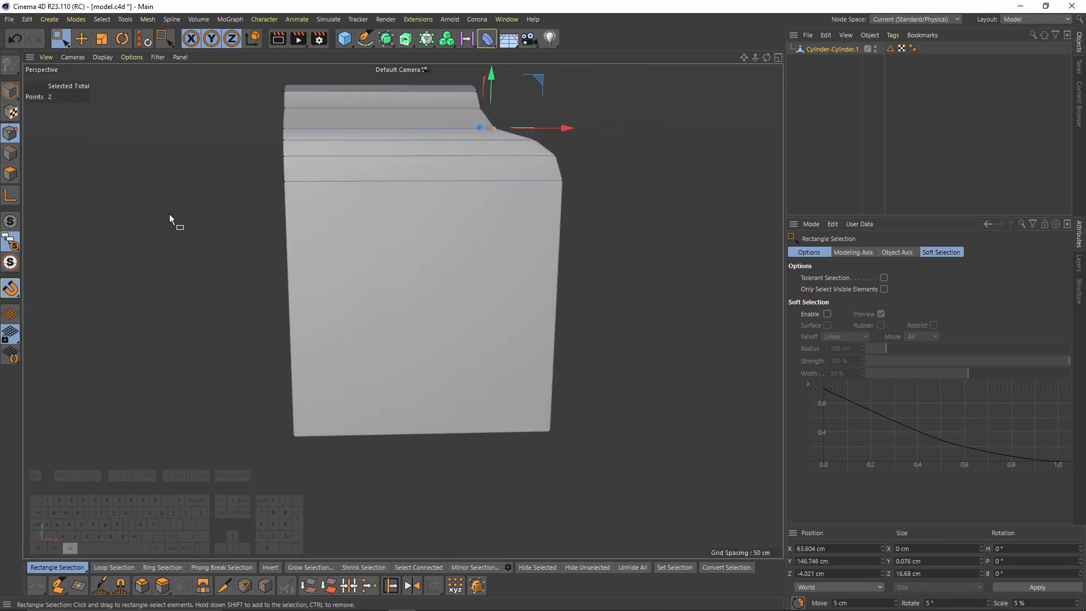
Select and delete the bottom polygon and the centre-side polygons so the quarter model is open along both mirror planes.
click(10, 174)
scroll(312, 174, down, 6)
alt+drag(304, 201, 378, 360)
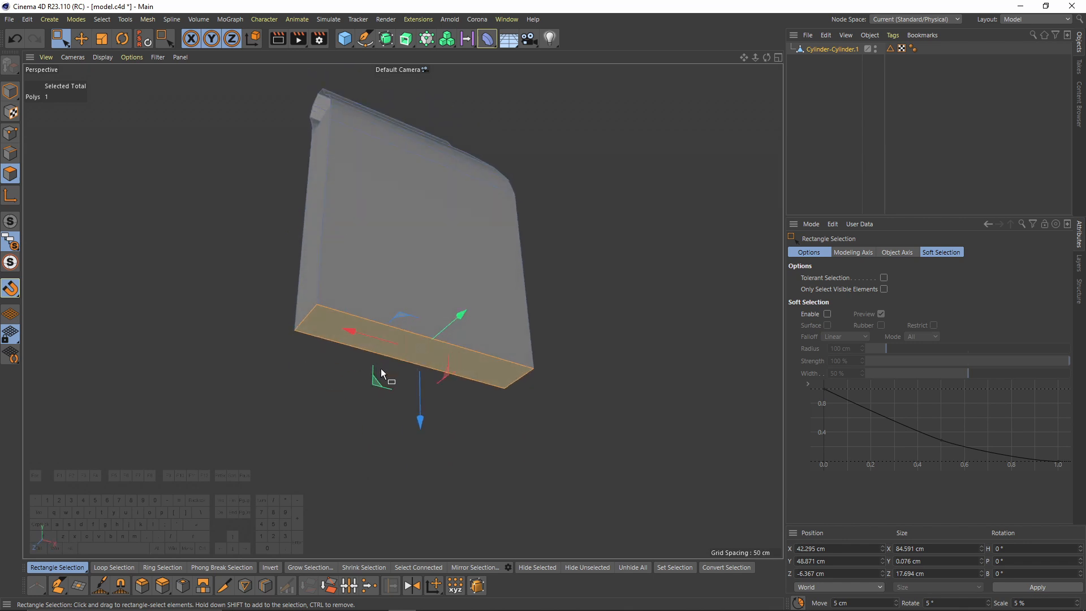
key(Delete)
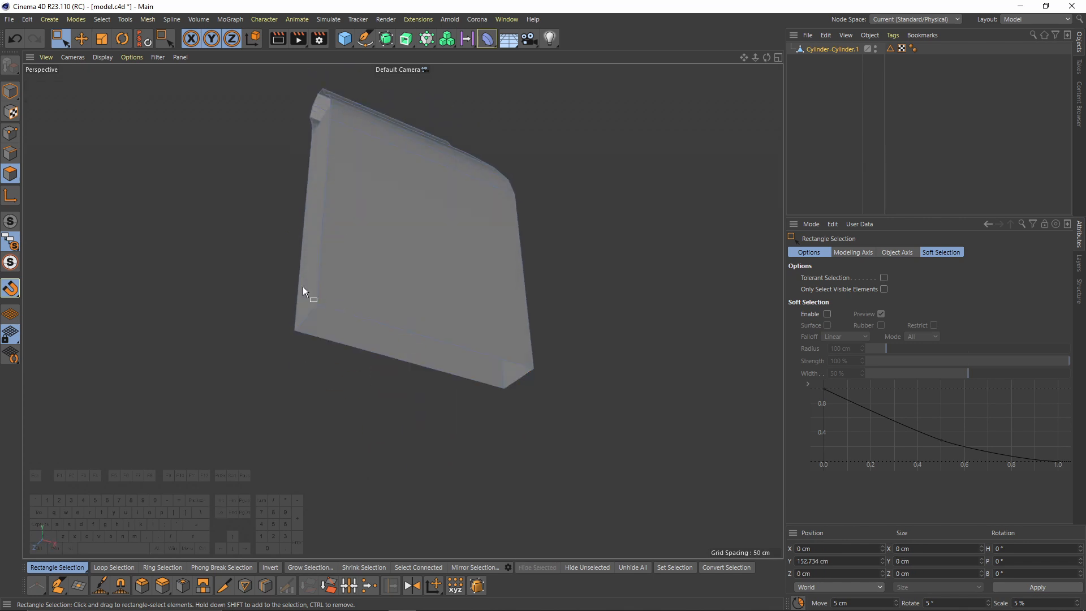
click(302, 284)
key(e)
alt+drag(462, 162, 453, 295)
middle_click(453, 289)
middle_click(345, 202)
alt+drag(344, 202, 308, 164)
Move the object's axis down to the open lower edge of the case on the centre line.
click(4, 94)
click(6, 94)
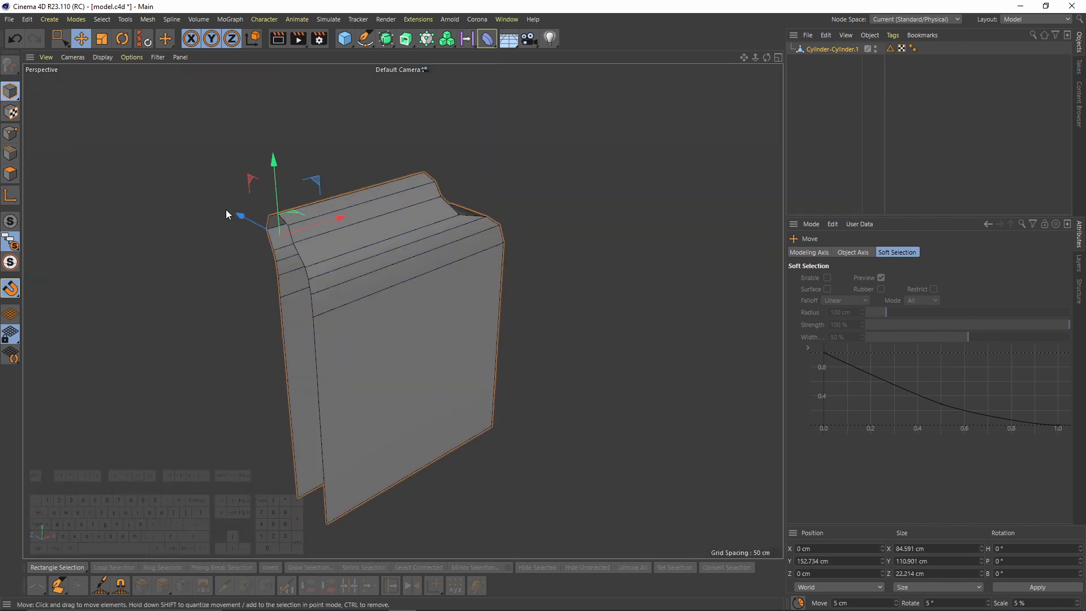
alt+drag(226, 210, 247, 240)
alt+drag(366, 295, 407, 300)
alt+middle_drag(375, 472, 379, 385)
middle_click(280, 341)
middle_click(511, 474)
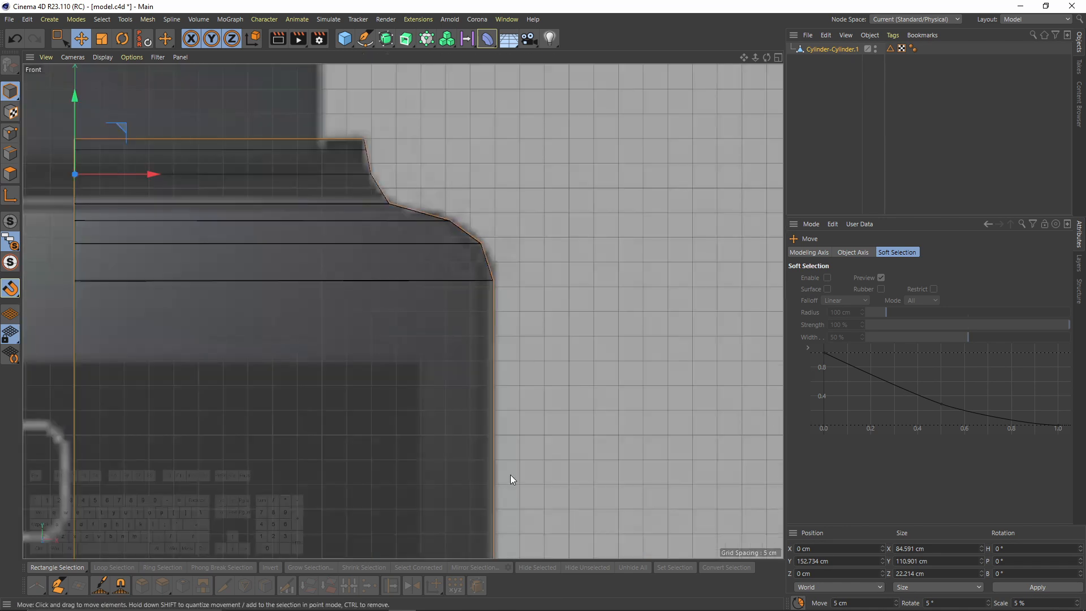
scroll(510, 474, down, 3)
scroll(333, 269, up, 2)
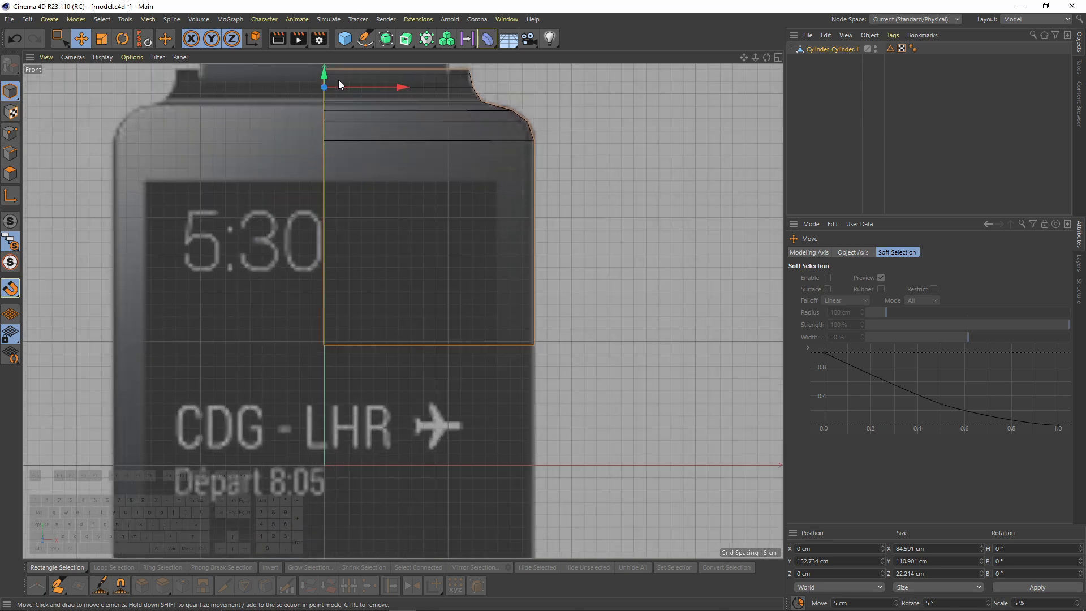
click(10, 195)
alt+middle_drag(458, 83, 372, 113)
drag(371, 113, 358, 355)
alt+right_drag(287, 415, 350, 397)
middle_click(316, 336)
middle_click(310, 291)
alt+drag(309, 324, 169, 261)
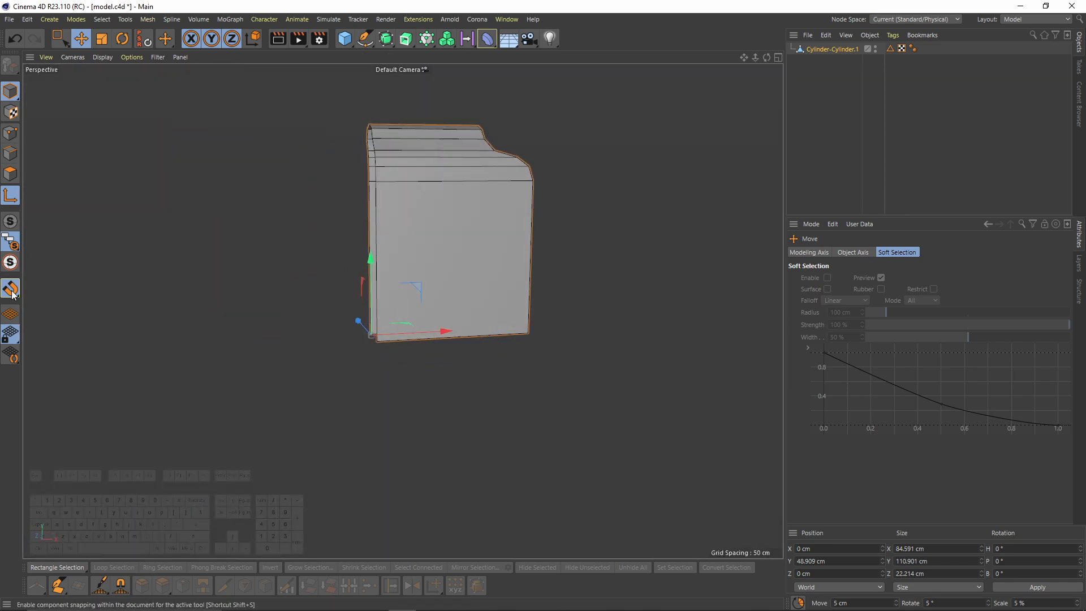
drag(19, 297, 74, 217)
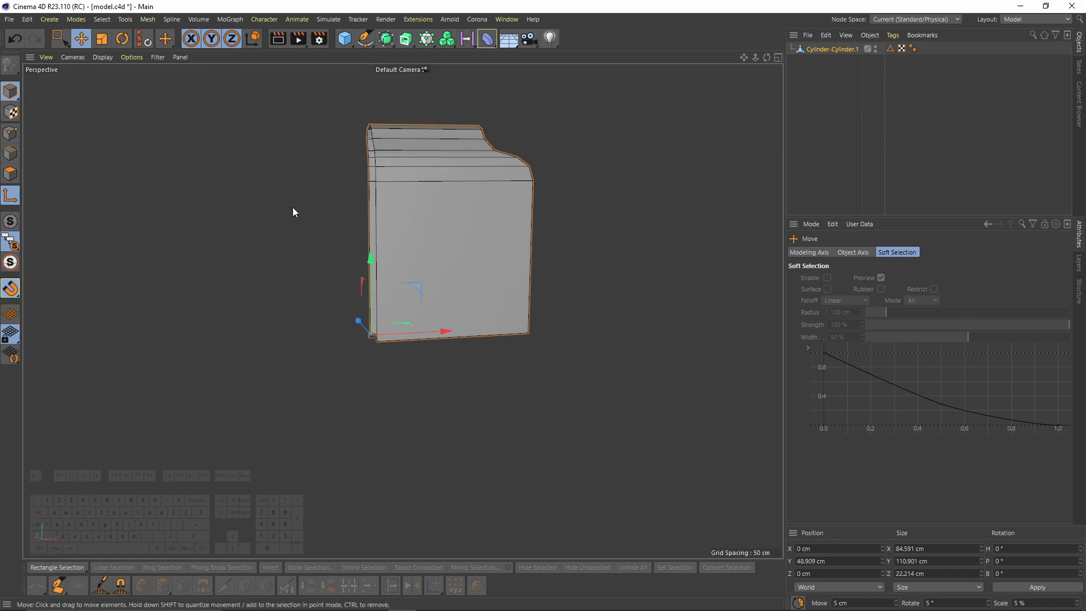
Nest the case in two Symmetry objects, with the outer one mirroring across the XZ plane.
alt+drag(385, 280, 395, 226)
drag(387, 39, 507, 75)
alt+drag(477, 238, 494, 63)
drag(405, 39, 514, 73)
scroll(869, 277, down, 1)
alt+drag(473, 279, 441, 413)
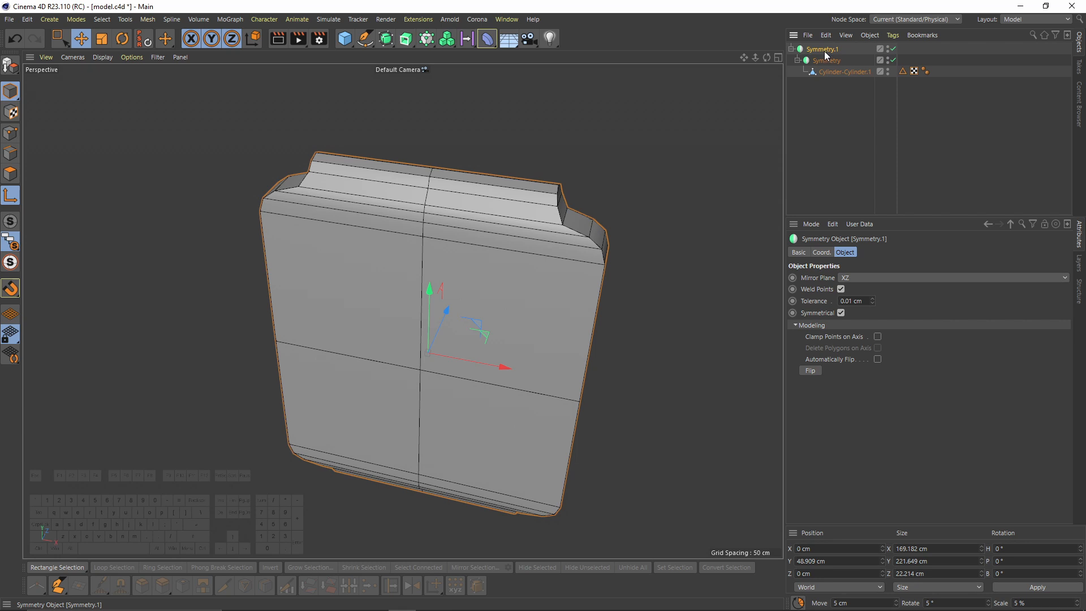
Put the mirrored case under a Subdivision Surface and check the smoothed mesh at the mid-height side edge.
click(386, 38)
click(461, 54)
alt+drag(430, 261, 539, 284)
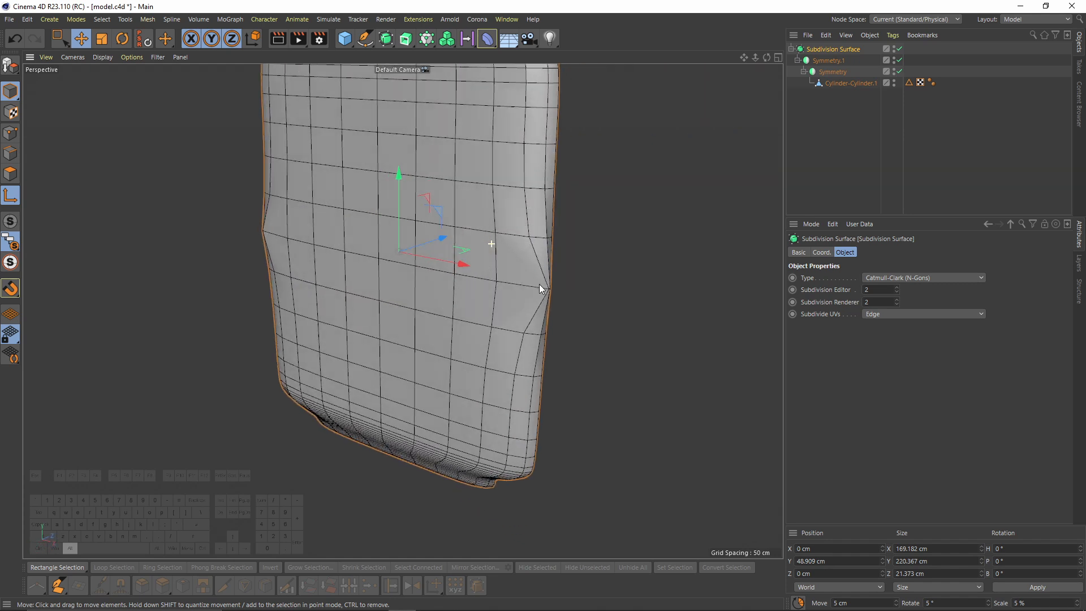
alt+right_drag(539, 284, 557, 278)
alt+middle_drag(557, 279, 526, 243)
mouse_move(527, 243)
alt+mouse_down()
mouse_move(538, 223)
mouse_move(553, 233)
mouse_move(515, 182)
alt+mouse_up()
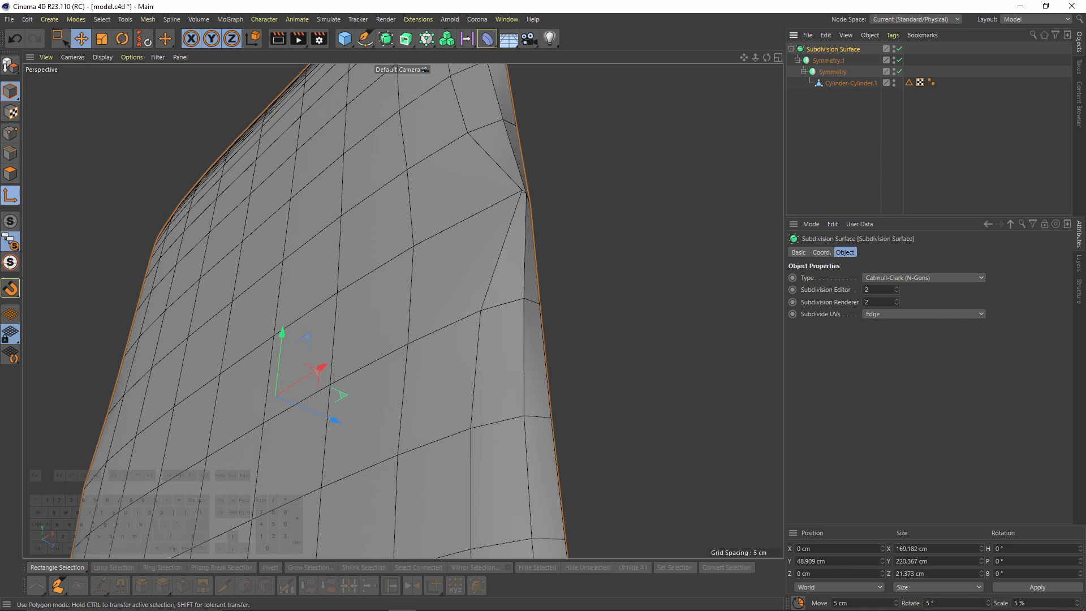
Switch Cylinder-Cylinder.1 to point editing with subdivision off and examine the horizontal seam where the mirrored halves meet.
click(10, 133)
click(838, 83)
key(q)
key(space)
alt+drag(532, 223, 454, 219)
alt+drag(470, 257, 486, 276)
alt+drag(514, 269, 430, 280)
alt+right_drag(591, 265, 654, 232)
alt+middle_drag(654, 232, 481, 280)
alt+drag(516, 281, 390, 291)
alt+middle_drag(546, 270, 456, 264)
alt+drag(456, 264, 570, 232)
alt+right_drag(570, 233, 467, 269)
alt+drag(467, 269, 531, 291)
alt+right_drag(529, 306, 475, 300)
Select the points along the horizontal mirror seam and set their Y size and Object (Rel) Y position to 0.
drag(221, 208, 615, 348)
alt+drag(549, 317, 516, 334)
click(826, 587)
click(826, 551)
mouse_move(565, 305)
alt+mouse_down()
mouse_move(523, 309)
mouse_move(572, 317)
alt+mouse_up()
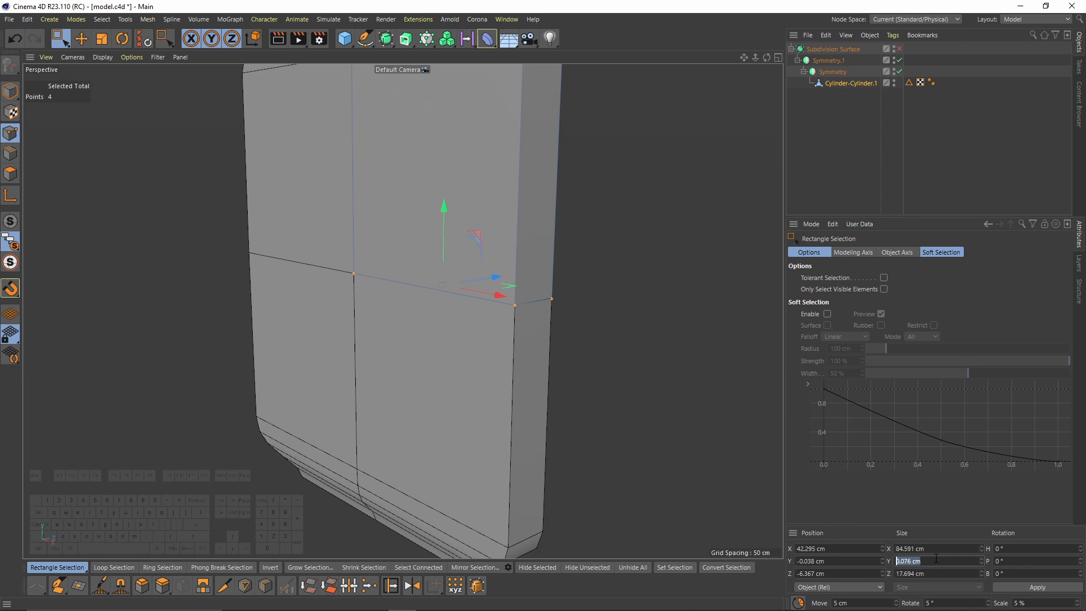
text(0)
click(828, 557)
text(0)
key(Return)
scroll(514, 253, up, 3)
key(q)
scroll(594, 272, down, 2)
alt+drag(588, 272, 513, 356)
key(q)
Add a Loop/Path Cut close to the outer side edge, running around the lug, rounded corner and case.
right_click(567, 205)
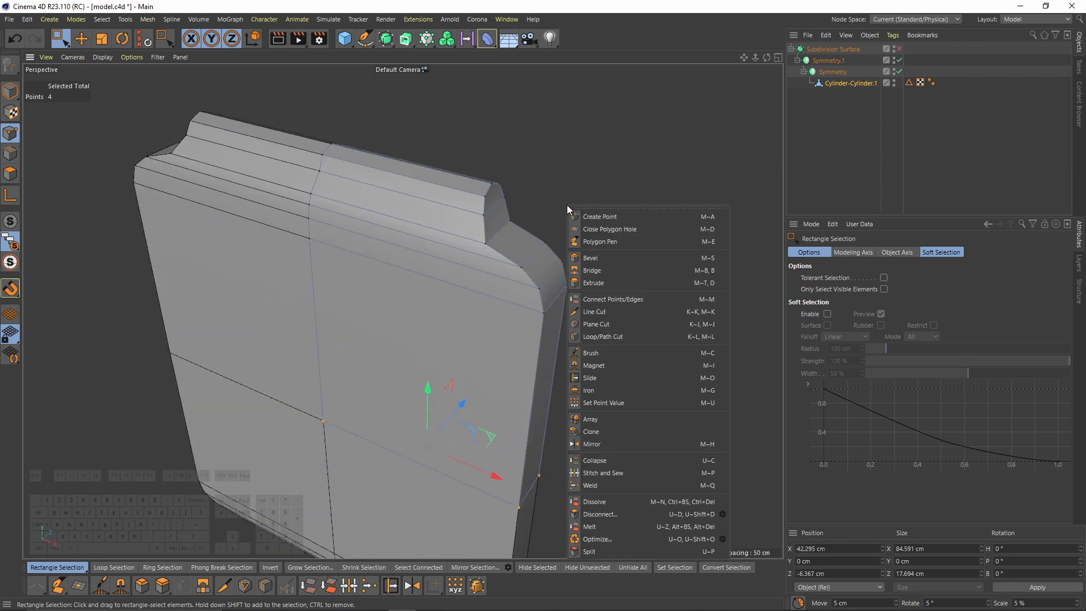
click(614, 338)
mouse_move(498, 254)
alt+mouse_down()
mouse_move(477, 198)
mouse_move(492, 271)
alt+mouse_up()
alt+drag(541, 190, 500, 256)
scroll(500, 256, up, 2)
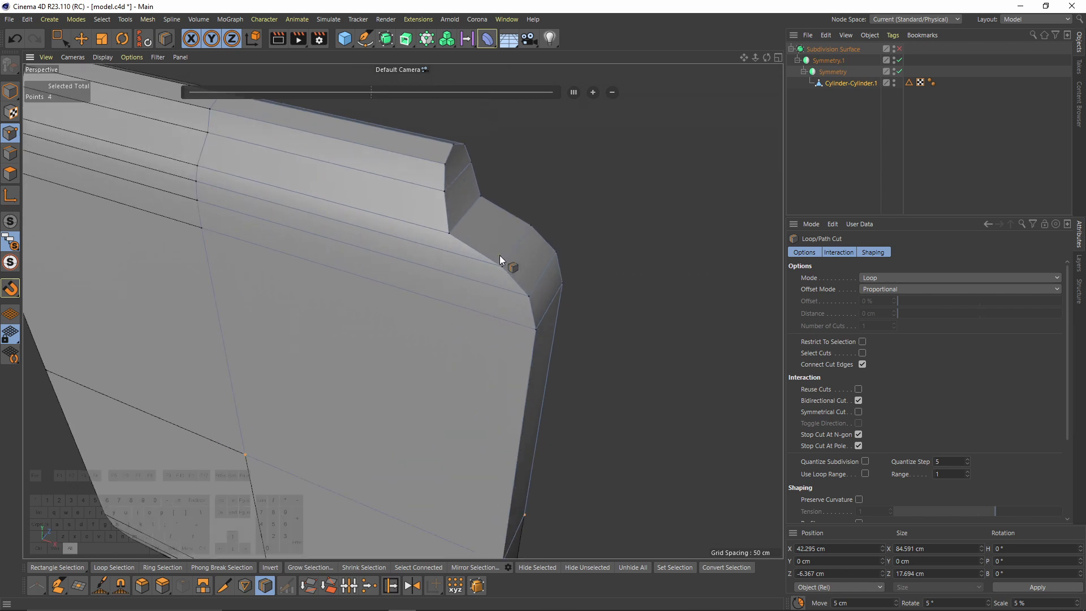
alt+drag(443, 163, 433, 145)
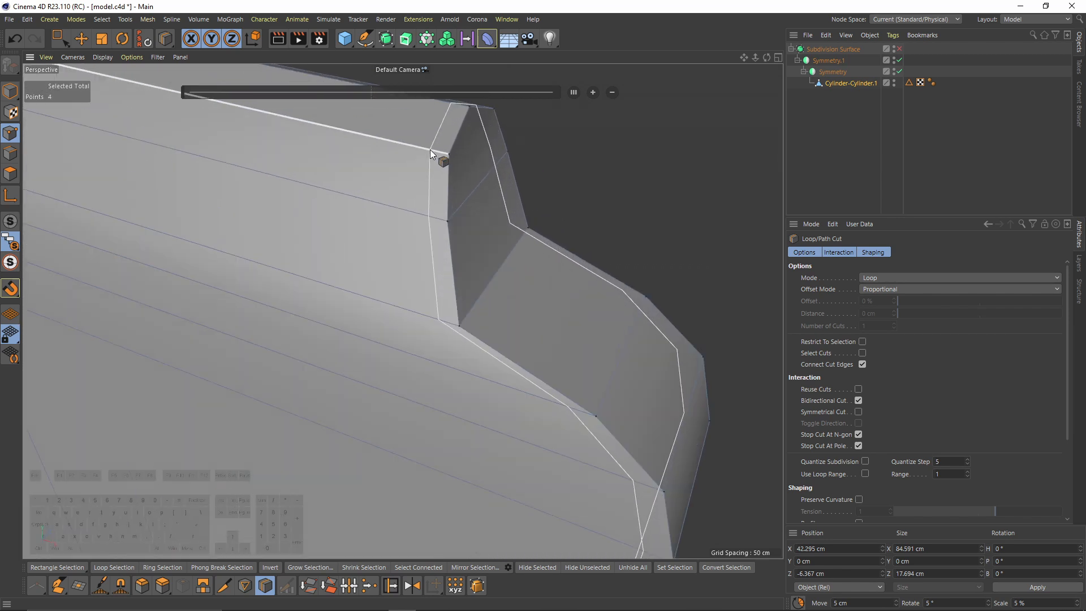
click(432, 150)
Select the polygons along the outer side of the lug, corner and case and activate Extrude Inner.
alt+drag(431, 149, 64, 193)
click(11, 174)
drag(69, 44, 94, 51)
scroll(454, 164, up, 2)
mouse_move(445, 148)
mouse_down()
mouse_move(468, 459)
mouse_move(448, 271)
mouse_move(566, 279)
mouse_up()
right_click(565, 278)
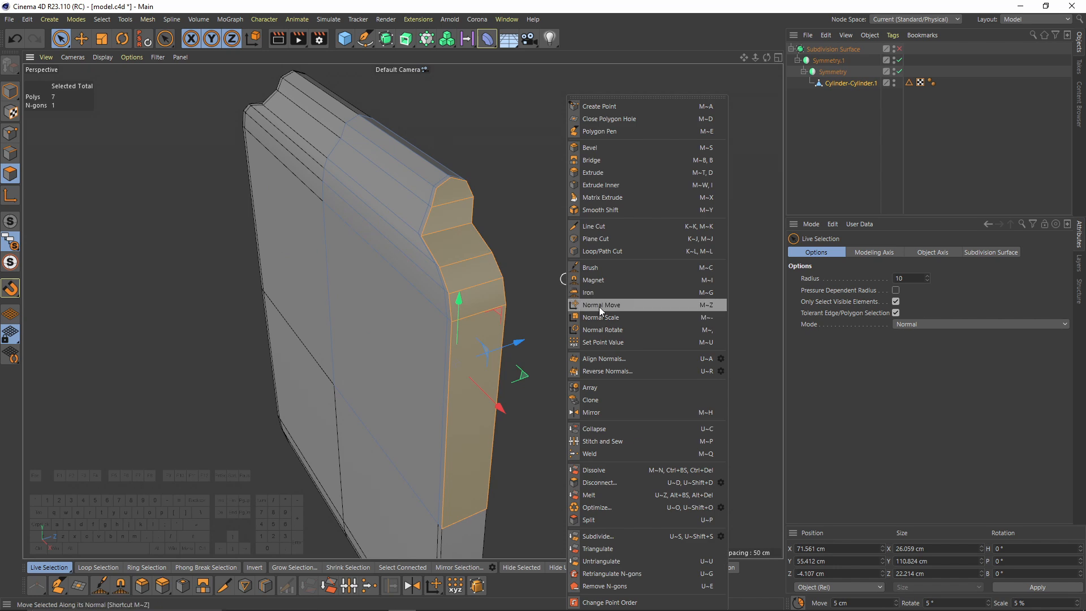
click(609, 184)
scroll(514, 237, up, 1)
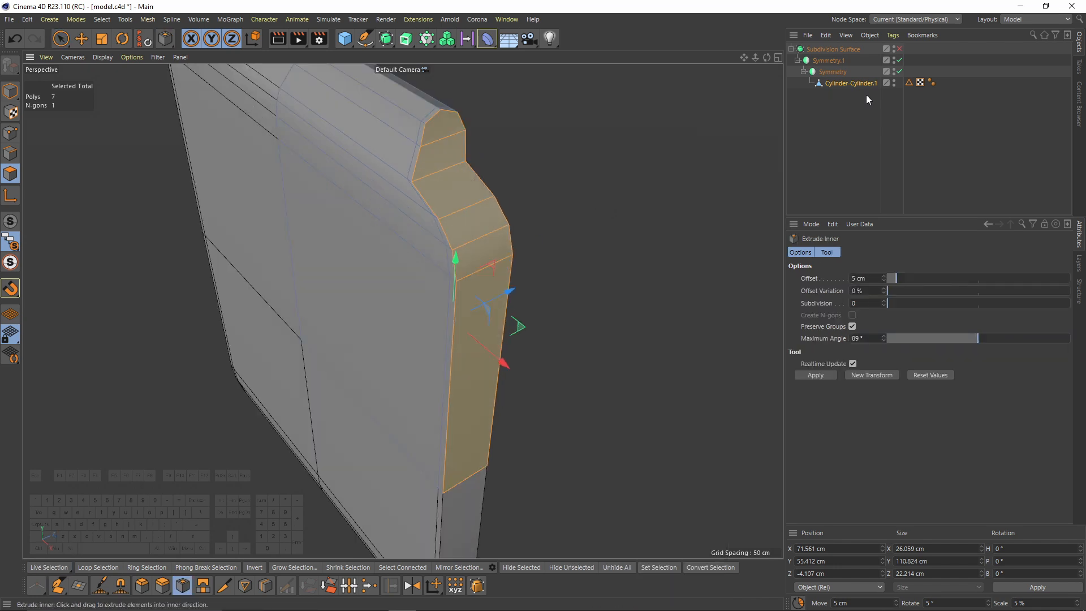
Enable Clamp Points on Axis and Delete Polygons on Axis for both Symmetry objects.
click(828, 60)
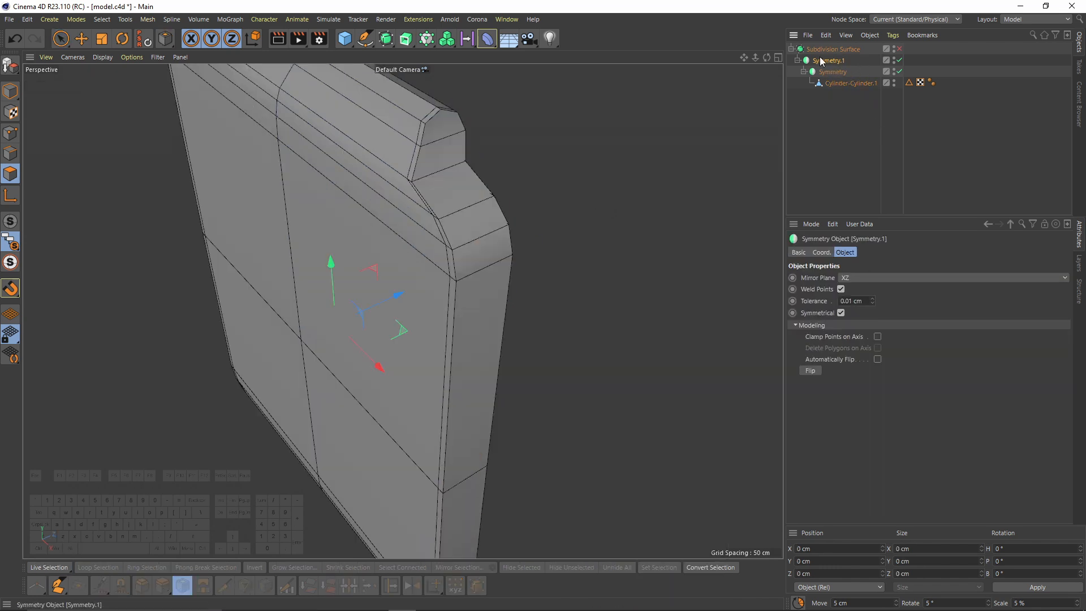
ctrl+click(851, 75)
click(878, 337)
Inset the selected outer side polygons of Cylinder-Cylinder.1 slightly with Extrude Inner.
click(850, 83)
alt+drag(567, 293, 665, 339)
alt+drag(543, 198, 627, 199)
Turn on the subdivision and show the case in Gouraud Shading to inspect its smoothed shape.
key(q)
click(928, 187)
scroll(601, 172, down, 3)
key(n)
key(a)
alt+middle_drag(528, 219, 550, 216)
scroll(551, 216, down, 2)
alt+drag(504, 201, 564, 259)
key(F5)
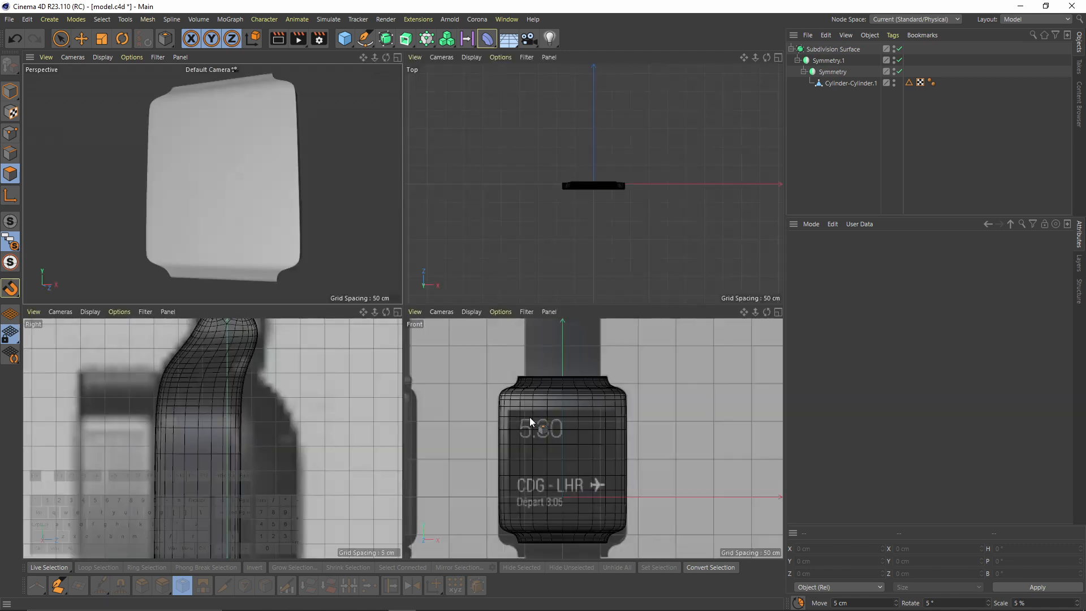
Turn off the subdivision and make both Symmetry objects editable.
middle_click(531, 426)
click(836, 83)
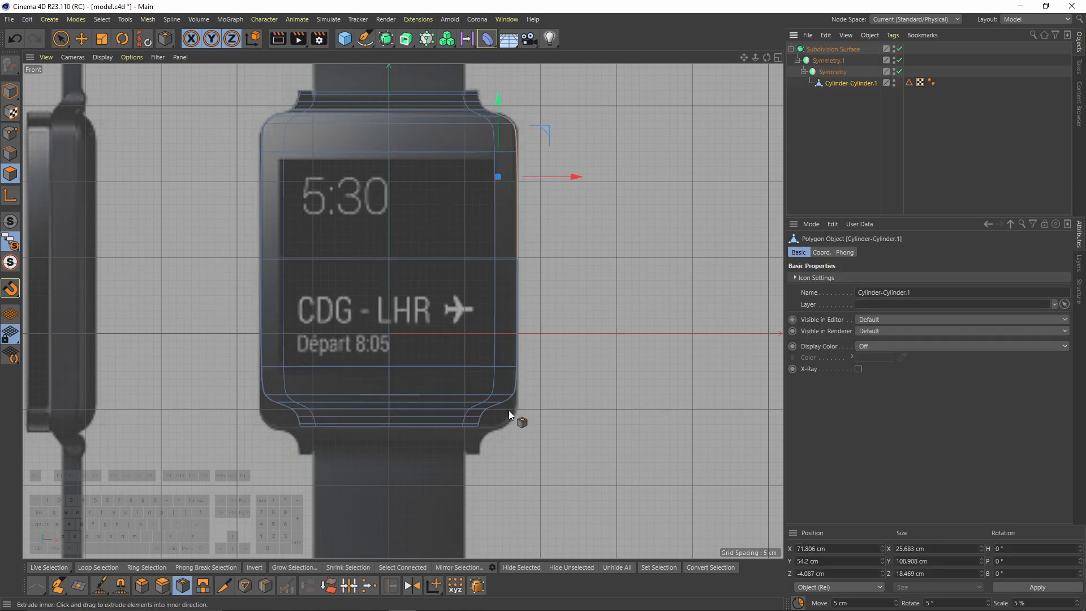
key(q)
click(828, 70)
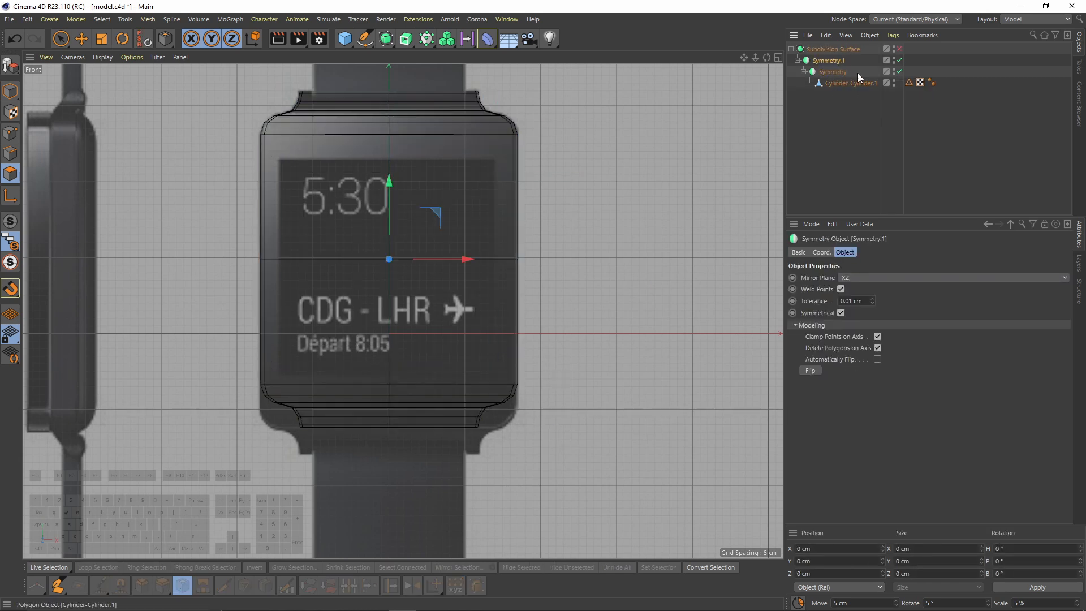
key(c)
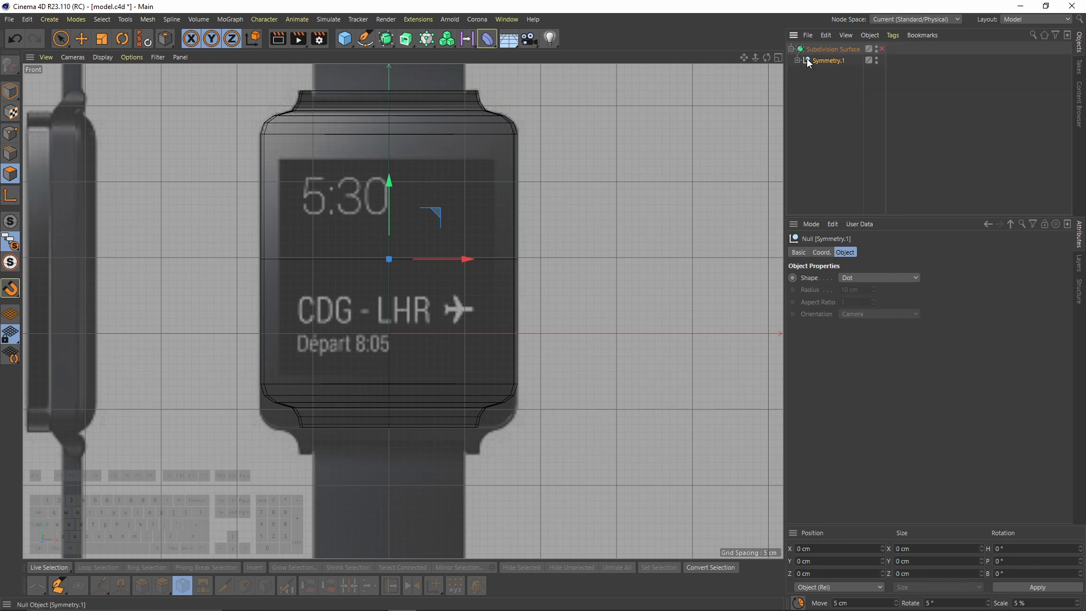
Move the case's lower points down in the front view to the reference outline, to an overall height of about 238.6 cm.
click(830, 86)
click(10, 133)
key(0)
drag(258, 367, 489, 450)
scroll(366, 322, up, 2)
drag(365, 321, 364, 356)
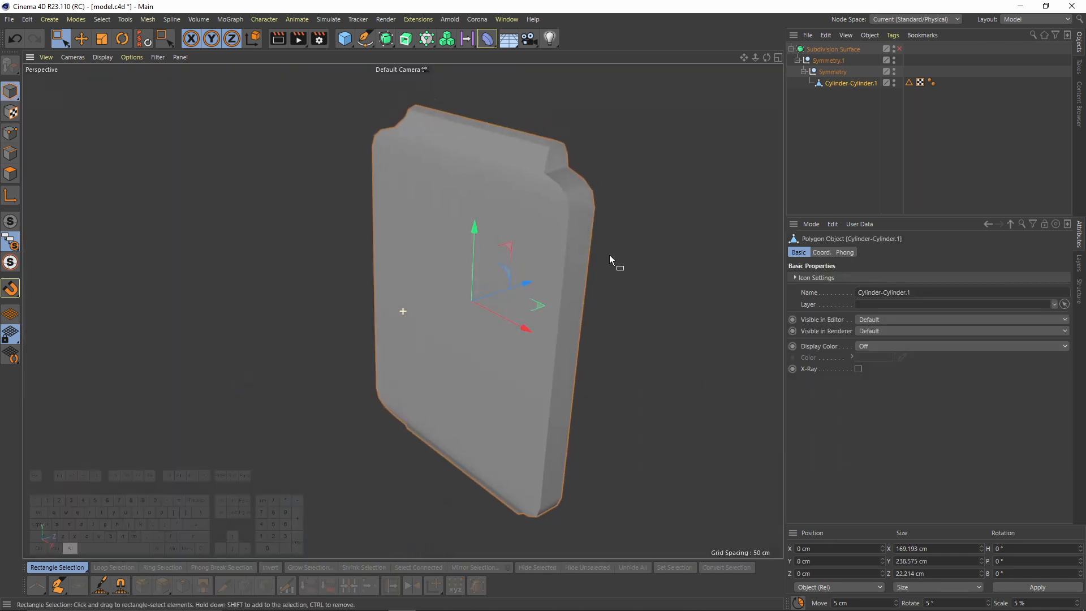
Select the front polygons of the case's upper quarter beside the centre line and split them into a separate object.
scroll(610, 254, up, 2)
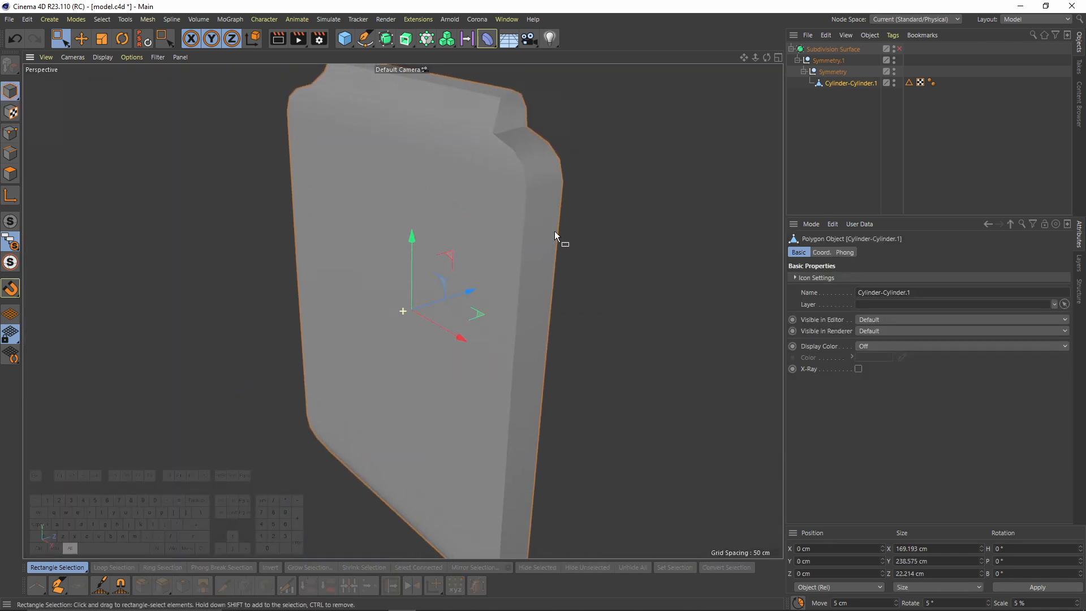
alt+drag(600, 203, 558, 126)
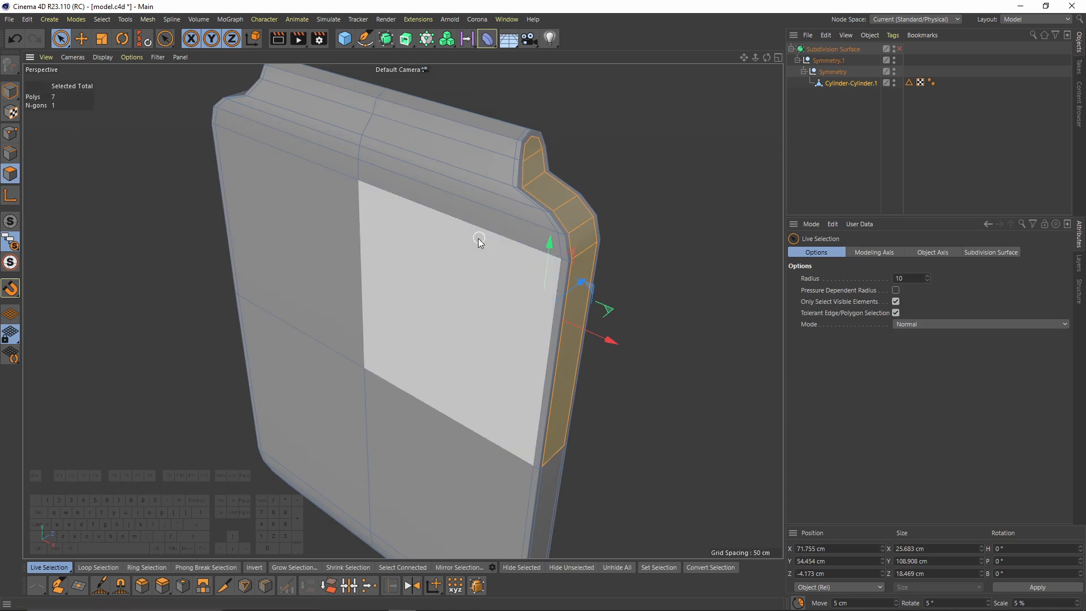
mouse_move(477, 238)
mouse_down()
mouse_move(493, 206)
mouse_move(518, 205)
mouse_up()
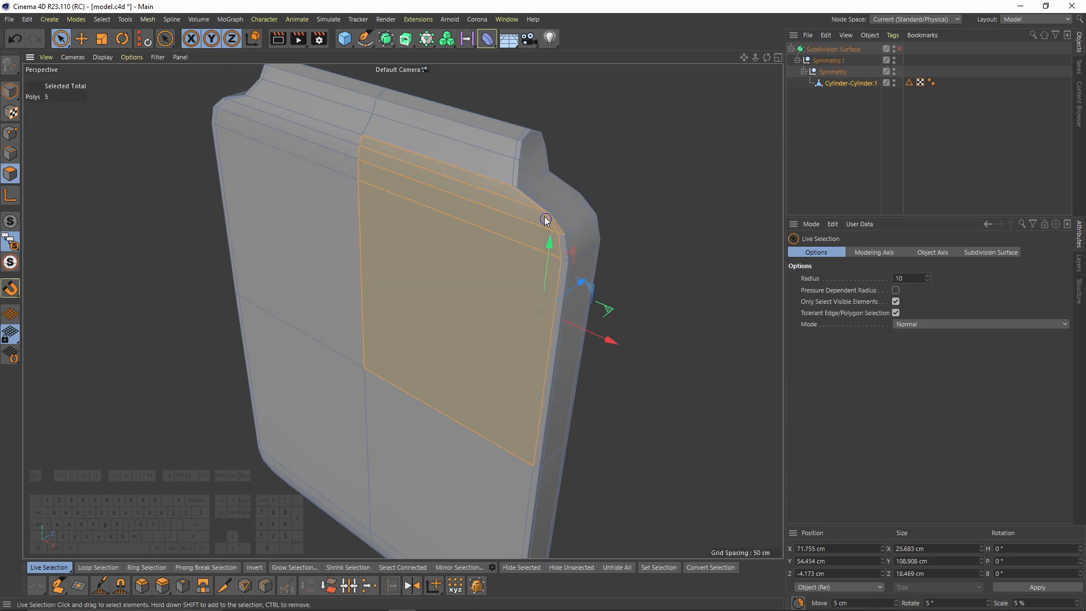
alt+drag(562, 260, 724, 225)
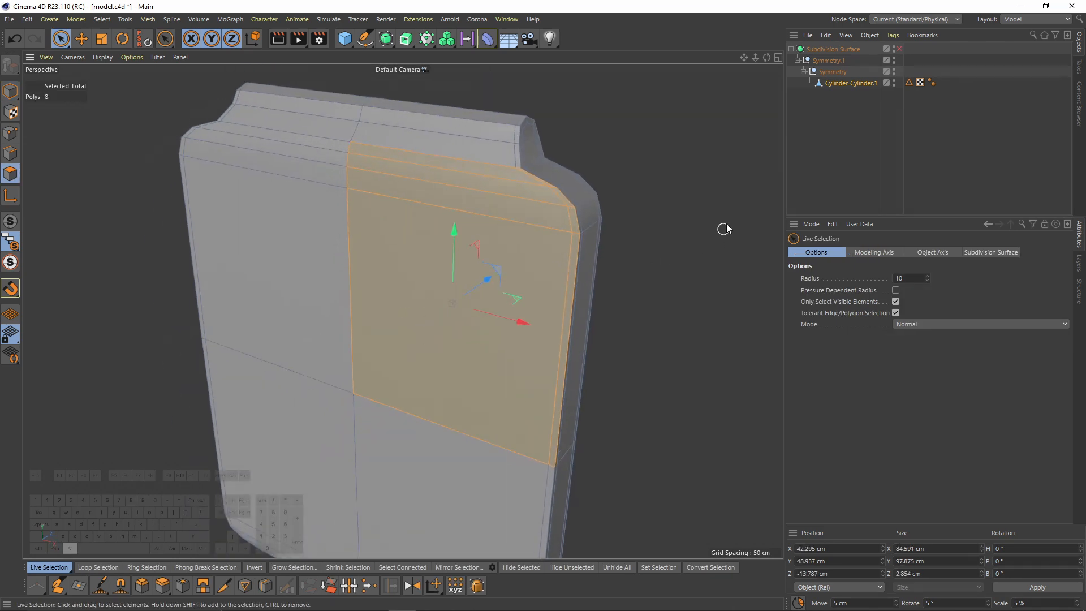
right_click(724, 223)
click(767, 518)
Place the split-off front polygons under a new Symmetry object mirroring across the ZY plane.
alt+drag(464, 226, 546, 245)
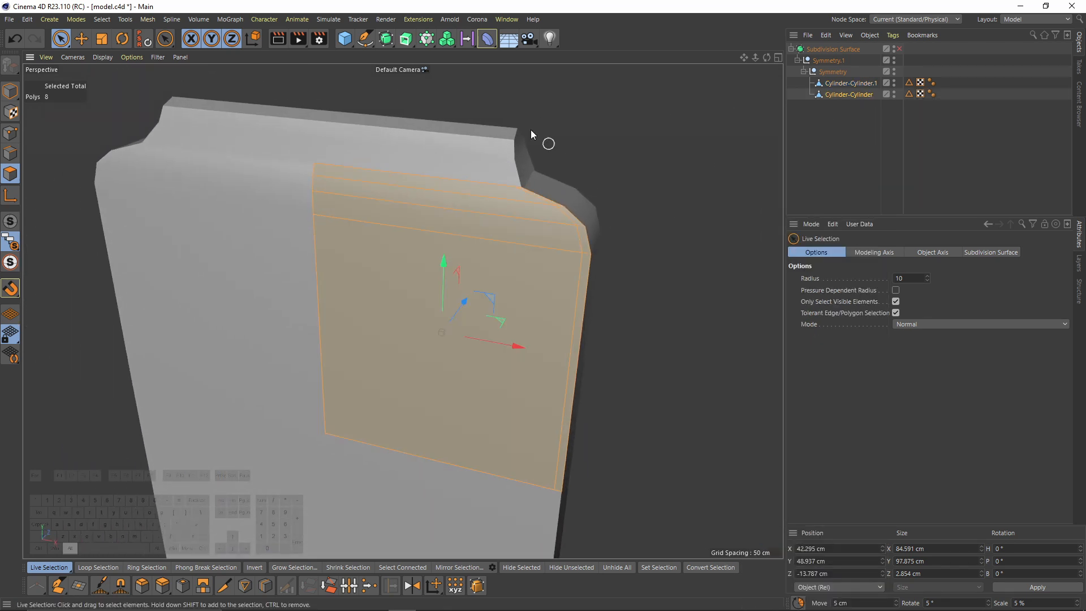
click(386, 38)
click(503, 79)
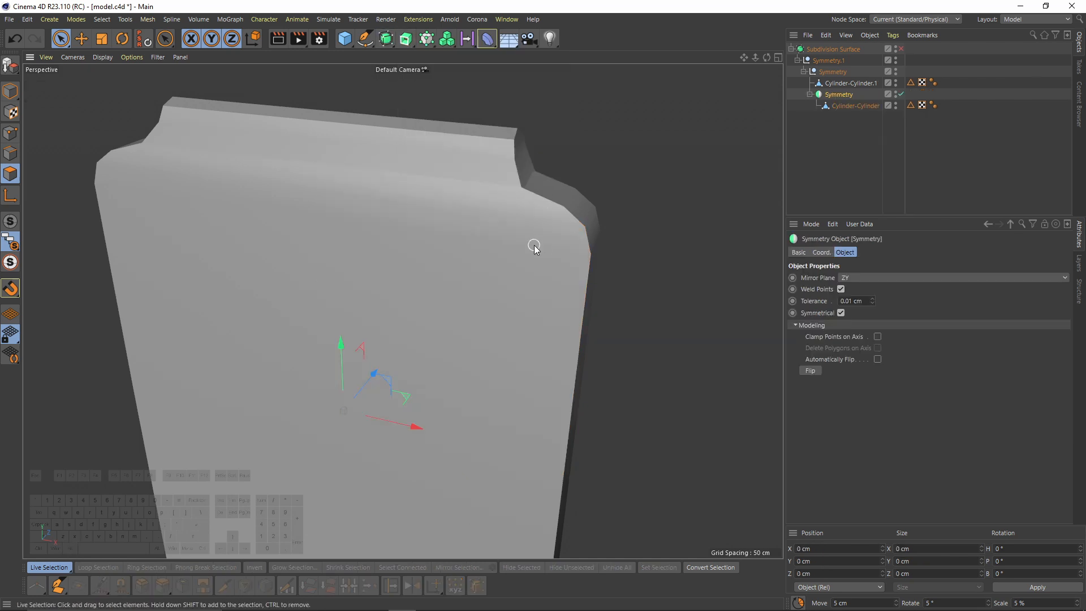
Hide the case body and place the front piece's Symmetry under a second Symmetry mirroring across the XZ plane.
click(897, 82)
click(855, 106)
alt+middle_drag(442, 283, 402, 263)
click(840, 94)
scroll(483, 240, down, 3)
alt+drag(482, 240, 521, 240)
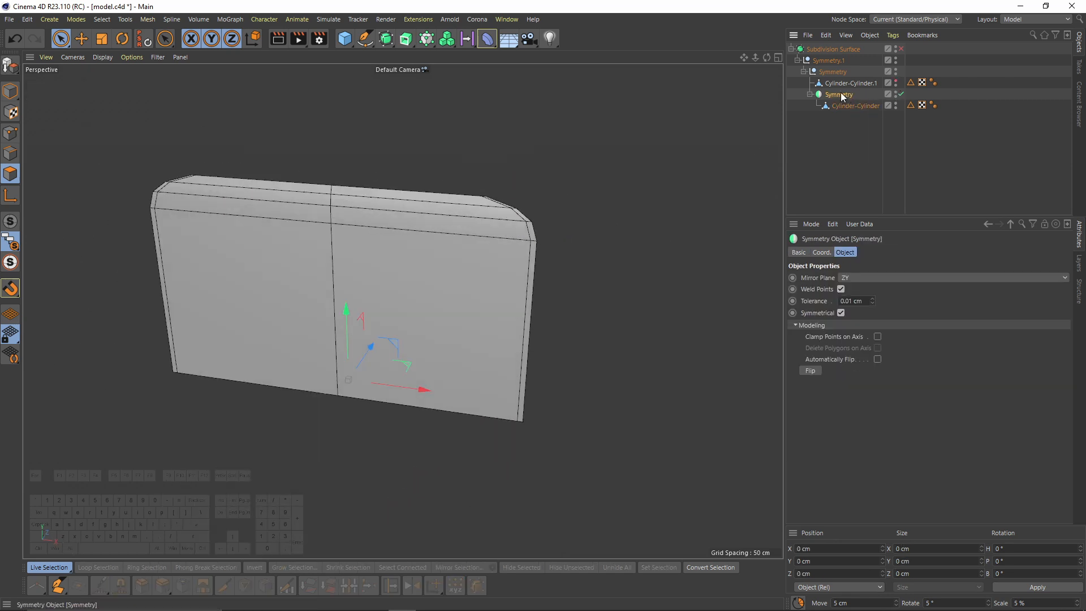
click(387, 38)
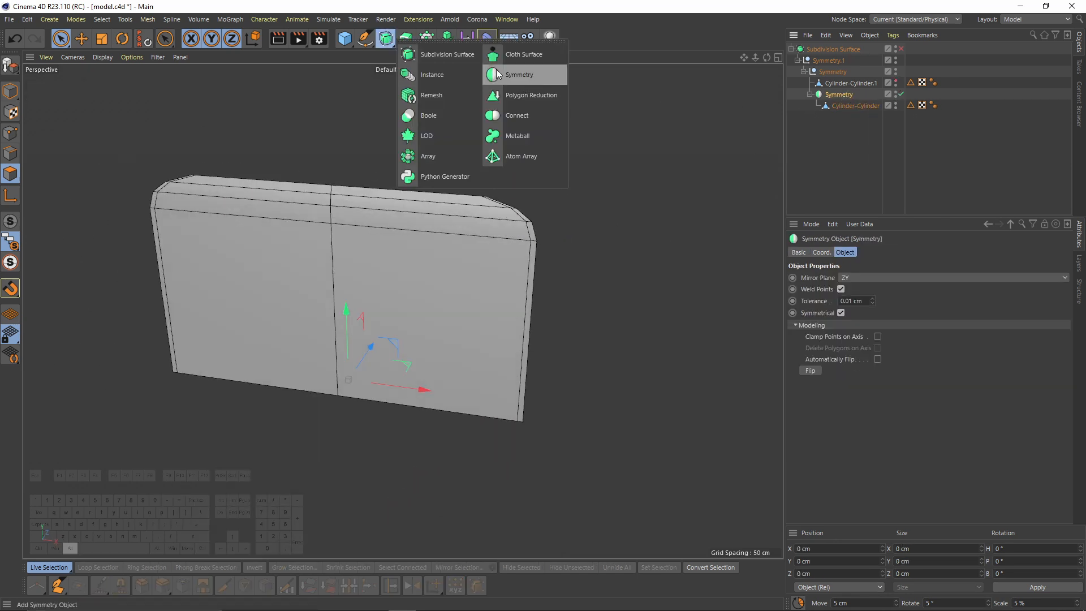
alt+click(536, 81)
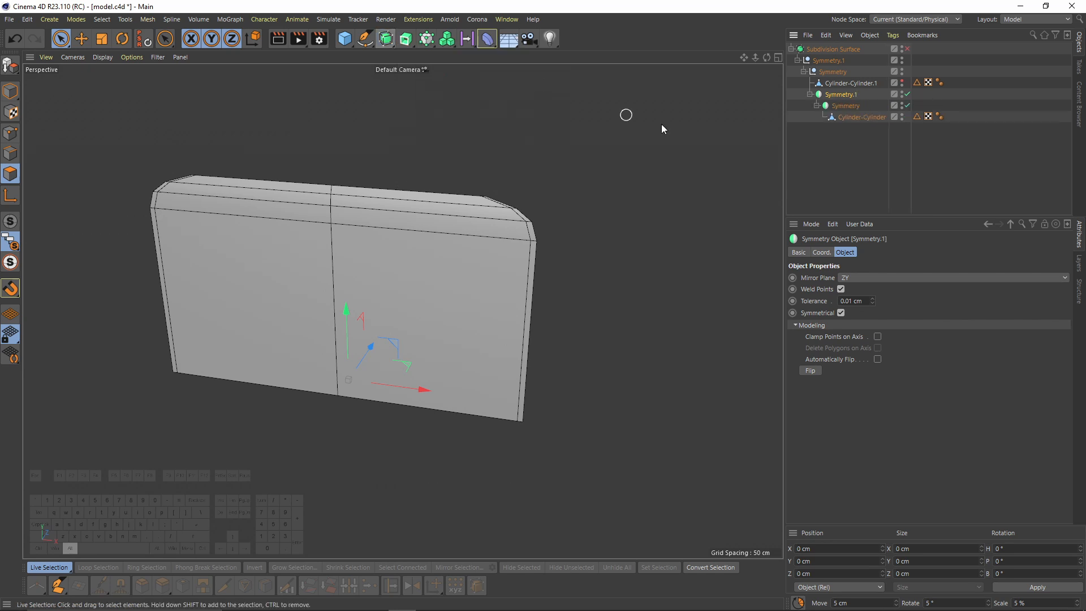
scroll(887, 276, down, 1)
alt+middle_drag(441, 266, 463, 215)
alt+drag(464, 215, 420, 256)
Cut a new edge just below the front piece's upper border with Line Cut, from the centre line to the corner.
click(859, 117)
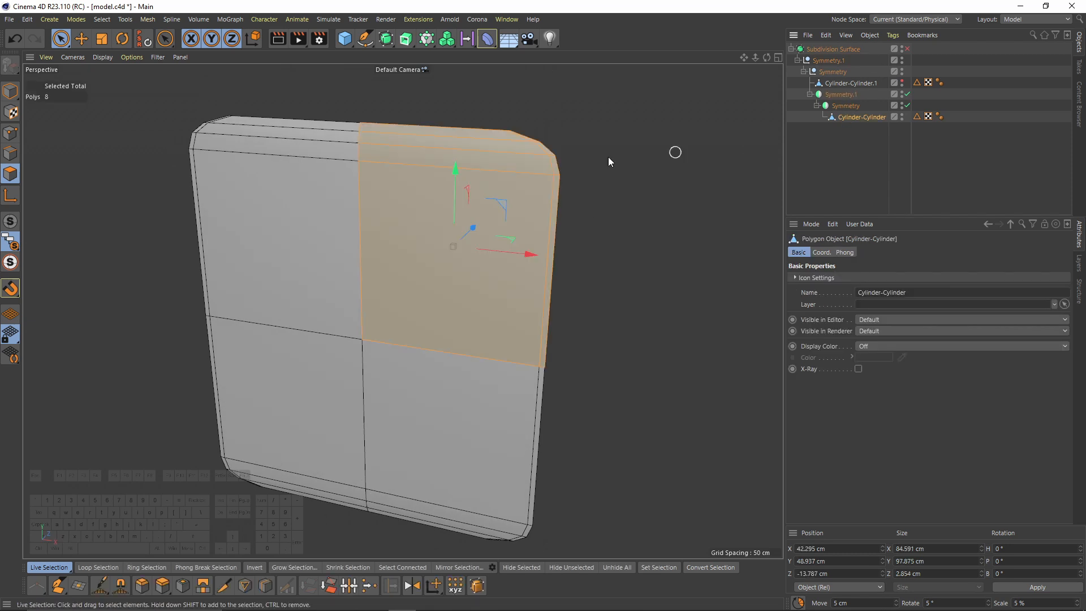
alt+drag(599, 157, 551, 147)
alt+right_drag(551, 148, 507, 183)
alt+drag(507, 183, 484, 202)
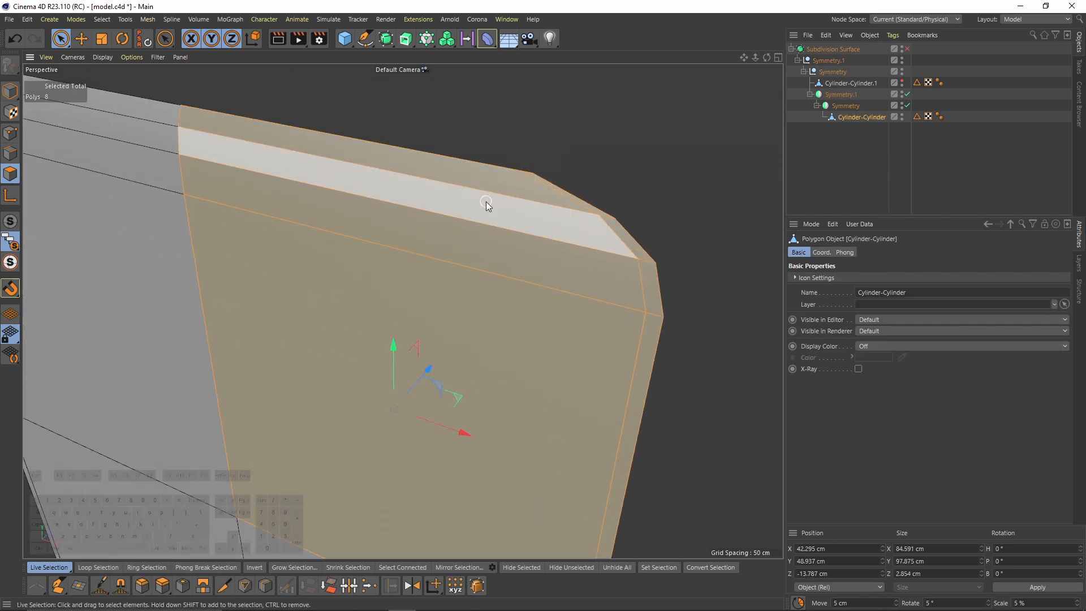
key(k)
key(k)
alt+drag(318, 169, 240, 178)
click(229, 161)
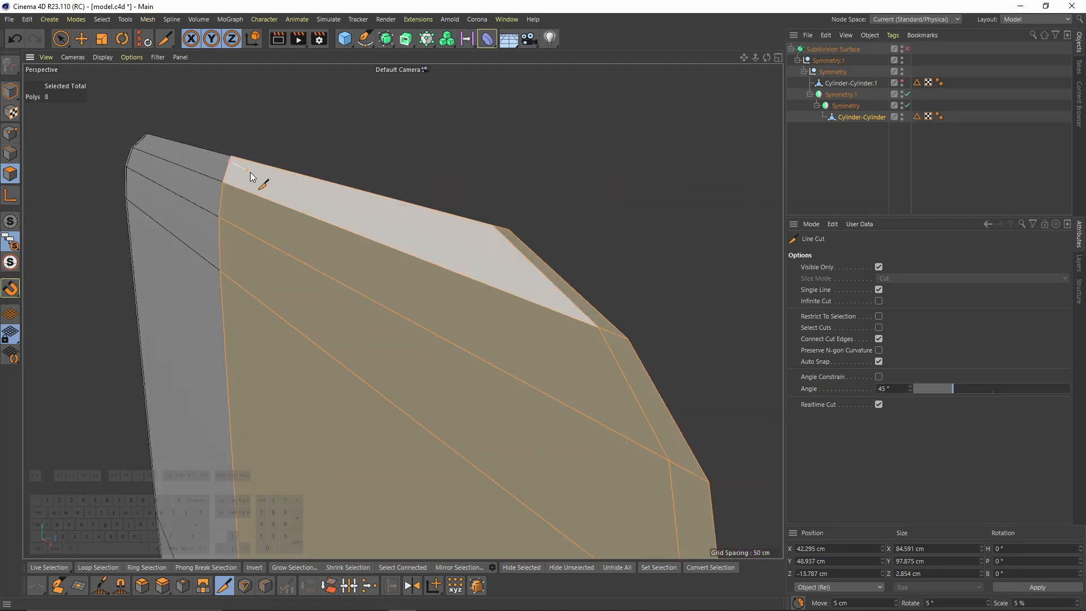
click(504, 239)
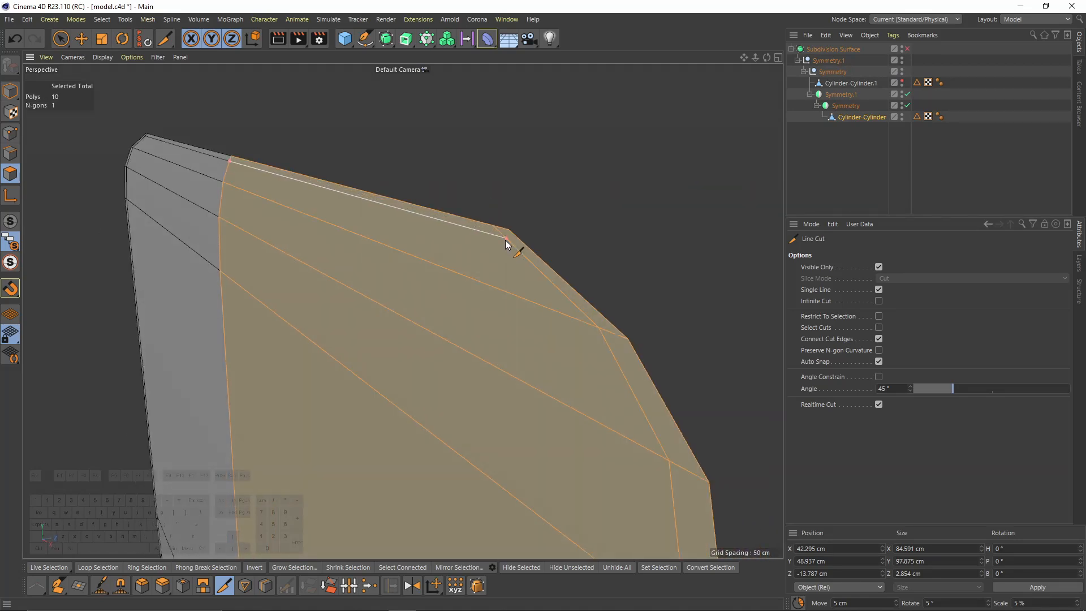
alt+drag(517, 238, 488, 231)
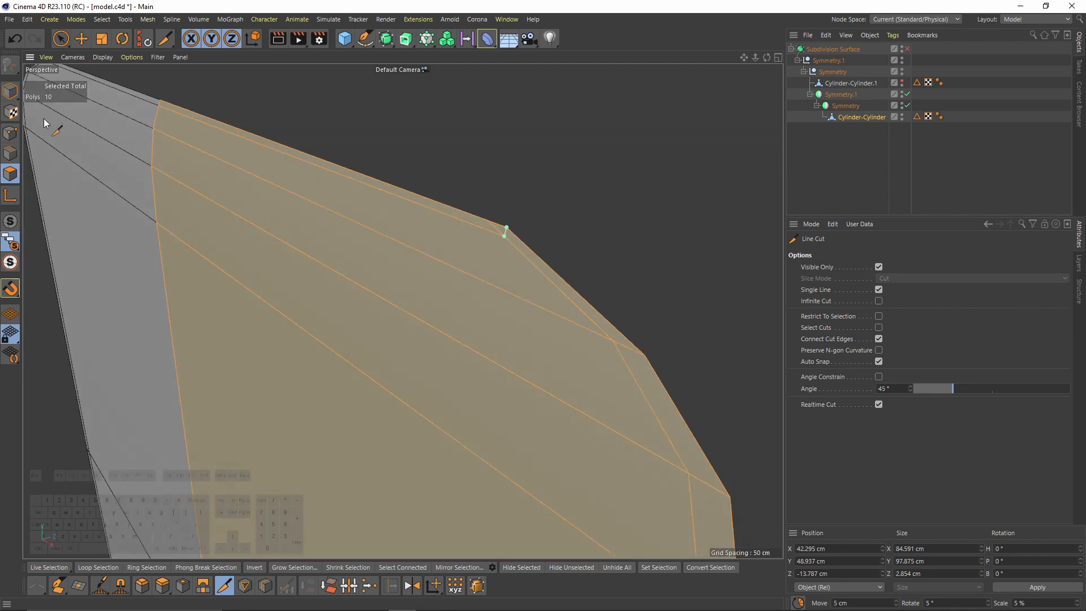
Weld the new cut's end point onto the neighbouring border point at the upper corner with Slide.
click(19, 131)
key(n)
key(i)
key(m)
key(o)
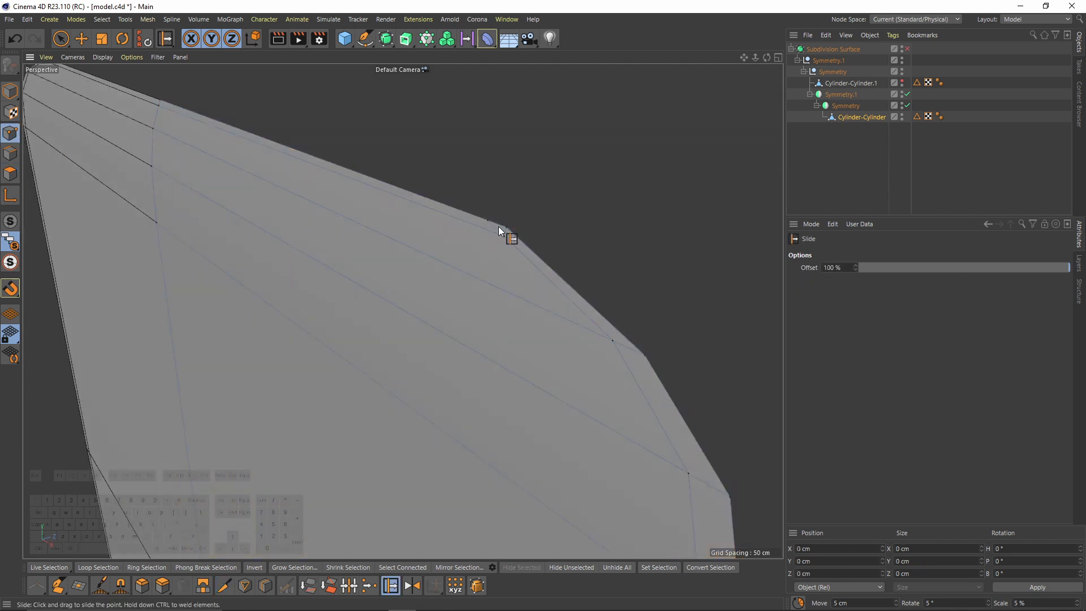
ctrl+drag(490, 221, 577, 233)
Edge Slide the front piece's inner edges along the rounded corner and the long side.
click(11, 153)
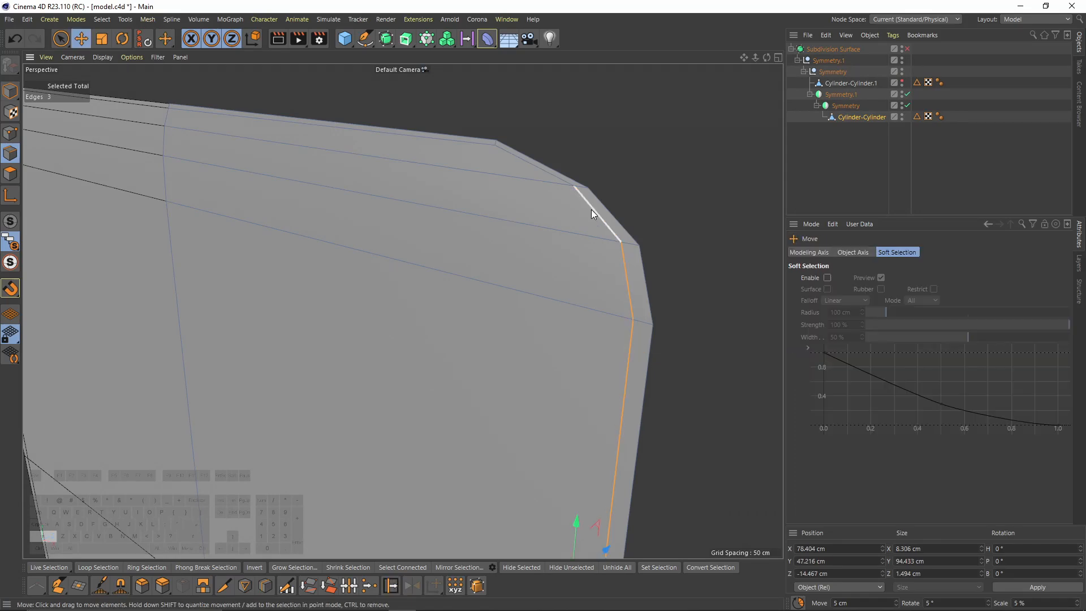
key(m)
key(o)
drag(627, 375, 636, 365)
alt+right_drag(636, 365, 567, 325)
alt+middle_drag(567, 325, 623, 145)
alt+drag(623, 145, 529, 197)
alt+middle_drag(529, 196, 526, 252)
Enable Clamp Points on Axis and Delete Polygons on Axis for both Symmetry objects of the front piece.
click(10, 174)
alt+drag(647, 129, 560, 261)
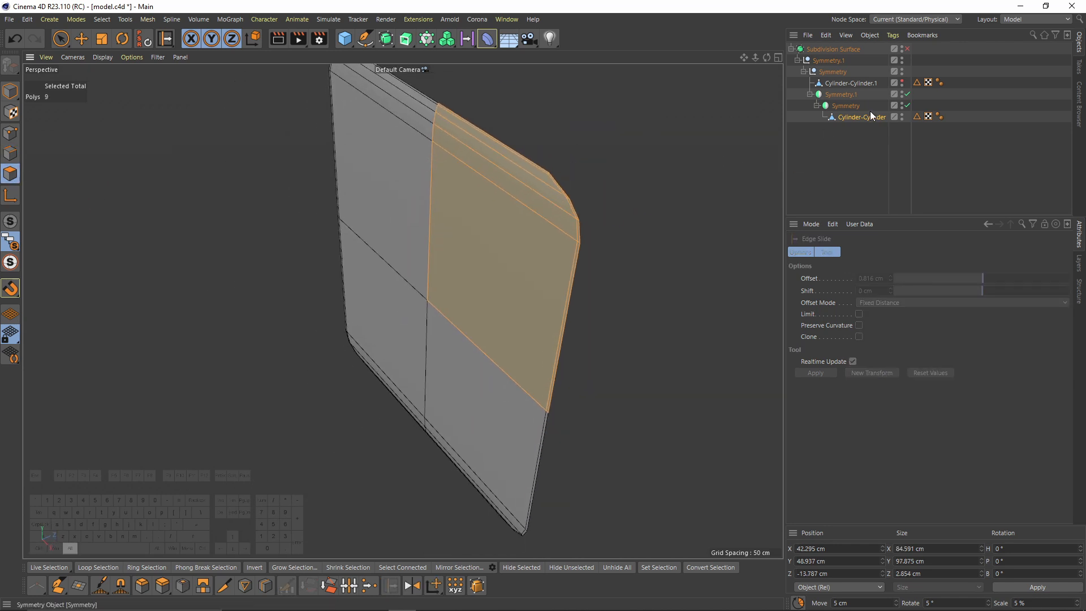
right_click(576, 164)
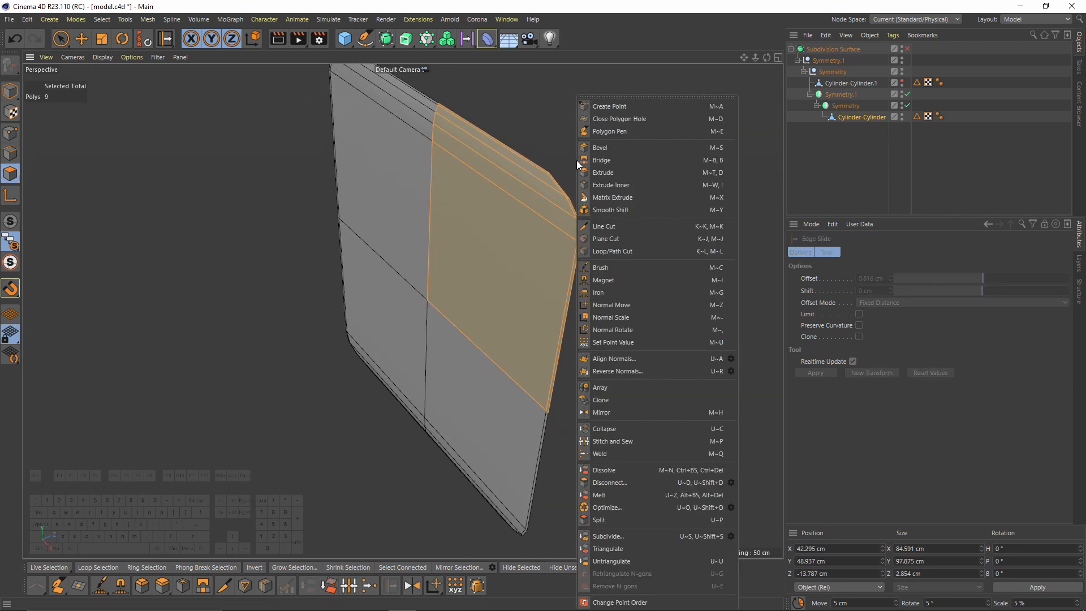
click(618, 174)
alt+drag(618, 171, 621, 198)
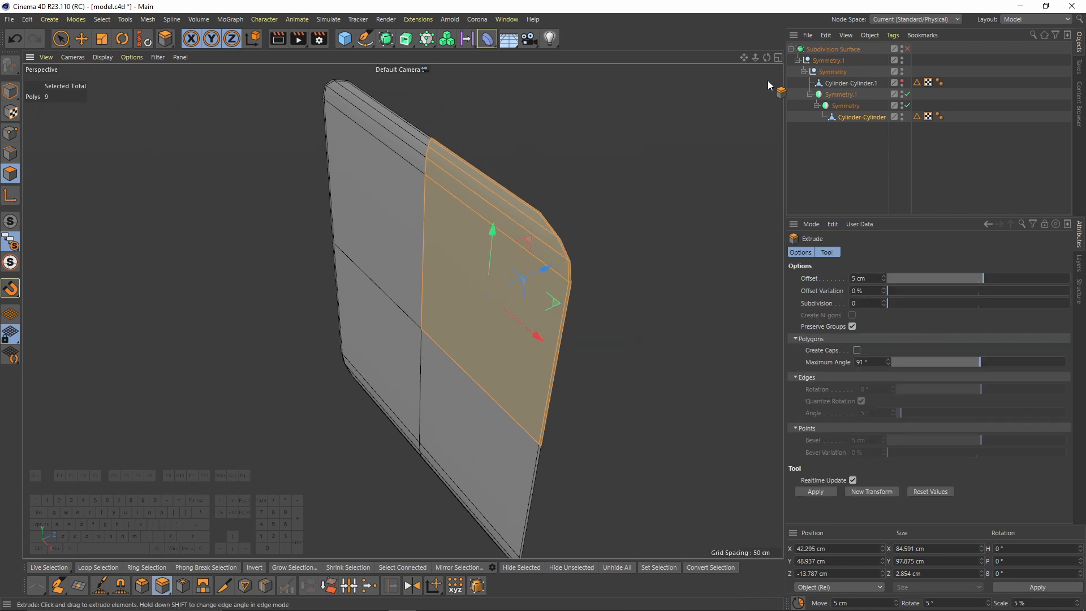
click(846, 102)
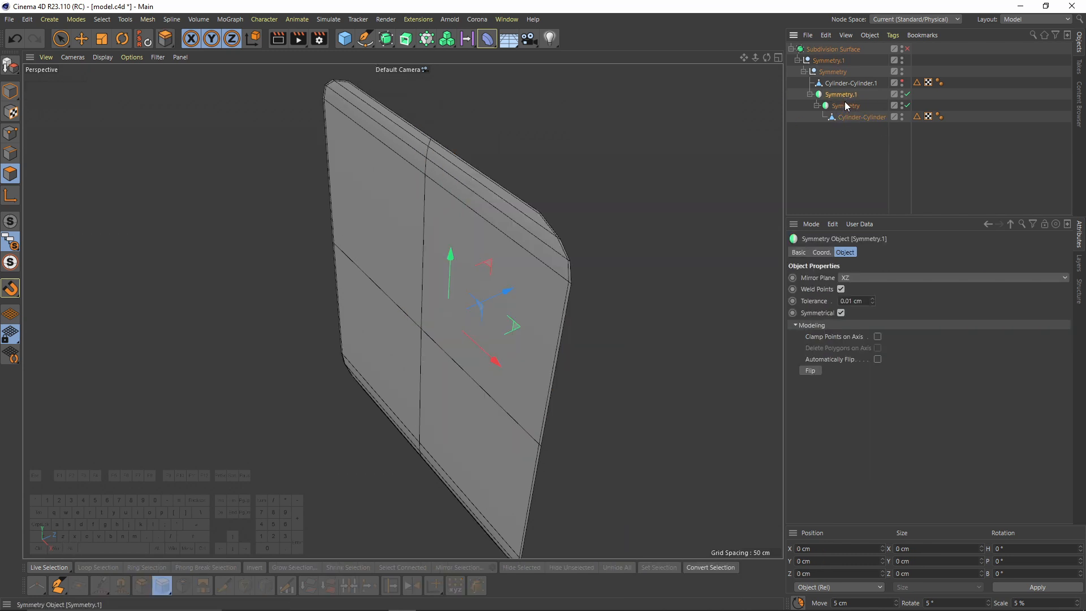
ctrl+click(846, 107)
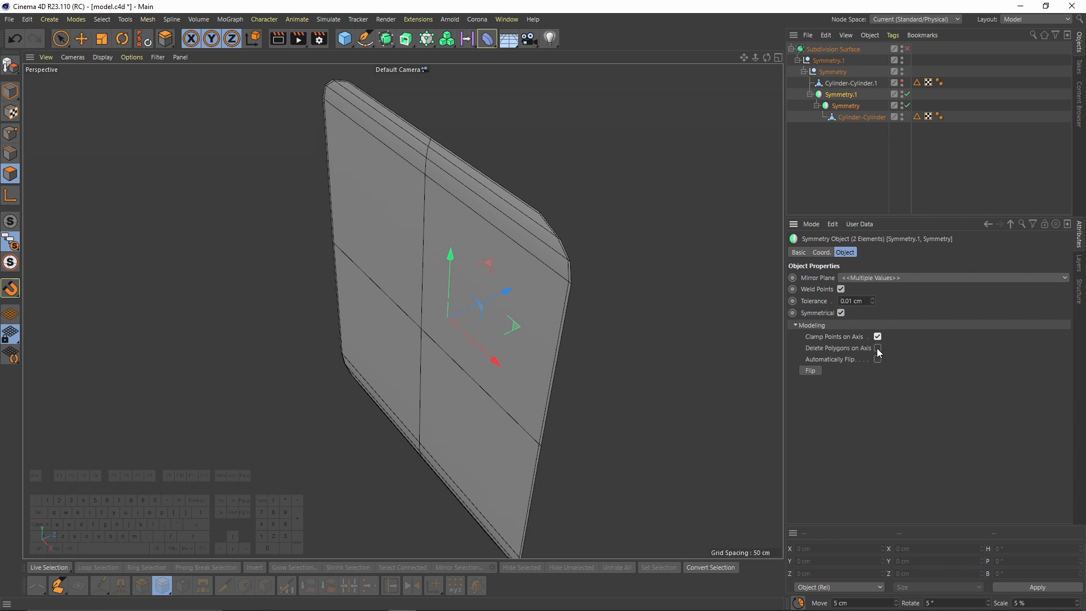
Enable Create Caps in the Extrude options for the selected front polygons.
click(833, 117)
key(d)
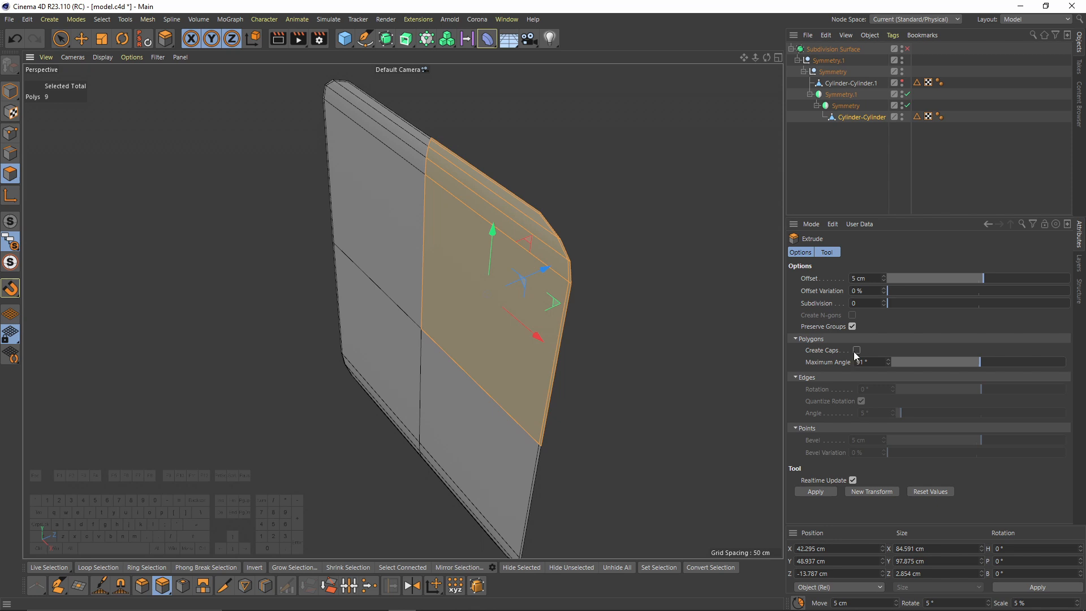
click(856, 352)
alt+drag(599, 281, 549, 315)
drag(553, 384, 628, 383)
middle_click(543, 380)
middle_click(311, 411)
alt+right_drag(454, 304, 391, 304)
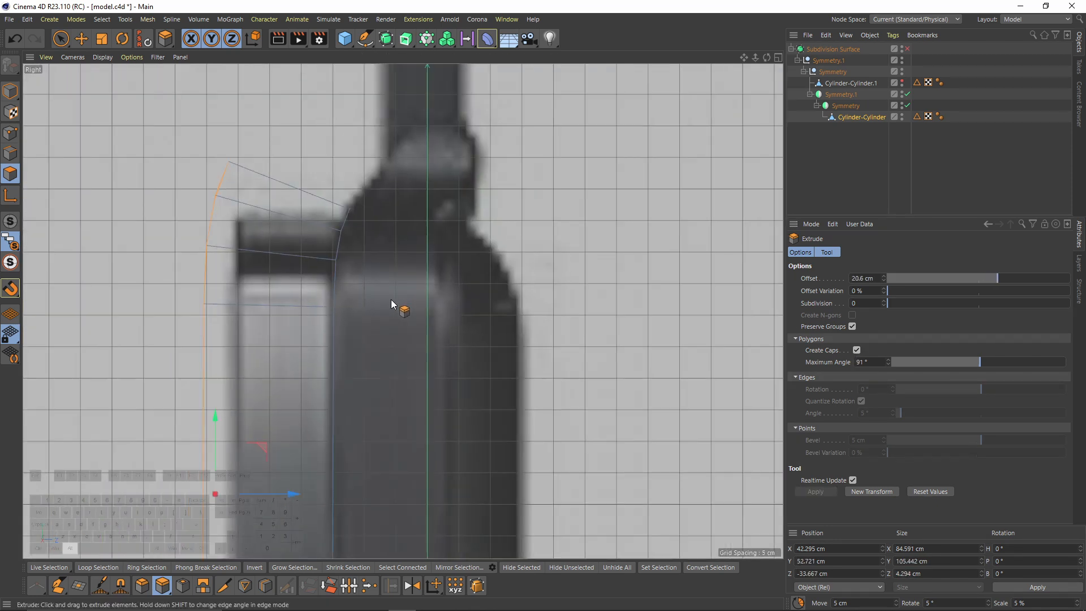
alt+middle_drag(392, 305, 456, 252)
key(ctrl+z)
drag(456, 354, 521, 353)
alt+middle_drag(488, 278, 442, 258)
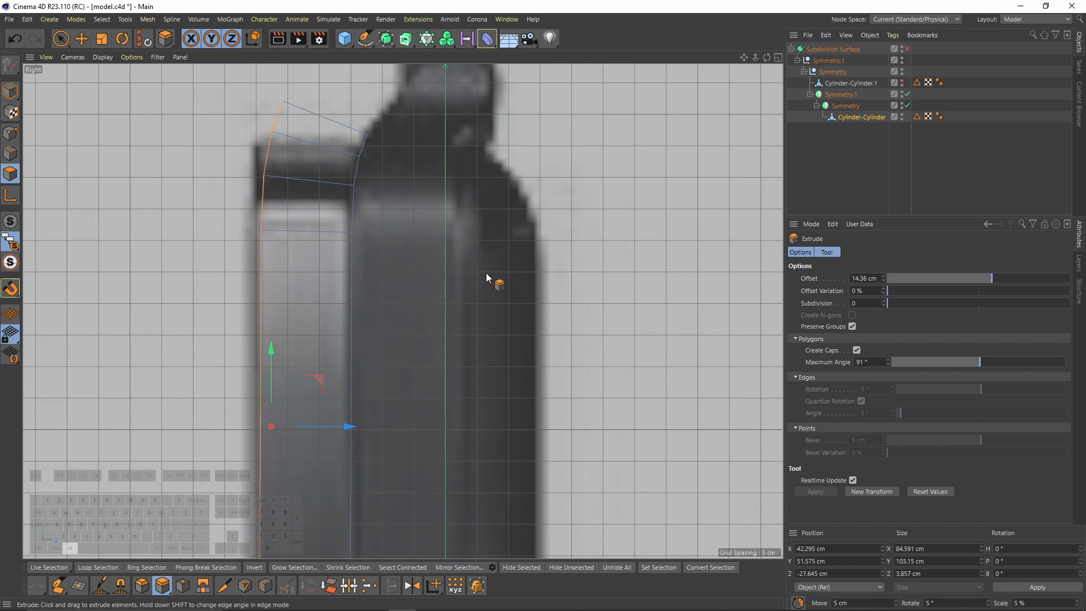
key(ctrl+z)
Extrude the selected front polygons with an offset of 0.1 cm.
alt+middle_drag(448, 217, 457, 252)
alt+right_drag(457, 251, 460, 196)
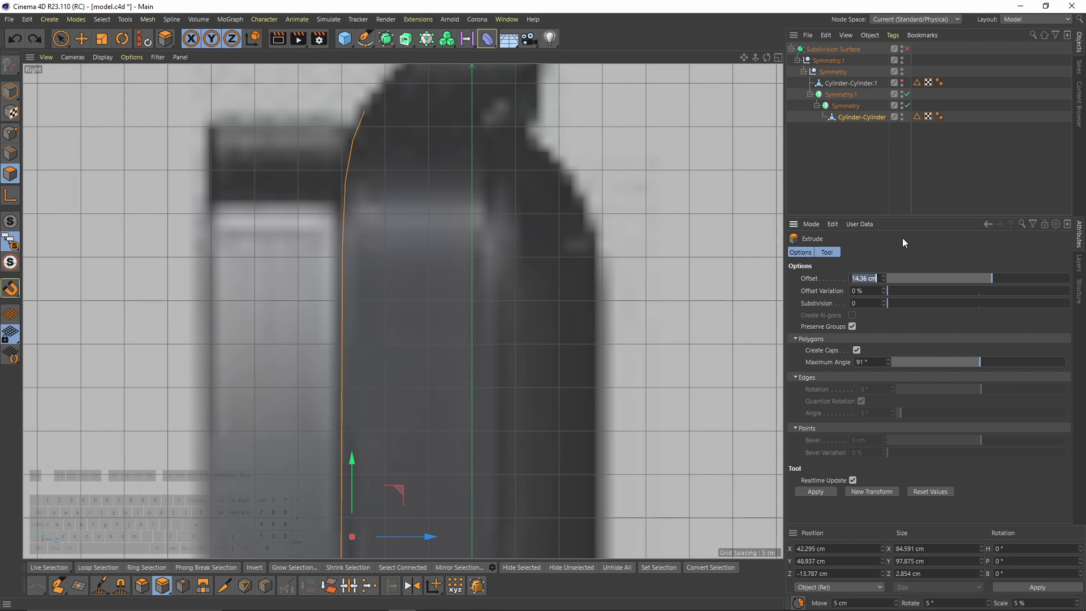
text(0.1)
key(Return)
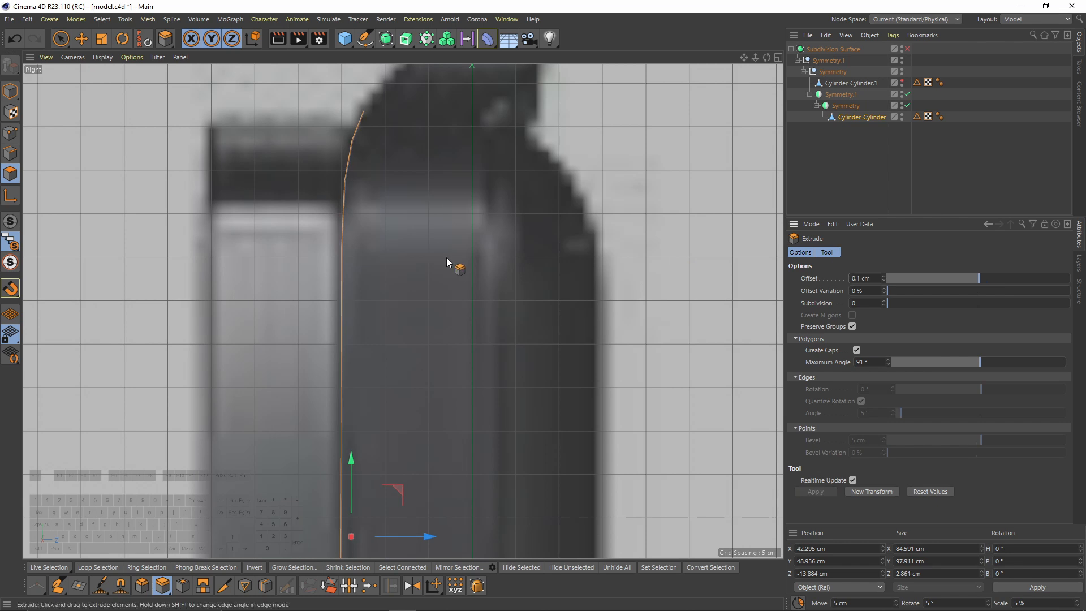
Move the extruded polygons forward to the reference's front in the side view and flatten them to 0 cm depth.
scroll(451, 262, down, 3)
drag(475, 412, 366, 407)
key(t)
key(e)
middle_click(366, 408)
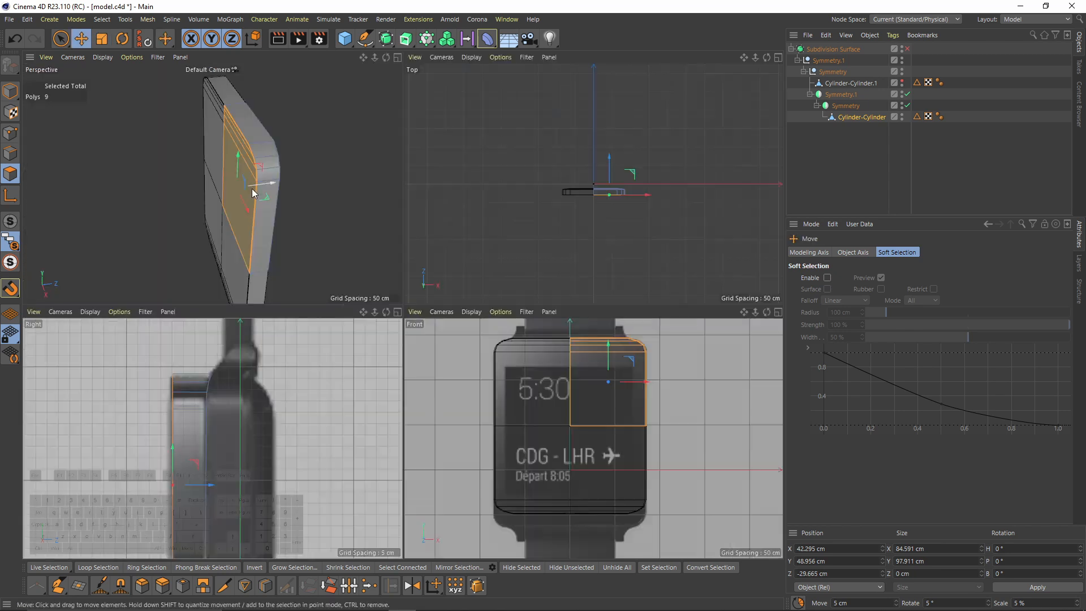
Turn on the Subdivision Surface and set the perspective view to Gouraud Shading without lines.
middle_click(252, 189)
alt+drag(253, 189, 418, 195)
alt+drag(612, 215, 854, 90)
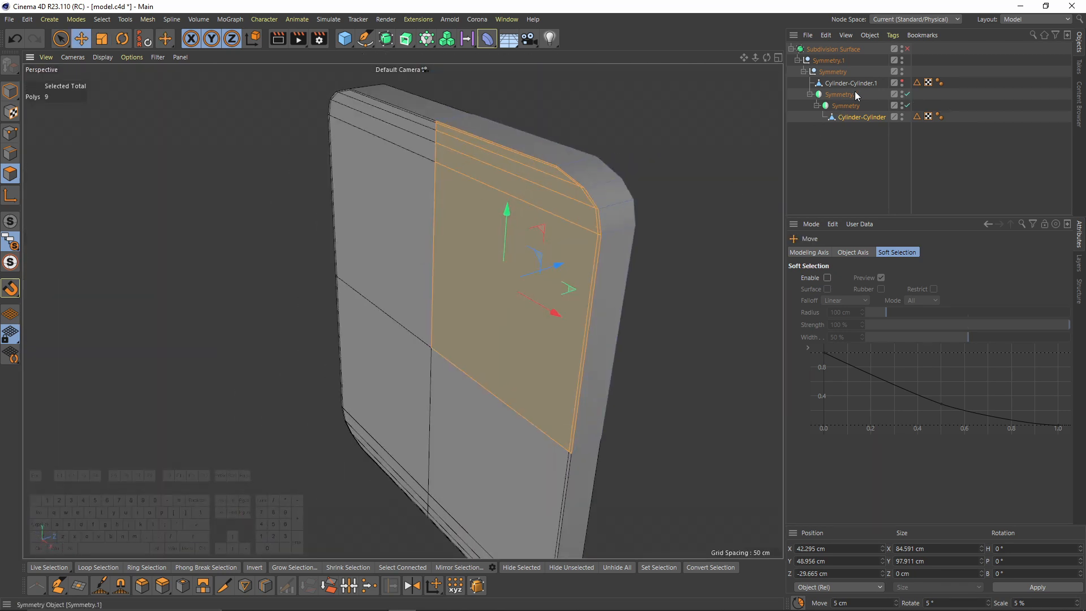
key(q)
click(830, 205)
alt+drag(600, 202, 628, 164)
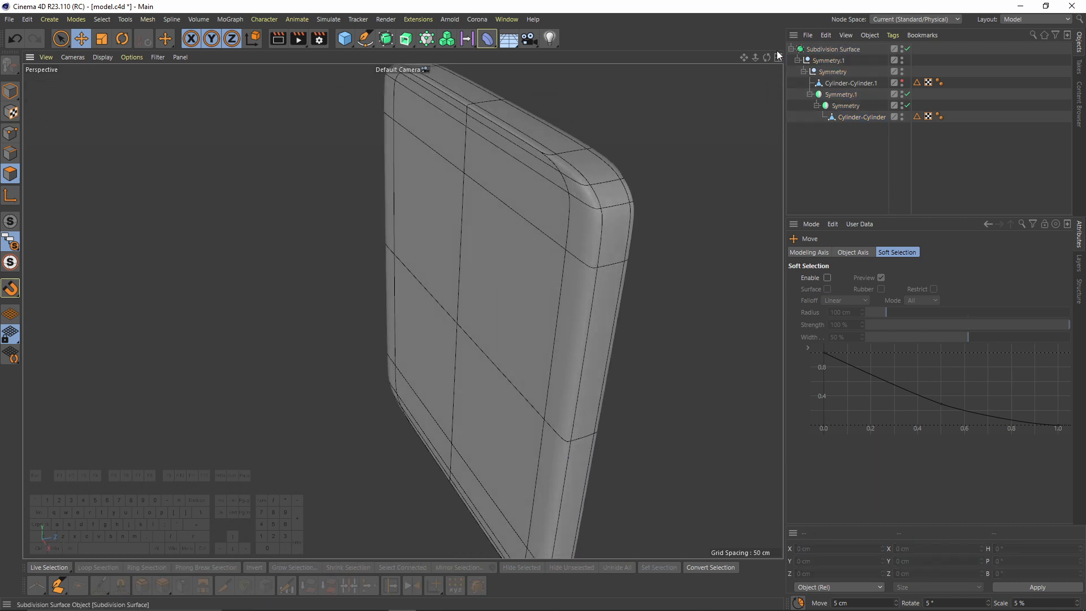
click(101, 58)
click(125, 181)
key(n)
key(a)
alt+drag(384, 226, 475, 189)
click(598, 221)
Turn off the subdivision and cut supporting loops around the extruded side wall near its rims with Loop/Path Cut.
key(q)
right_click(447, 178)
click(511, 253)
click(466, 162)
alt+drag(528, 166, 477, 209)
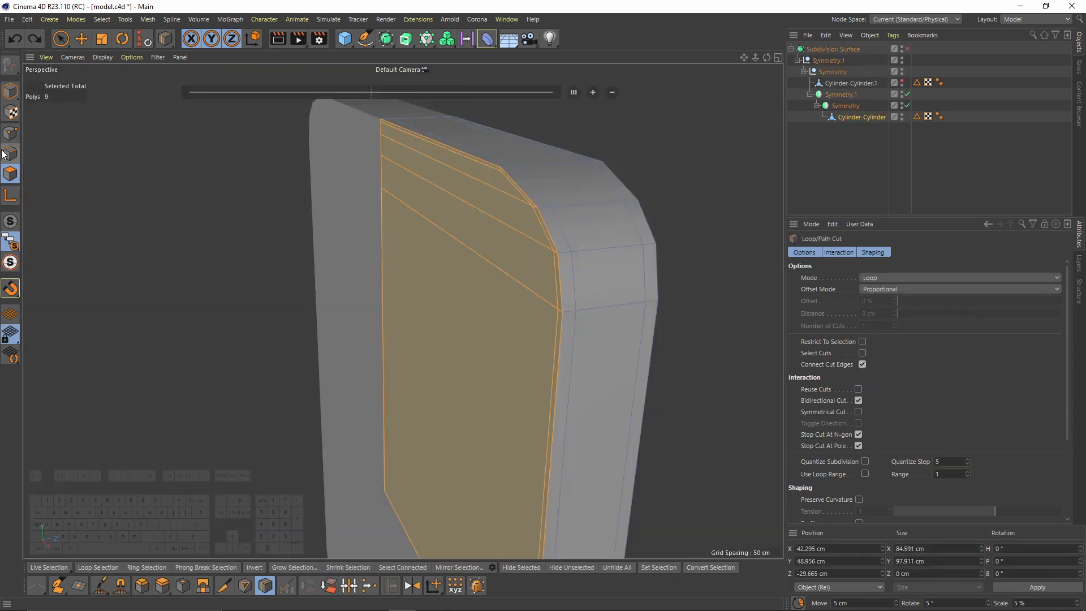
Edge Slide the front face's uppermost inner edge by about 0.9 cm.
scroll(358, 188, up, 3)
key(m)
key(o)
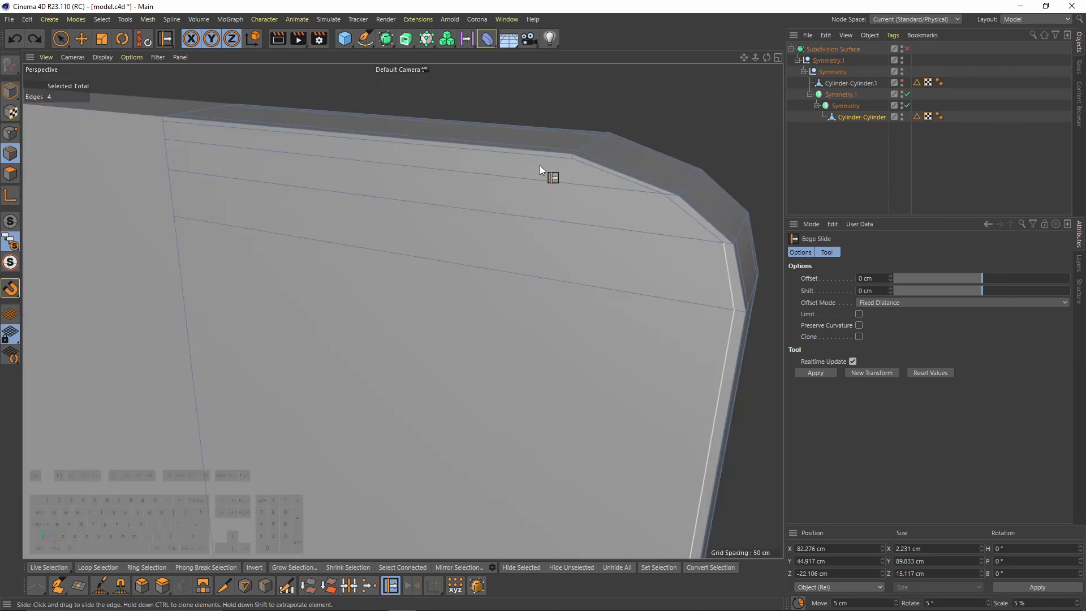
drag(544, 170, 504, 195)
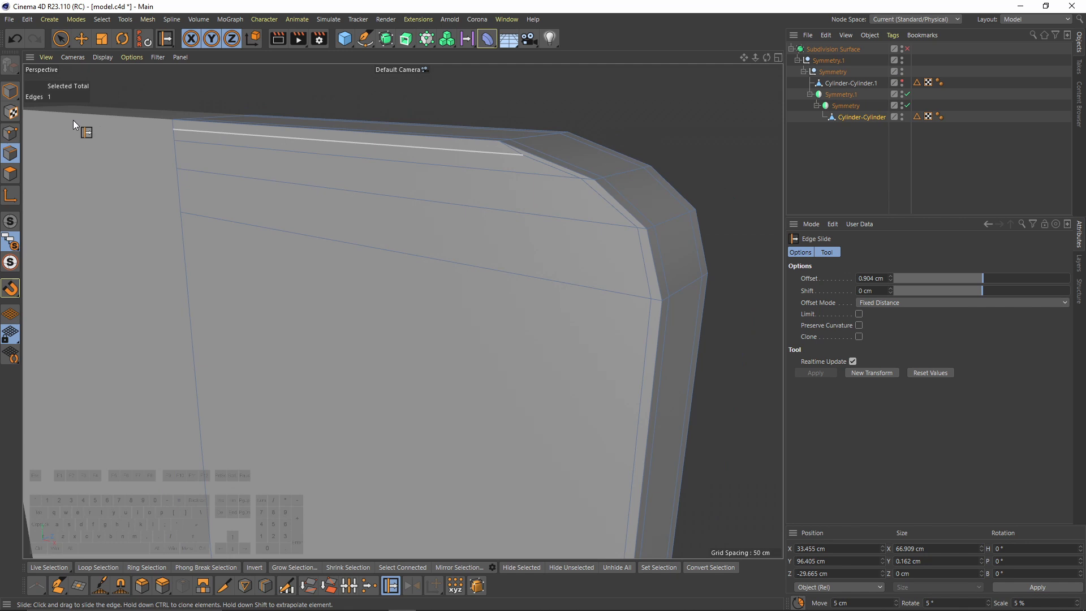
Slide the front face's inner points around the rounded corner and on the centre line to space the border edges evenly.
click(10, 134)
drag(523, 156, 490, 154)
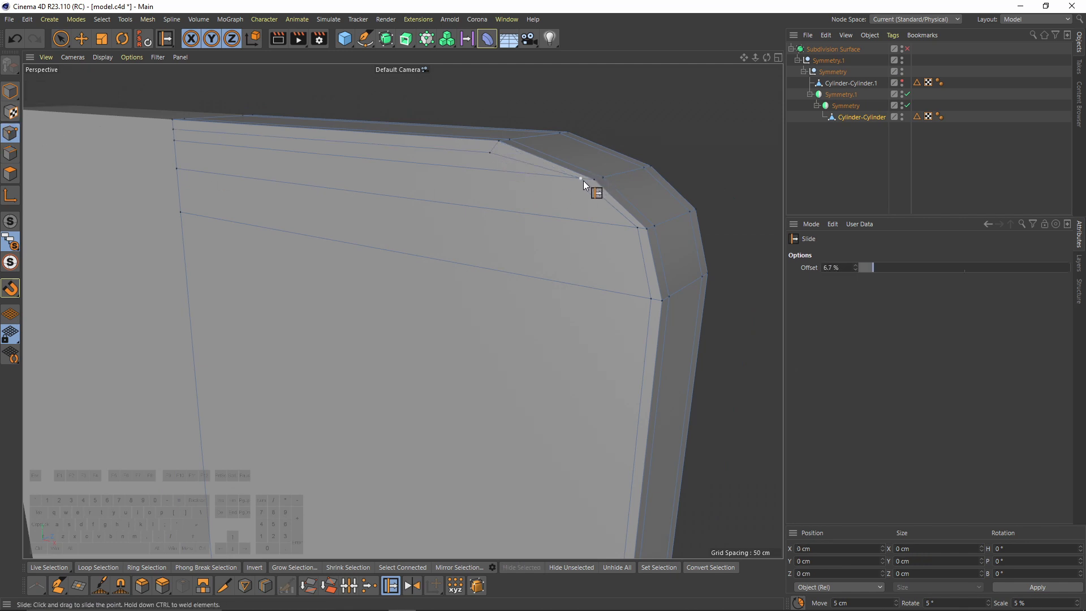
drag(579, 177, 555, 175)
alt+drag(633, 303, 602, 204)
drag(610, 429, 568, 194)
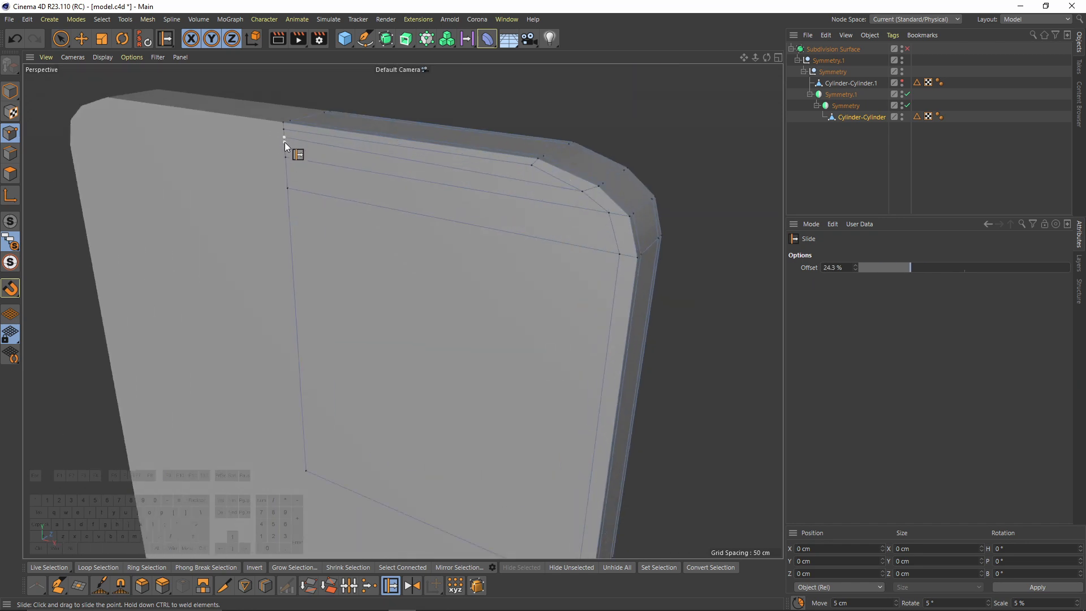
drag(284, 141, 284, 144)
scroll(529, 168, up, 1)
drag(529, 167, 533, 169)
scroll(263, 134, up, 5)
drag(269, 123, 269, 129)
Turn on the Subdivision Surface and inspect the smoothed front piece from several views.
key(q)
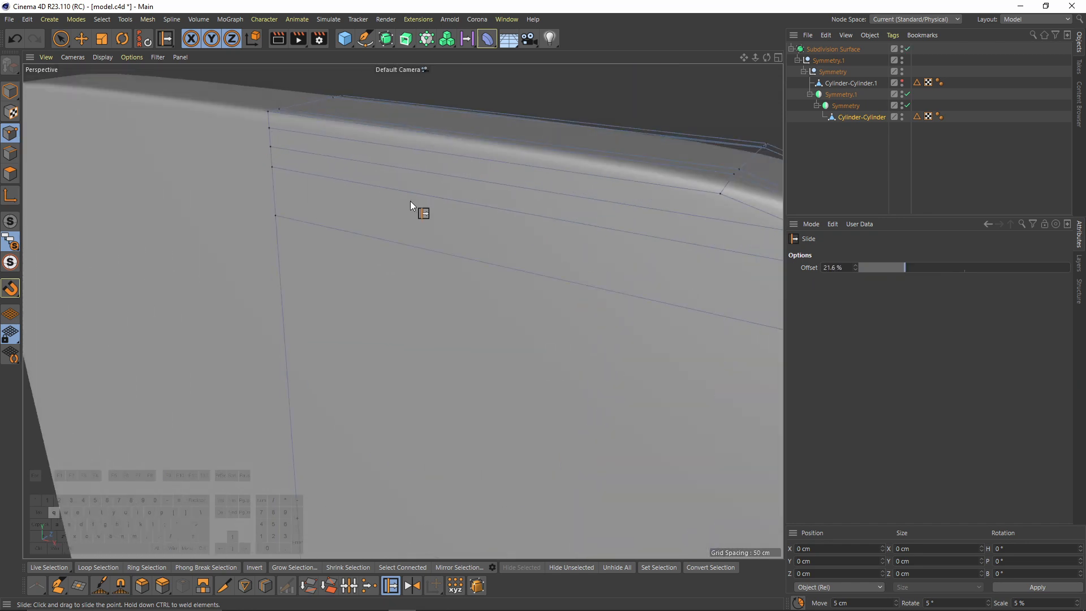
scroll(410, 203, down, 5)
alt+drag(675, 206, 430, 271)
middle_click(339, 384)
middle_click(611, 368)
scroll(566, 187, up, 5)
key(ctrl+z)
middle_click(605, 182)
middle_click(374, 209)
scroll(451, 216, down, 5)
key(q)
alt+drag(452, 216, 611, 220)
click(843, 167)
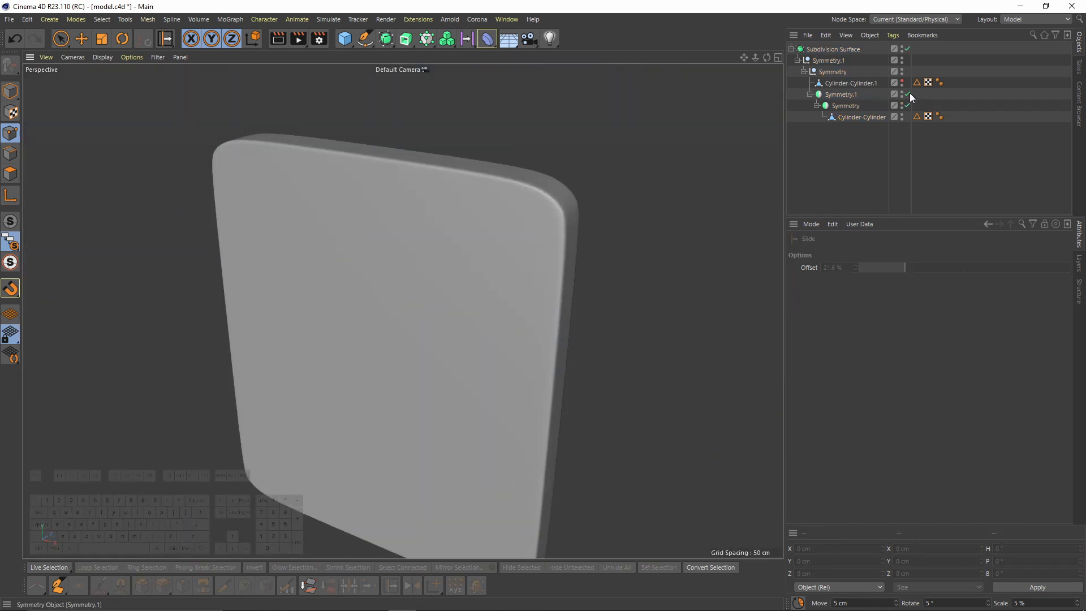
Unhide the case body and compare its rounded corner with the front piece and the reference in the front view.
click(902, 80)
alt+drag(517, 235, 630, 152)
middle_click(628, 159)
middle_click(606, 362)
alt+right_drag(558, 225, 591, 229)
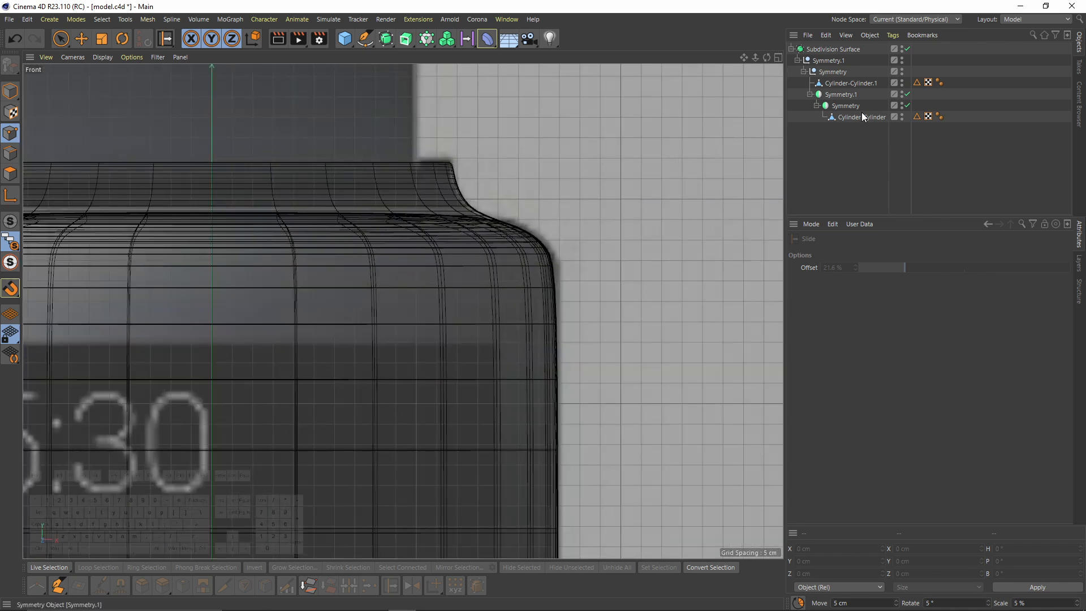
Add a horizontal loop cut to the front piece just below its rounded corner, at an offset of about 12.7%.
click(862, 116)
key(q)
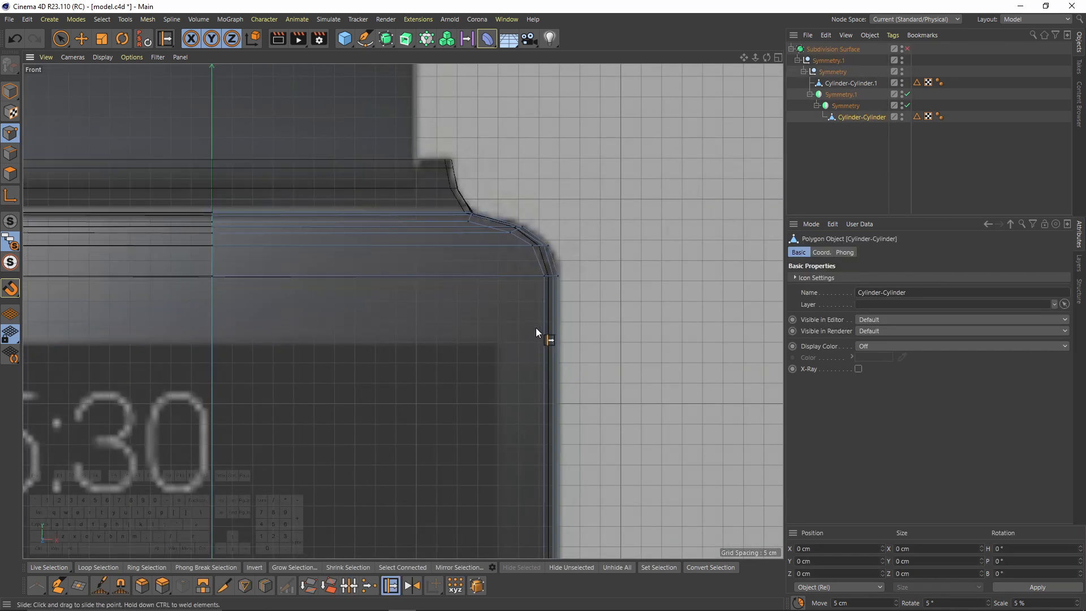
key(k)
key(l)
key(q)
scroll(568, 291, up, 4)
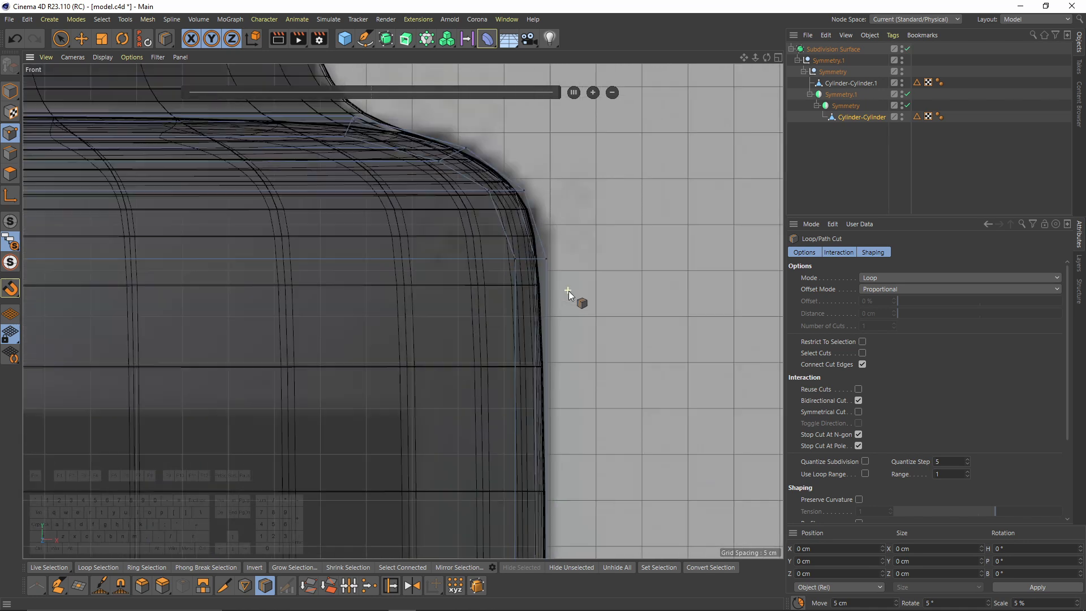
alt+middle_drag(562, 199, 640, 280)
click(629, 325)
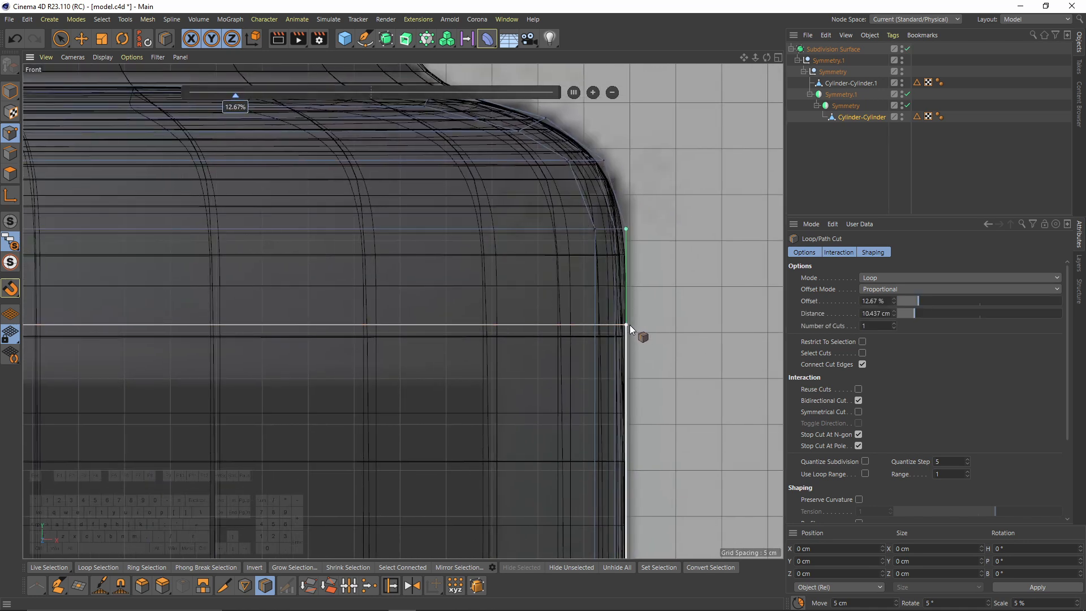
Add a matching horizontal loop cut to the case body just below its rounded corner and turn off the Subdivision Surface.
click(843, 83)
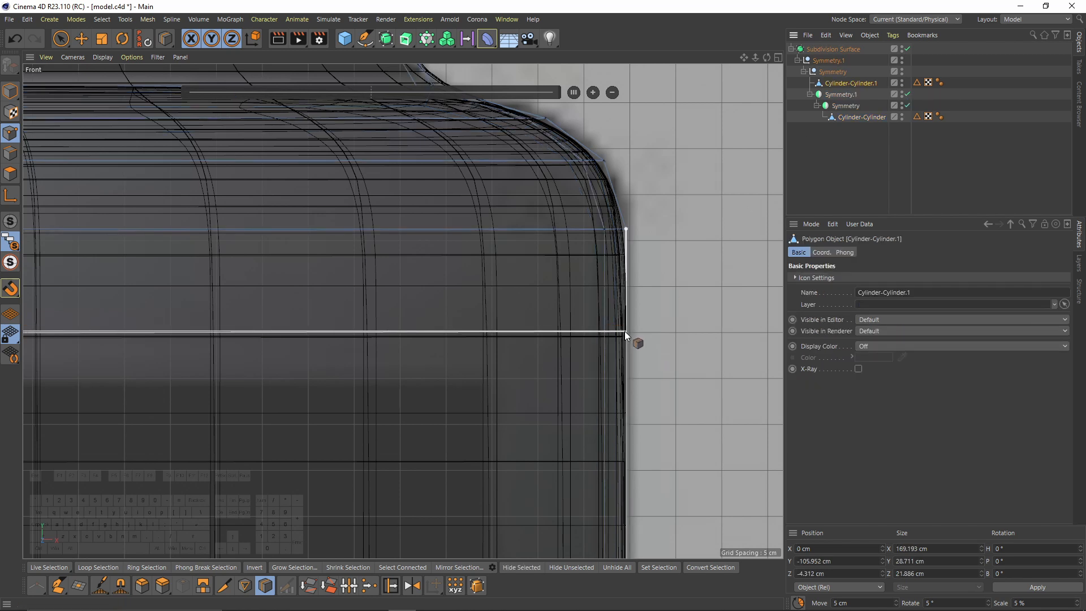
middle_click(592, 185)
middle_click(402, 199)
alt+drag(597, 288, 535, 224)
key(q)
click(846, 116)
click(532, 191)
key(q)
scroll(531, 192, up, 3)
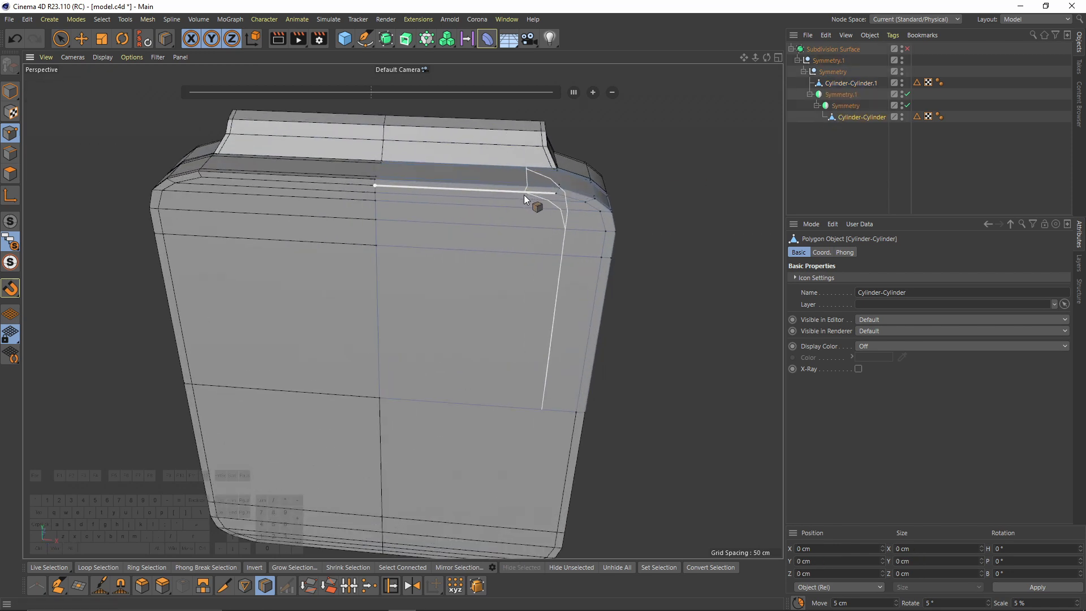
click(860, 196)
Make the front piece's nested Symmetry objects editable.
mouse_move(608, 305)
alt+mouse_down()
mouse_move(580, 187)
mouse_move(602, 290)
alt+mouse_up()
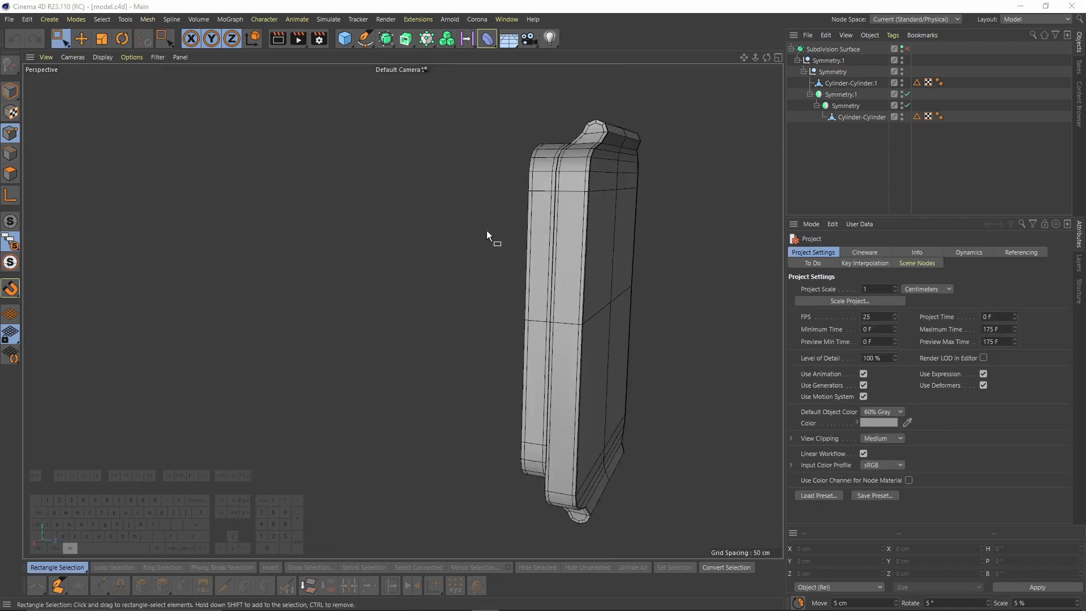
alt+drag(487, 229, 377, 289)
scroll(416, 235, up, 3)
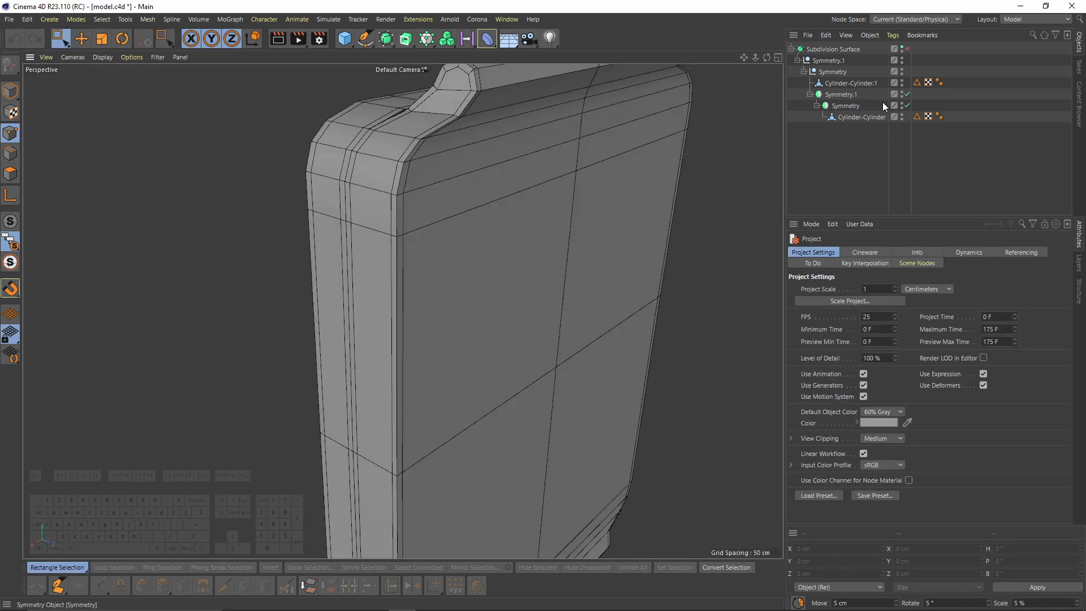
click(854, 117)
alt+drag(735, 169, 782, 137)
click(837, 96)
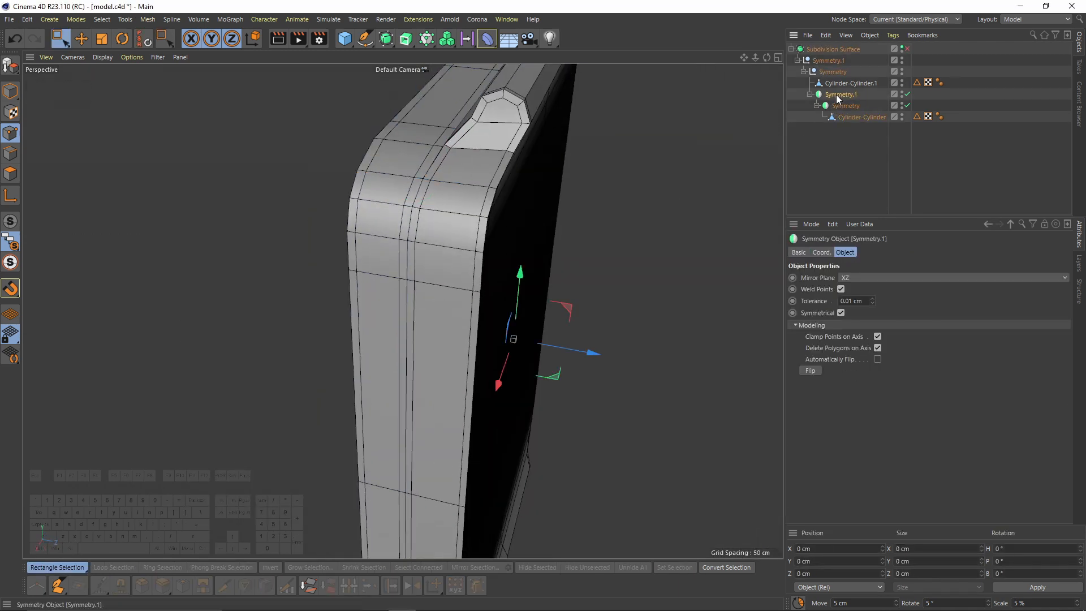
key(c)
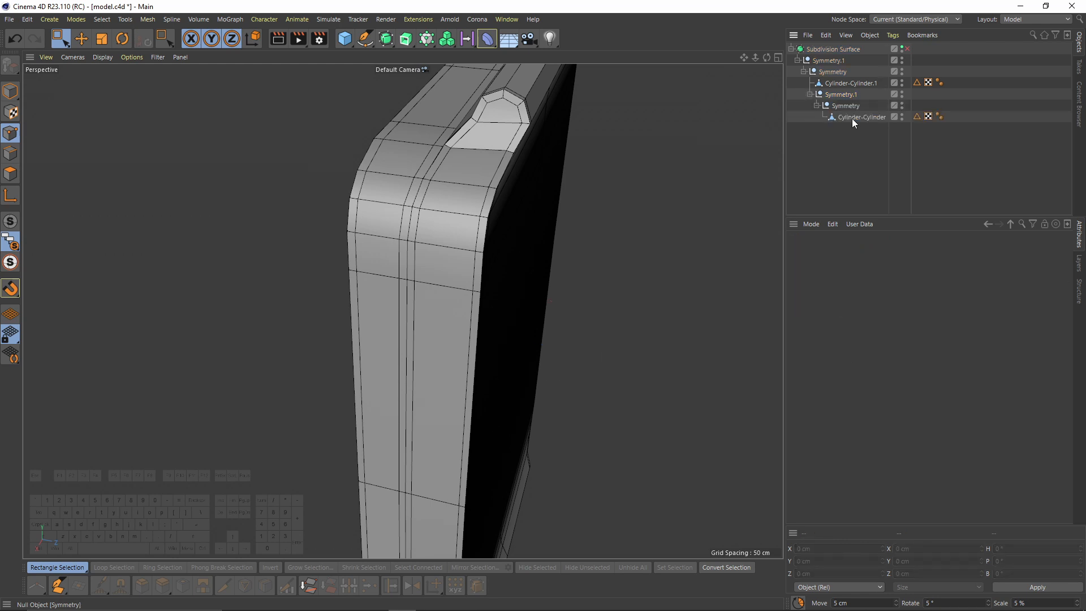
Move the front piece's mesh beside the case body's mesh in the hierarchy and delete its leftover nulls.
drag(851, 86, 851, 88)
click(842, 105)
key(Delete)
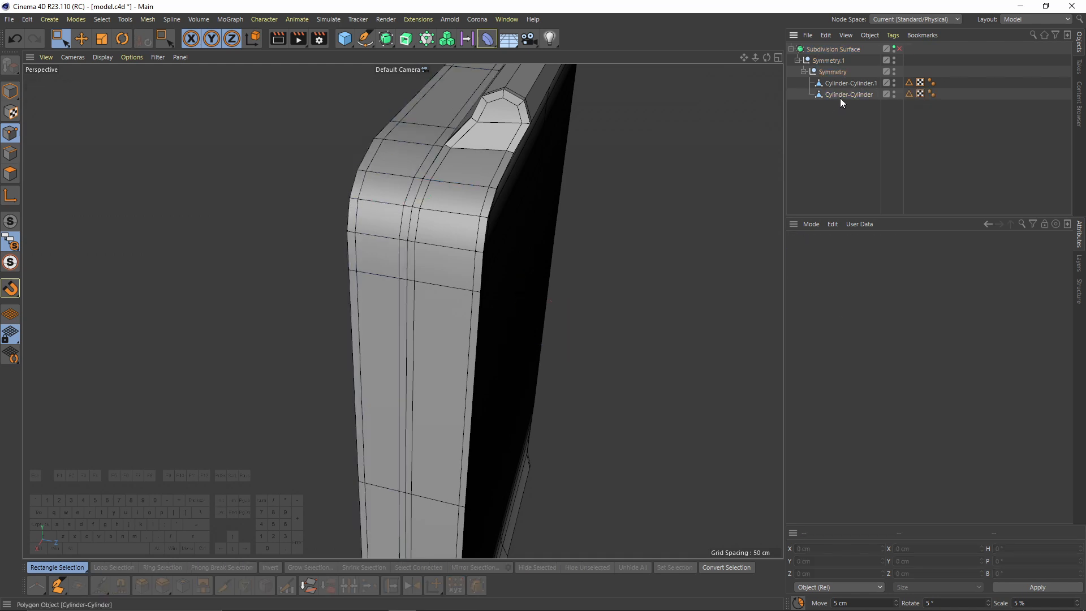
Select all polygons of the case body's large flat face, including the narrow border strips, and split them off as a separate object.
alt+drag(584, 177, 827, 113)
click(844, 82)
alt+drag(570, 248, 127, 114)
click(11, 178)
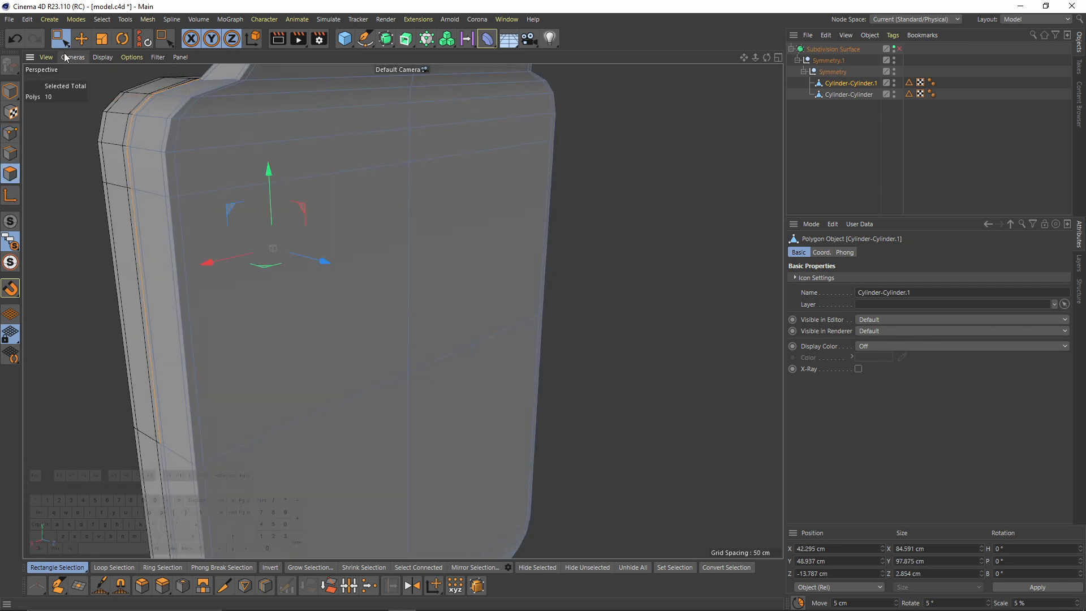
drag(64, 43, 79, 56)
click(80, 59)
mouse_move(244, 134)
alt+mouse_down()
mouse_move(258, 205)
mouse_move(275, 159)
mouse_move(245, 133)
alt+mouse_up()
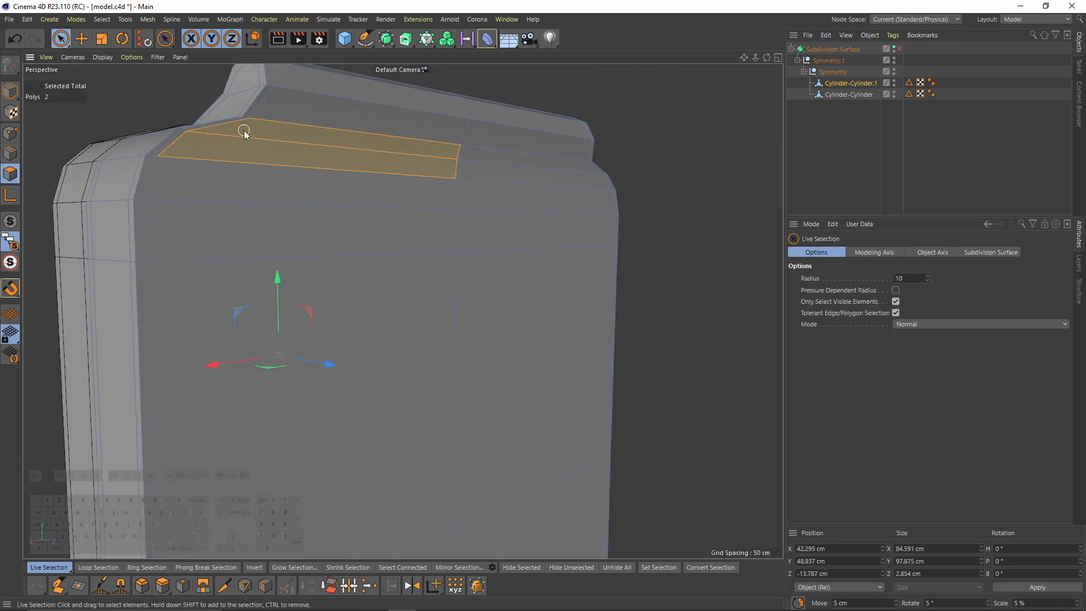
mouse_move(181, 145)
mouse_down()
mouse_move(171, 201)
mouse_move(501, 155)
mouse_move(501, 173)
mouse_up()
ctrl+drag(471, 137, 464, 146)
ctrl+click(252, 114)
scroll(151, 141, up, 4)
shift+drag(149, 226, 150, 293)
alt+drag(735, 244, 614, 255)
mouse_move(603, 299)
shift+mouse_down()
mouse_move(611, 244)
mouse_move(596, 203)
shift+mouse_up()
alt+drag(597, 202, 498, 390)
shift+click(483, 233)
mouse_move(498, 390)
shift+mouse_down()
mouse_move(518, 413)
mouse_move(468, 305)
shift+mouse_up()
scroll(468, 305, down, 5)
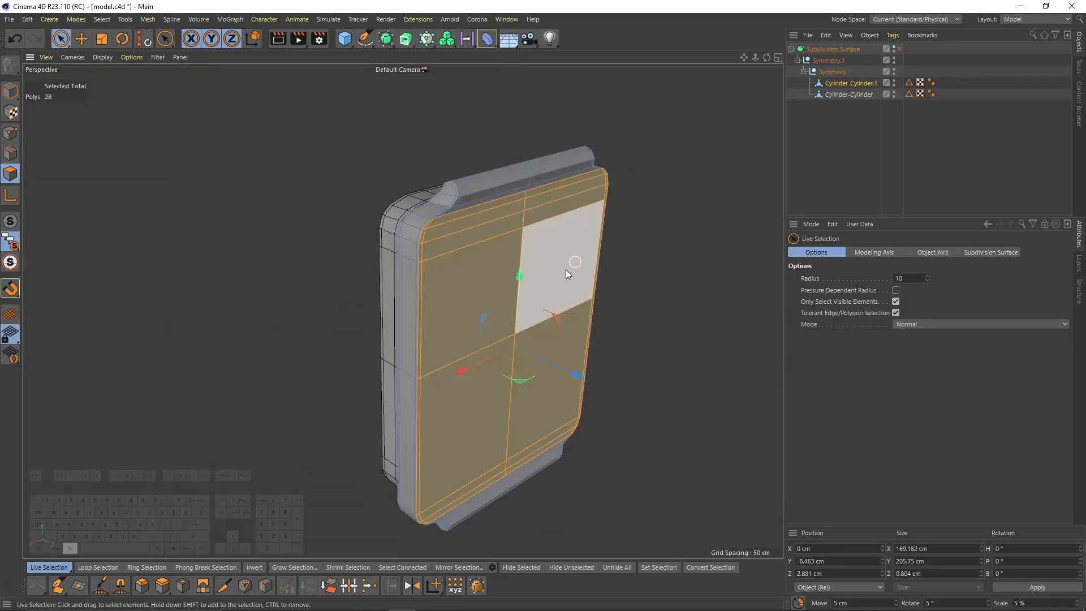
alt+drag(565, 270, 603, 262)
right_click(604, 262)
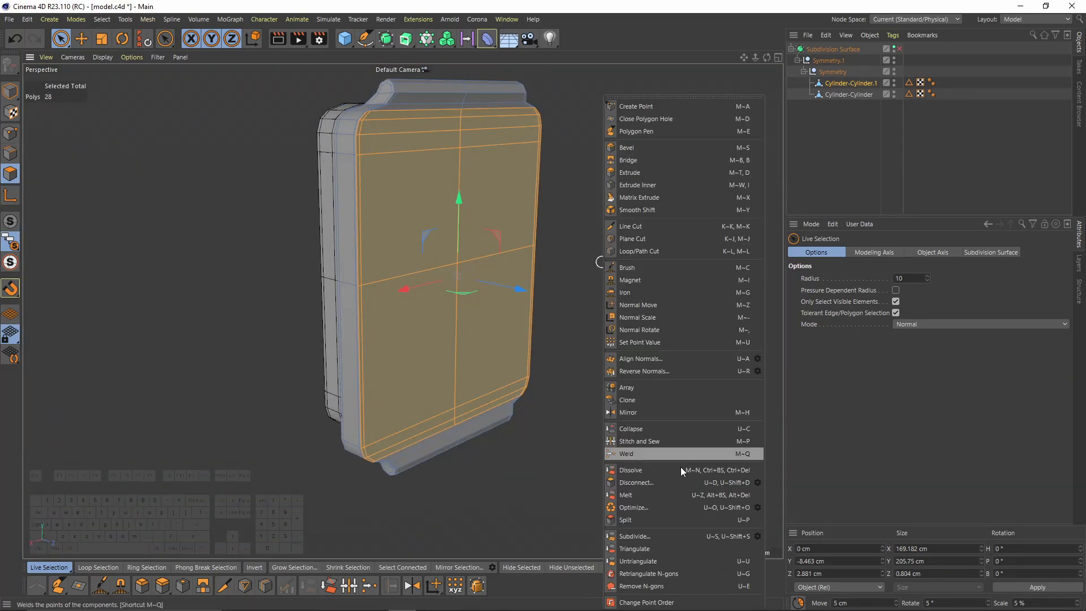
click(641, 517)
Select the inner border edges on both sides of the split face and melt them.
alt+drag(381, 211, 412, 245)
scroll(358, 129, up, 4)
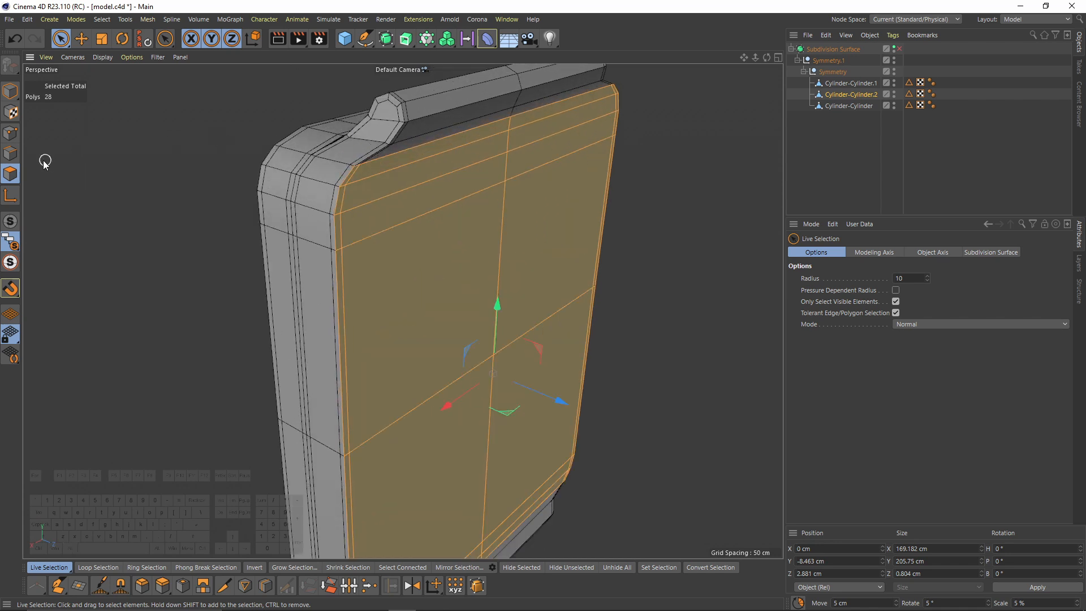
click(10, 152)
key(e)
double_click(343, 288)
alt+drag(343, 288, 487, 252)
shift+double_click(489, 250)
right_click(596, 233)
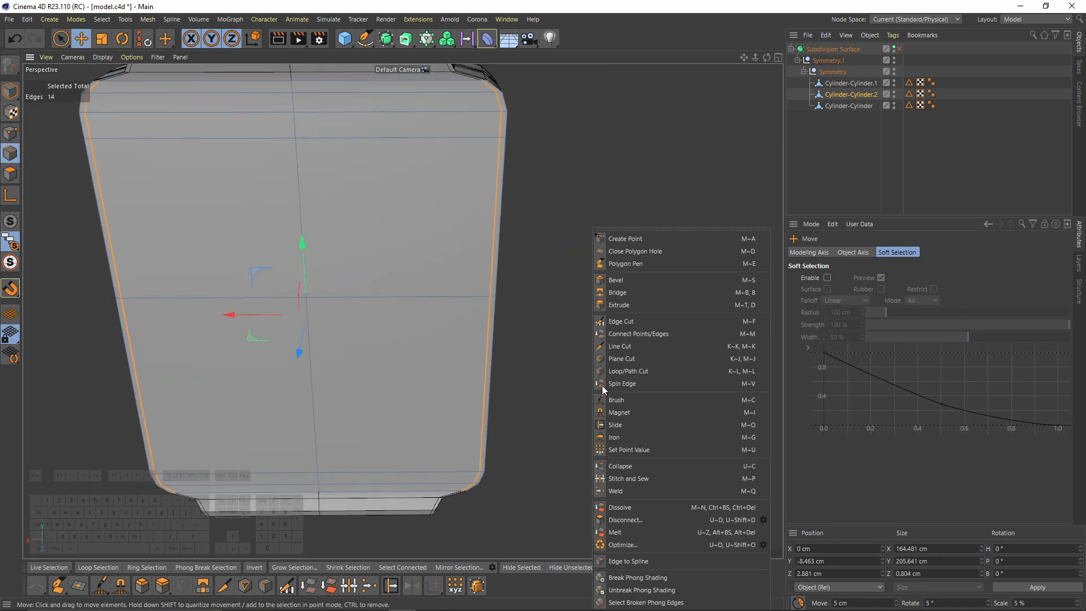
click(636, 533)
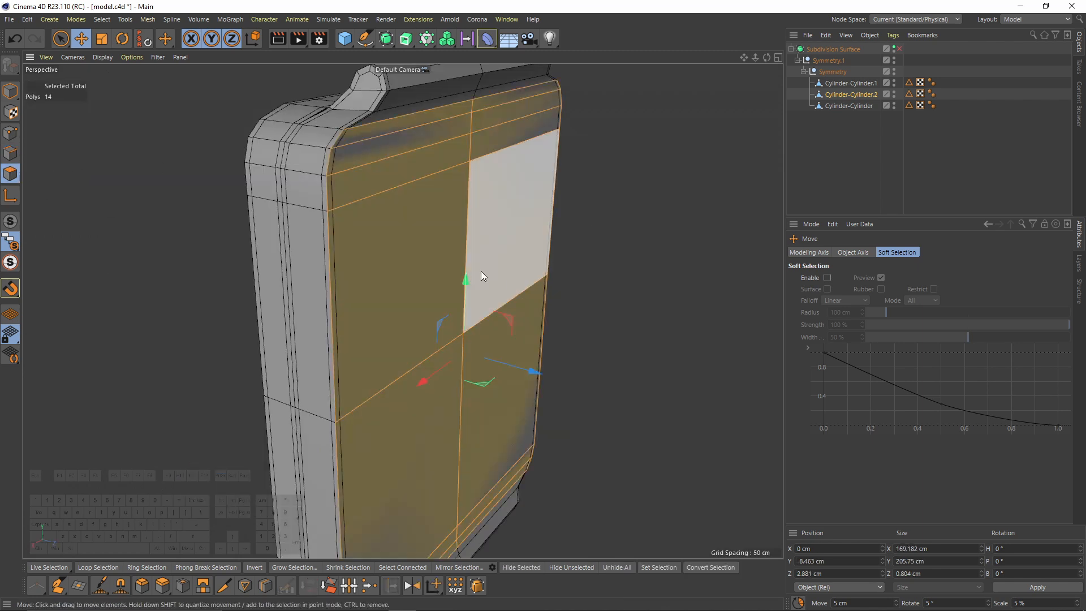
Extrude the split face outward from the case and flatten its outer face along the Z axis, with the face at about Z 15.2 cm.
right_click(527, 260)
click(583, 173)
alt+drag(537, 256, 606, 310)
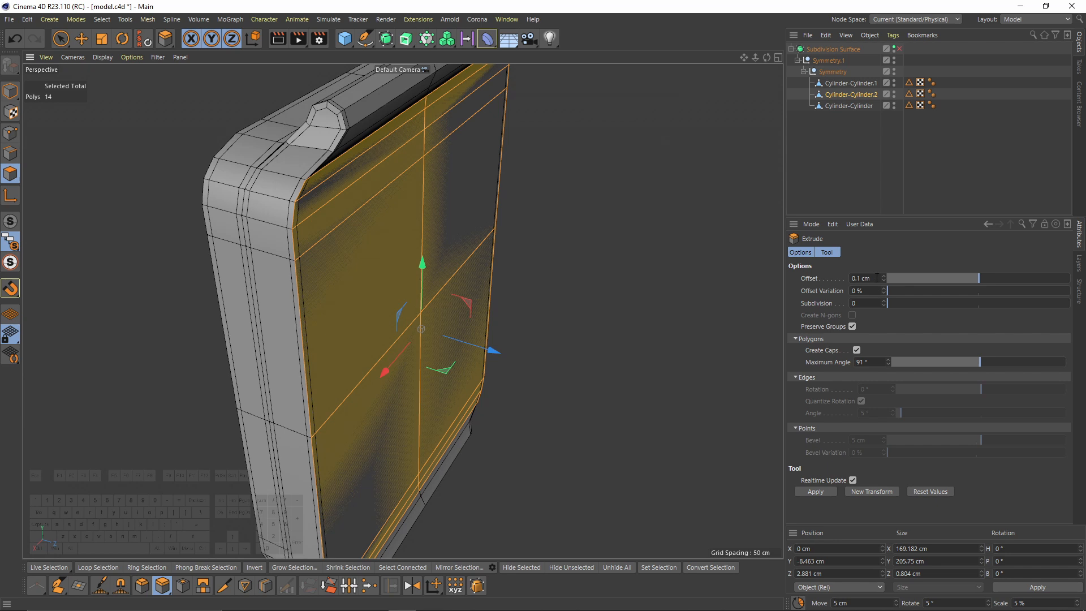
click(871, 491)
drag(495, 376, 480, 347)
key(t)
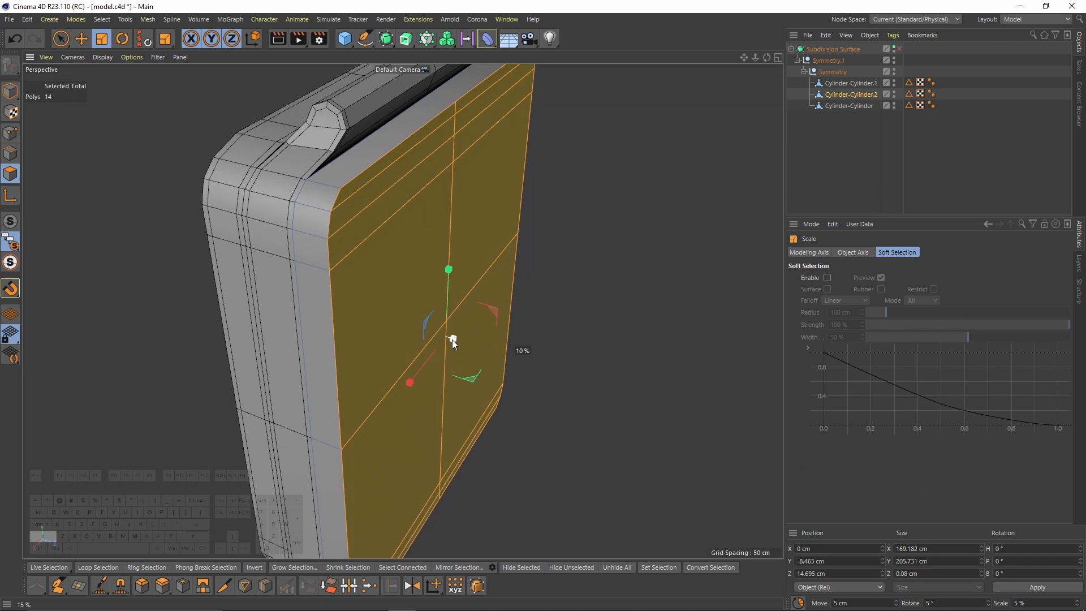
shift+drag(447, 338, 446, 339)
middle_click(272, 441)
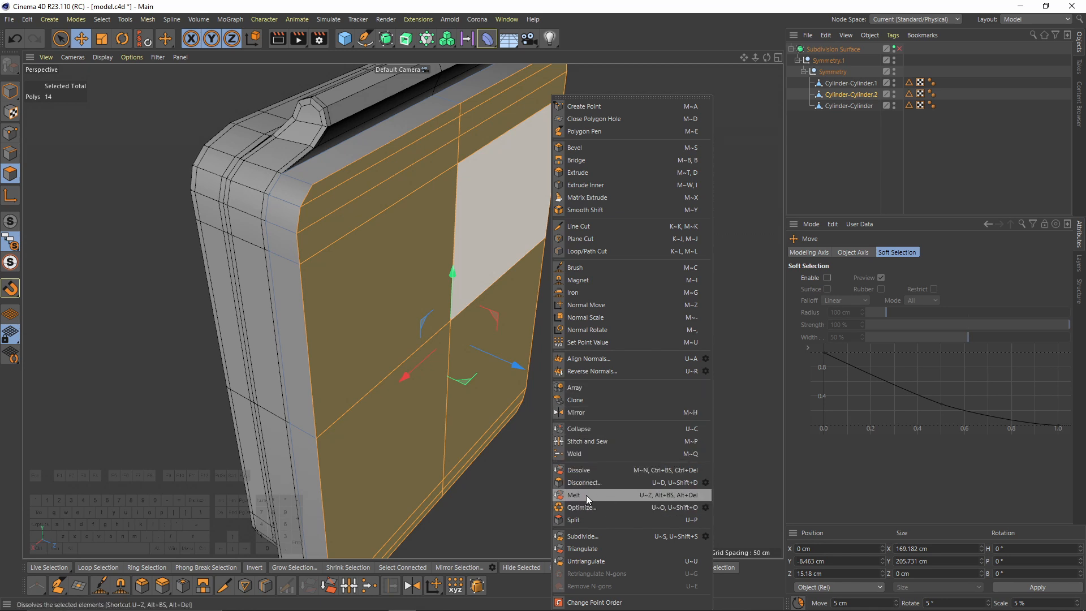
Melt the outer face's selected polygons into a single n-gon.
click(586, 496)
alt+drag(458, 297, 495, 329)
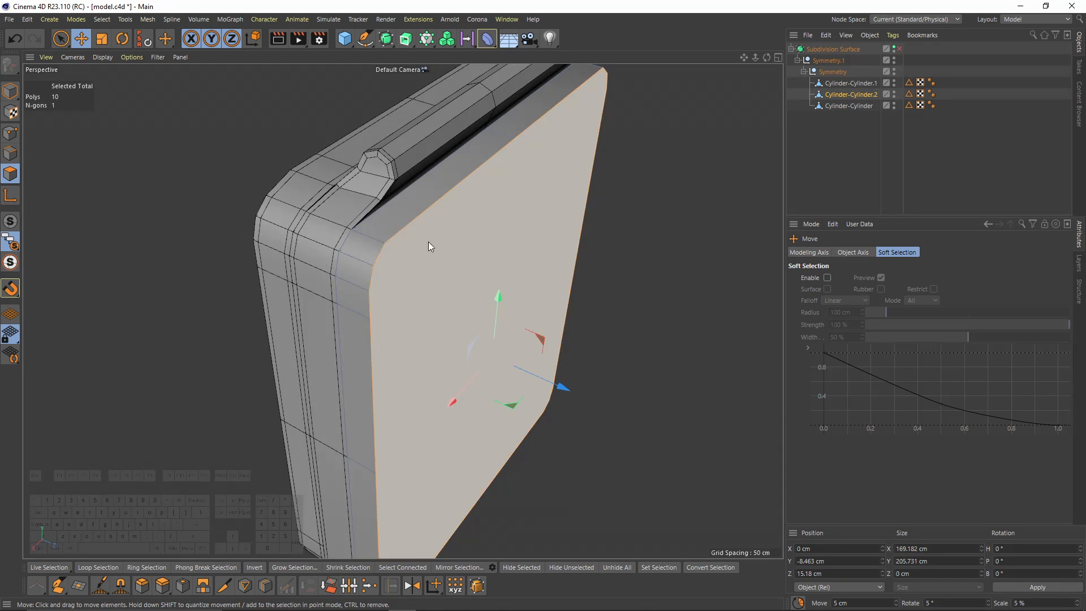
alt+drag(525, 366, 416, 304)
alt+drag(537, 291, 302, 208)
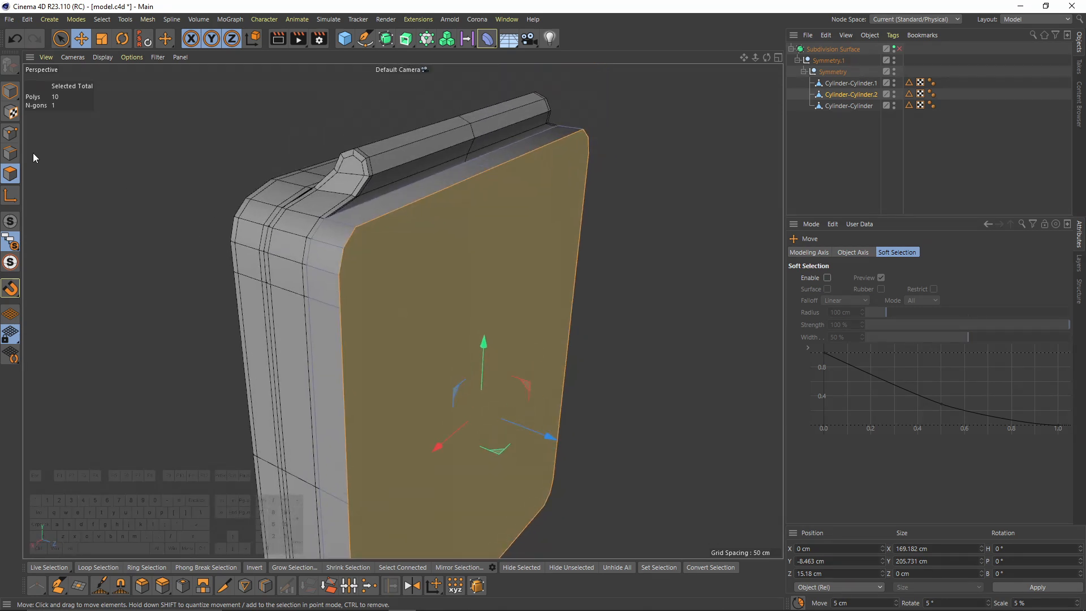
alt+drag(402, 310, 517, 232)
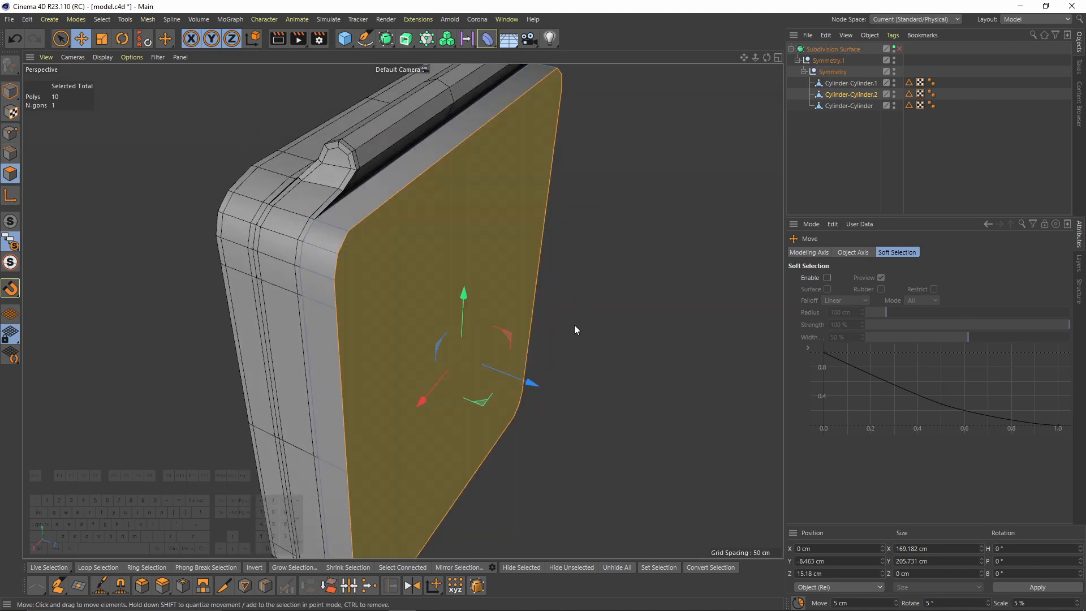
Loop-select the panel's outer rim edges and bevel them with a 9.2 cm offset, 2 subdivisions and Limit on.
click(13, 152)
right_click(566, 231)
key(Escape)
click(528, 317)
key(v)
mouse_move(545, 309)
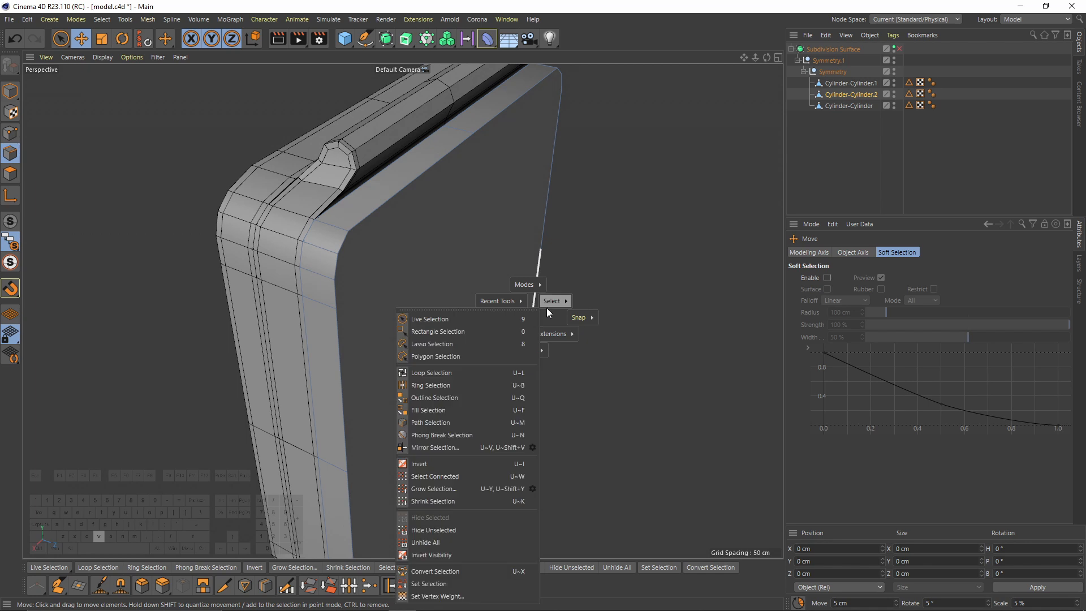
click(460, 372)
click(385, 252)
alt+drag(384, 252, 443, 224)
right_click(443, 224)
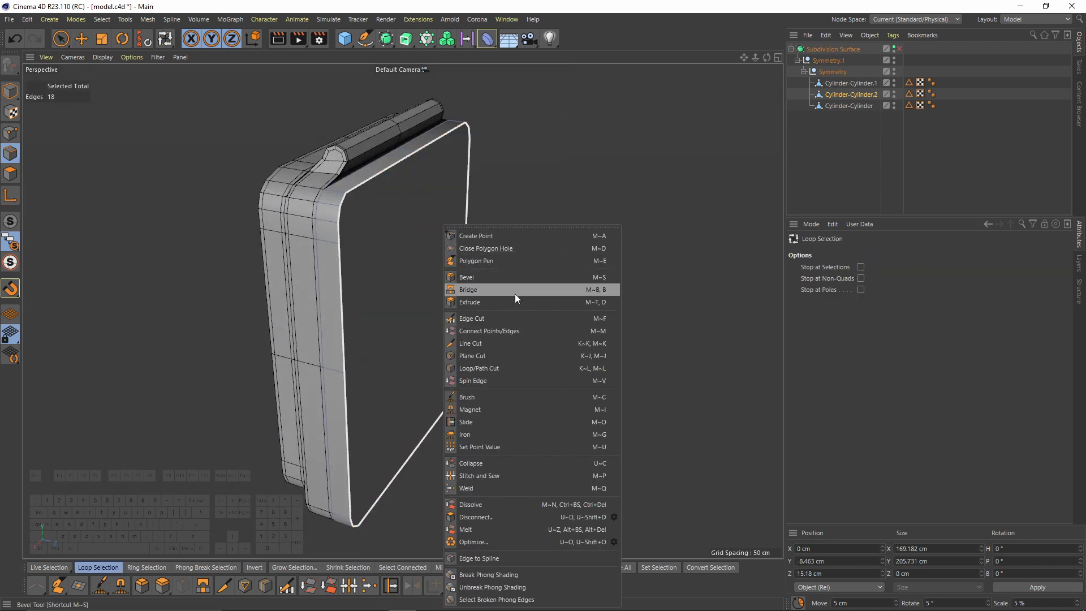
click(517, 277)
scroll(521, 216, up, 5)
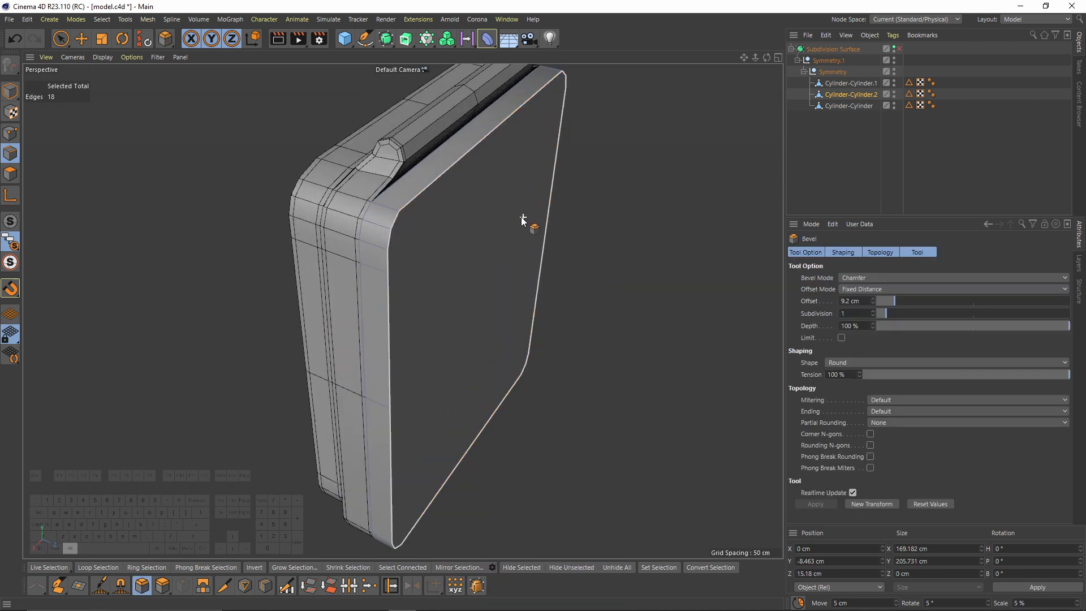
scroll(460, 199, down, 3)
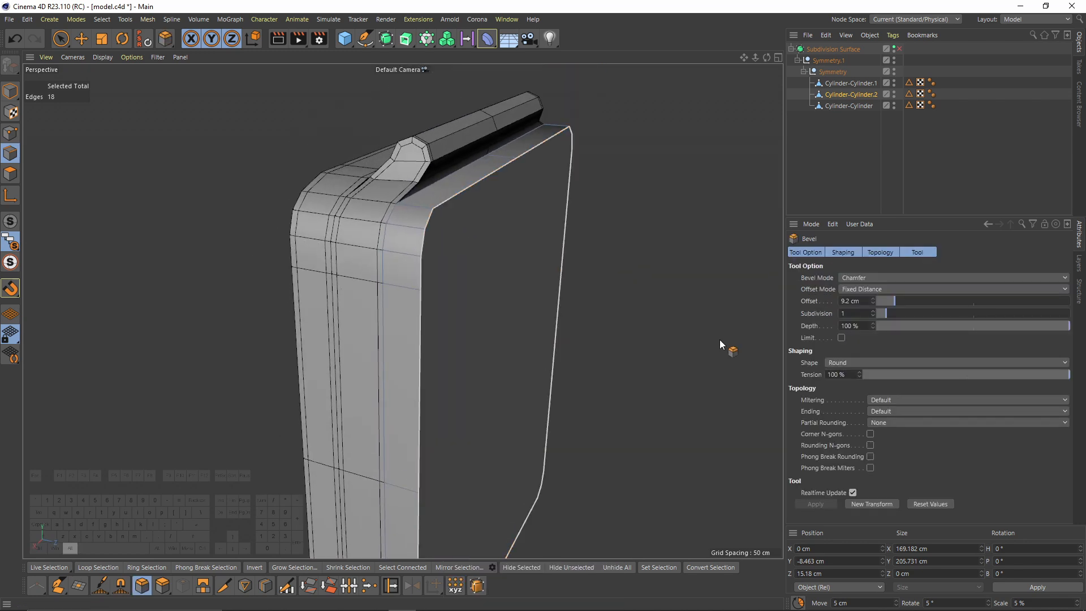
click(842, 339)
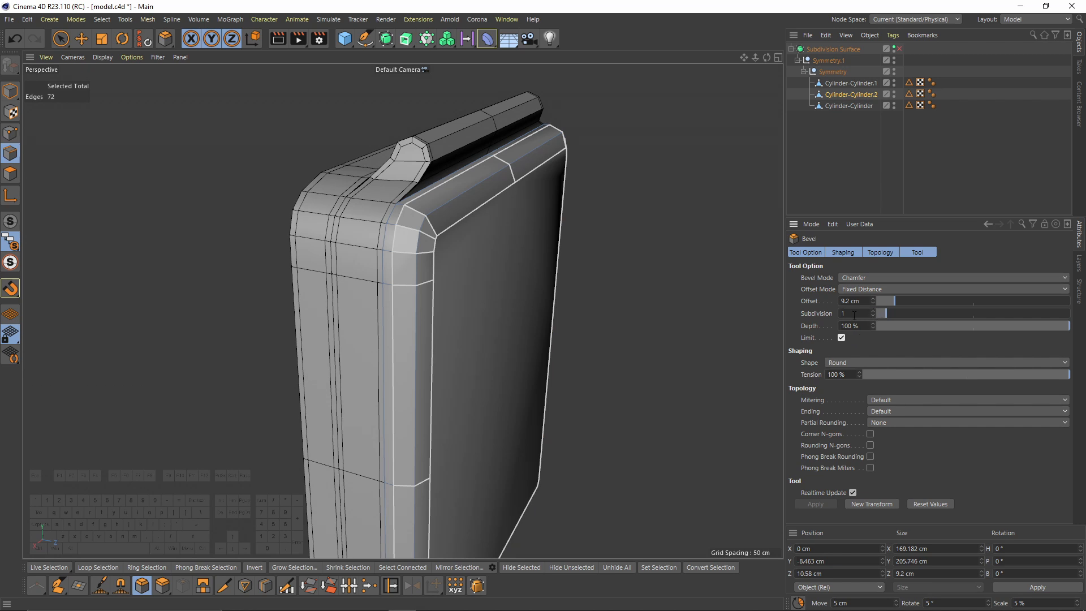
click(873, 312)
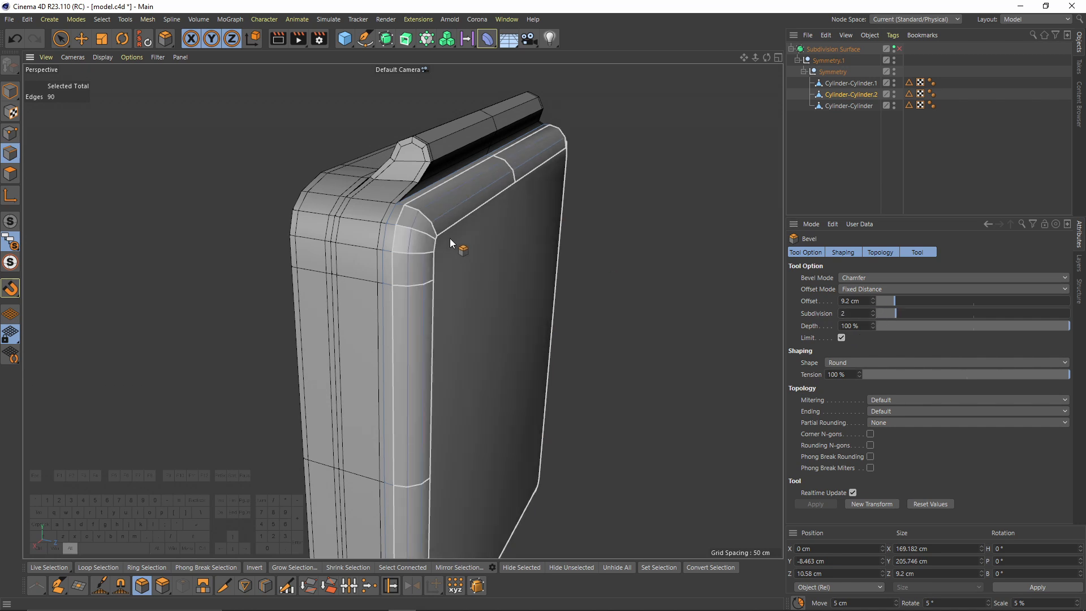
Compare the beveled panel with the side reference and examine its rounded rim in perspective.
scroll(397, 232, up, 4)
scroll(424, 237, down, 4)
alt+drag(424, 237, 477, 275)
middle_click(477, 271)
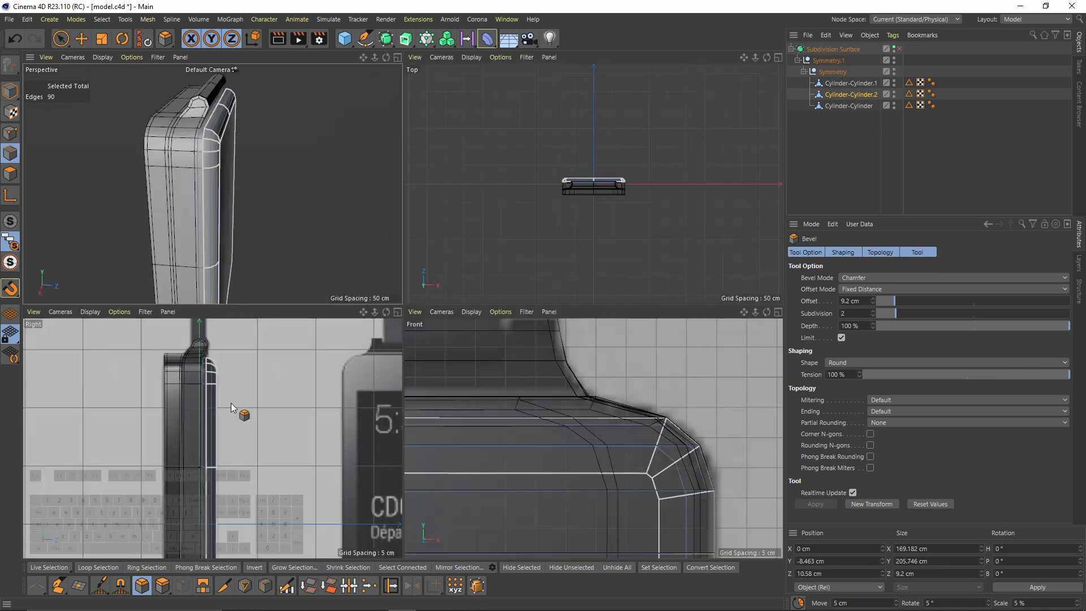
middle_click(230, 403)
alt+middle_drag(407, 226, 371, 287)
alt+right_drag(372, 288, 436, 256)
middle_click(436, 256)
middle_click(229, 206)
alt+drag(417, 226, 260, 233)
alt+drag(260, 233, 379, 264)
alt+drag(379, 264, 272, 247)
alt+drag(272, 247, 303, 249)
Slide the bevel's inner points at the panel's corners along their edges to even out the rounding.
alt+right_drag(304, 250, 339, 253)
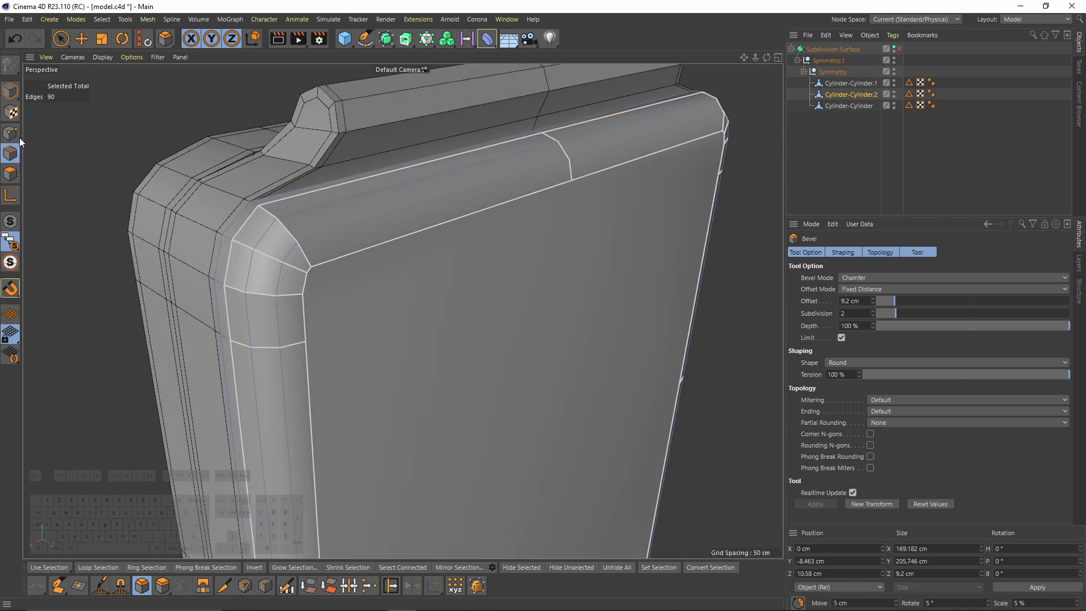
click(19, 137)
right_click(479, 291)
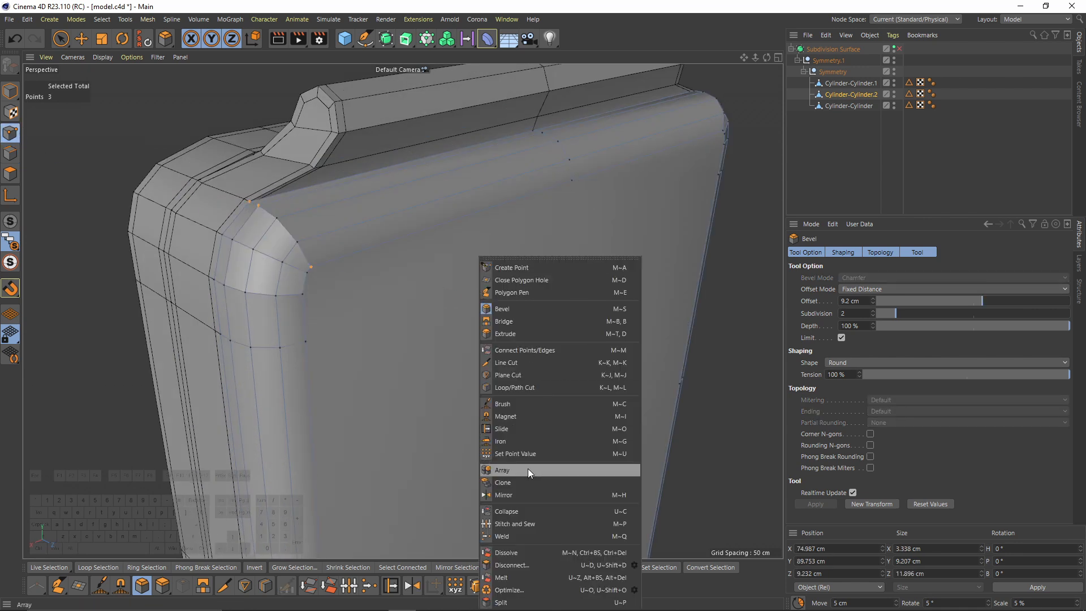
click(508, 428)
scroll(300, 254, up, 3)
mouse_move(304, 263)
mouse_down()
mouse_move(332, 300)
mouse_move(383, 322)
mouse_move(315, 247)
mouse_up()
scroll(315, 247, down, 5)
alt+drag(507, 262, 413, 275)
scroll(418, 268, up, 5)
drag(439, 237, 395, 196)
drag(404, 264, 331, 222)
scroll(399, 264, down, 5)
scroll(283, 237, up, 5)
drag(358, 321, 363, 320)
drag(377, 284, 391, 299)
drag(365, 321, 447, 212)
scroll(367, 321, down, 5)
Line-cut the panel's face horizontally between opposite border points, just above its lower corners and at mid-height.
right_click(454, 203)
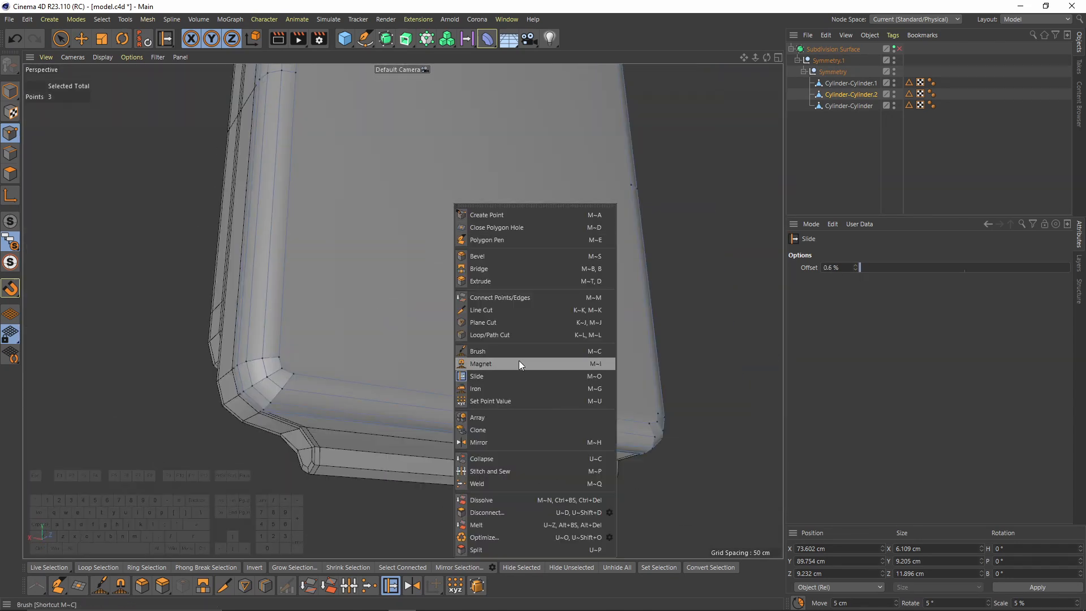
click(514, 314)
alt+drag(347, 370, 373, 361)
scroll(232, 334, up, 3)
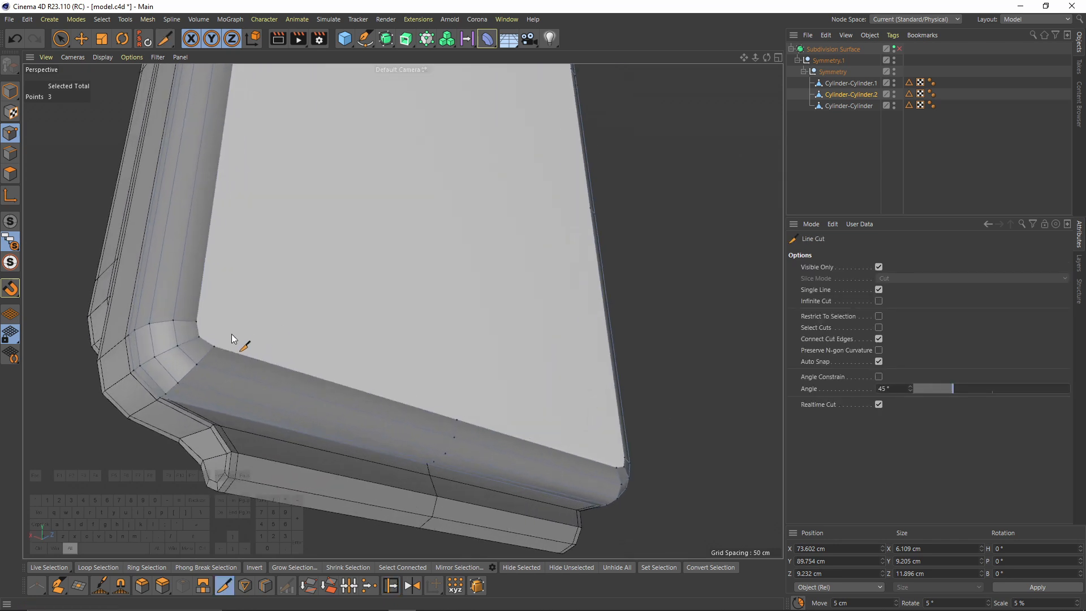
click(196, 322)
click(625, 457)
scroll(358, 228, down, 4)
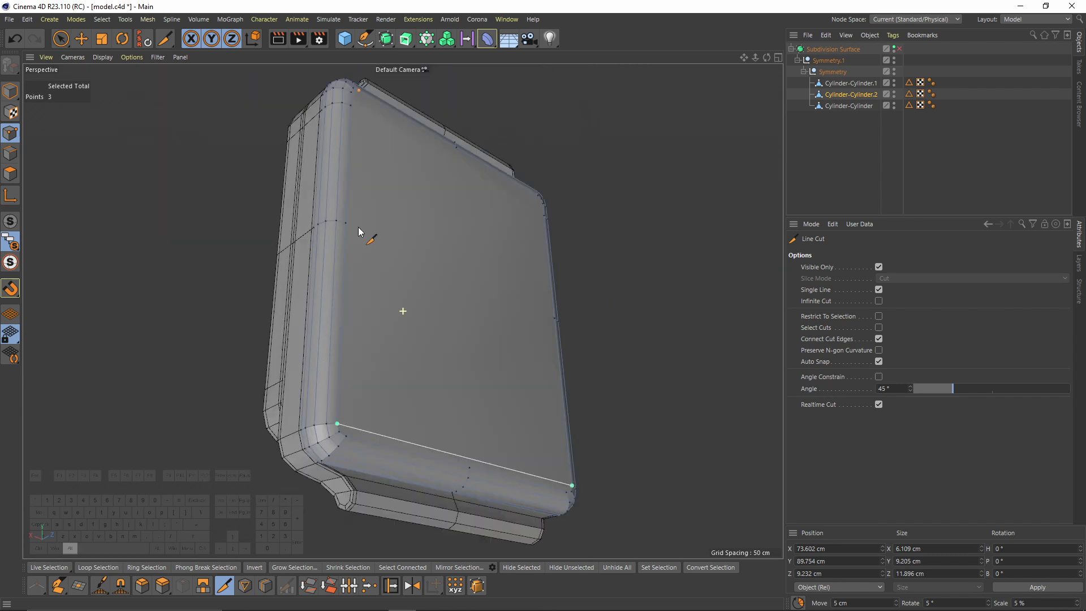
scroll(227, 249, up, 3)
click(219, 254)
click(634, 311)
Line-cut the panel's face horizontally between the opposite border points near its upper corners.
alt+drag(614, 317, 509, 390)
scroll(506, 390, up, 3)
scroll(498, 402, down, 3)
click(226, 400)
alt+drag(272, 317, 226, 266)
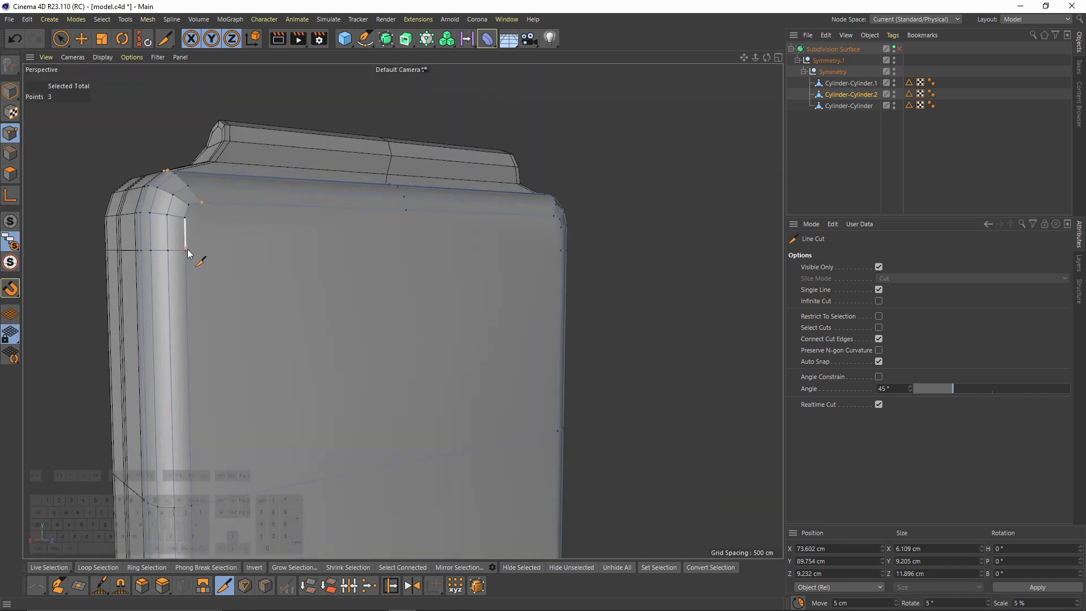
click(186, 251)
alt+drag(317, 243, 362, 260)
key(ctrl+z)
click(576, 238)
click(171, 247)
click(577, 215)
Line-cut the panel's face vertically along its centre line, joining the upper and lower border points.
click(402, 216)
scroll(405, 226, down, 3)
alt+drag(408, 391, 413, 316)
click(417, 412)
alt+drag(285, 339, 299, 408)
scroll(543, 170, up, 3)
click(543, 170)
alt+drag(441, 371, 375, 199)
Add a vertical loop cut near each side of the panel's face, the second at an offset of about 87.2%.
right_click(375, 199)
click(411, 331)
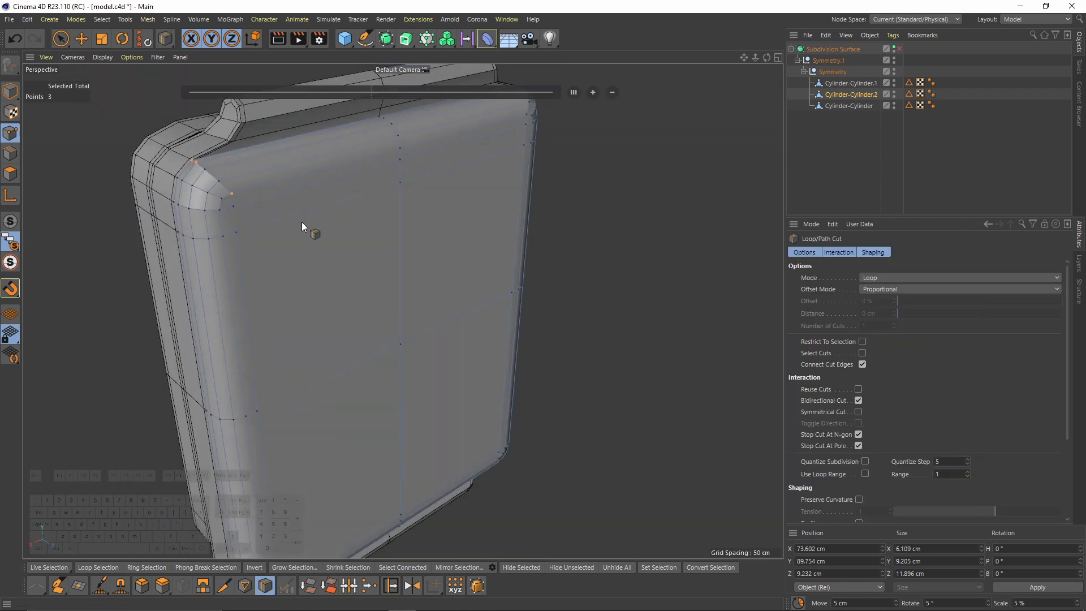
alt+drag(314, 209, 362, 229)
alt+right_drag(313, 207, 312, 200)
click(324, 195)
alt+middle_drag(570, 191, 496, 236)
click(688, 199)
alt+drag(688, 199, 388, 296)
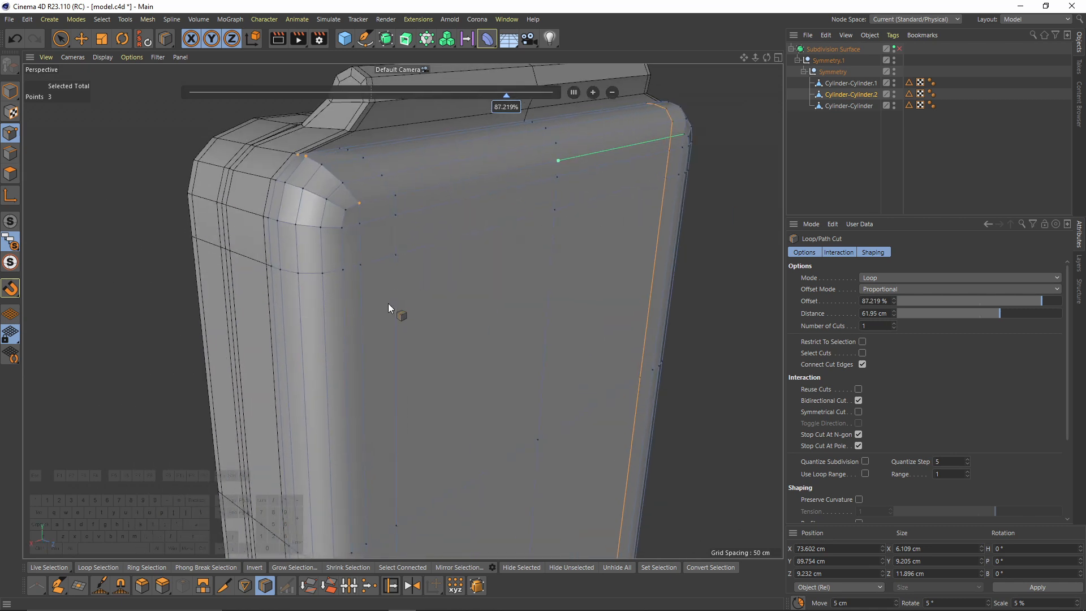
Add a horizontal loop cut near the upper and lower edges of the panel's face, the second at an offset of about 8.6%.
click(396, 301)
alt+right_drag(401, 343, 362, 327)
alt+middle_drag(362, 327, 348, 232)
click(325, 240)
alt+middle_drag(650, 274, 483, 300)
alt+drag(483, 300, 534, 220)
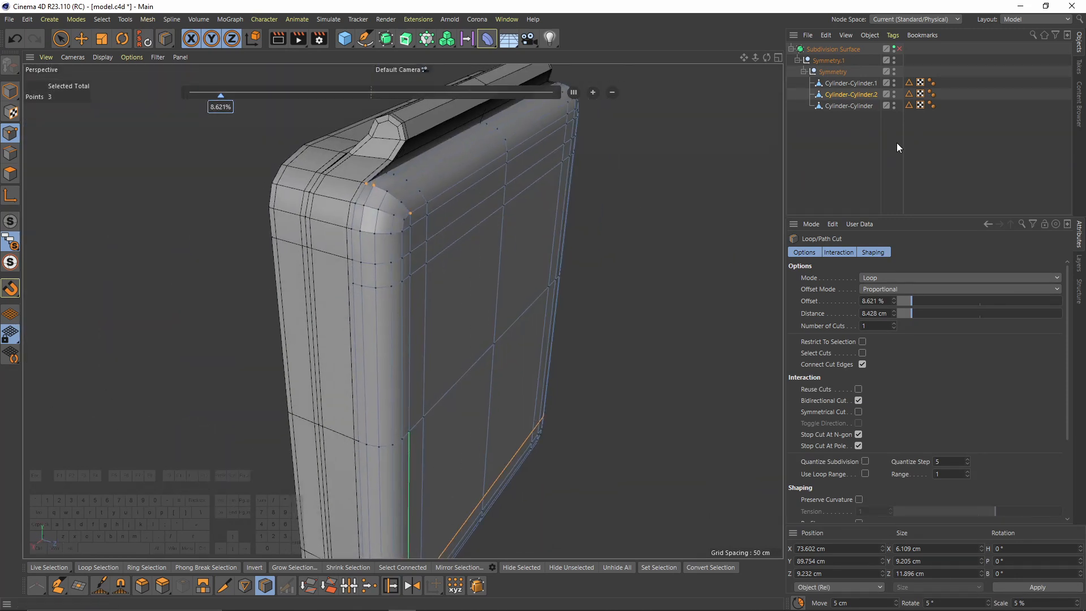
key(q)
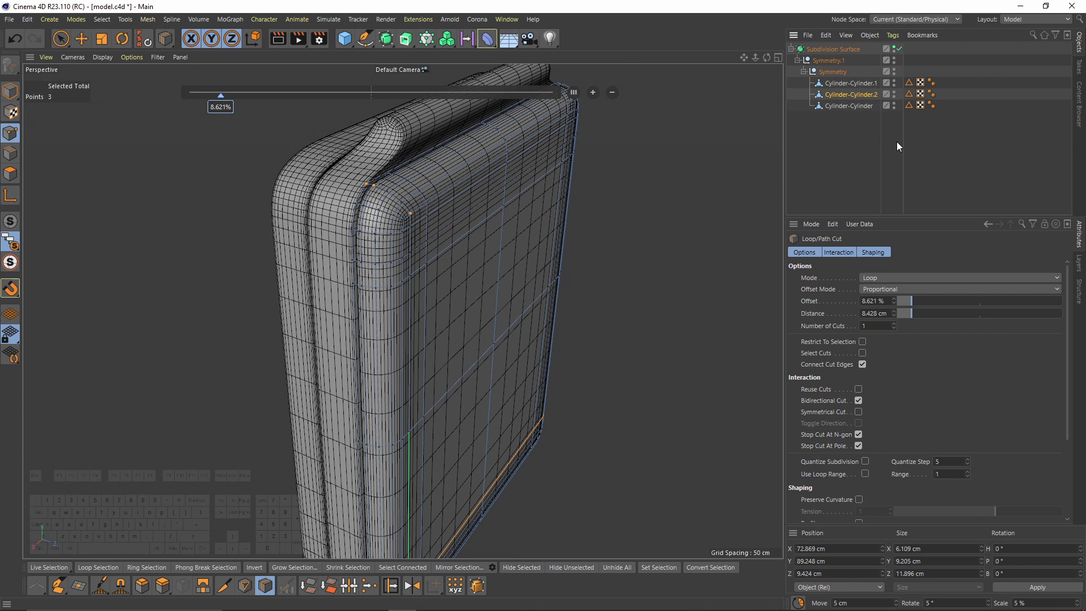
key(q)
alt+drag(415, 139, 411, 166)
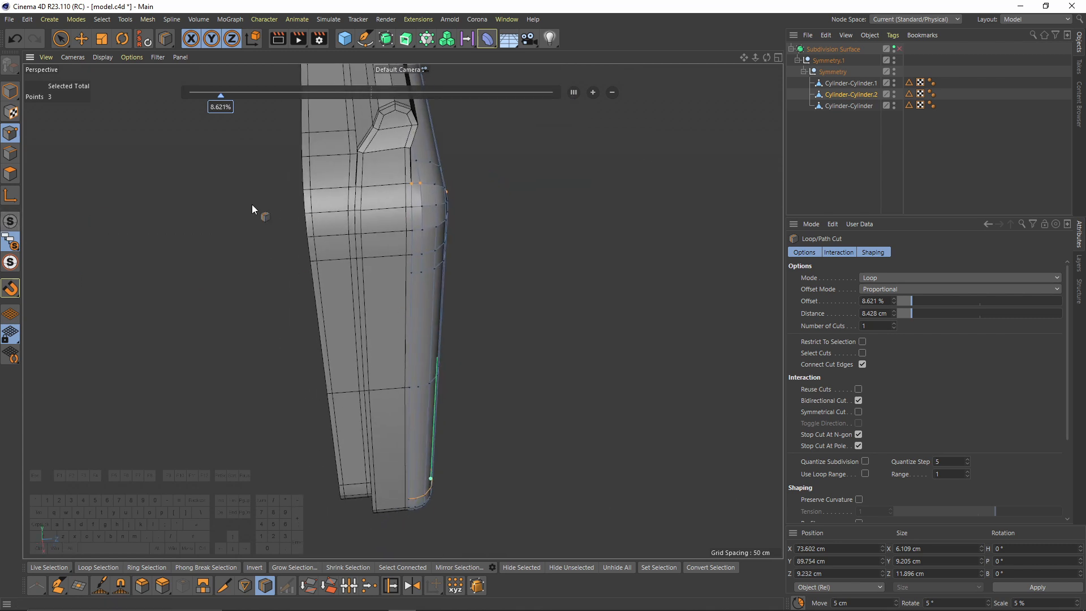
Isolate the raised panel in the viewport and bring its upper corner into close view.
click(11, 241)
click(45, 257)
alt+drag(398, 252, 547, 207)
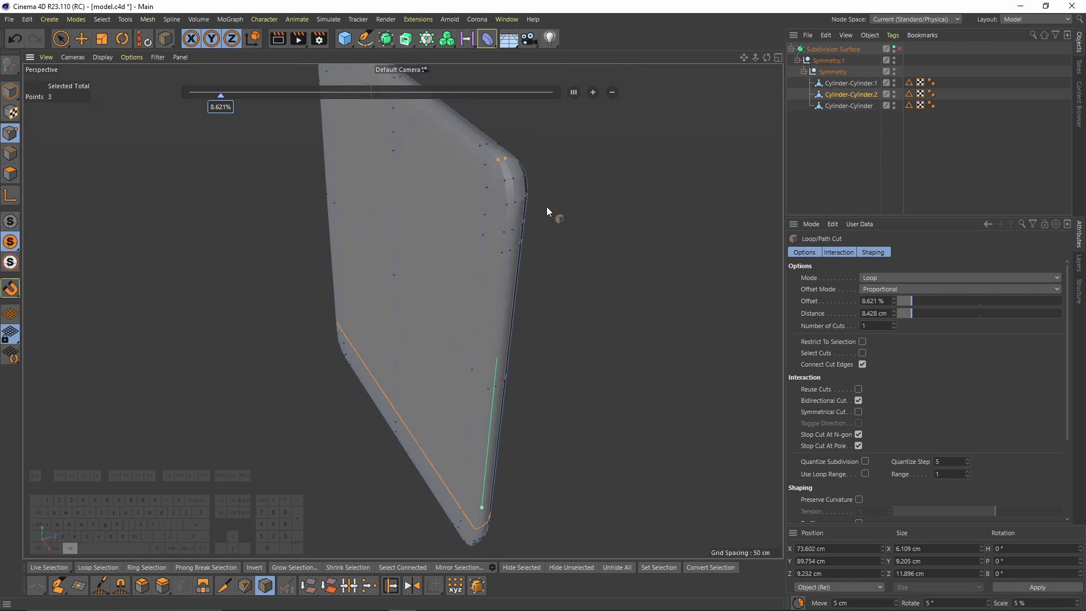
alt+middle_drag(546, 207, 396, 263)
scroll(327, 237, up, 5)
scroll(370, 283, up, 4)
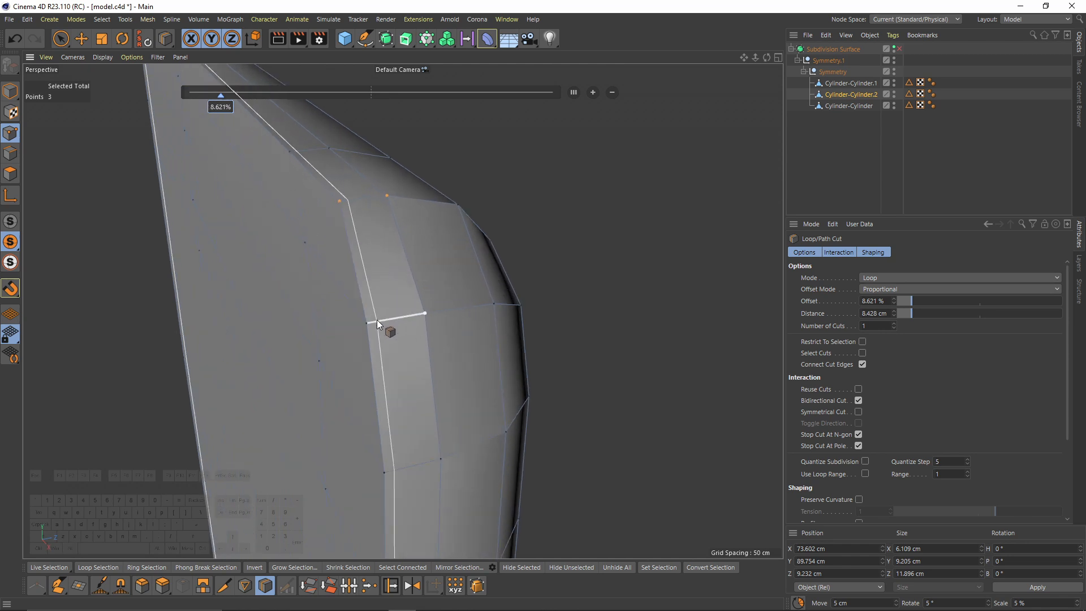
scroll(377, 319, down, 6)
Select all polygons of the panel's large flat face and inset them with Extrude Inner by 0.84 cm.
click(10, 174)
click(61, 38)
drag(444, 287, 456, 312)
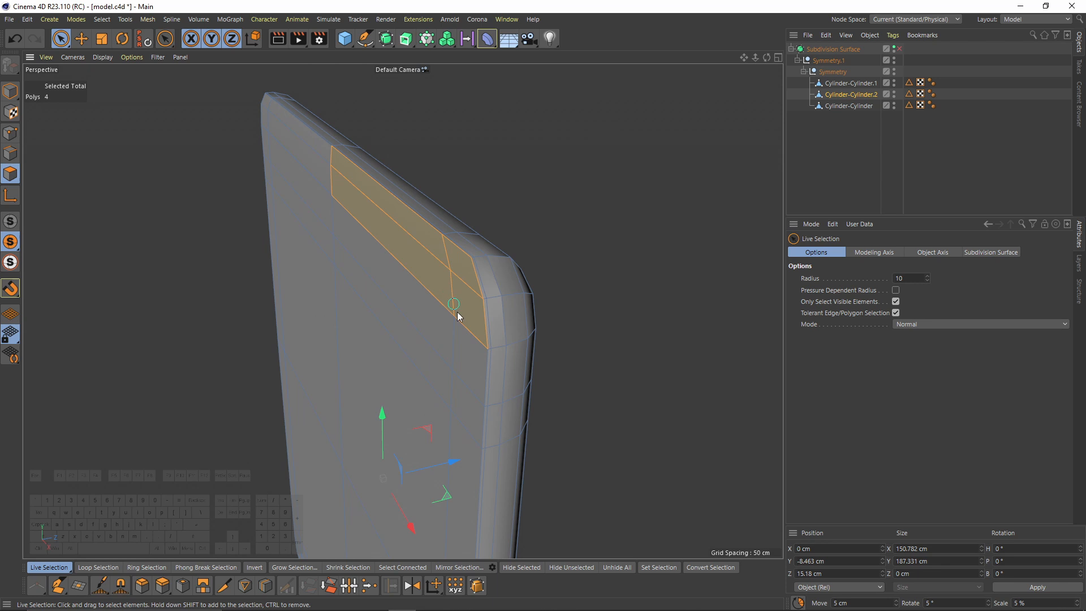
alt+drag(283, 170, 316, 161)
shift+drag(314, 153, 315, 242)
mouse_move(313, 184)
alt+mouse_down()
mouse_move(209, 160)
mouse_move(248, 277)
mouse_move(535, 318)
mouse_move(529, 363)
alt+mouse_up()
mouse_move(529, 363)
shift+mouse_down()
mouse_move(283, 367)
mouse_move(109, 399)
mouse_move(461, 204)
mouse_move(554, 240)
shift+mouse_up()
alt+drag(554, 241, 453, 214)
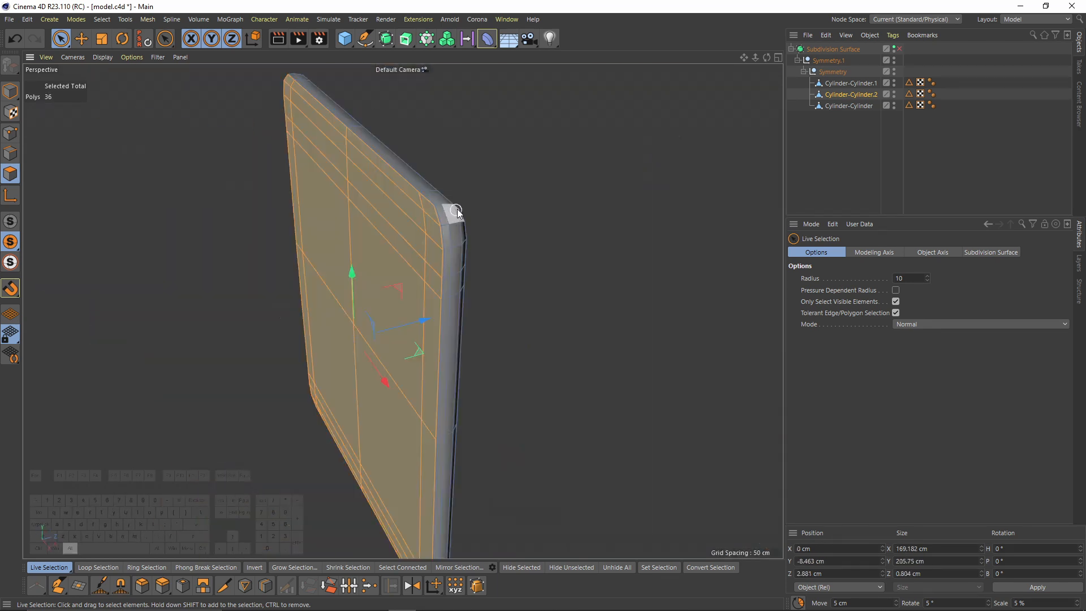
right_click(518, 187)
click(552, 185)
scroll(441, 221, up, 5)
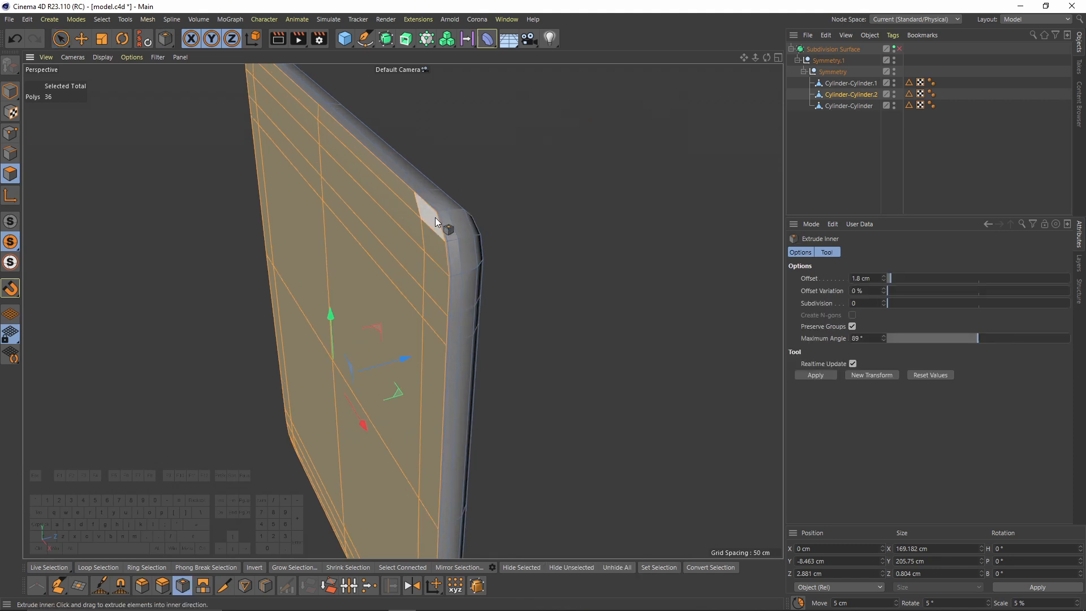
alt+drag(476, 252, 545, 293)
drag(545, 293, 556, 293)
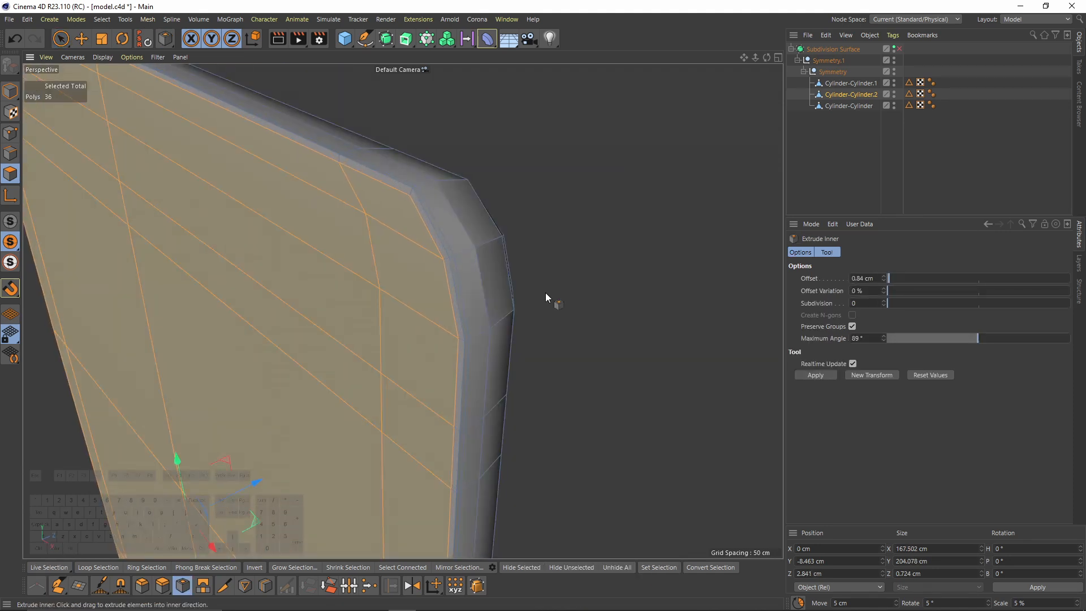
alt+drag(521, 234, 569, 179)
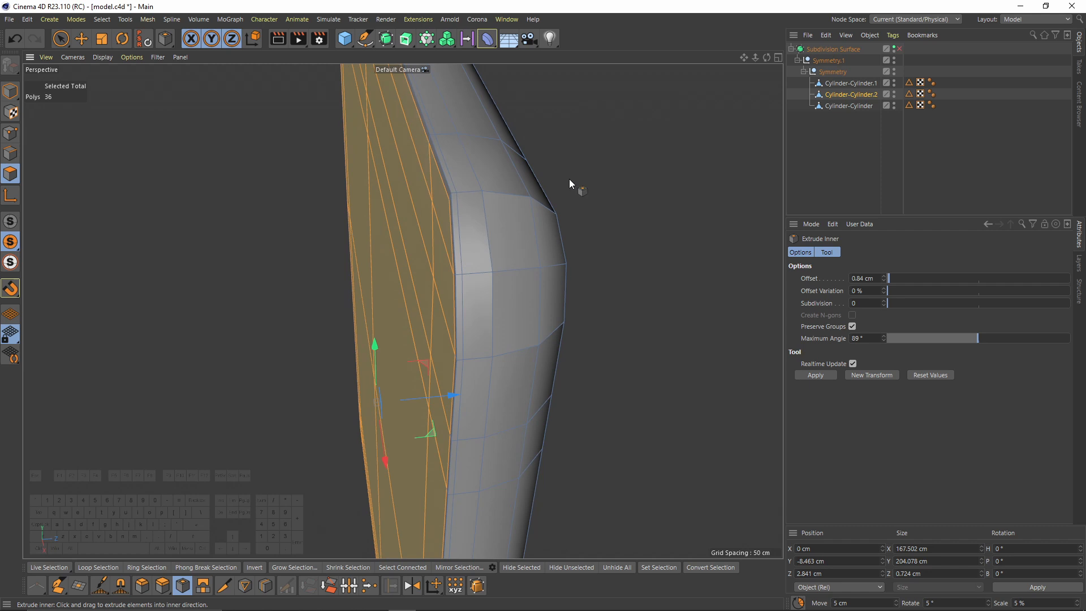
Turn on subdivision smoothing, deselect the panel and examine the shading around its rounded corner.
key(q)
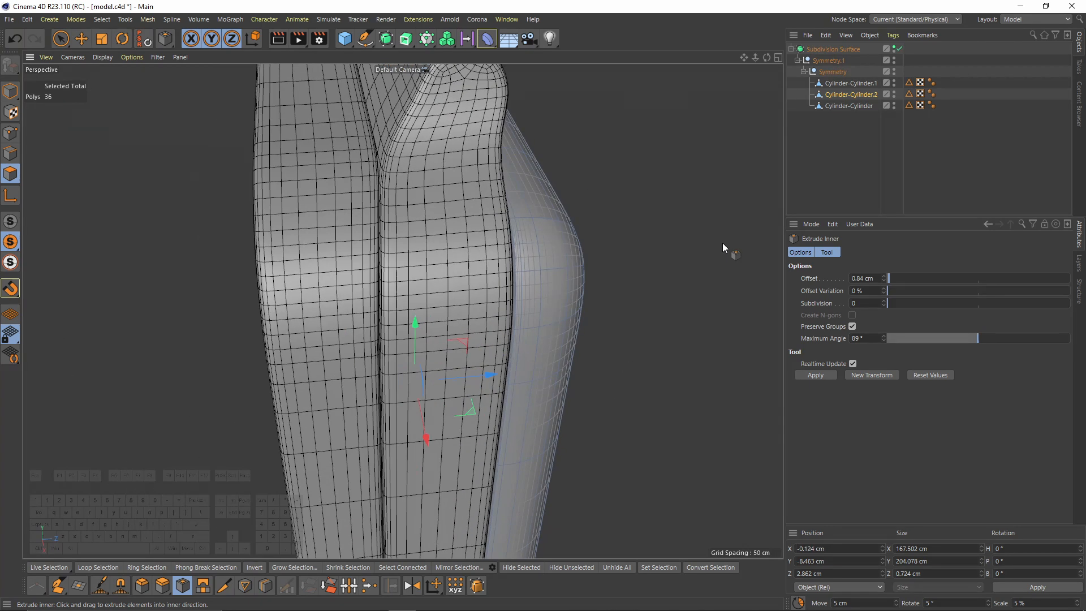
click(886, 191)
alt+drag(587, 165, 402, 249)
alt+right_drag(401, 250, 494, 221)
mouse_move(455, 252)
alt+mouse_down()
mouse_move(473, 255)
mouse_move(460, 239)
alt+mouse_up()
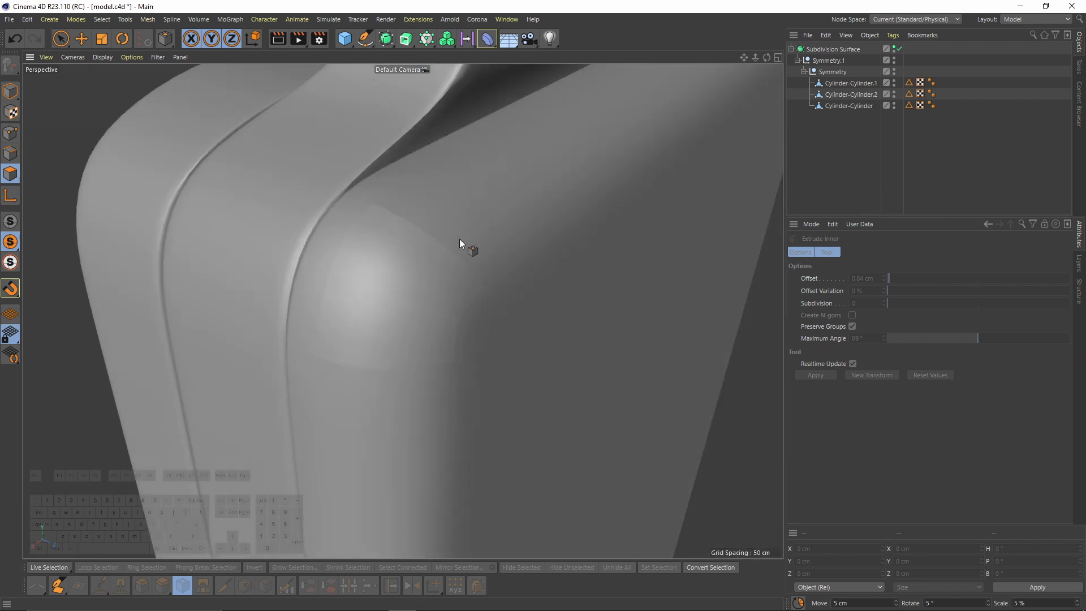
Open the Phong tag settings of the panel (Cylinder-Cylinder.2) to inspect its angle limit.
click(867, 95)
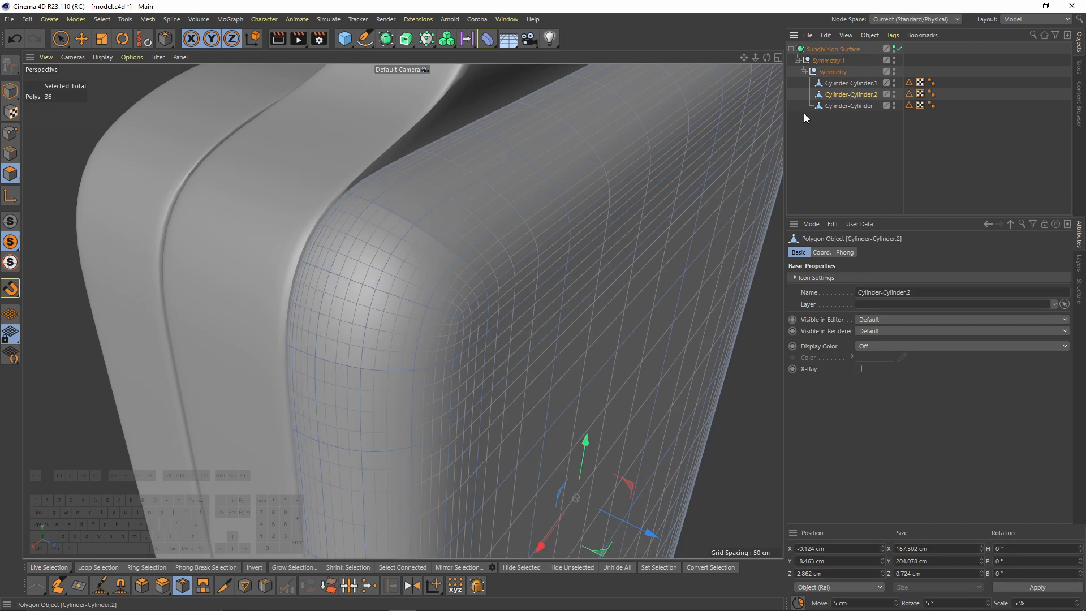
click(931, 94)
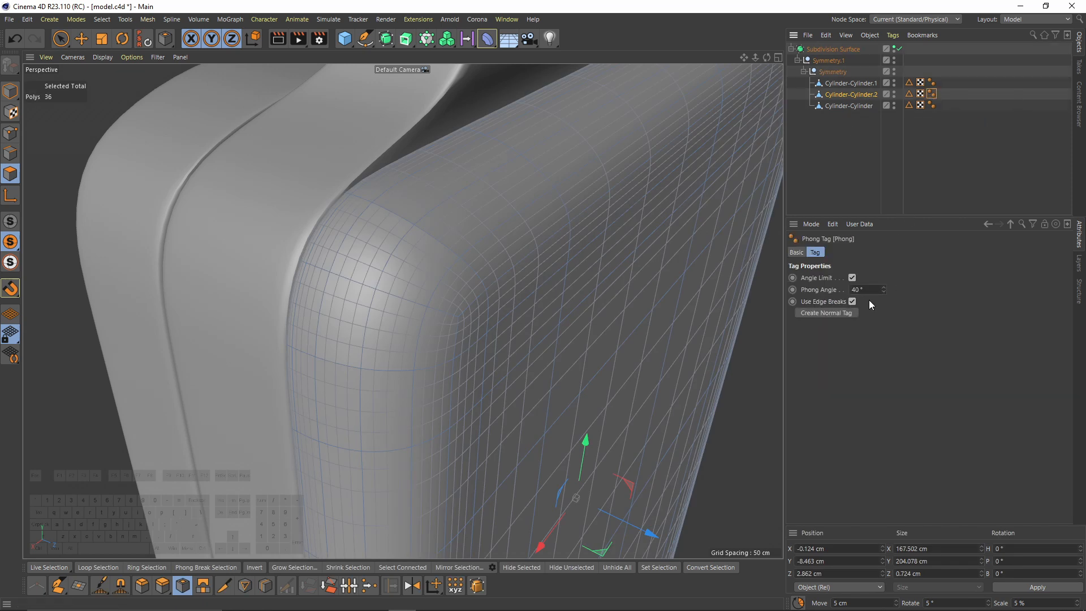
click(861, 168)
alt+drag(707, 181, 520, 202)
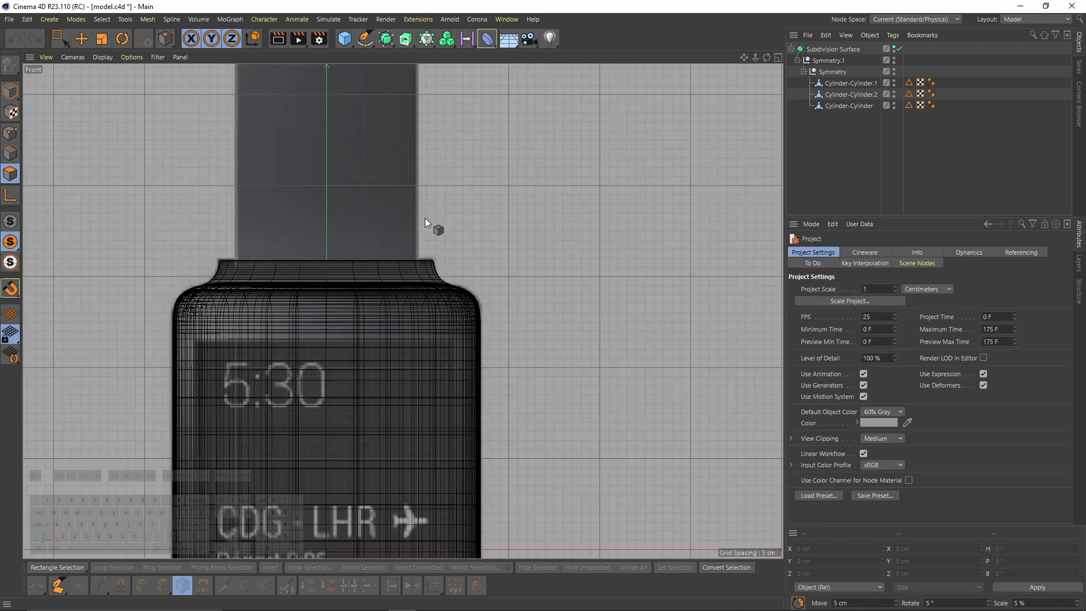
Make the front piece (Cylinder-Cylinder) active for point editing, with solo display and subdivision turned off.
middle_click(683, 233)
middle_click(236, 195)
mouse_move(407, 218)
alt+mouse_down()
mouse_move(375, 230)
mouse_move(399, 195)
mouse_move(419, 215)
alt+mouse_up()
click(851, 84)
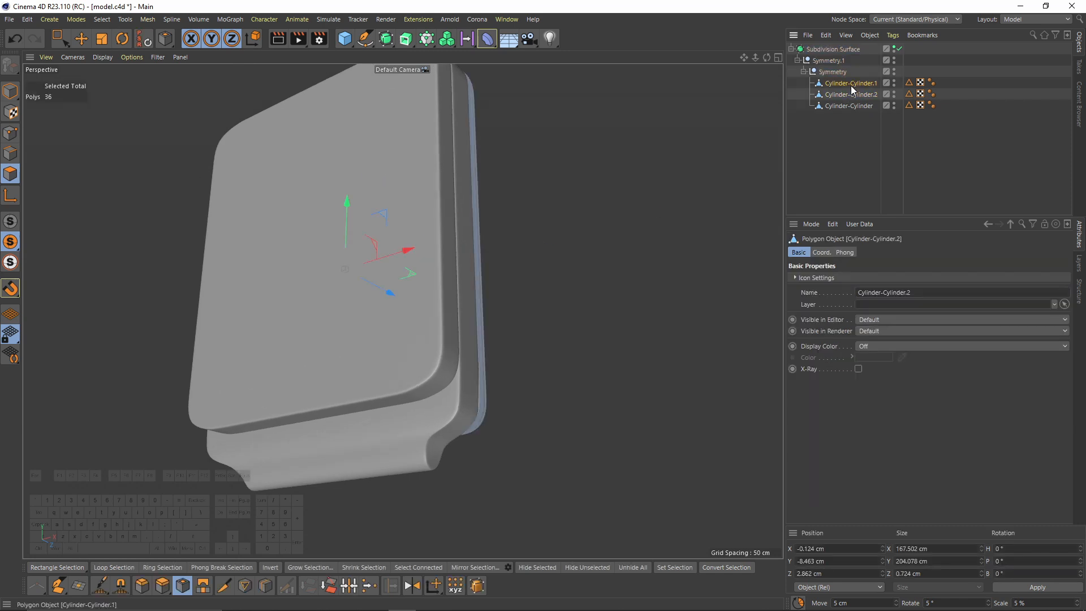
click(852, 97)
click(850, 109)
click(10, 242)
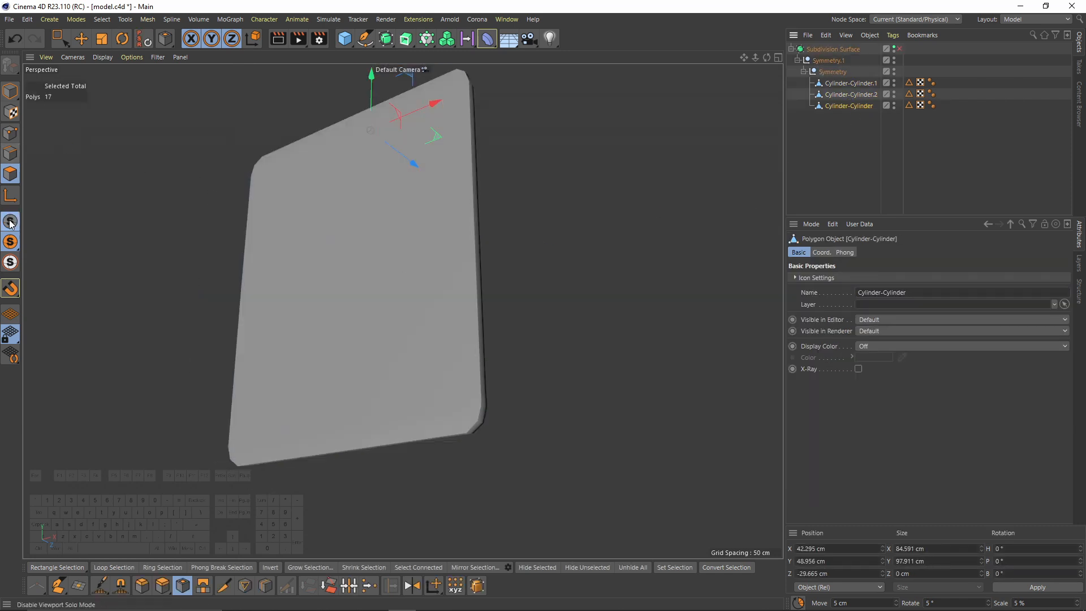
click(10, 222)
click(10, 133)
key(q)
Move the front piece's lower rows of points down to about Y -101.3 cm to match the reference in the front view.
key(9)
middle_click(409, 363)
middle_click(582, 413)
key(0)
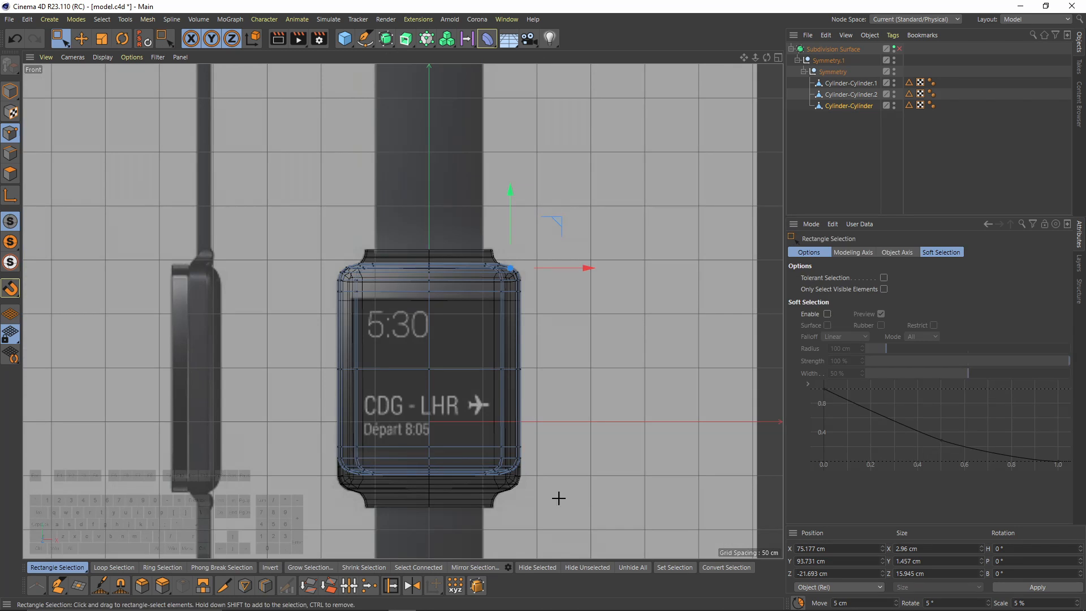
drag(557, 498, 321, 428)
alt+middle_drag(482, 382, 482, 272)
alt+right_drag(429, 257, 447, 382)
alt+middle_drag(447, 382, 395, 166)
drag(379, 229, 383, 285)
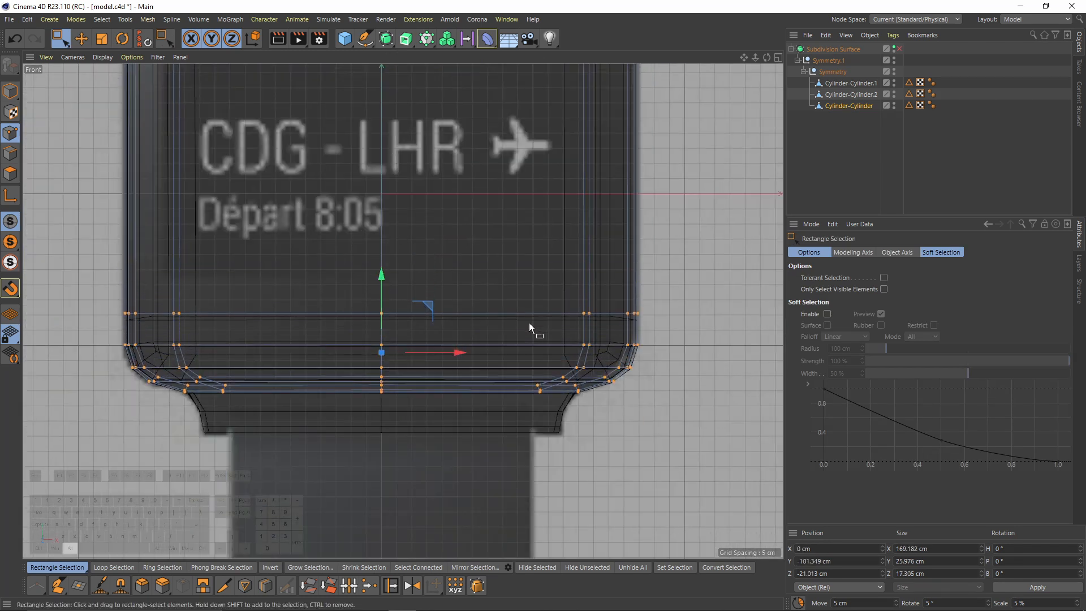
Hide the raised panel and the front piece, and select the case (Cylinder-Cylinder.1).
middle_click(528, 322)
middle_click(307, 248)
alt+drag(410, 328, 448, 276)
click(894, 103)
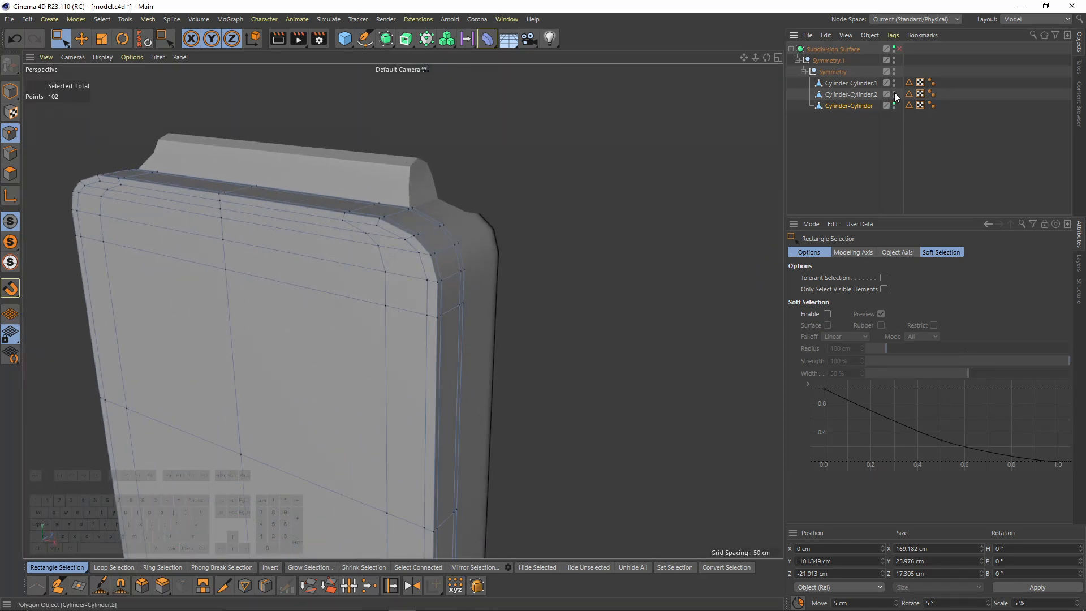
click(894, 92)
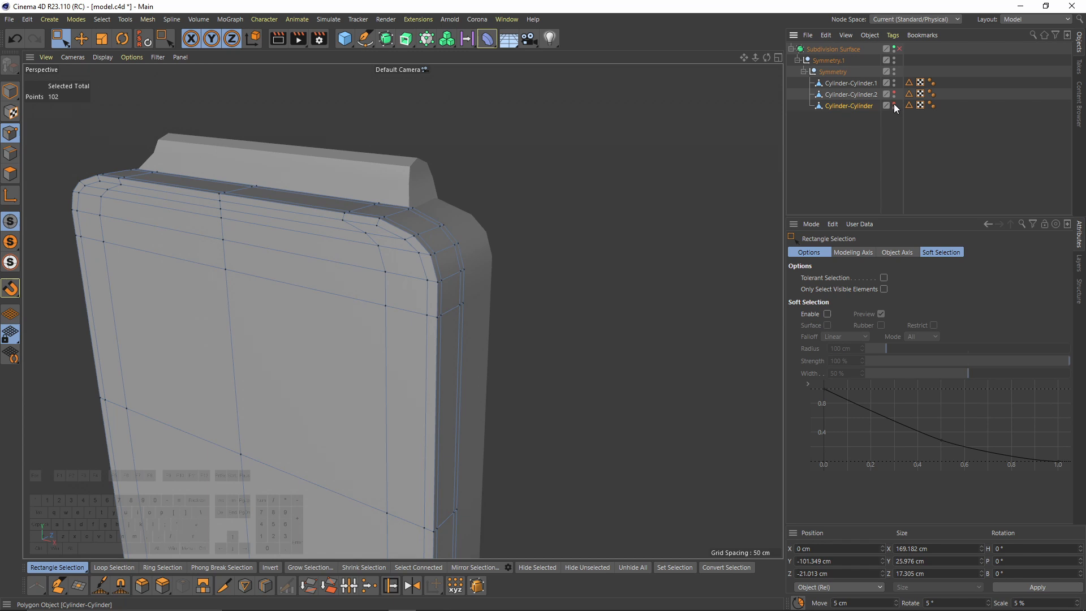
click(853, 85)
alt+middle_drag(429, 190, 562, 194)
alt+drag(561, 193, 540, 184)
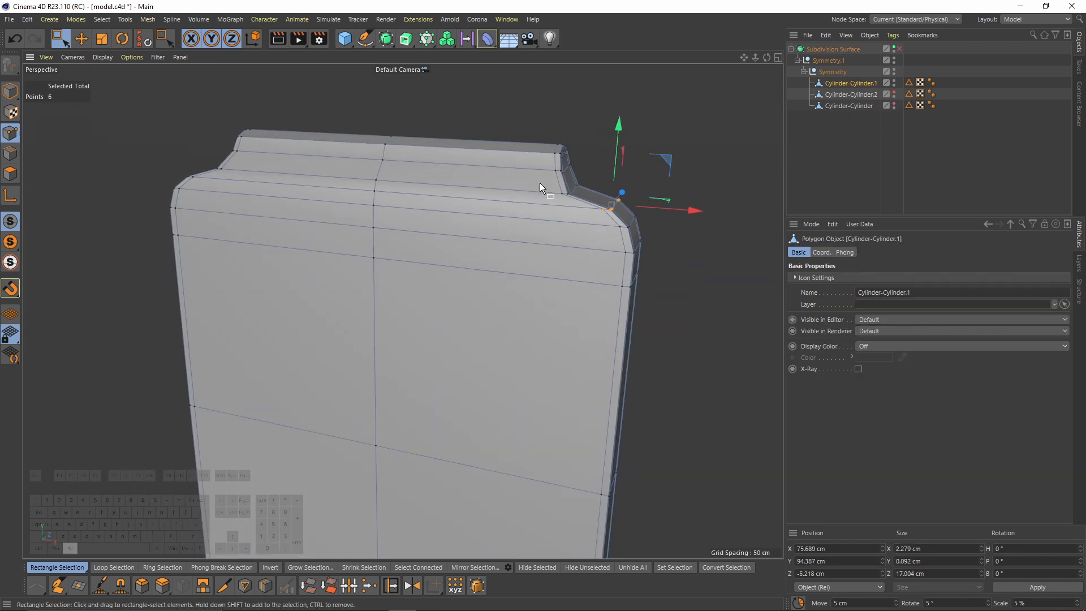
Delete the case's points left of its vertical centre line and those below its horizontal mid-line.
middle_click(539, 182)
middle_click(311, 429)
middle_click(311, 429)
middle_click(464, 362)
drag(301, 118, 475, 241)
alt+right_drag(594, 243, 358, 357)
middle_click(523, 276)
middle_click(198, 208)
drag(259, 153, 398, 498)
key(Delete)
drag(372, 423, 653, 502)
key(Delete)
Add a vertical loop cut to the case just inside the outer end of its upper lug.
scroll(522, 249, up, 2)
alt+drag(523, 248, 483, 280)
middle_click(484, 279)
middle_click(615, 399)
alt+middle_drag(509, 253, 355, 235)
alt+right_drag(354, 235, 429, 325)
alt+middle_drag(429, 325, 453, 241)
right_click(452, 246)
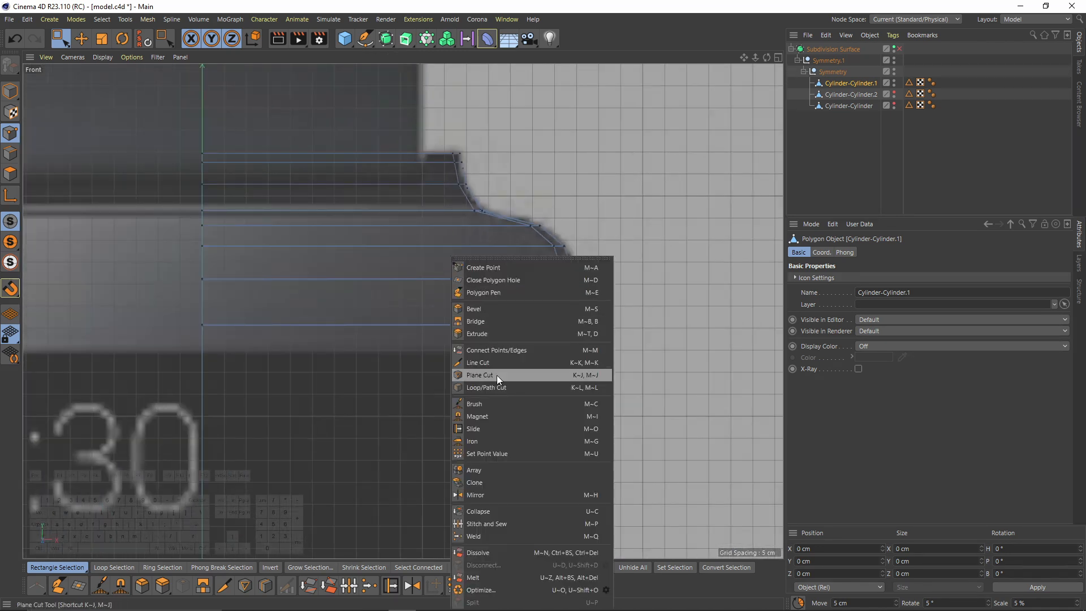
click(485, 388)
scroll(443, 196, up, 3)
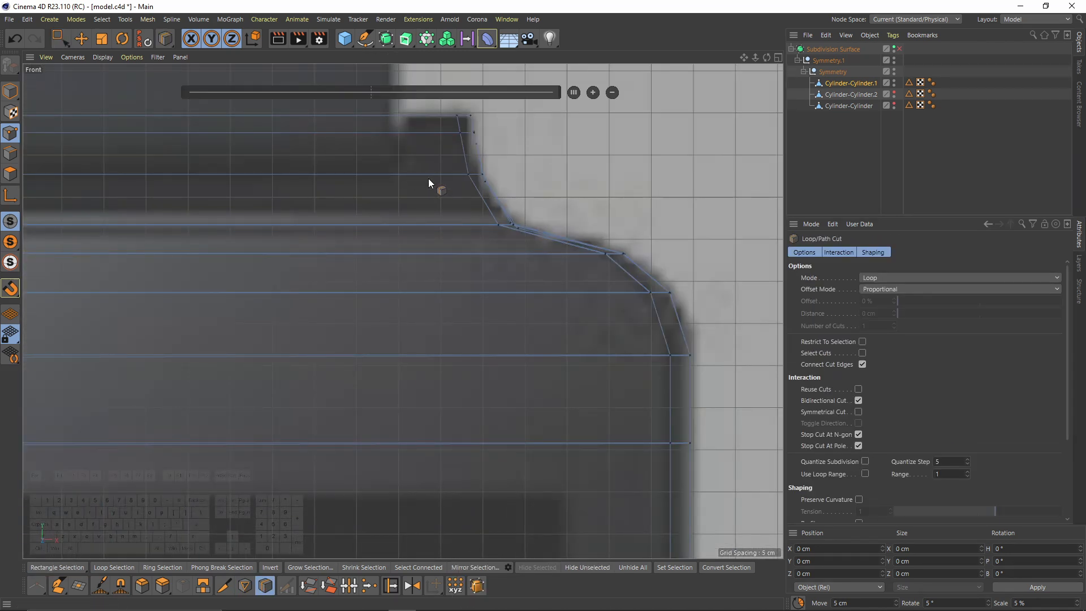
click(418, 174)
Scale the new cut's three uppermost points on the lug flat along X so they form a vertical line.
key(space)
alt+middle_drag(440, 164, 445, 213)
drag(382, 128, 434, 240)
scroll(435, 227, up, 1)
key(t)
drag(491, 195, 414, 192)
key(space)
Flatten the next outward column of three lug points along X and shift it slightly inward.
scroll(469, 153, up, 1)
drag(448, 151, 487, 264)
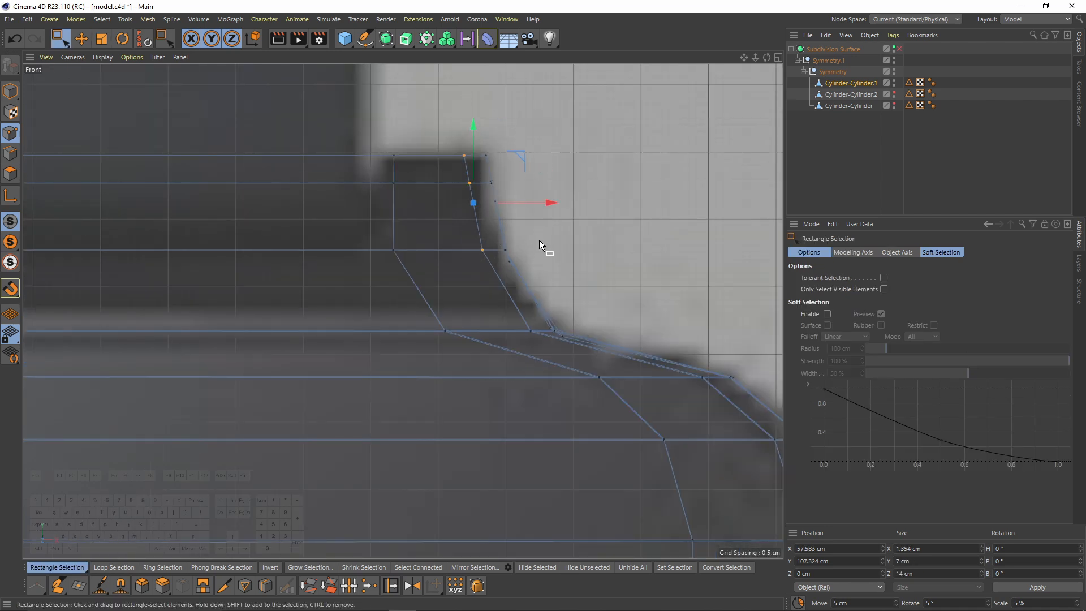
key(t)
drag(551, 202, 472, 199)
key(e)
drag(548, 204, 534, 205)
key(space)
Scale the lug's outermost column of points flat along X.
drag(478, 145, 524, 281)
key(t)
shift+drag(577, 210, 500, 208)
key(space)
scroll(514, 252, up, 2)
key(F1)
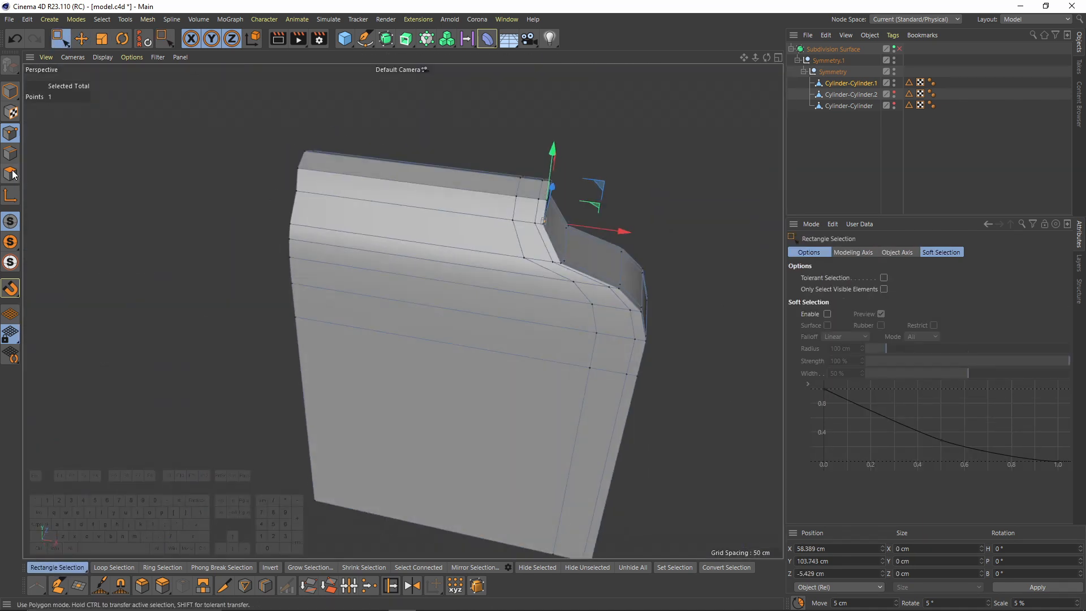
Delete the four polygons wrapping over the central section of the lug, inside the new vertical cut.
click(12, 172)
key(e)
click(427, 192)
alt+drag(431, 190, 494, 195)
scroll(457, 165, up, 2)
shift+click(457, 166)
alt+drag(344, 247, 549, 223)
shift+click(325, 252)
shift+click(315, 298)
key(Delete)
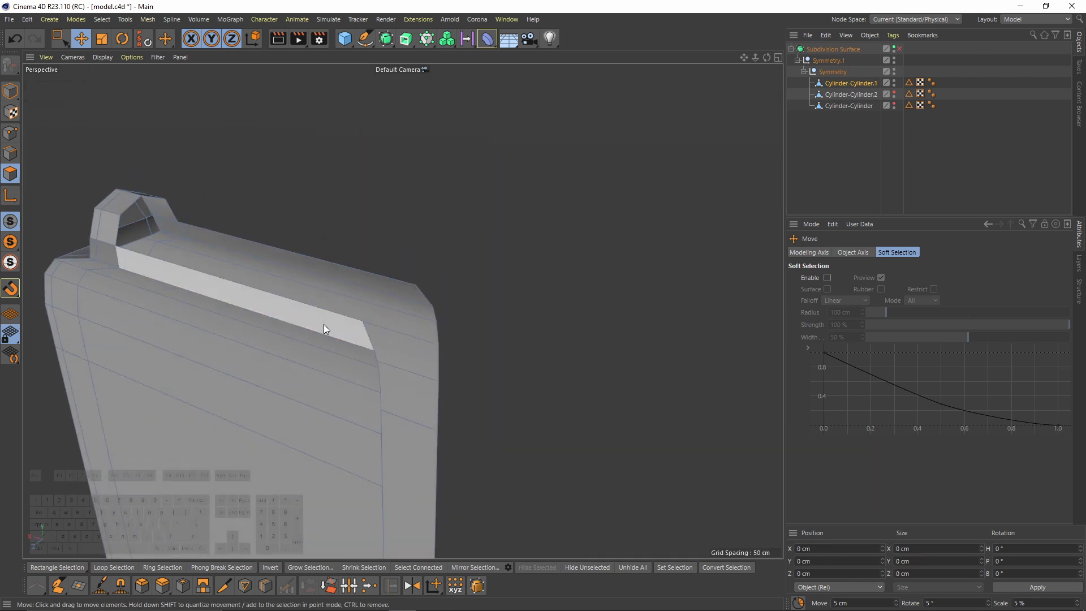
Cover the lug's opened central section with new polygons, forming a lowered top face and an inner end face.
alt+drag(403, 309, 283, 312)
click(415, 300)
right_click(415, 300)
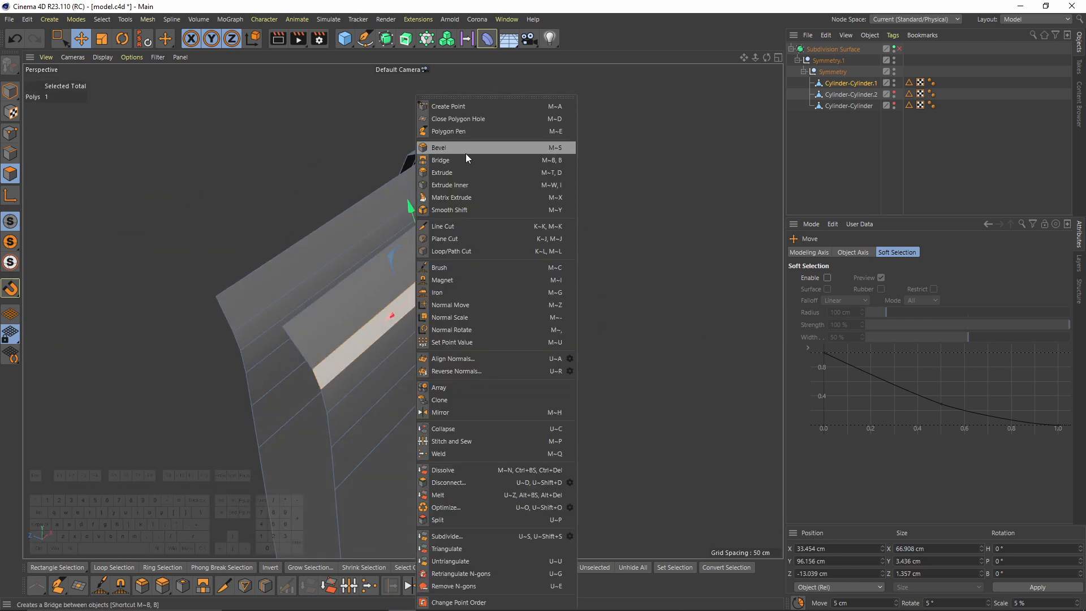
click(451, 160)
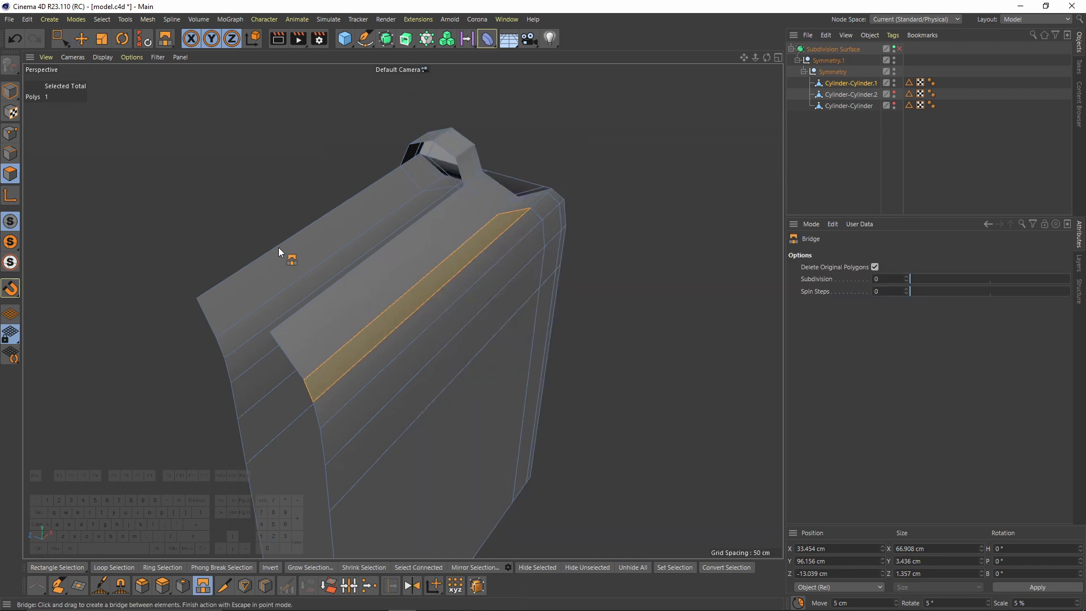
click(10, 153)
alt+drag(93, 135, 469, 238)
right_click(469, 238)
click(490, 253)
click(407, 206)
key(Return)
key(e)
alt+drag(391, 223, 552, 183)
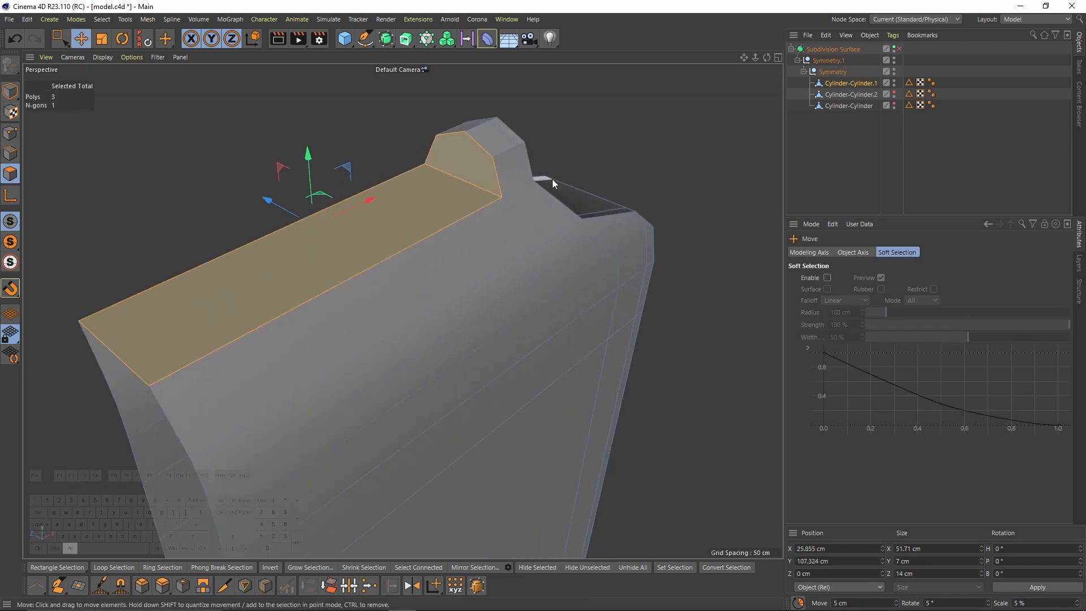
right_click(552, 178)
click(611, 131)
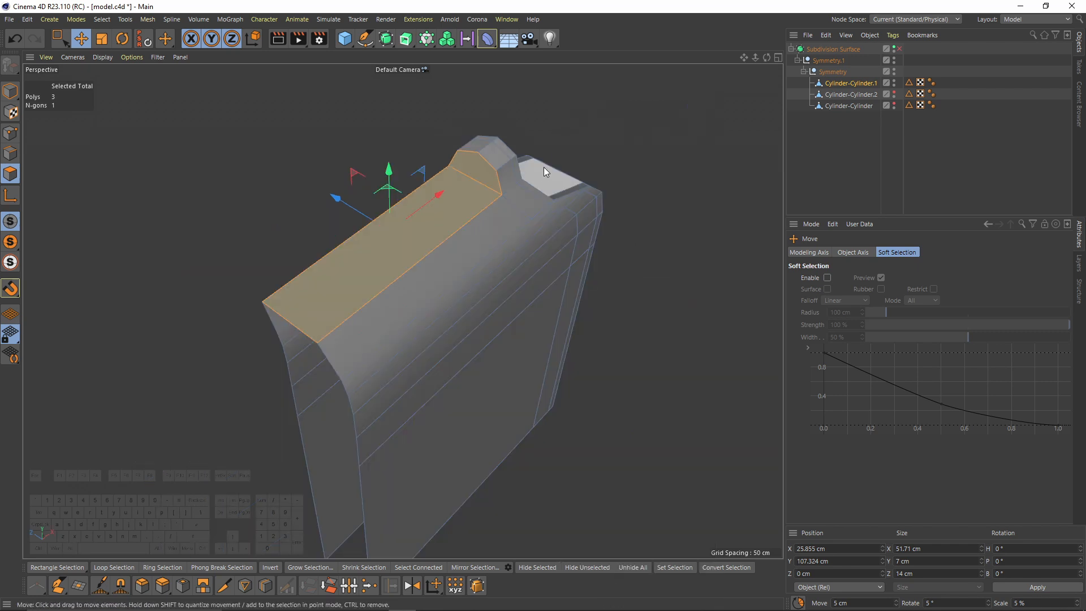
right_click(544, 168)
click(492, 209)
alt+drag(450, 212, 433, 148)
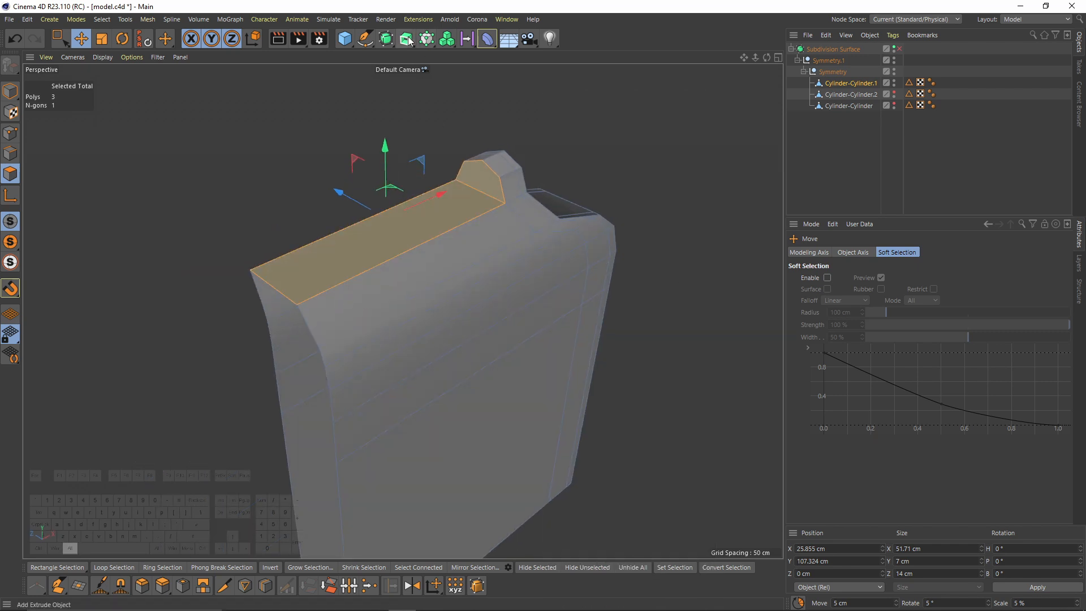
Place the case under two nested Symmetry objects, the inner one mirroring across ZY and the outer one across XZ.
drag(407, 40, 526, 94)
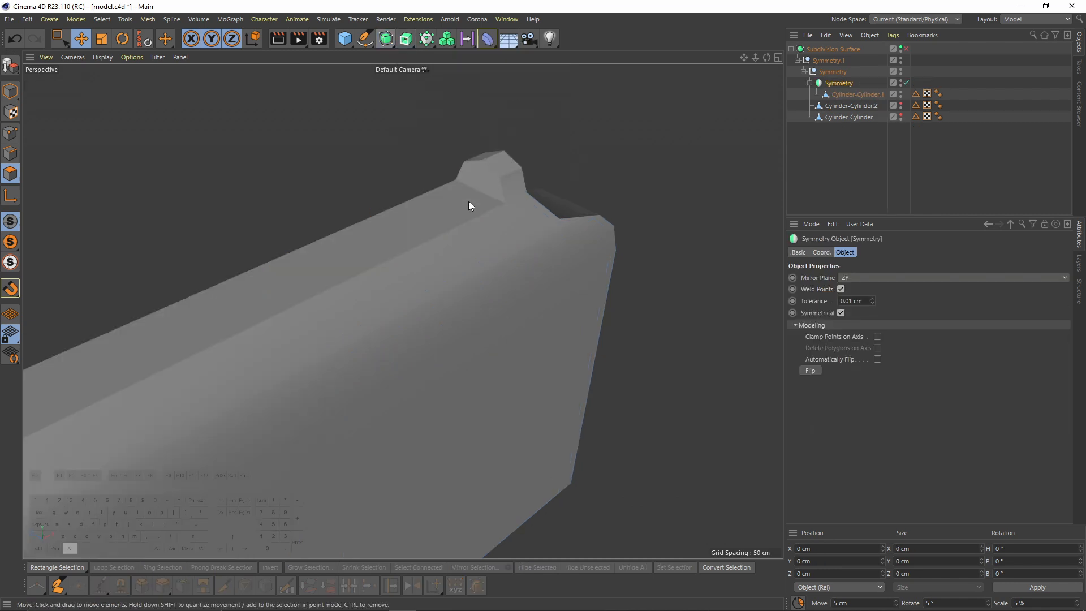
alt+right_drag(469, 201, 456, 183)
drag(405, 41, 532, 73)
click(904, 278)
click(905, 269)
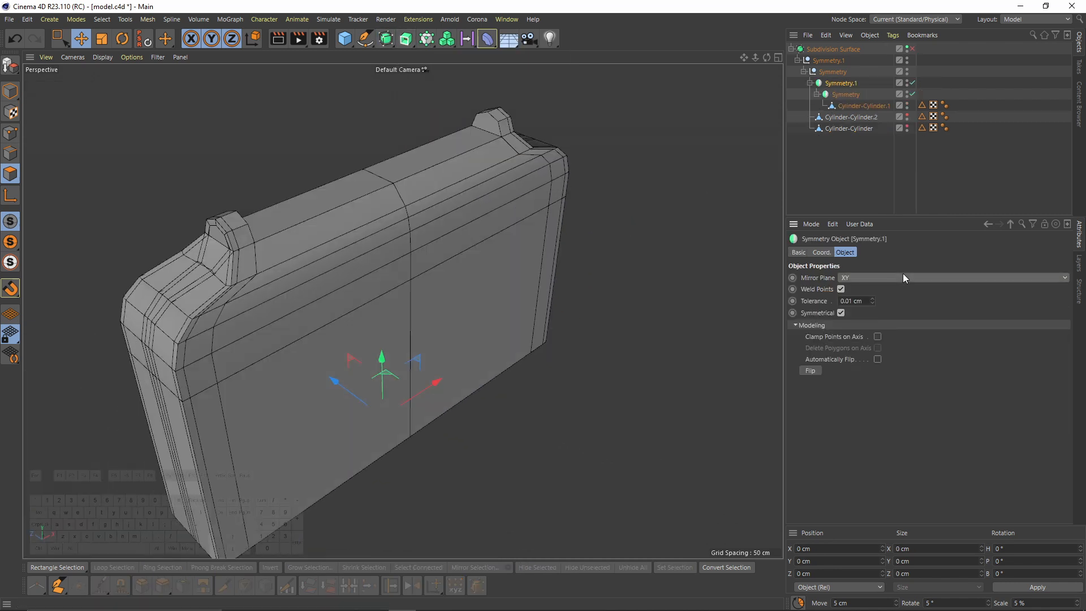
scroll(903, 275, down, 2)
alt+middle_drag(673, 181, 716, 173)
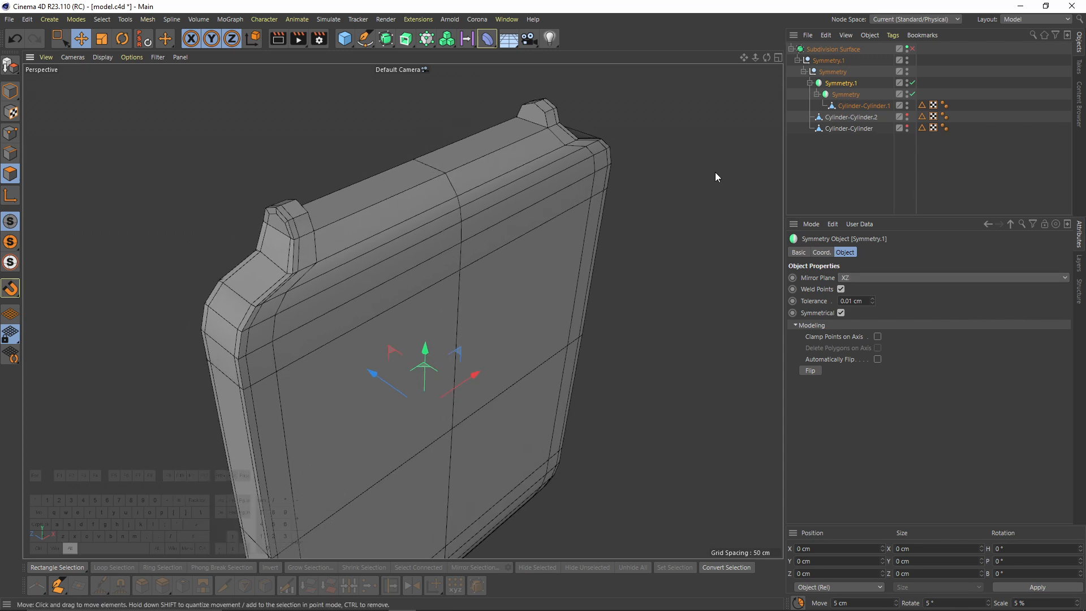
Enable Clamp Points on Axis for both Symmetry objects and select the case mesh inside them.
ctrl+click(846, 95)
click(878, 336)
click(857, 106)
Try to inset the recessed top and lug end faces by 0.34 cm with a maximum angle of 89°.
alt+middle_drag(484, 198, 478, 294)
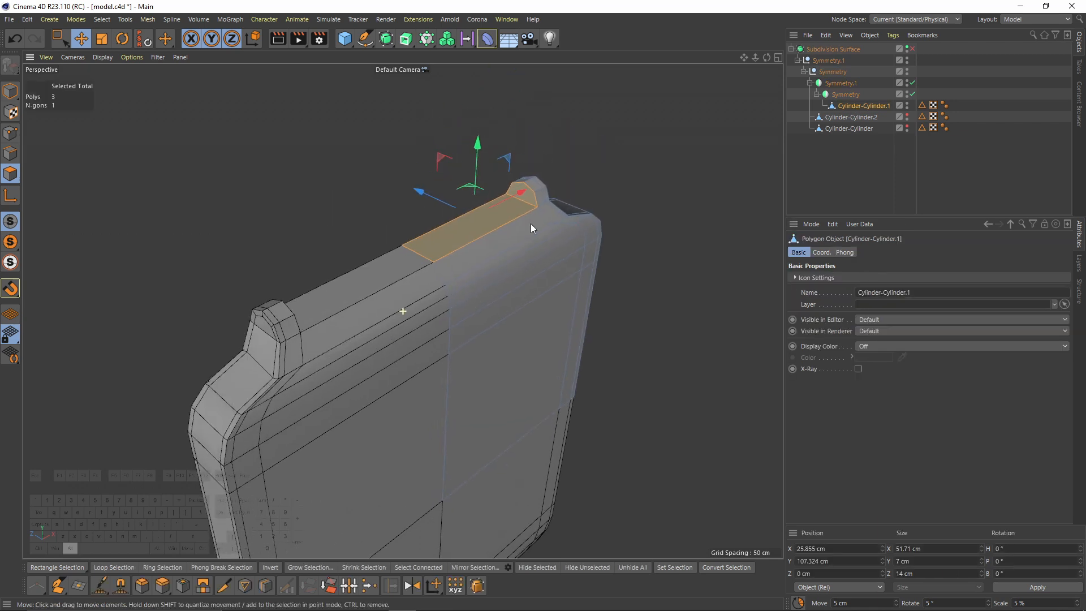
scroll(531, 220, up, 5)
alt+drag(536, 207, 569, 215)
right_click(586, 179)
click(621, 185)
scroll(563, 211, up, 3)
alt+drag(519, 165, 567, 158)
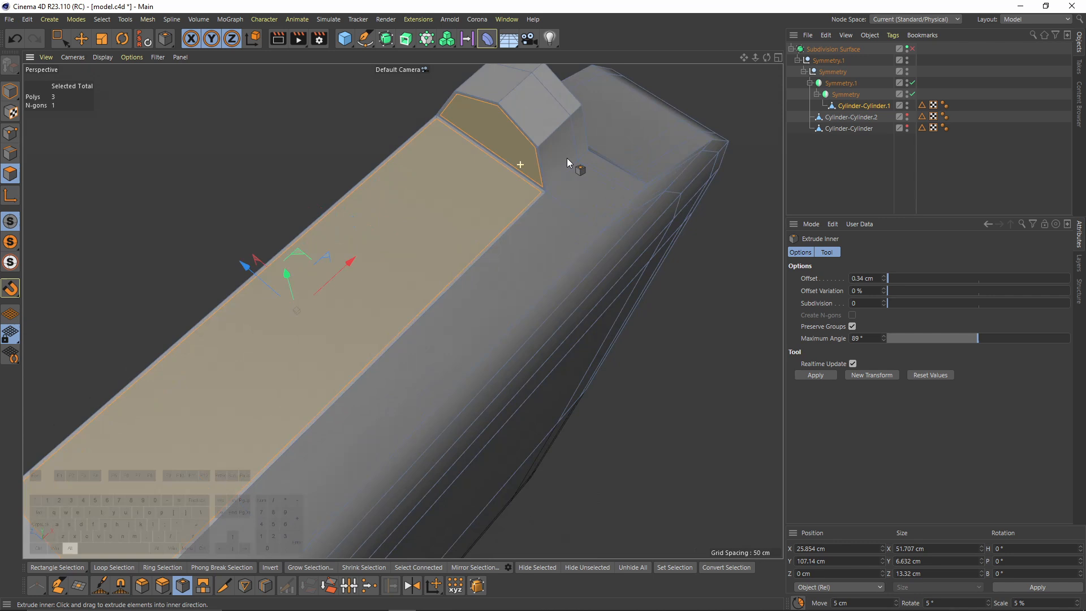
scroll(531, 158, up, 5)
scroll(537, 161, down, 3)
alt+middle_drag(541, 193, 596, 229)
key(ctrl+z)
Inset the recessed top and lug end faces as one group, using a larger maximum angle.
scroll(597, 229, down, 2)
drag(979, 338, 997, 338)
alt+drag(608, 229, 584, 205)
drag(693, 290, 703, 291)
key(Return)
key(Return)
Slide a clone of the strap recess's outer border edges by about 0.59 cm to form a support loop.
key(e)
double_click(395, 382)
shift+double_click(565, 165)
alt+drag(557, 168, 500, 232)
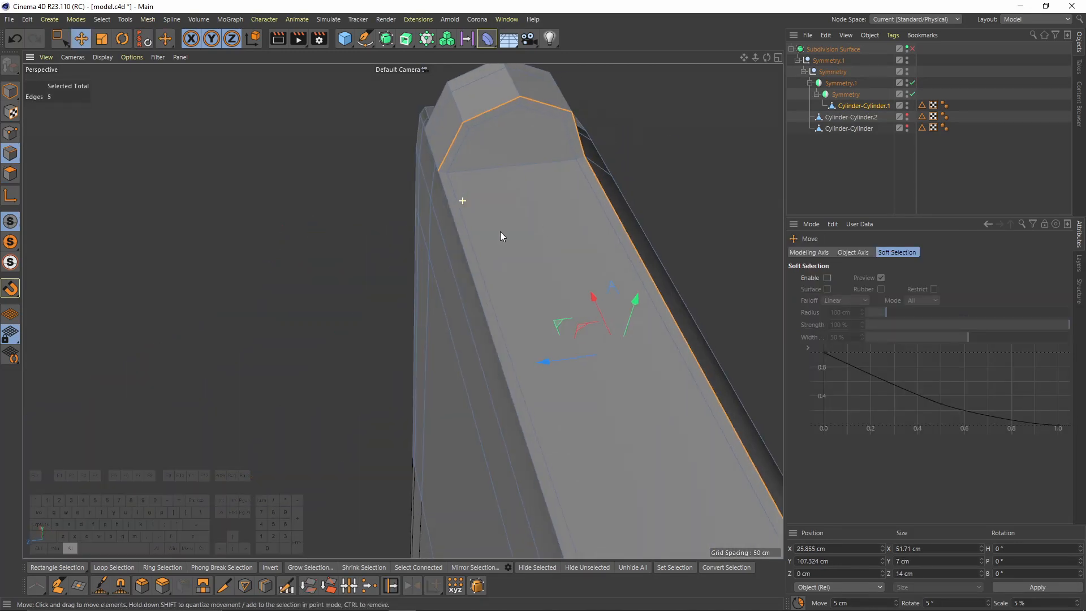
right_click(559, 185)
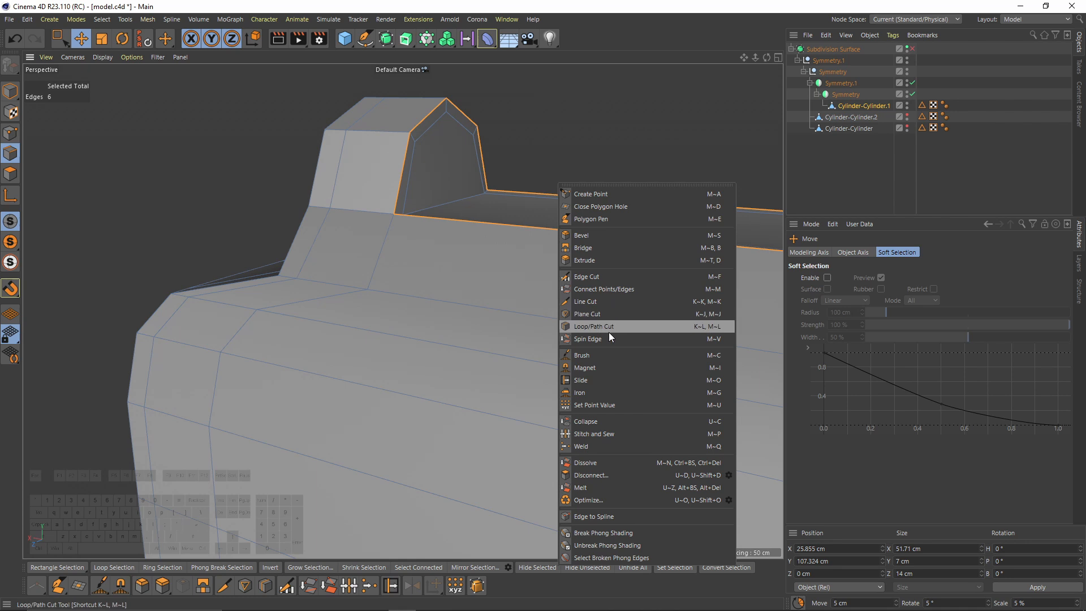
click(583, 380)
alt+drag(559, 340, 491, 289)
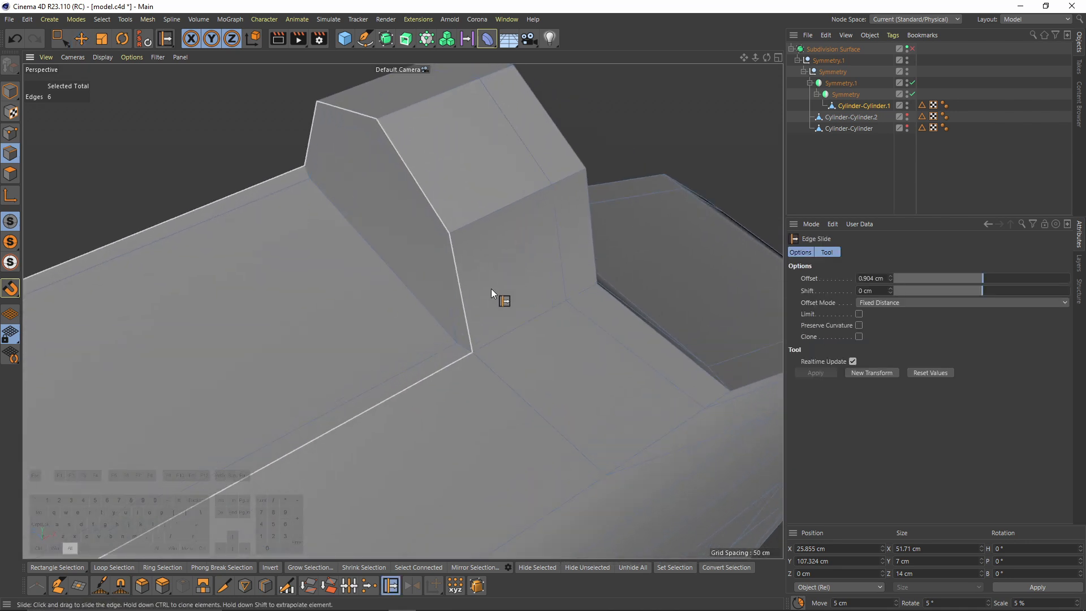
alt+right_drag(491, 289, 514, 284)
ctrl+drag(458, 321, 481, 329)
mouse_move(518, 311)
alt+right_down()
mouse_move(456, 324)
mouse_move(444, 286)
alt+right_up()
alt+drag(444, 286, 517, 275)
Cut an edge loop through the case just inward of the lug, at an offset of 8.872%.
key(q)
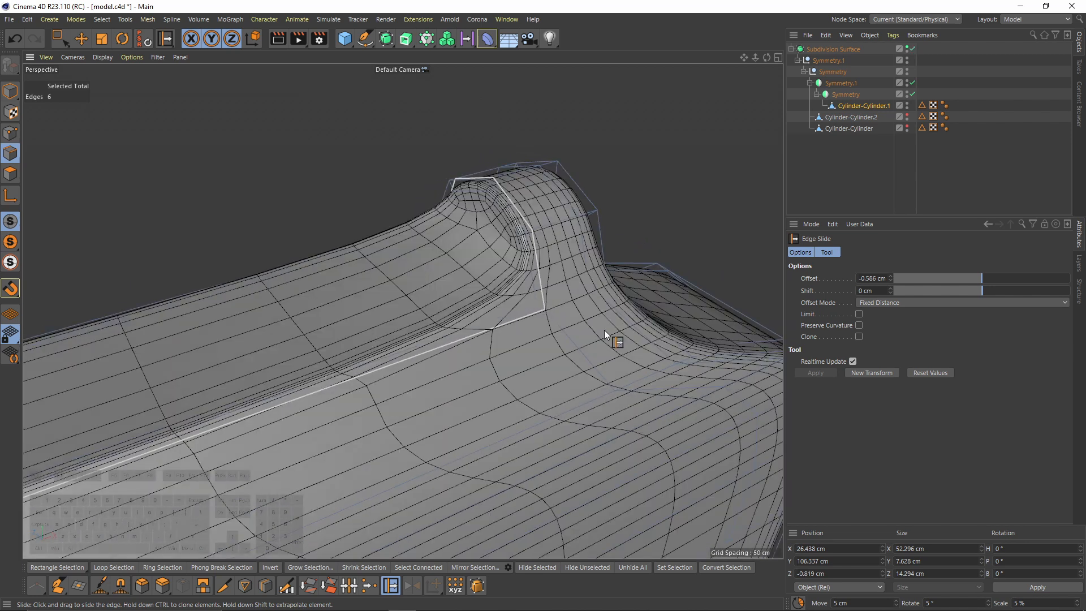
alt+drag(596, 326, 566, 348)
alt+right_drag(566, 347, 490, 253)
key(q)
right_click(490, 253)
click(532, 373)
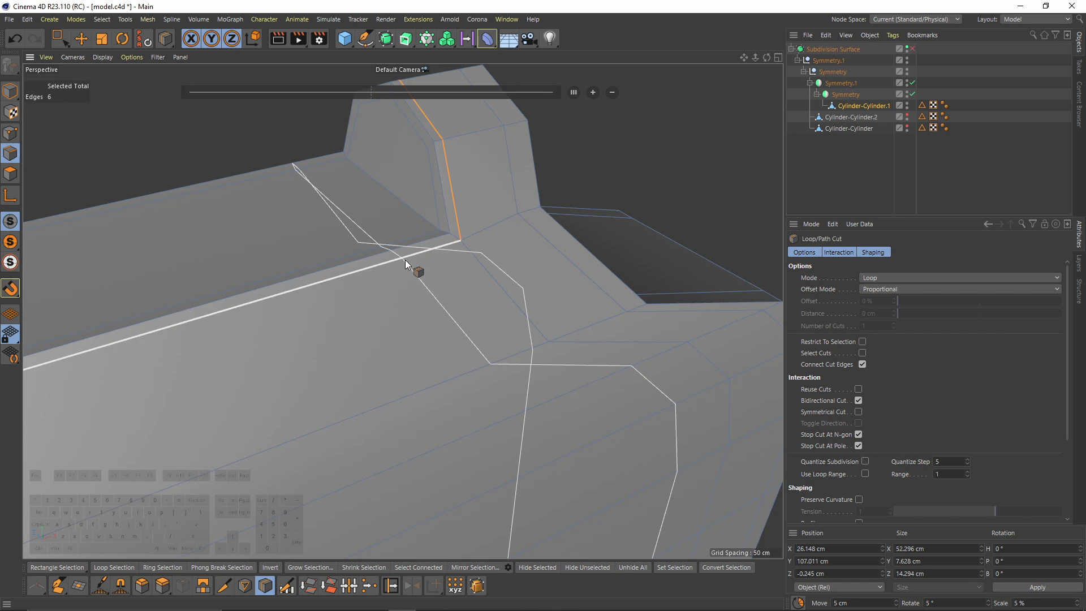
key(q)
key(q)
key(q)
key(q)
click(393, 261)
key(q)
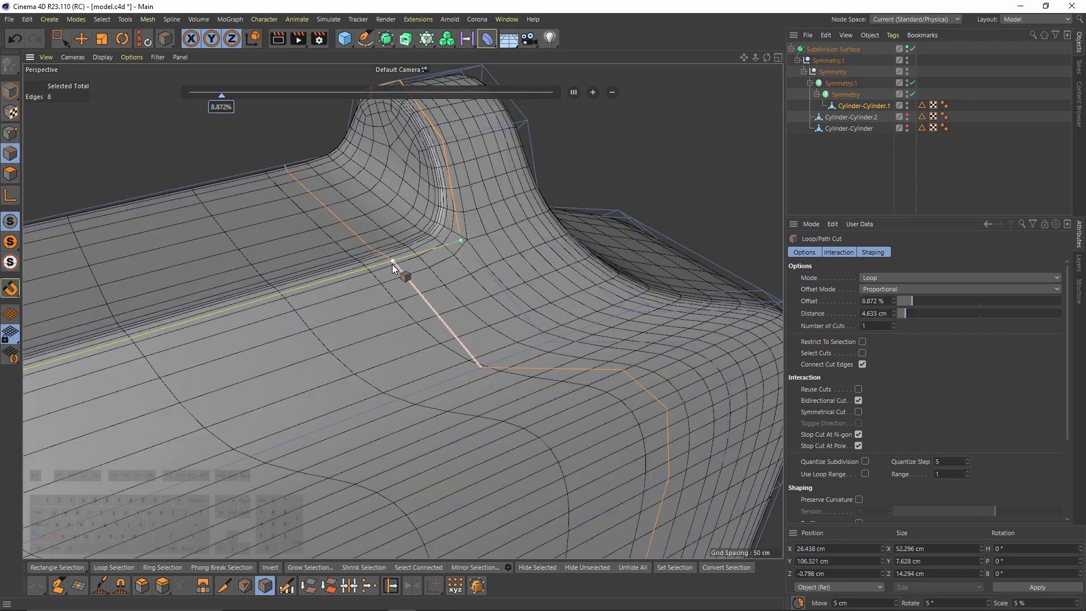
Examine the smoothed lug and the overall case form in Gouraud shading without wireframe lines.
alt+right_drag(394, 265, 370, 259)
alt+drag(371, 259, 447, 272)
click(926, 185)
key(n)
key(a)
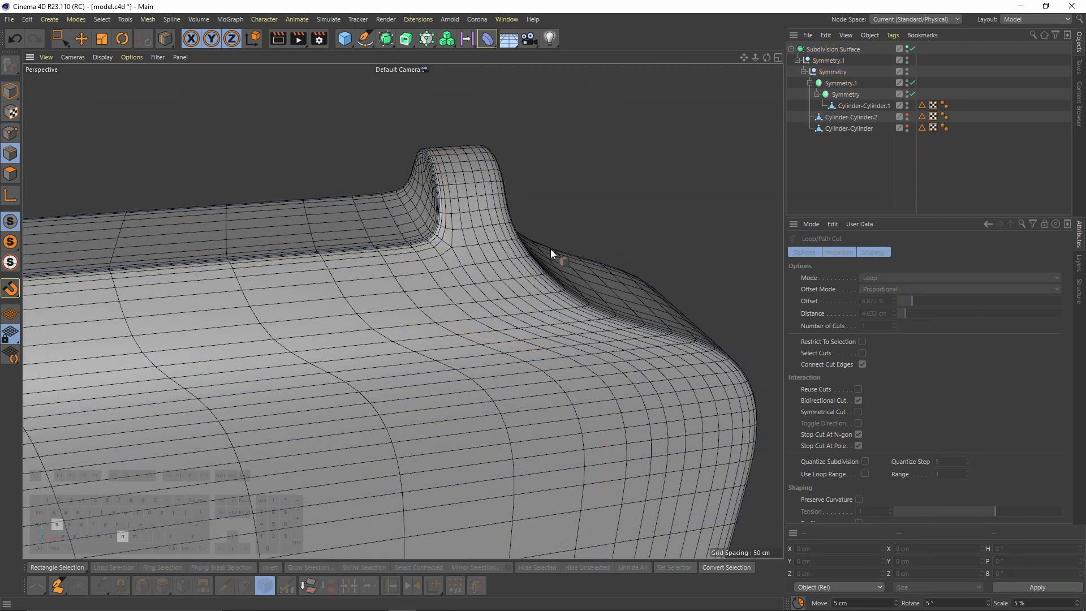
alt+drag(551, 249, 511, 212)
alt+right_drag(511, 211, 464, 218)
mouse_move(529, 267)
alt+mouse_down()
mouse_move(399, 169)
mouse_move(453, 180)
alt+mouse_up()
click(834, 50)
mouse_move(585, 225)
alt+mouse_down()
mouse_move(688, 229)
mouse_move(675, 286)
mouse_move(448, 227)
alt+mouse_up()
click(855, 106)
key(q)
alt+right_drag(448, 226, 531, 281)
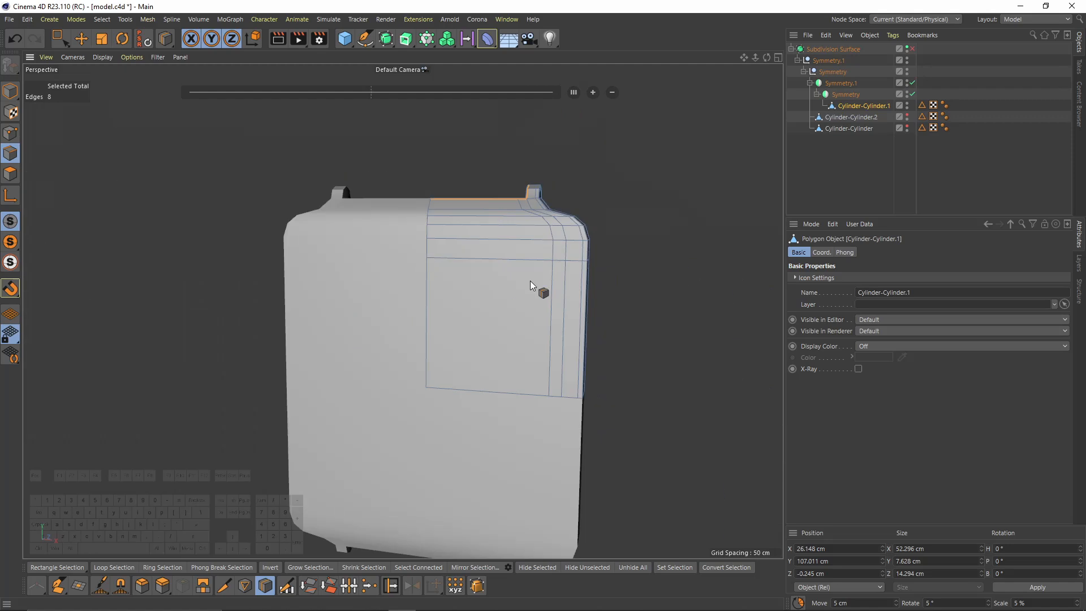
click(871, 176)
alt+drag(559, 228, 452, 189)
key(ctrl+z)
Flatten the row of case points below the lug along Y in the side view and raise it slightly.
alt+right_drag(453, 189, 492, 163)
alt+drag(434, 191, 358, 185)
key(F3)
alt+right_drag(339, 207, 458, 209)
alt+middle_drag(459, 210, 410, 278)
key(space)
drag(247, 221, 540, 265)
key(t)
drag(369, 164, 366, 236)
key(e)
drag(368, 190, 371, 178)
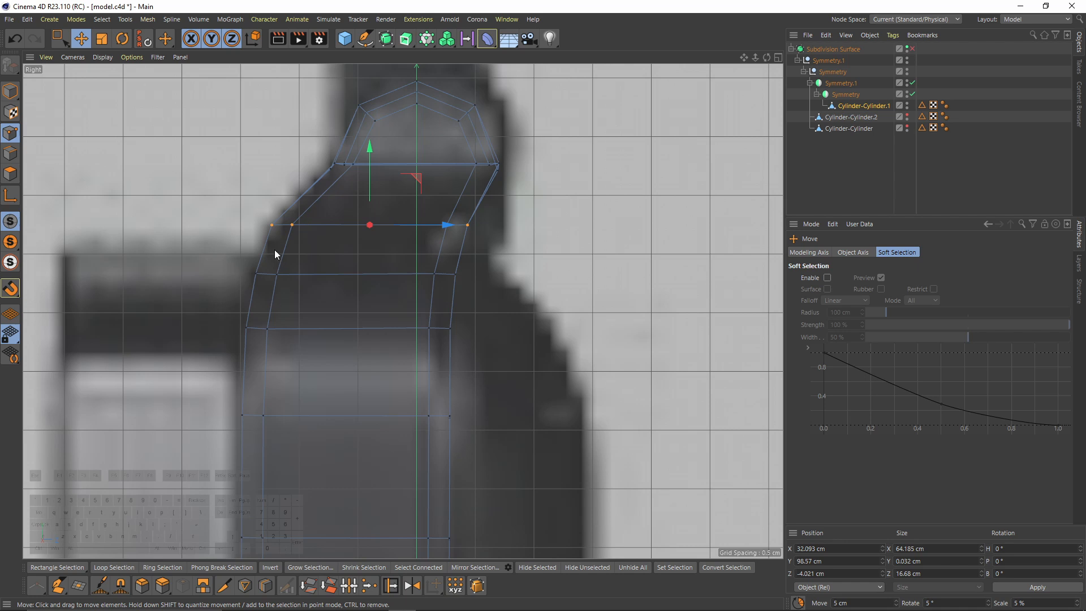
Reposition individual case points below the lug in the side view to follow the reference outline.
scroll(302, 264, up, 3)
key(space)
drag(226, 261, 306, 305)
drag(238, 197, 336, 250)
drag(211, 320, 276, 384)
drag(231, 179, 584, 262)
drag(299, 202, 361, 213)
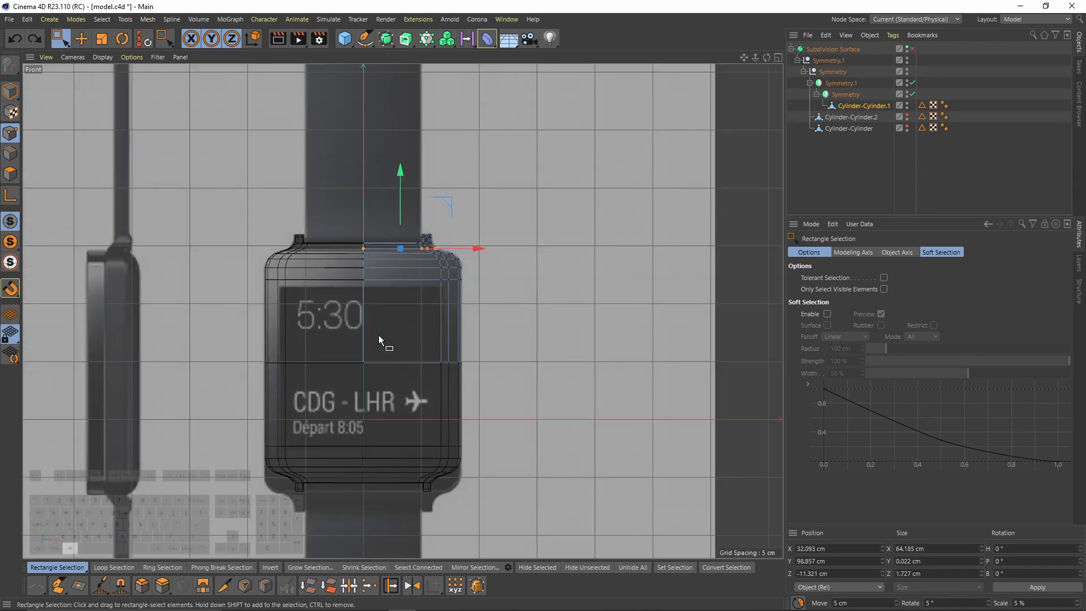
Make the case's nested symmetry editable, move the resulting mesh out beside the other parts, and delete the leftover parent.
click(848, 85)
key(c)
click(811, 84)
drag(853, 106, 851, 112)
click(841, 83)
key(Delete)
click(841, 84)
Show the Cylinder-Cylinder.2 and Cylinder-Cylinder parts in the viewport alongside the case.
scroll(427, 288, up, 3)
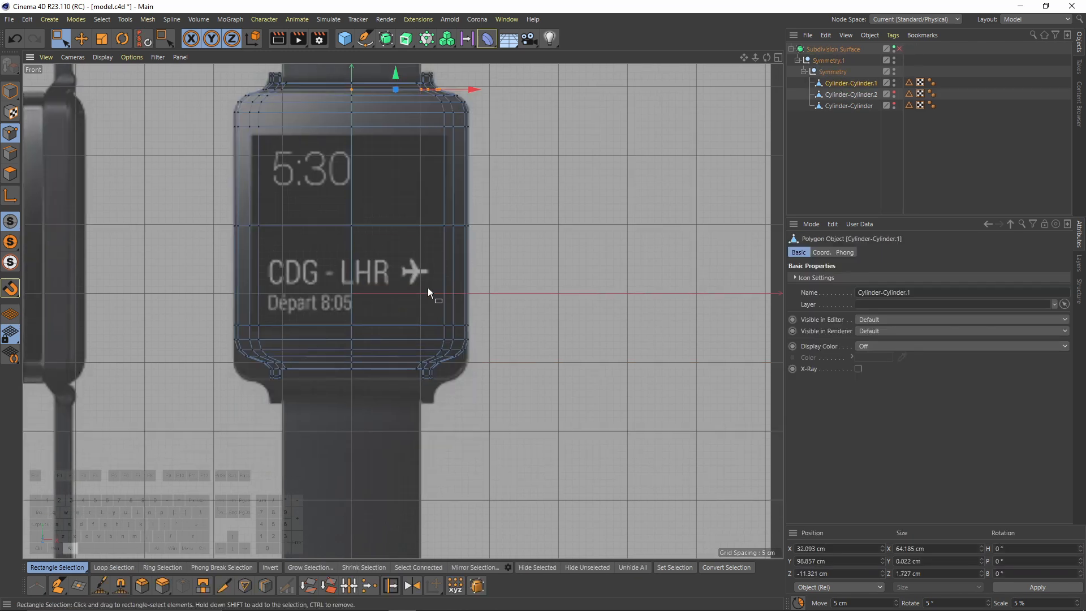
click(894, 91)
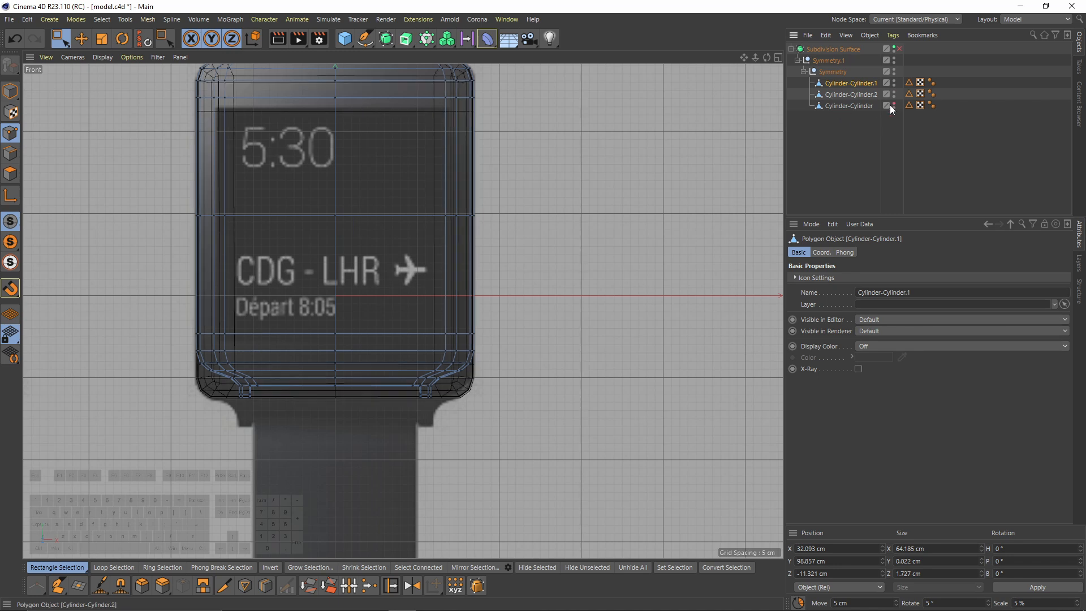
click(895, 104)
Move the case's lower points and lugs down about 17 cm in the front view to match the reference.
drag(148, 257, 458, 416)
scroll(325, 219, up, 4)
drag(285, 224, 289, 267)
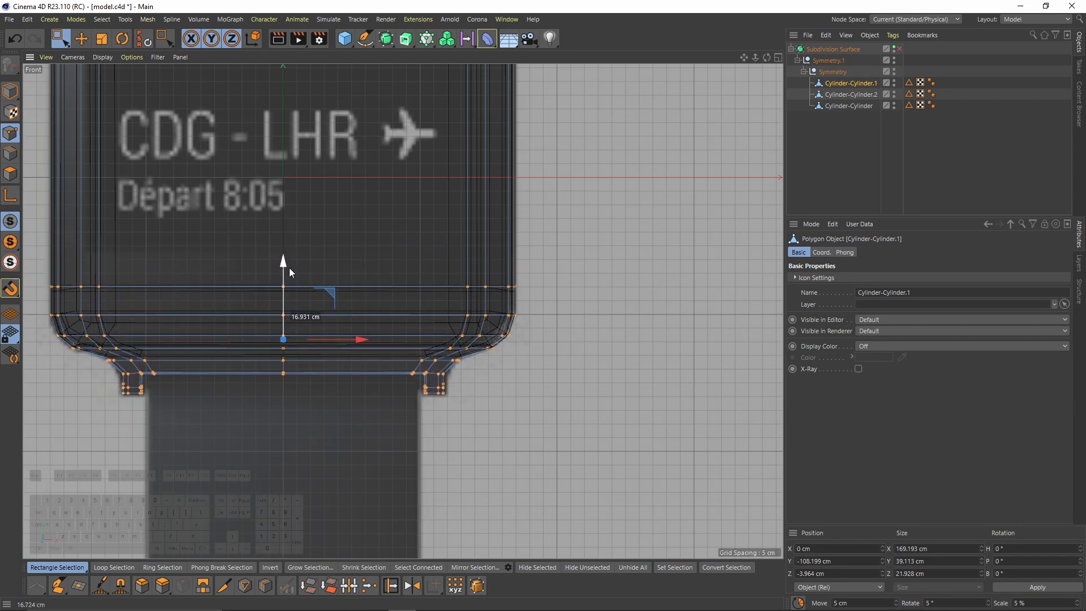
scroll(371, 301, up, 5)
scroll(198, 253, down, 3)
scroll(198, 252, up, 2)
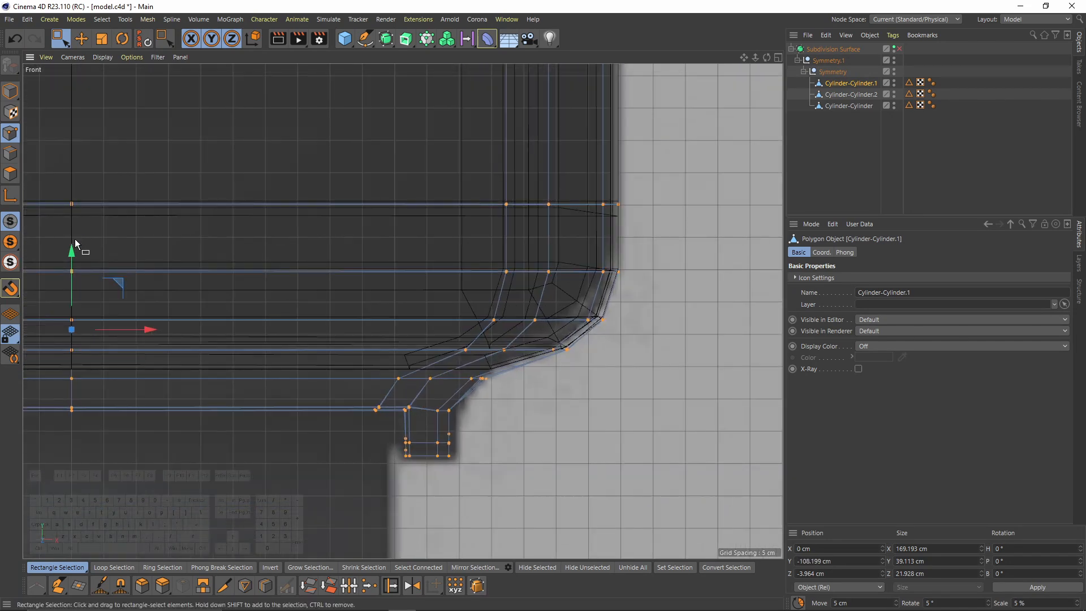
drag(76, 264, 77, 264)
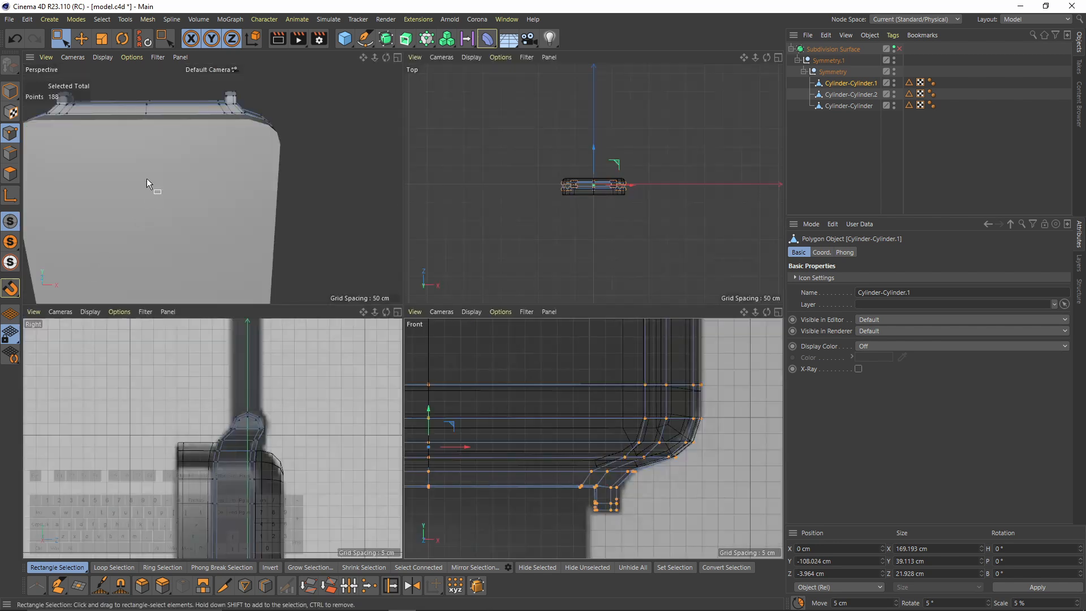
Shift the case points at one side of the upper lug's base outward in the side view.
middle_click(147, 179)
alt+drag(339, 293, 423, 254)
alt+middle_drag(423, 253, 456, 269)
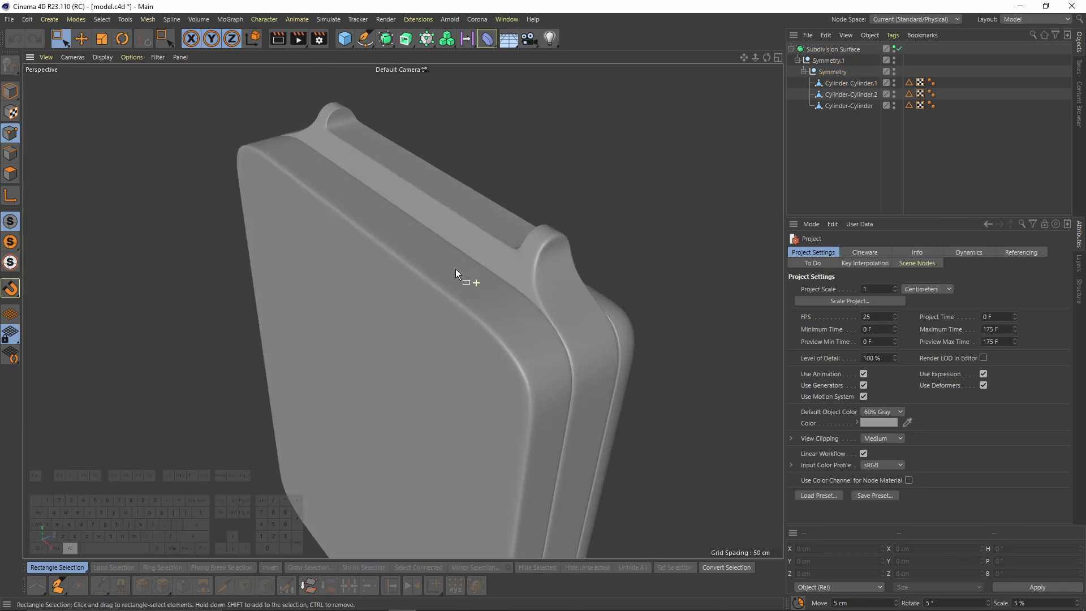
alt+right_drag(456, 269, 484, 254)
alt+drag(484, 255, 496, 249)
click(860, 83)
alt+drag(594, 246, 540, 284)
key(q)
middle_click(540, 284)
middle_click(319, 388)
scroll(418, 278, up, 5)
drag(361, 230, 470, 284)
Examine the smoothed lug up close, including the corner where it meets the strap recess.
middle_click(456, 251)
middle_click(316, 221)
scroll(470, 284, up, 2)
key(q)
click(909, 171)
alt+drag(546, 294, 619, 317)
alt+drag(594, 254, 343, 253)
alt+drag(343, 253, 315, 228)
scroll(505, 226, up, 3)
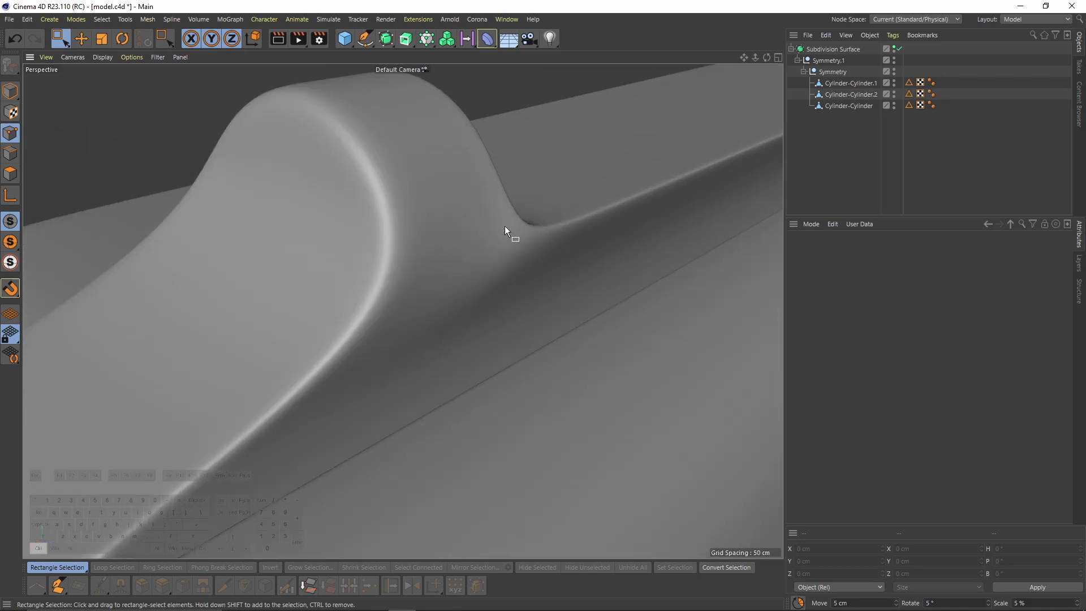
Weld the two extra points below the recess border onto the border points beside the lug, using Slide.
key(ctrl+z)
key(ctrl+z)
alt+drag(548, 243, 64, 172)
key(m)
key(o)
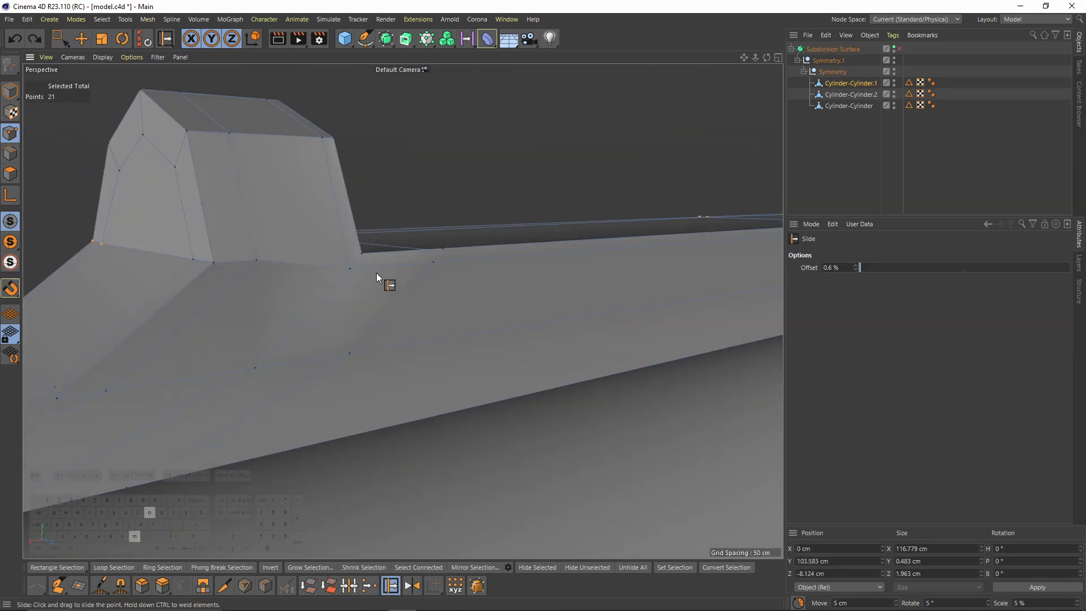
ctrl+drag(347, 267, 361, 254)
alt+middle_drag(431, 259, 372, 253)
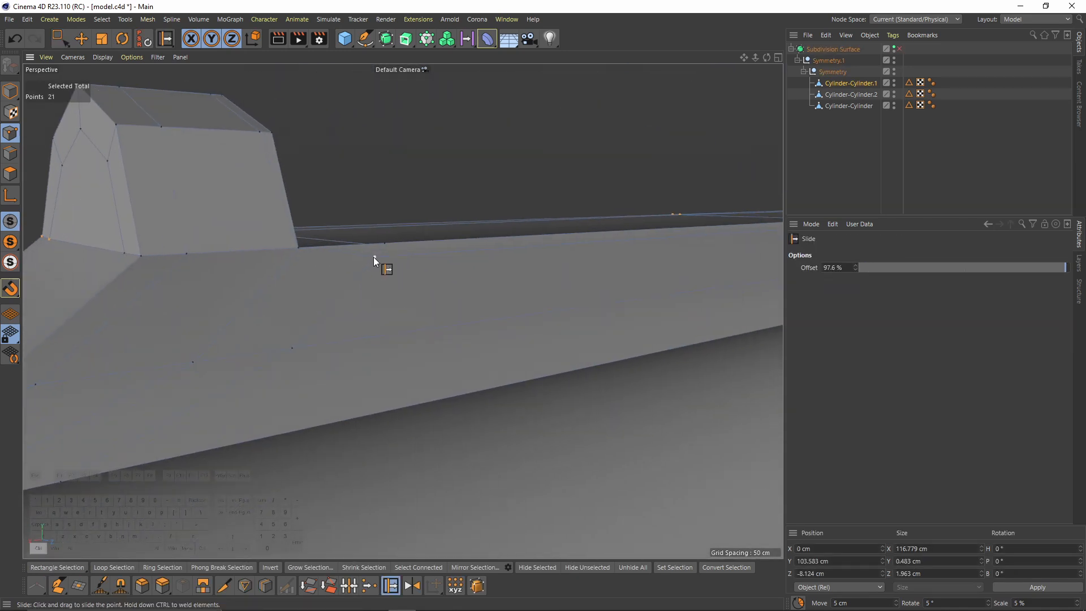
ctrl+drag(374, 257, 385, 246)
Examine the welded recess corner and the opposite lug, both unsmoothed and smoothed.
alt+middle_drag(452, 249, 358, 246)
alt+drag(359, 246, 630, 256)
alt+middle_drag(631, 256, 575, 285)
alt+middle_drag(696, 283, 521, 296)
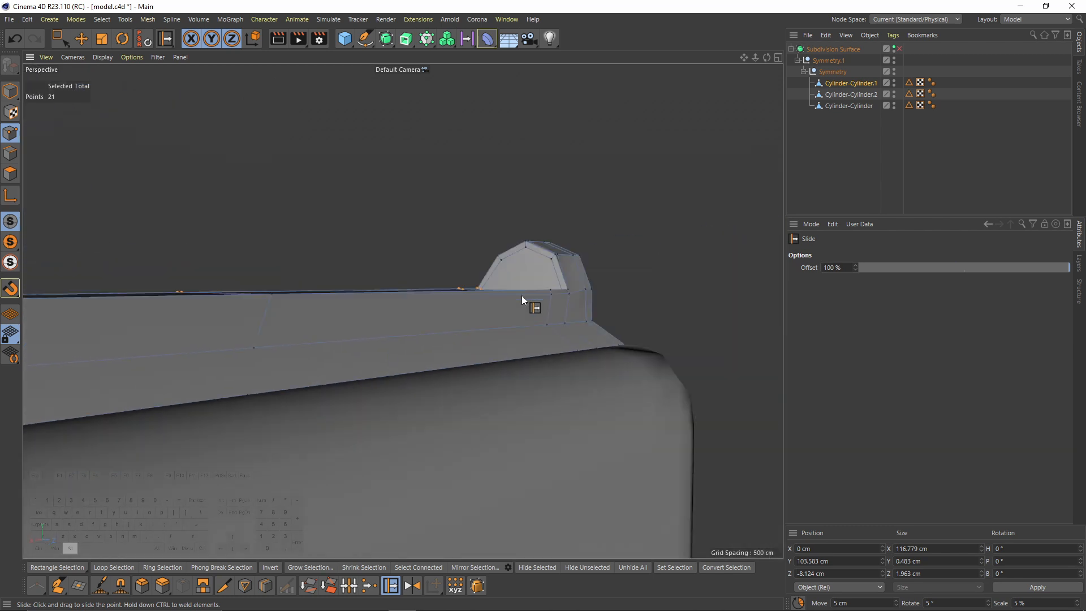
scroll(522, 296, up, 3)
alt+drag(579, 293, 537, 287)
alt+middle_drag(121, 323, 500, 250)
alt+right_drag(500, 250, 527, 300)
key(q)
click(837, 164)
alt+drag(520, 320, 496, 365)
scroll(497, 339, down, 3)
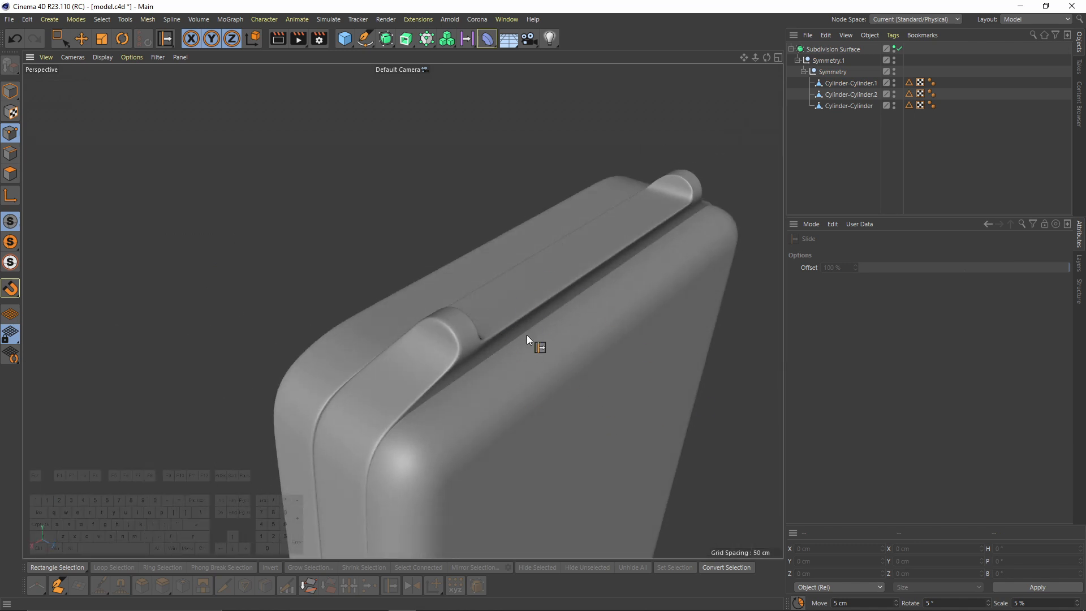
alt+drag(490, 360, 530, 291)
alt+middle_drag(520, 414, 551, 250)
alt+drag(551, 249, 502, 340)
Adjust the case points around the upper lug's base in the side view to refine its transition.
click(854, 83)
key(q)
scroll(471, 372, up, 5)
key(space)
key(F3)
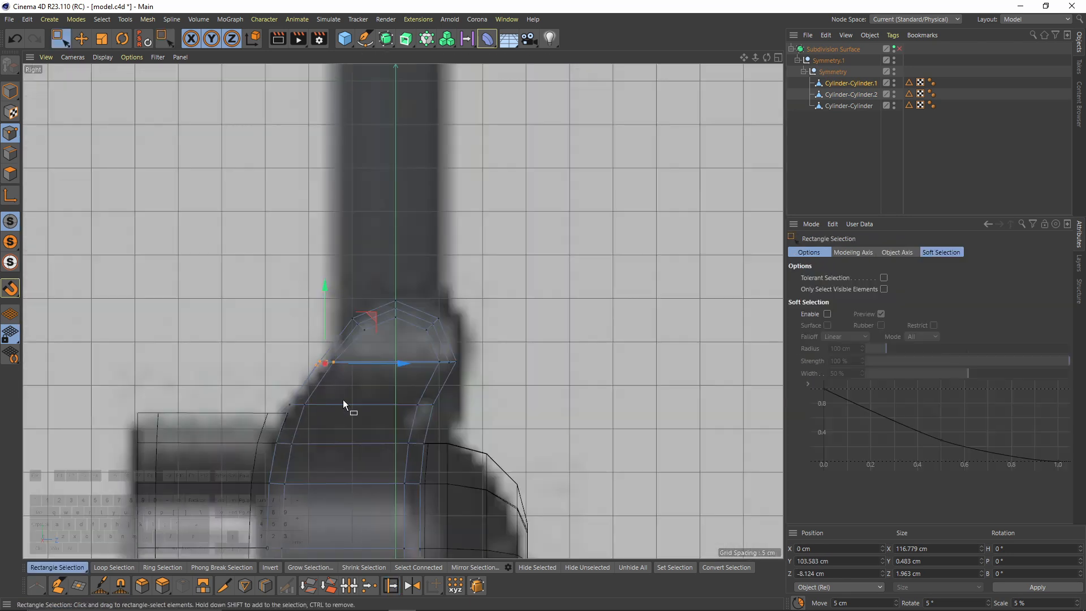
alt+middle_drag(343, 400, 293, 225)
scroll(293, 225, up, 5)
drag(293, 225, 343, 274)
drag(387, 253, 492, 331)
key(F1)
key(m)
key(o)
scroll(492, 332, up, 3)
Examine the smoothed case in perspective, and the lower strap of the reference in the front view.
alt+drag(409, 382, 566, 283)
scroll(565, 283, down, 5)
key(q)
click(884, 196)
scroll(366, 159, up, 5)
alt+drag(366, 159, 396, 192)
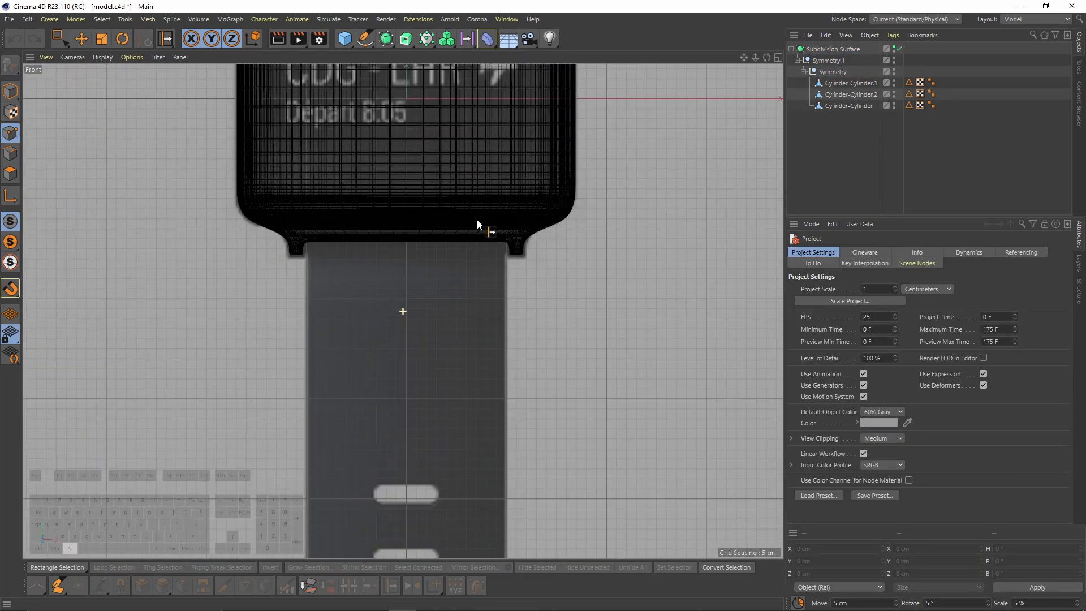
scroll(477, 224, down, 6)
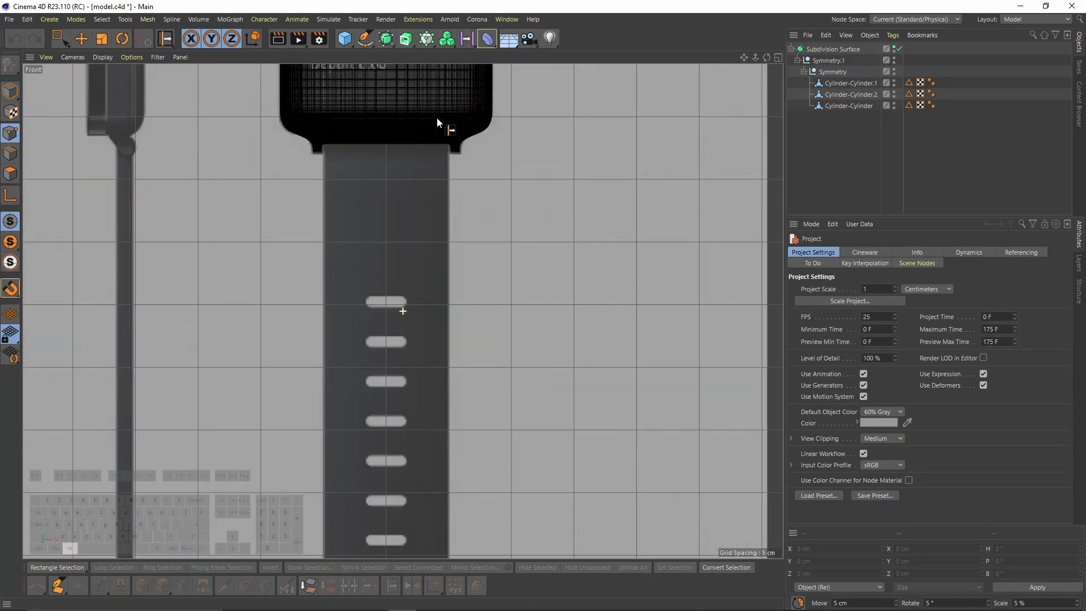
Add a plane and move it down over the lower strap in the front view.
click(344, 38)
click(446, 76)
alt+middle_drag(390, 248, 407, 385)
scroll(863, 330, down, 3)
alt+middle_drag(479, 275, 468, 380)
scroll(468, 380, down, 4)
key(e)
drag(391, 239, 405, 340)
Narrow the plane to match the strap's edges and set its width to 100 cm.
drag(613, 228, 405, 231)
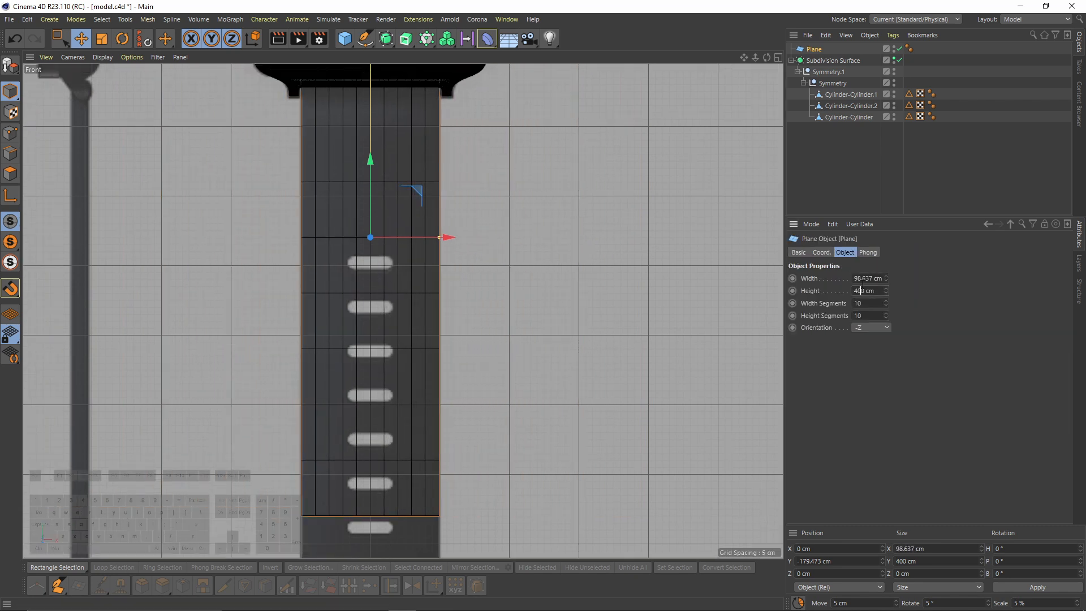
double_click(869, 278)
text(100)
key(Return)
Move the plane down along Y until its centre lines up with the first strap hole, at about -197.5 cm.
alt+middle_drag(447, 274, 455, 318)
mouse_move(413, 318)
alt+right_down()
mouse_move(441, 318)
mouse_move(413, 318)
alt+right_up()
alt+middle_drag(413, 318, 424, 383)
alt+middle_drag(405, 149, 391, 240)
scroll(391, 240, down, 2)
drag(376, 159, 387, 334)
key(ctrl+z)
drag(377, 162, 373, 368)
scroll(395, 216, up, 4)
scroll(395, 216, up, 2)
drag(386, 219, 383, 315)
key(ctrl+z)
scroll(389, 297, up, 2)
drag(385, 275, 390, 312)
Set the plane's height to 30 cm and try a copy of it over the second strap hole.
drag(854, 291, 893, 295)
text(30)
key(Return)
alt+middle_drag(387, 368, 395, 233)
alt+middle_drag(435, 170, 420, 137)
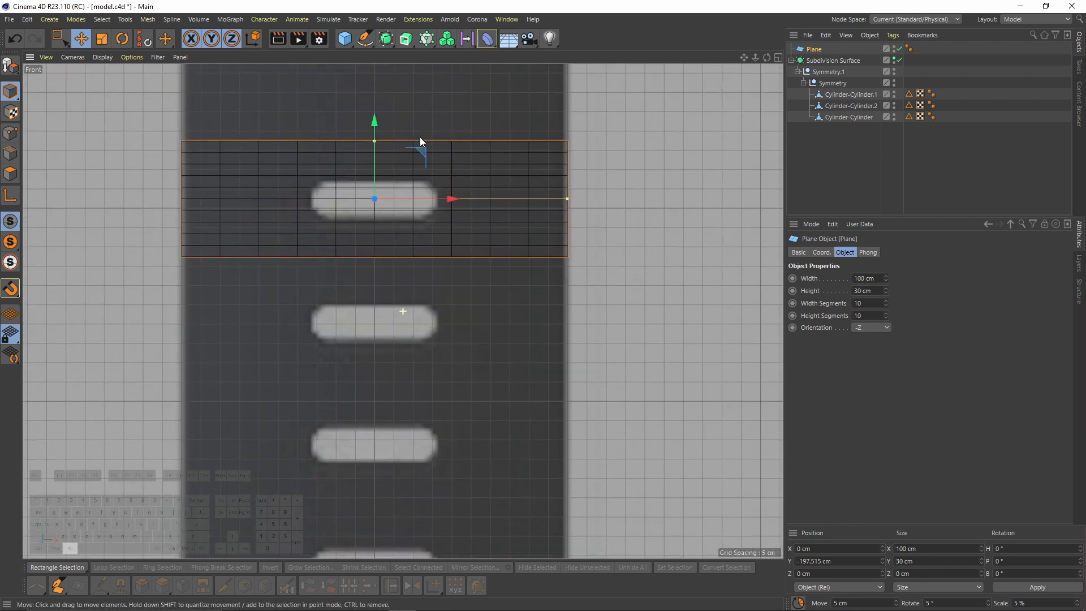
ctrl+drag(376, 123, 381, 246)
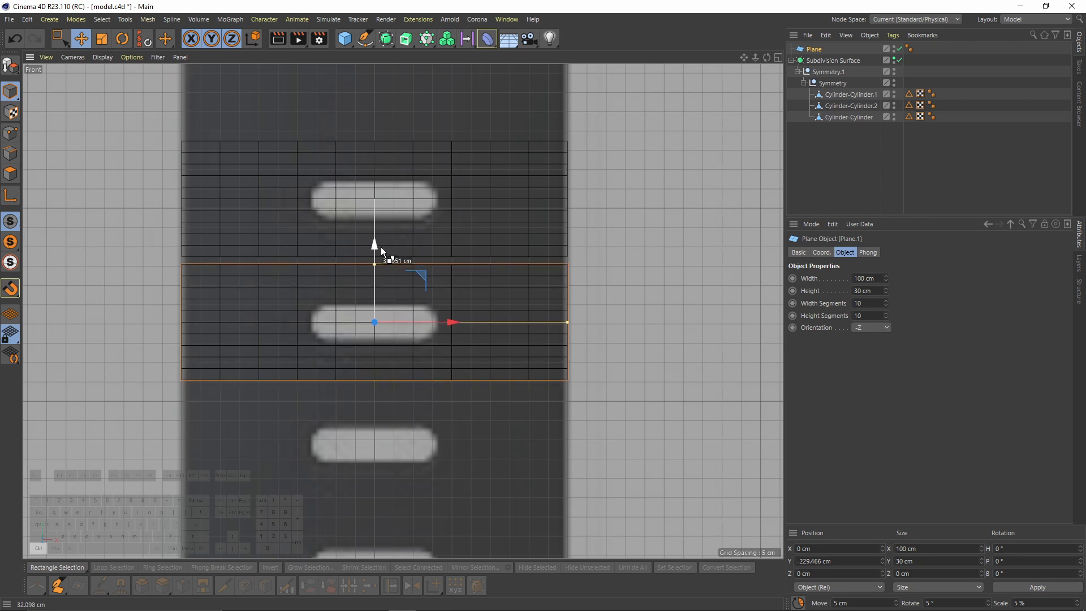
key(ctrl+z)
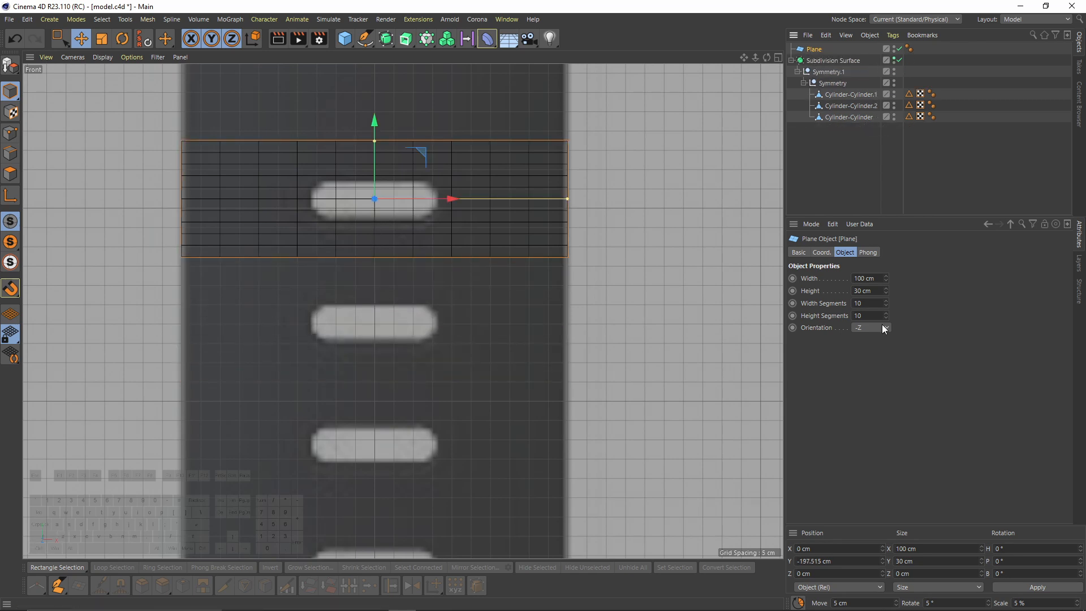
Set the plane's height to 32 cm and test the hole spacing with a temporary copy over the second hole.
click(867, 291)
text(32)
key(Return)
ctrl+drag(373, 124, 405, 249)
key(ctrl+z)
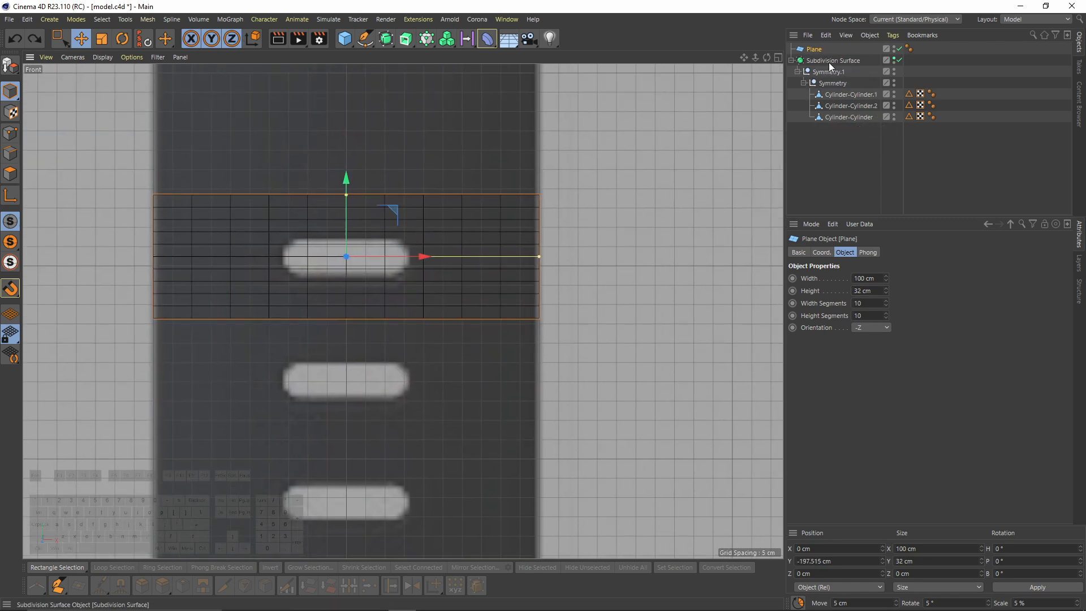
Set the plane's width segments and height segments to 4 each.
click(860, 303)
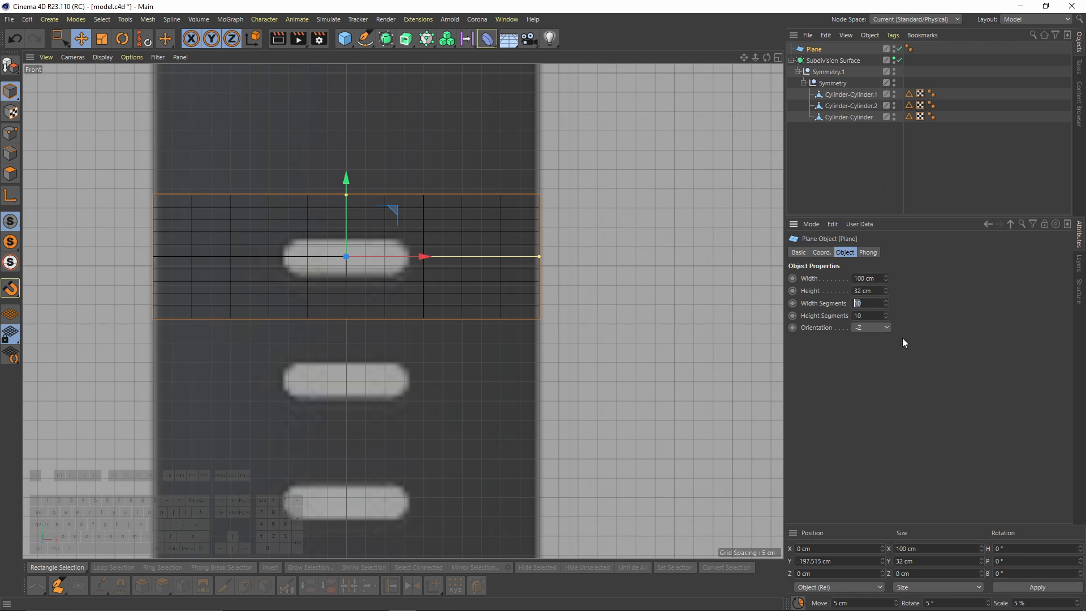
text(4)
key(Tab)
text(4)
key(Return)
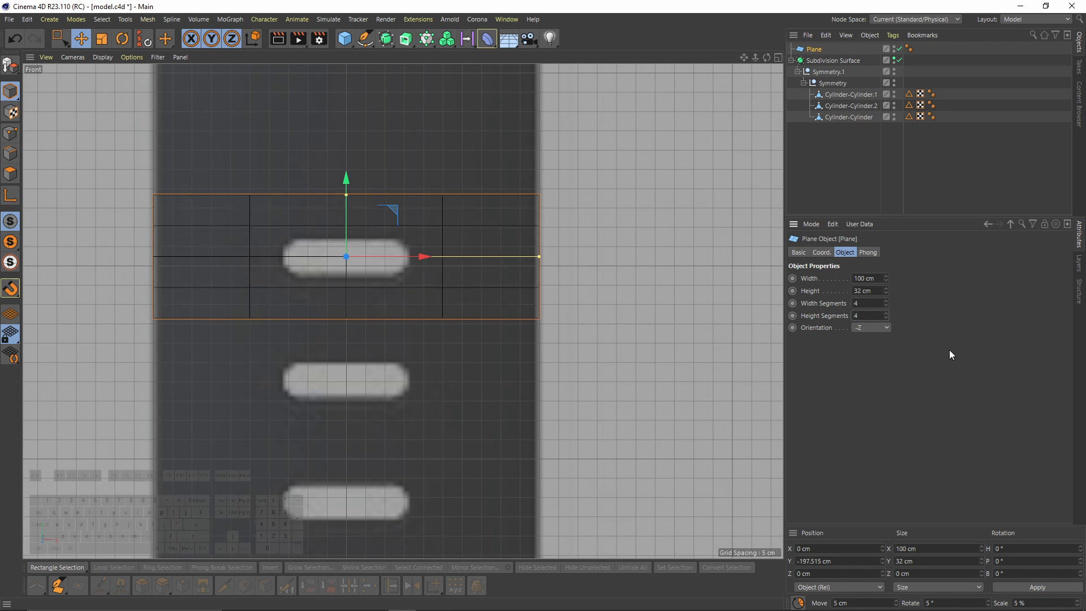
Add a disc with 8 rotation segments and set its orientation to +Z.
scroll(430, 213, down, 2)
scroll(334, 258, up, 4)
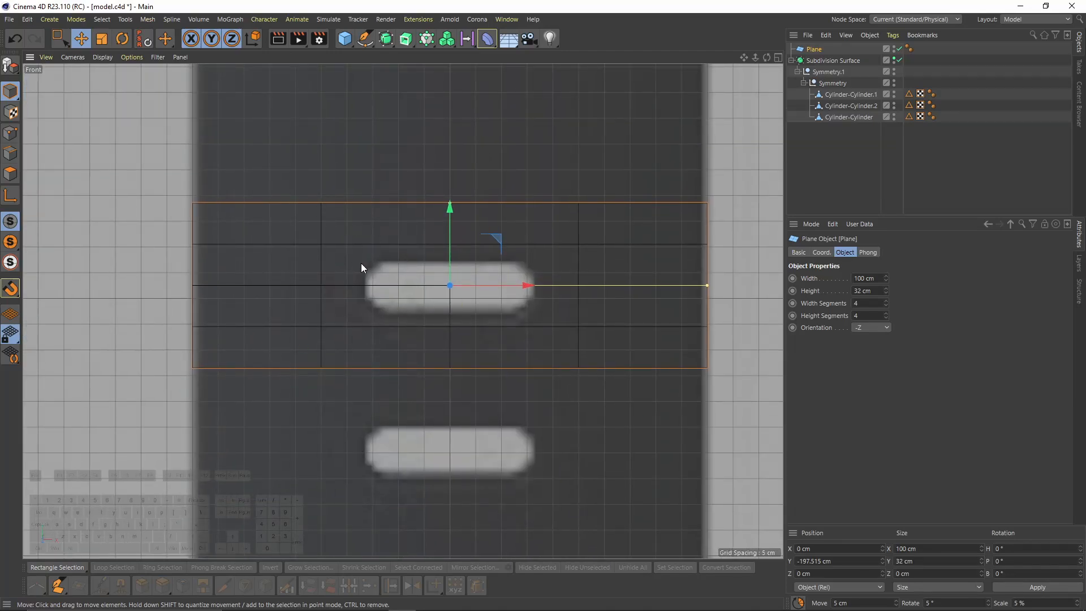
scroll(407, 288, down, 5)
alt+middle_drag(478, 292, 435, 269)
scroll(394, 280, down, 1)
scroll(392, 311, up, 4)
click(344, 39)
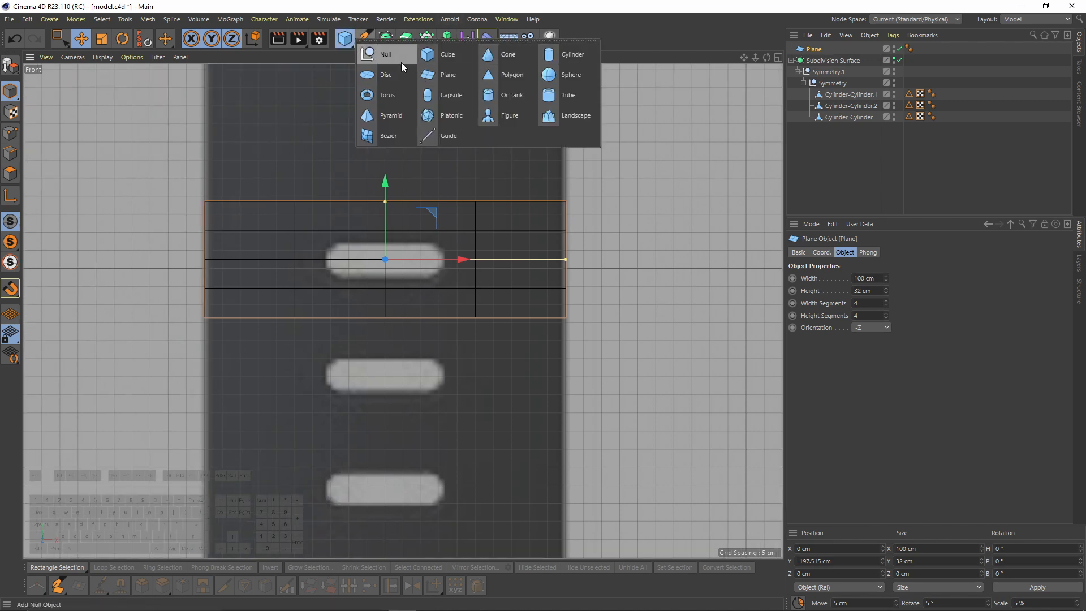
click(386, 74)
alt+middle_drag(510, 235, 470, 317)
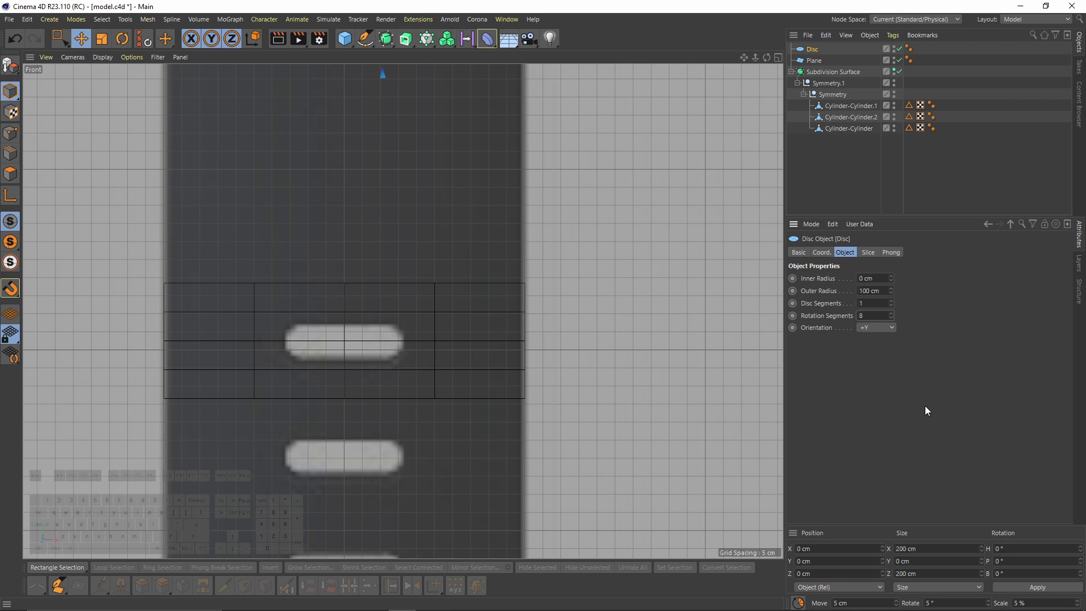
scroll(457, 318, down, 5)
click(876, 328)
click(874, 331)
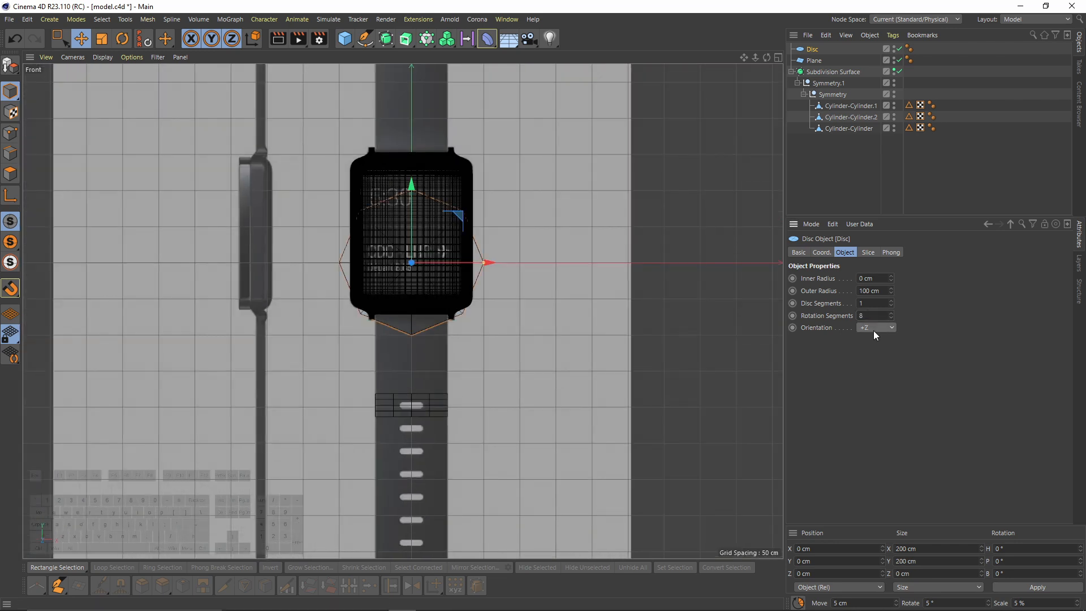
Move the disc onto the first strap hole and scale it down to about 10.8 cm across.
key(e)
drag(457, 243, 449, 360)
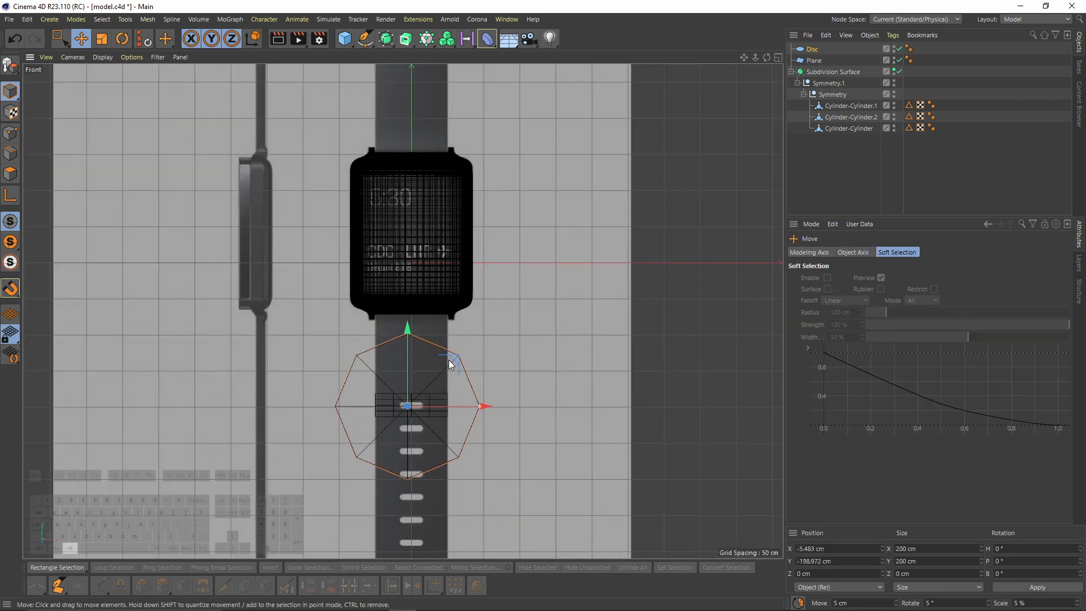
scroll(458, 374, up, 4)
key(t)
drag(476, 405, 111, 517)
scroll(466, 387, up, 5)
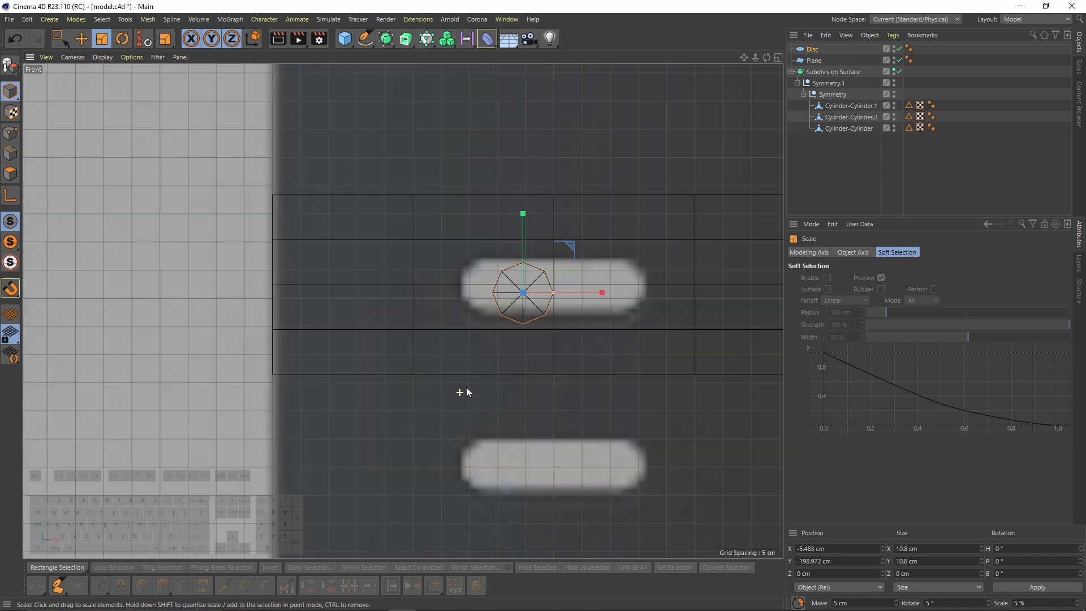
Fit the disc over the left rounded end of the first strap hole, scaling it to about 11.8 cm across.
key(e)
drag(570, 243, 538, 237)
key(t)
drag(539, 387, 585, 376)
key(e)
middle_drag(530, 303, 335, 314)
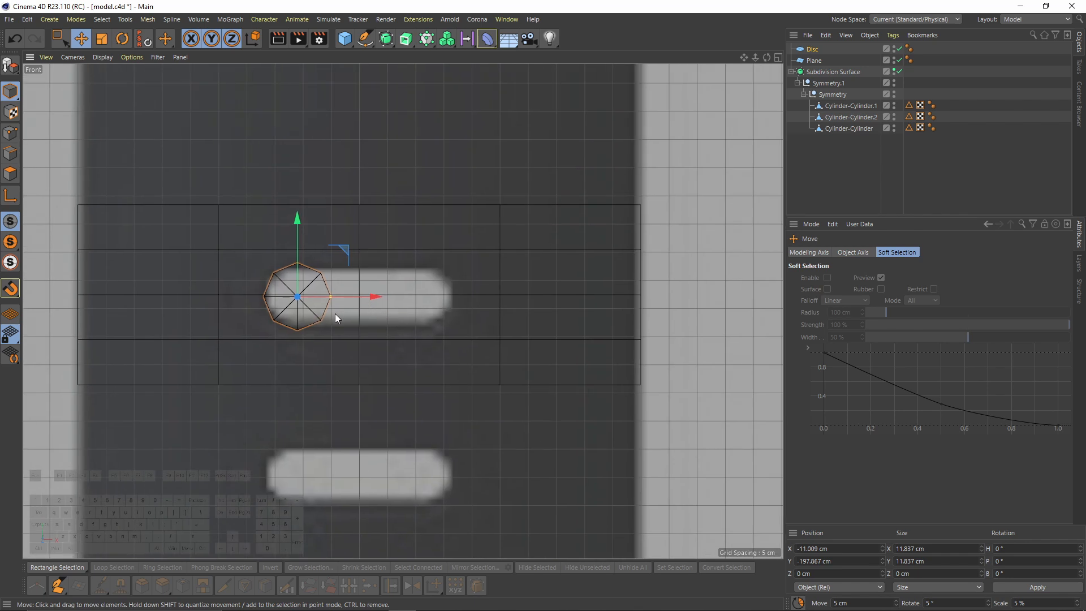
Copy the disc to the hole's right end and merge both discs with Connect Objects + Delete.
drag(369, 298, 492, 306)
ctrl+click(817, 60)
right_click(816, 55)
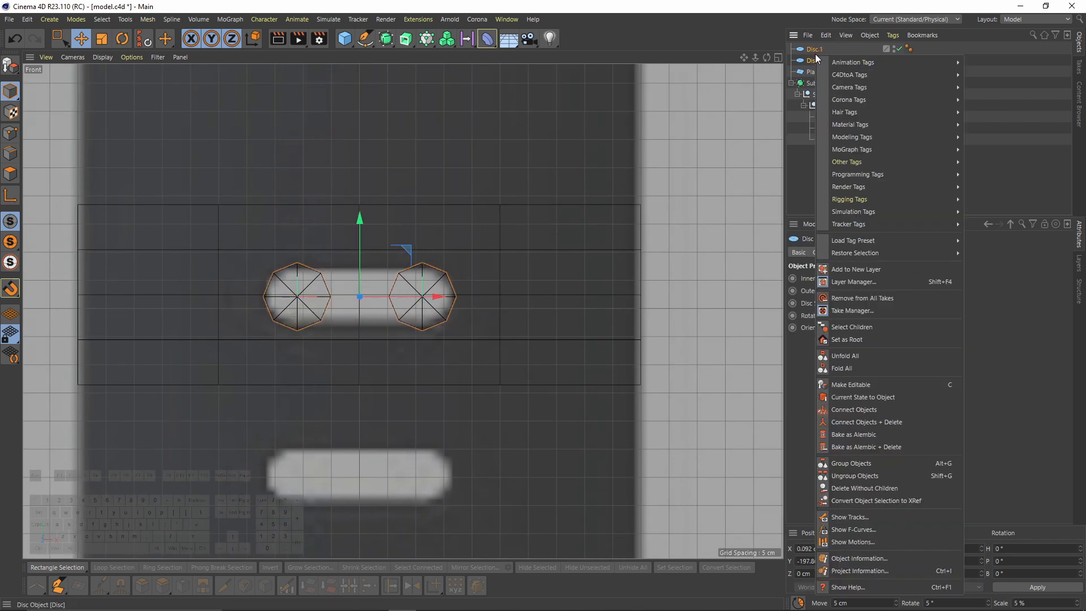
click(866, 422)
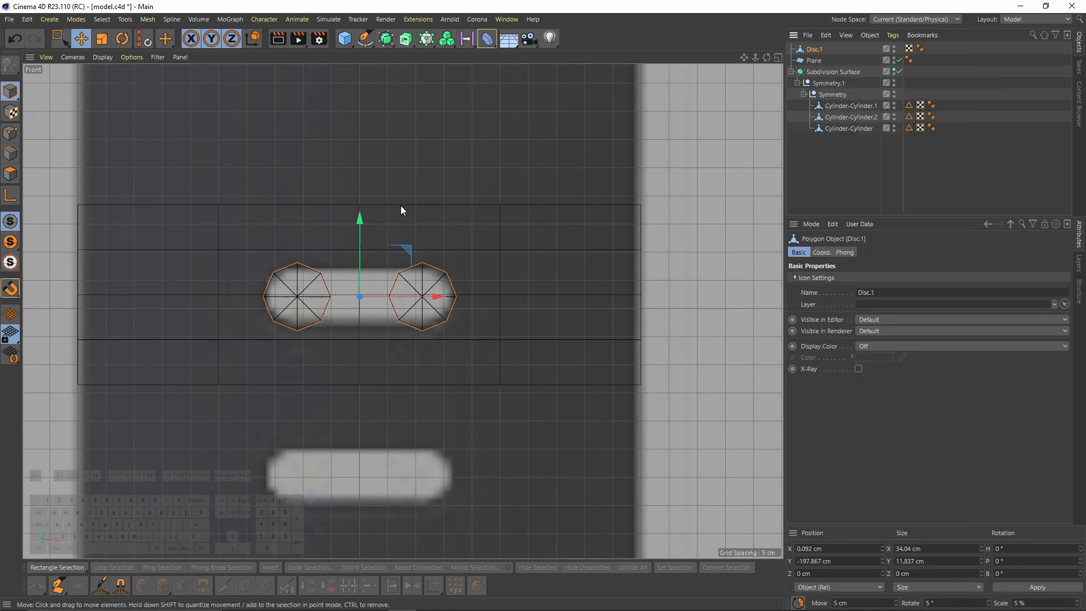
Start editing the merged discs' points with Live Selection at the first strap hole.
click(10, 133)
scroll(367, 276, up, 4)
key(0)
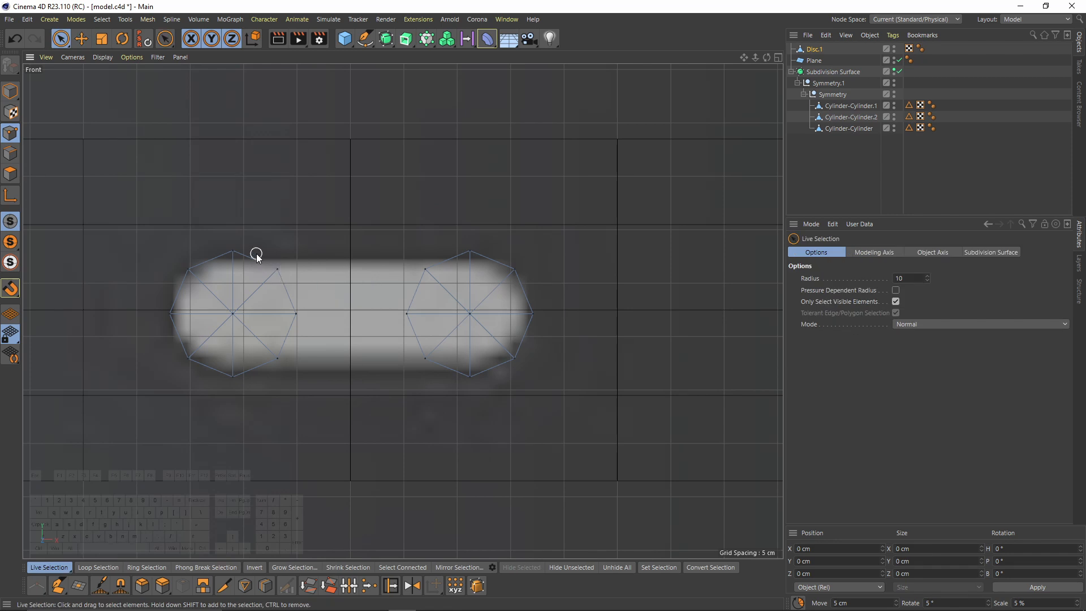
Delete the inward-facing half of the points on both discs, leaving only the rounded outer ends.
drag(245, 235, 332, 412)
key(Delete)
drag(362, 244, 431, 413)
key(Delete)
Join the straight inner edges of the two half discs into one slot shape with Stitch and Sew.
click(10, 154)
drag(228, 246, 240, 382)
drag(436, 222, 484, 380)
right_click(586, 311)
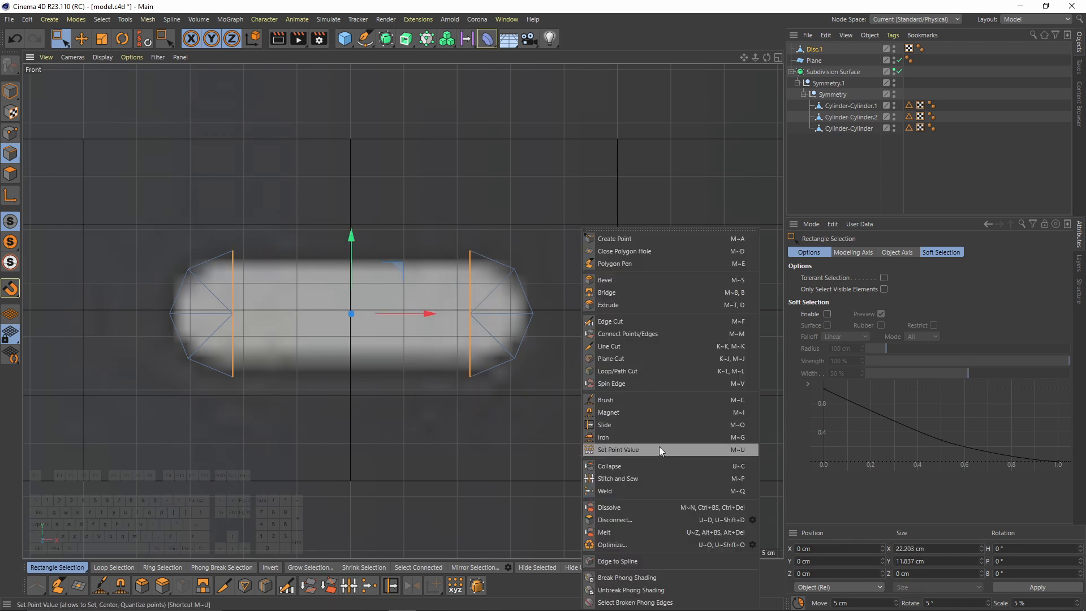
click(660, 451)
right_click(587, 362)
click(630, 480)
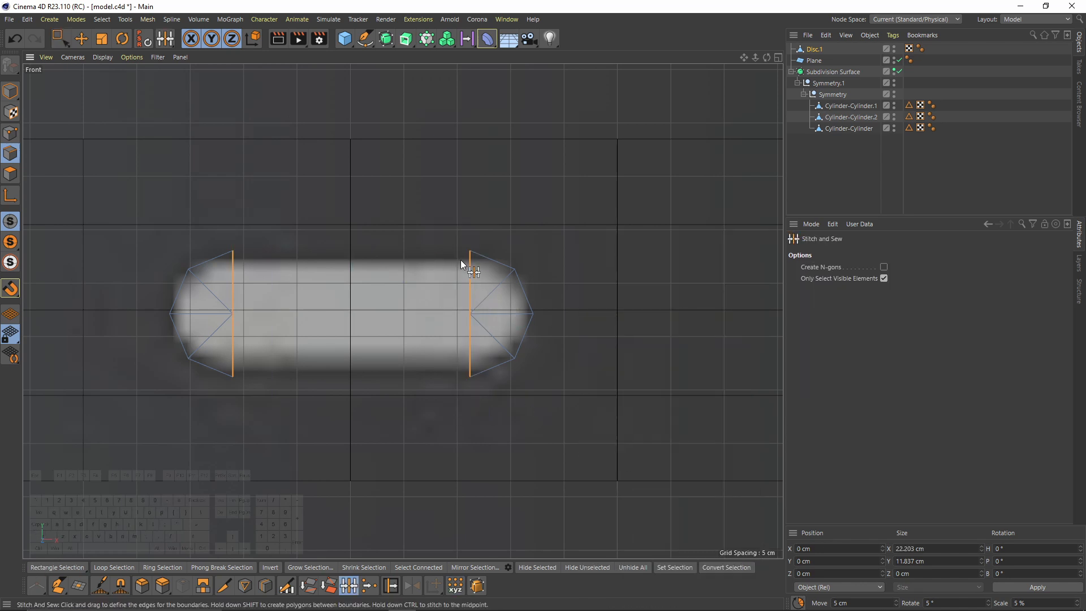
alt+middle_drag(460, 260, 517, 267)
drag(511, 263, 323, 257)
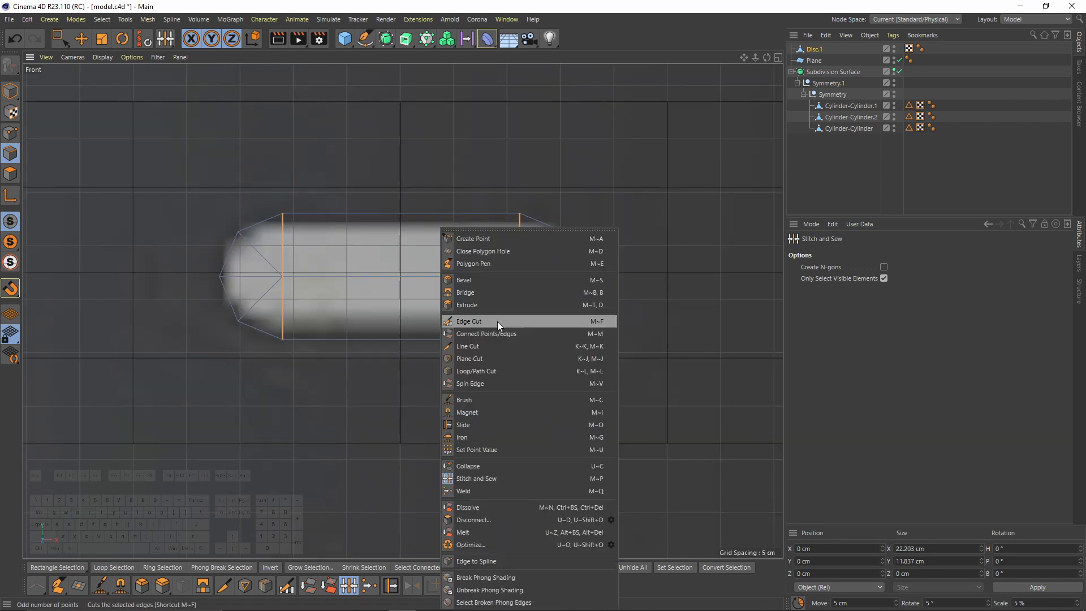
Add two vertical loop cuts across the slot's middle section, one near each rounded end.
click(478, 371)
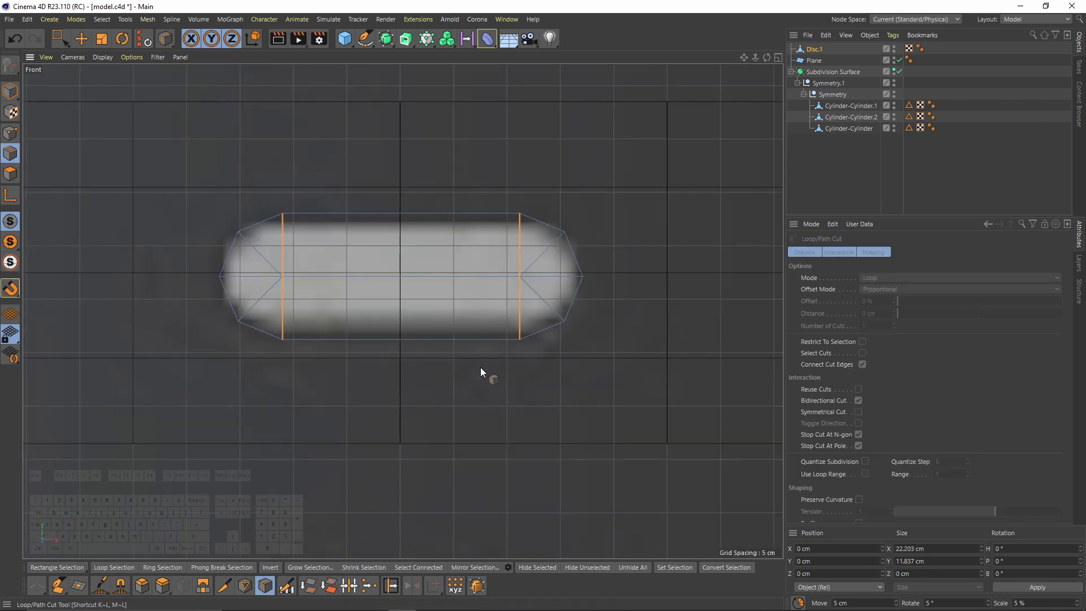
click(324, 275)
click(482, 277)
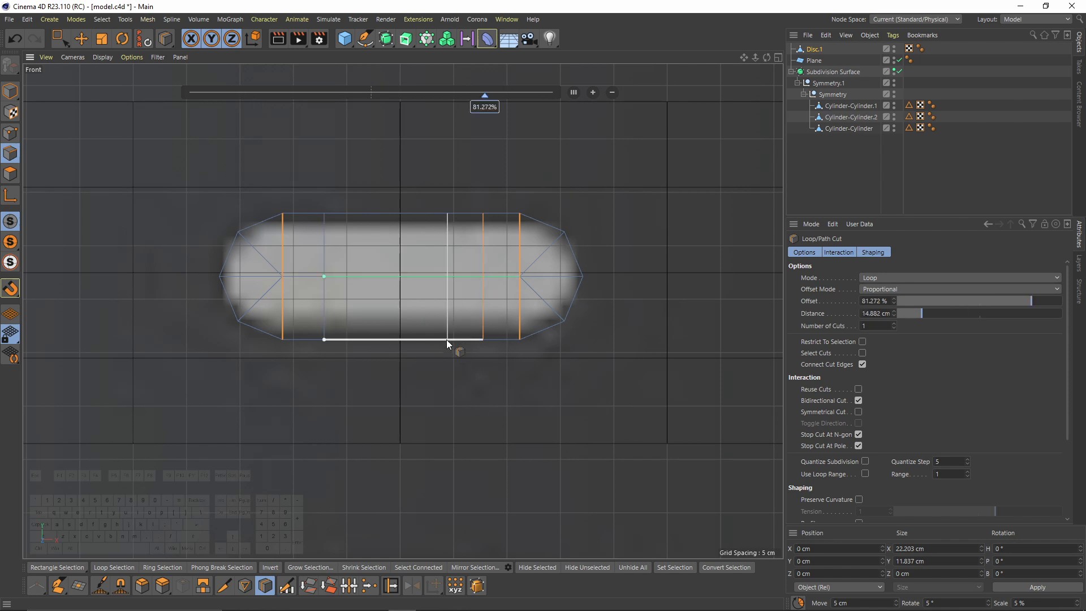
Convert the Plane to an editable polygon object and select the four polygons around the slot.
click(815, 61)
key(o)
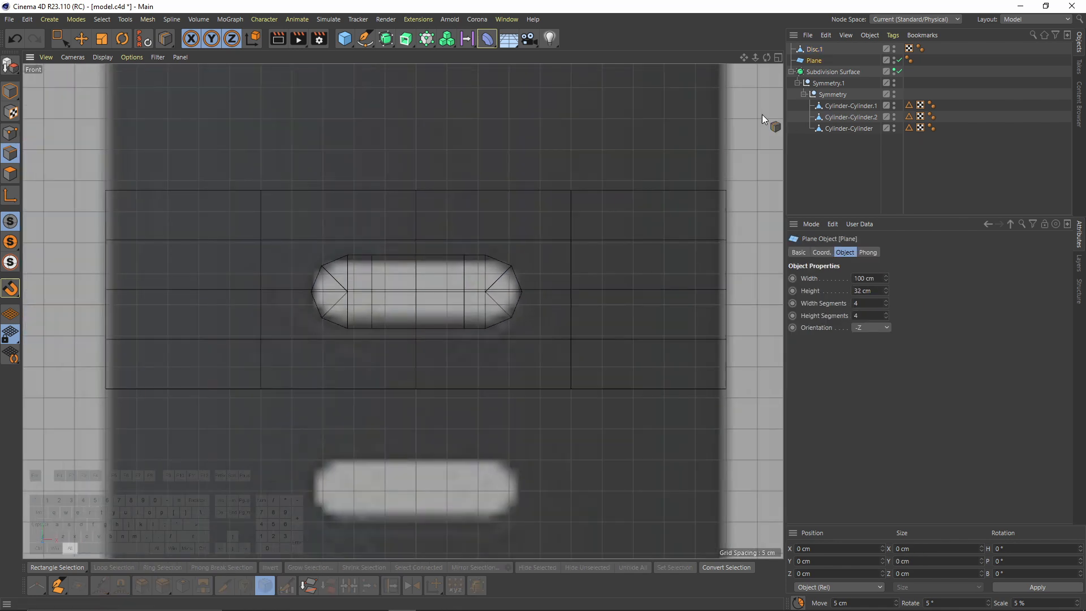
click(10, 174)
click(61, 38)
click(113, 72)
click(365, 284)
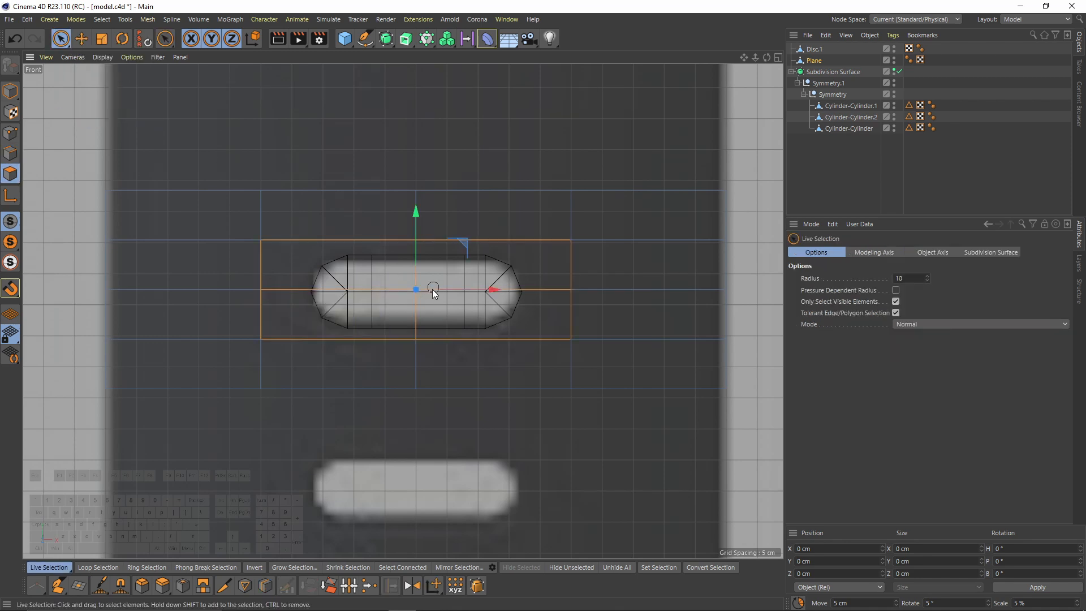
Inset the four selected polygons with Extrude Inner at an offset of 1.3 cm.
scroll(432, 290, up, 3)
right_click(436, 185)
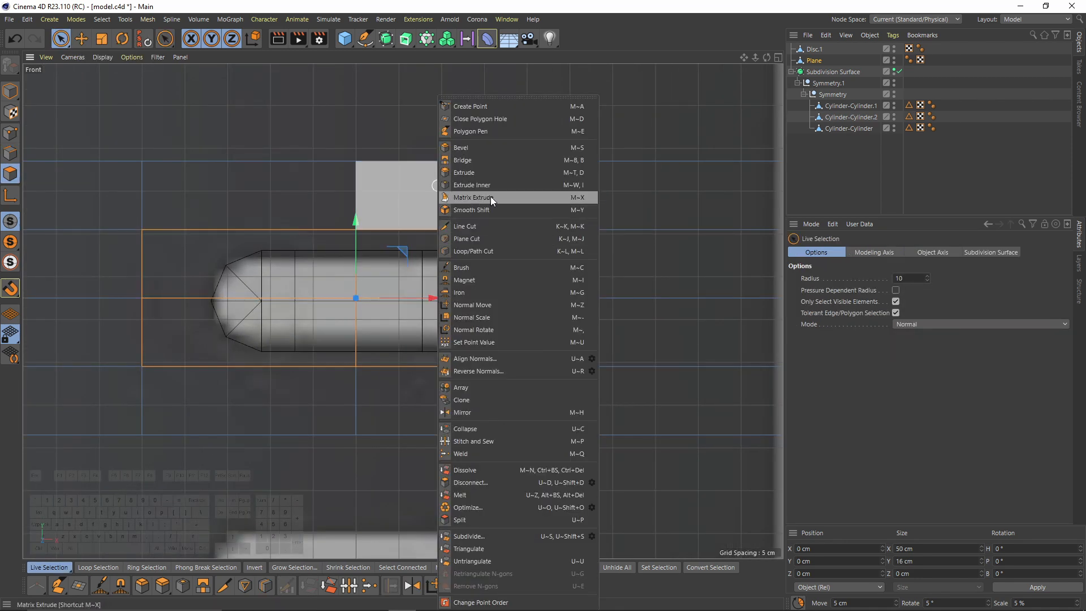
click(471, 174)
right_click(497, 186)
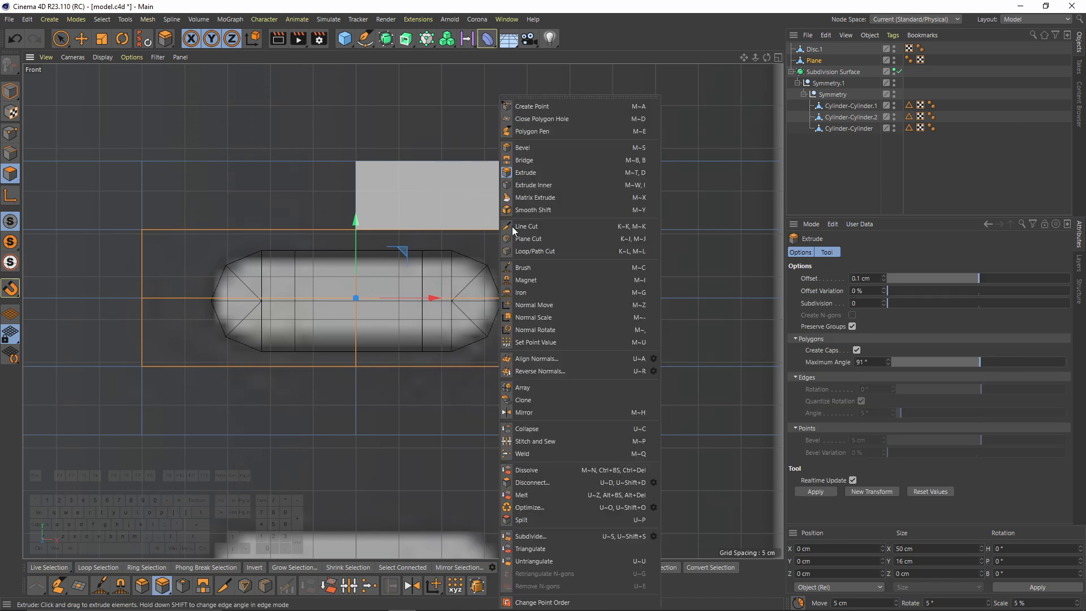
click(523, 185)
drag(496, 301, 508, 317)
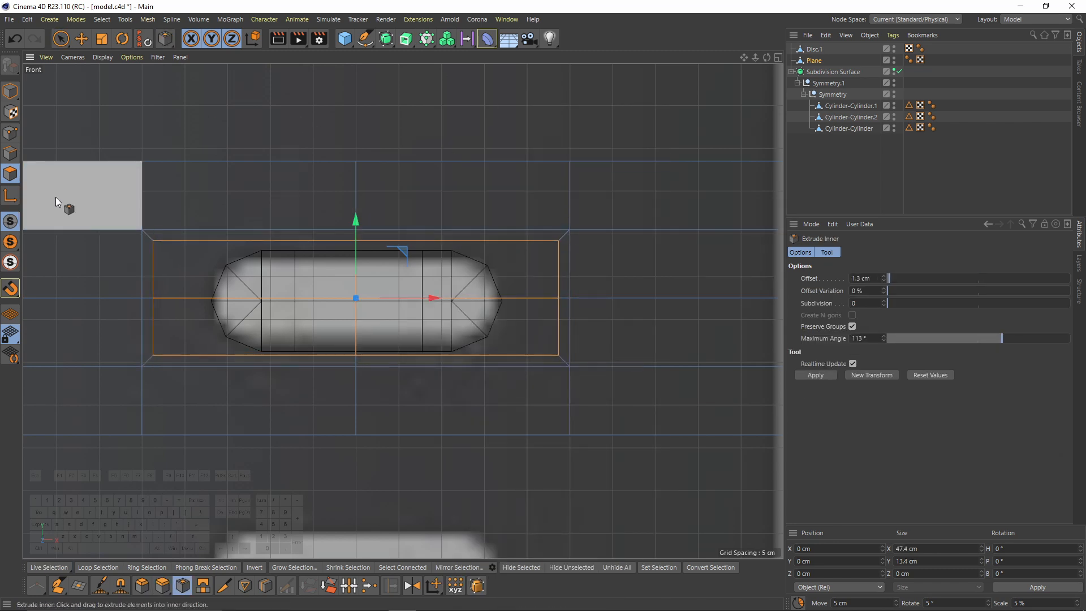
With snapping enabled, move the inset's left middle and left corner points onto the slot guide's left end.
click(13, 135)
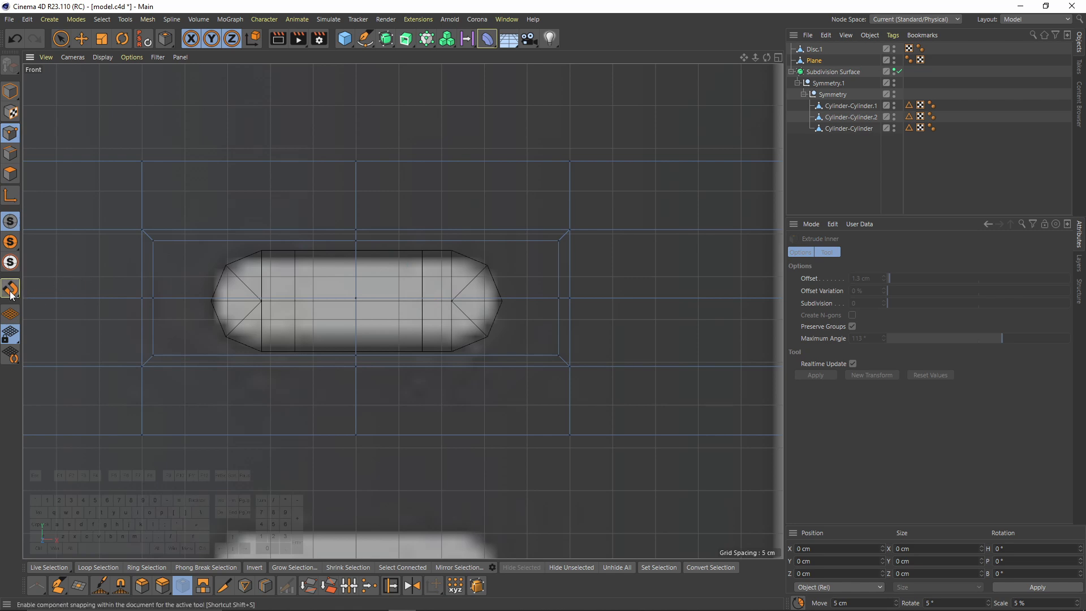
scroll(250, 278, up, 2)
key(e)
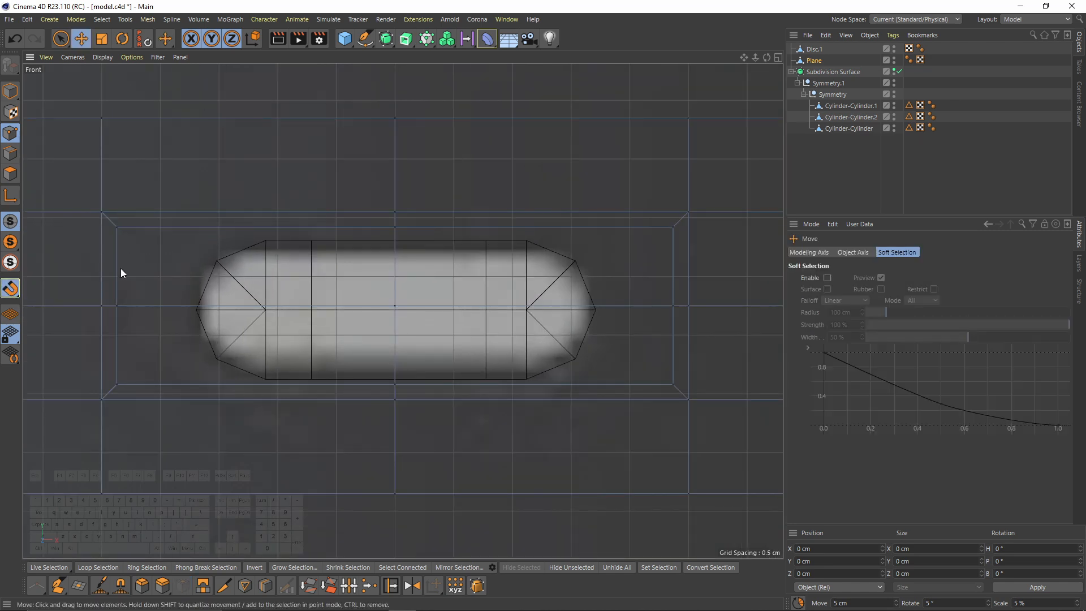
click(117, 305)
scroll(188, 304, up, 2)
drag(138, 263, 248, 268)
click(92, 200)
drag(139, 156, 279, 200)
drag(97, 414, 236, 380)
Snap the inset's right middle and right corner points onto the slot guide's right end.
alt+middle_drag(682, 237, 480, 240)
drag(650, 203, 517, 248)
drag(650, 310, 545, 316)
click(650, 418)
drag(665, 440, 523, 392)
alt+middle_drag(350, 266, 388, 255)
Add vertical loop cuts through the plane in line with the slot guide's edges, two near each rounded end.
right_click(537, 223)
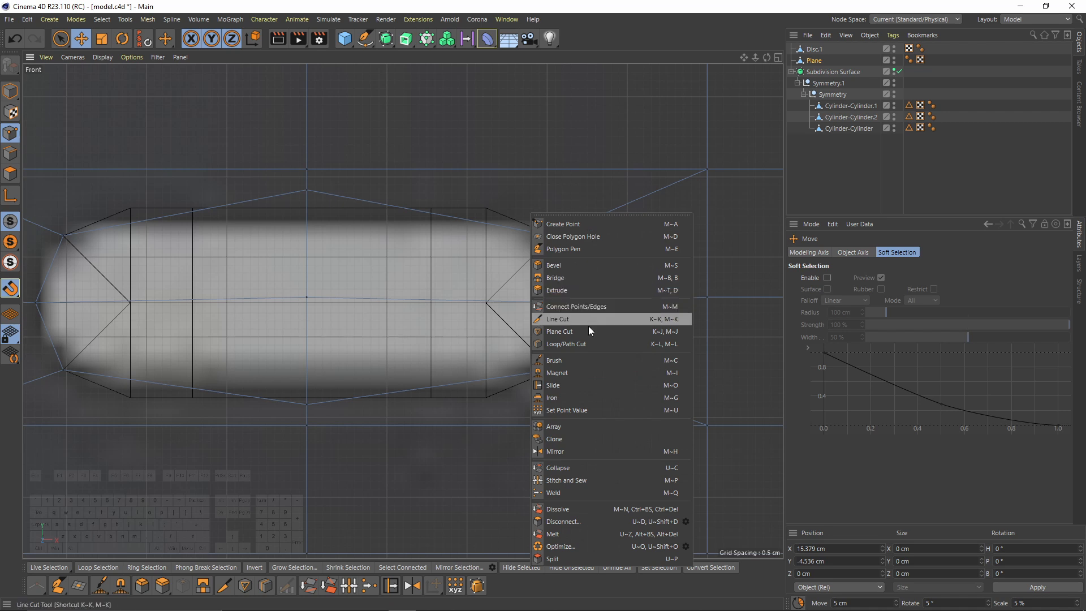
click(572, 344)
drag(484, 222, 429, 211)
alt+middle_drag(253, 199, 358, 219)
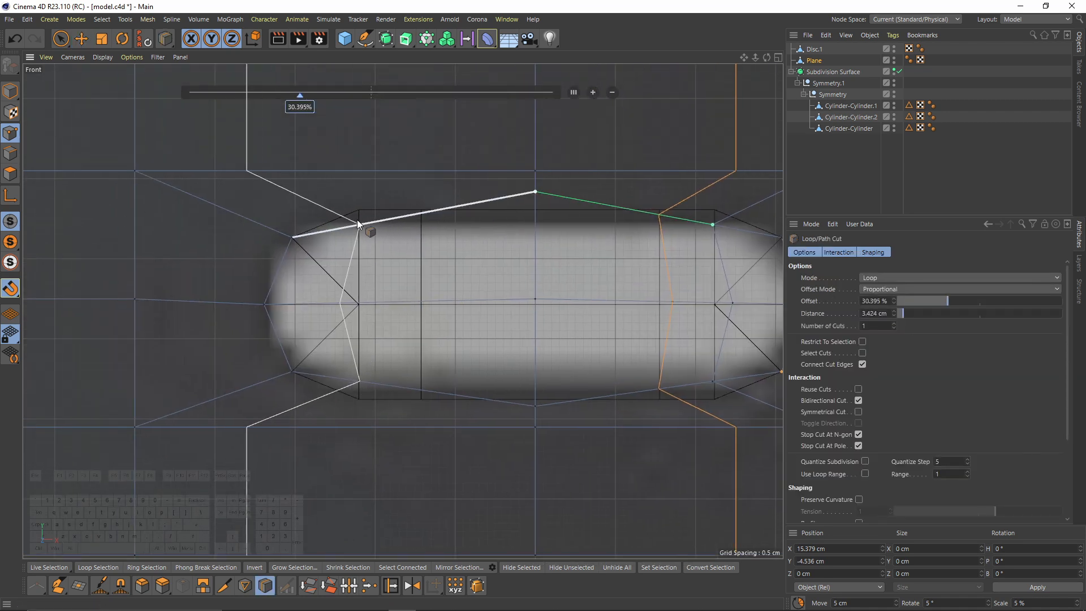
click(358, 219)
key(space)
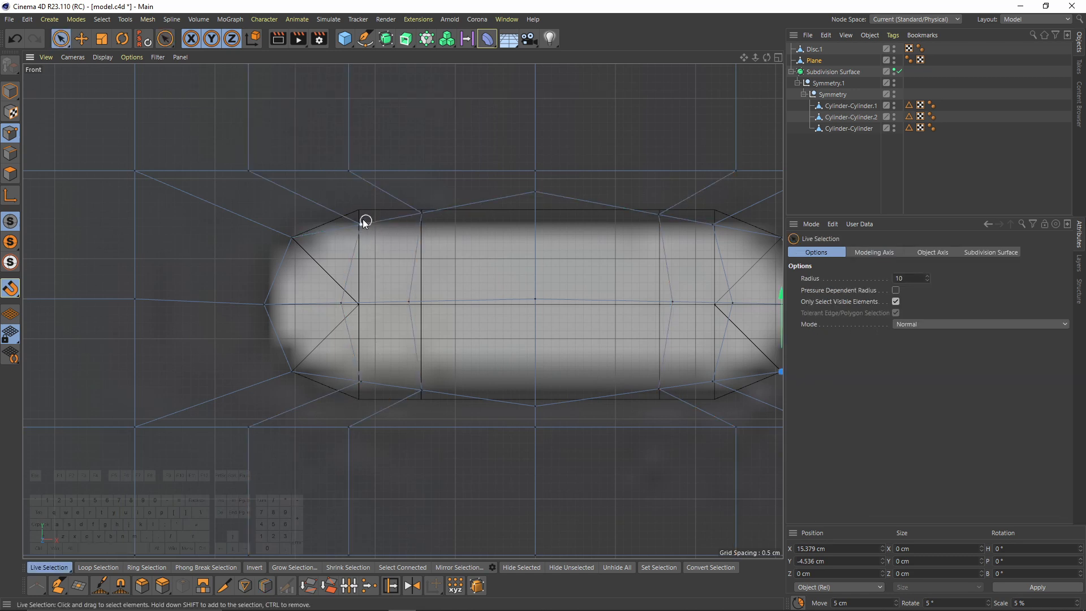
Snap the new upper and lower cut points at the slot's left end onto the guide outline.
scroll(389, 186, up, 1)
drag(407, 181, 405, 174)
click(427, 220)
drag(474, 172, 474, 167)
alt+middle_drag(405, 376, 420, 268)
click(372, 306)
scroll(392, 319, up, 2)
drag(387, 259, 503, 293)
Snap the new lower and upper cut points at the slot's right end onto the guide outline.
alt+middle_drag(696, 295, 267, 340)
click(468, 366)
drag(513, 320, 514, 337)
click(568, 389)
alt+middle_drag(639, 145, 626, 244)
drag(600, 444, 602, 438)
alt+middle_drag(580, 191, 538, 230)
click(511, 209)
drag(556, 164, 551, 138)
click(412, 191)
drag(457, 146, 458, 136)
Move the slot's upper and lower middle points in line with the guide's straight edges, disabling snapping for the adjustment.
alt+middle_drag(182, 154, 316, 151)
click(316, 149)
alt+middle_drag(316, 83, 377, 123)
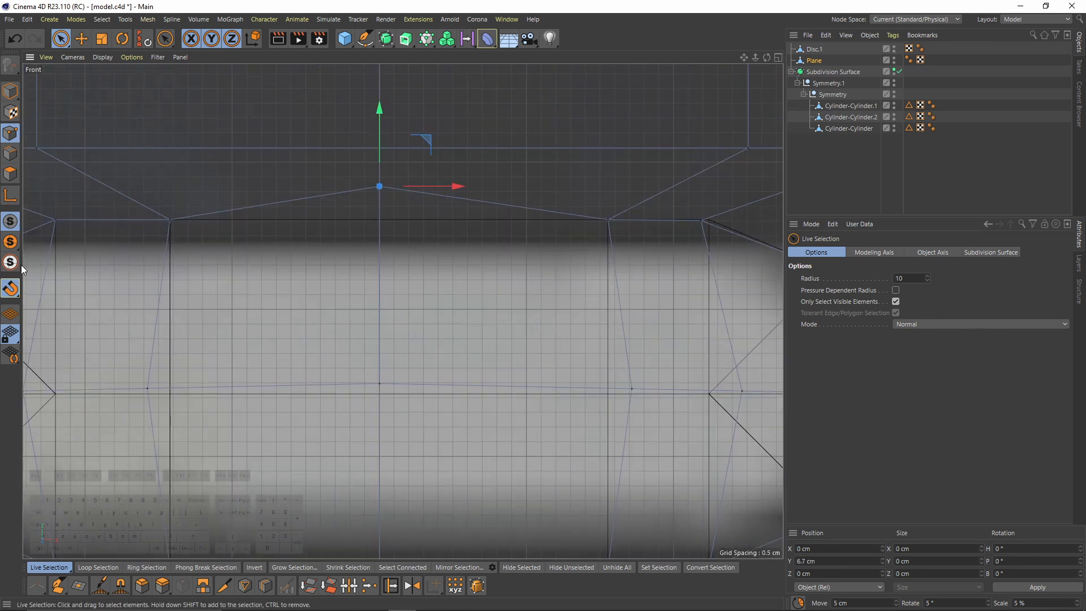
click(10, 289)
click(52, 366)
drag(382, 111, 386, 144)
alt+middle_drag(386, 144, 418, 284)
click(398, 387)
scroll(250, 294, down, 2)
alt+middle_drag(87, 169, 77, 205)
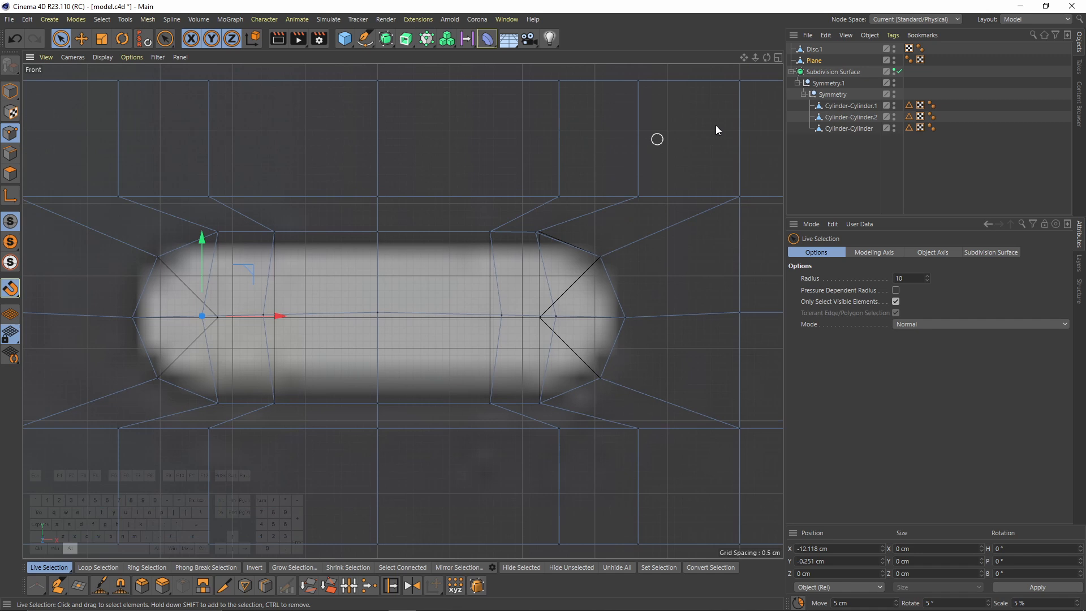
Delete the Disc.1 guide object and the Plane polygons inside the slot outline.
click(815, 50)
key(Delete)
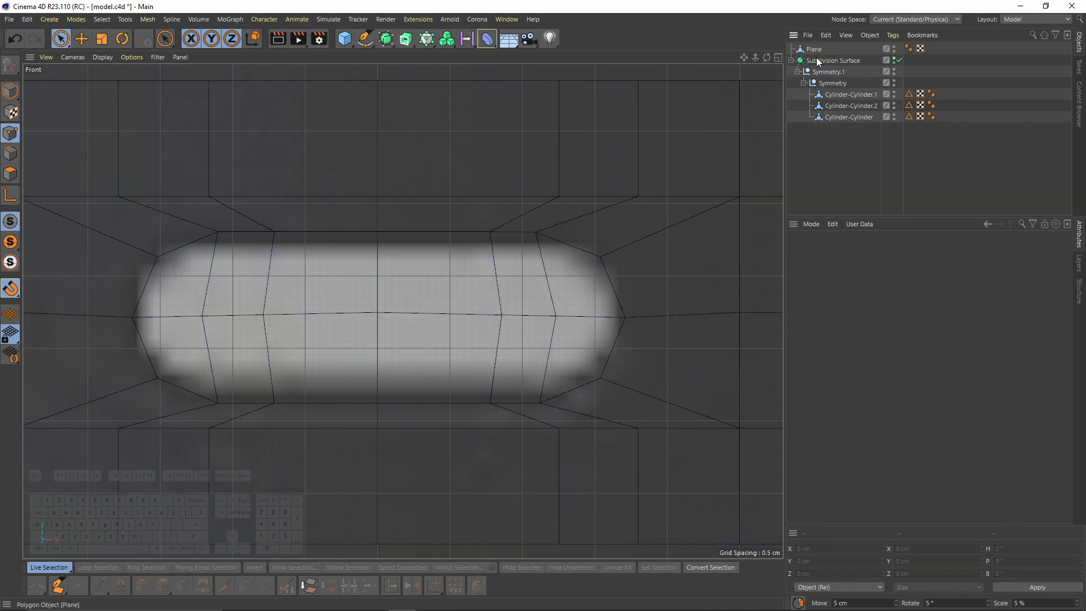
click(814, 50)
click(10, 173)
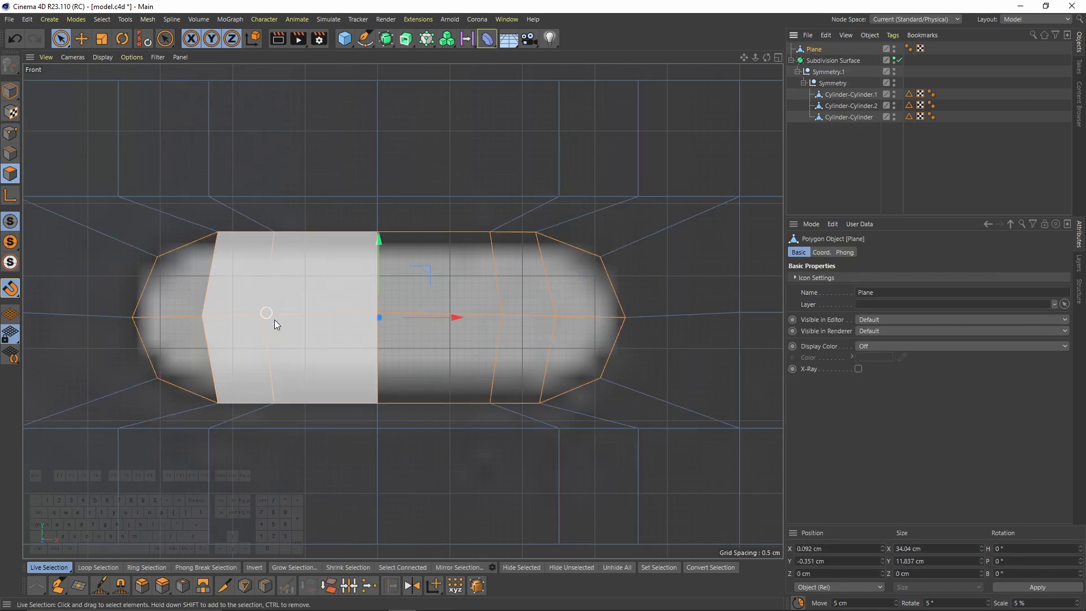
Extrude all of the Plane's polygons by -12.5 cm, matching the thickness in the side-view reference.
middle_click(220, 172)
middle_click(219, 173)
scroll(254, 277, down, 5)
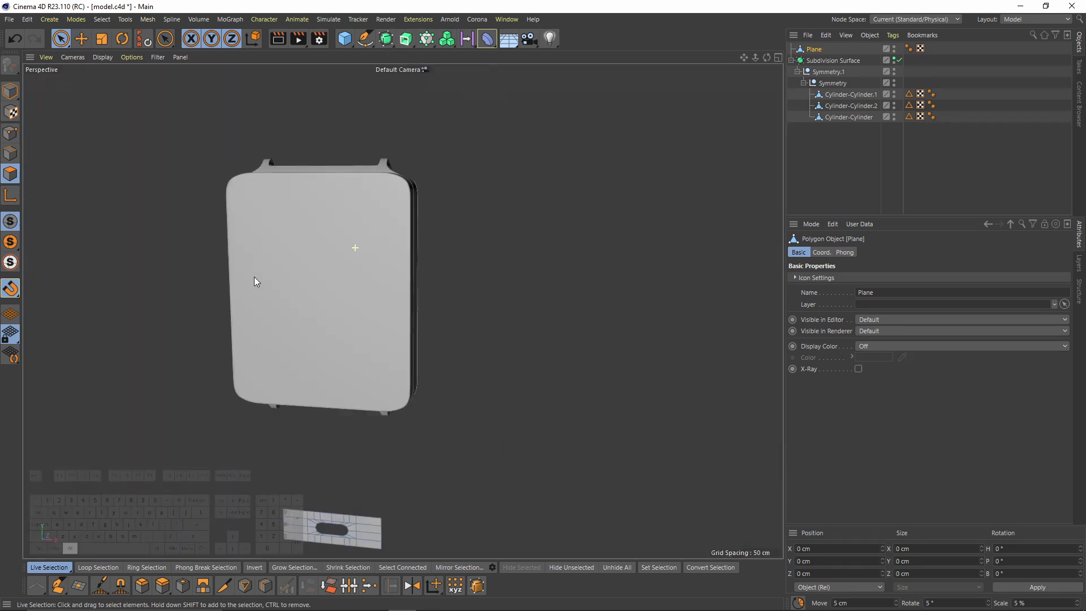
alt+middle_drag(253, 277, 290, 163)
scroll(376, 407, up, 3)
alt+drag(350, 392, 283, 430)
key(ctrl+a)
right_click(505, 345)
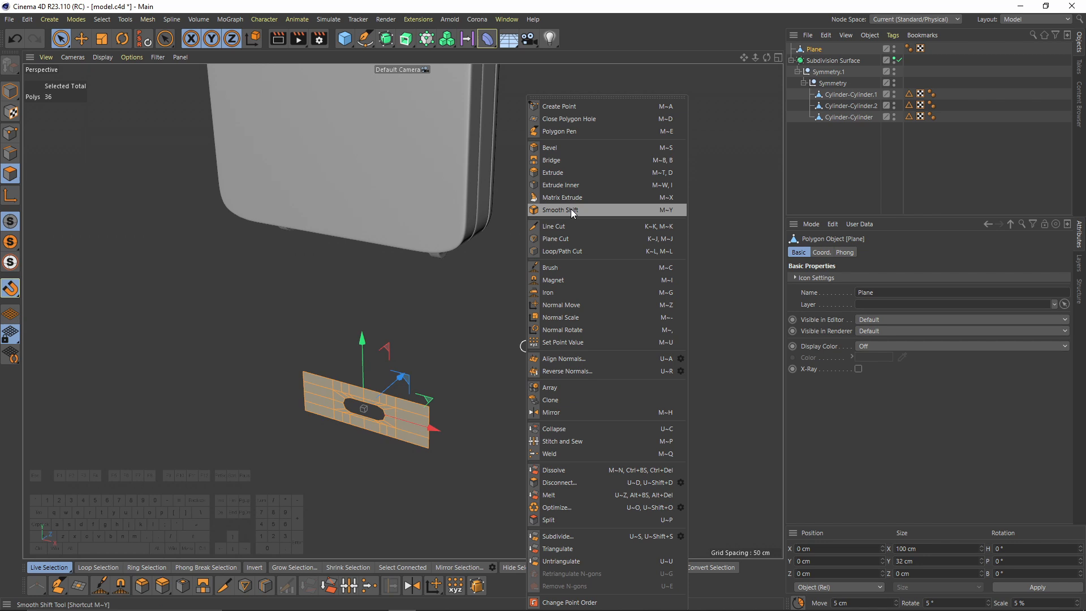
click(569, 171)
alt+drag(542, 214, 448, 307)
scroll(703, 341, up, 2)
alt+drag(441, 346, 371, 378)
scroll(371, 377, up, 2)
middle_click(251, 454)
middle_click(251, 454)
scroll(248, 430, down, 8)
alt+middle_drag(245, 407, 381, 153)
scroll(407, 272, up, 3)
drag(414, 234, 330, 251)
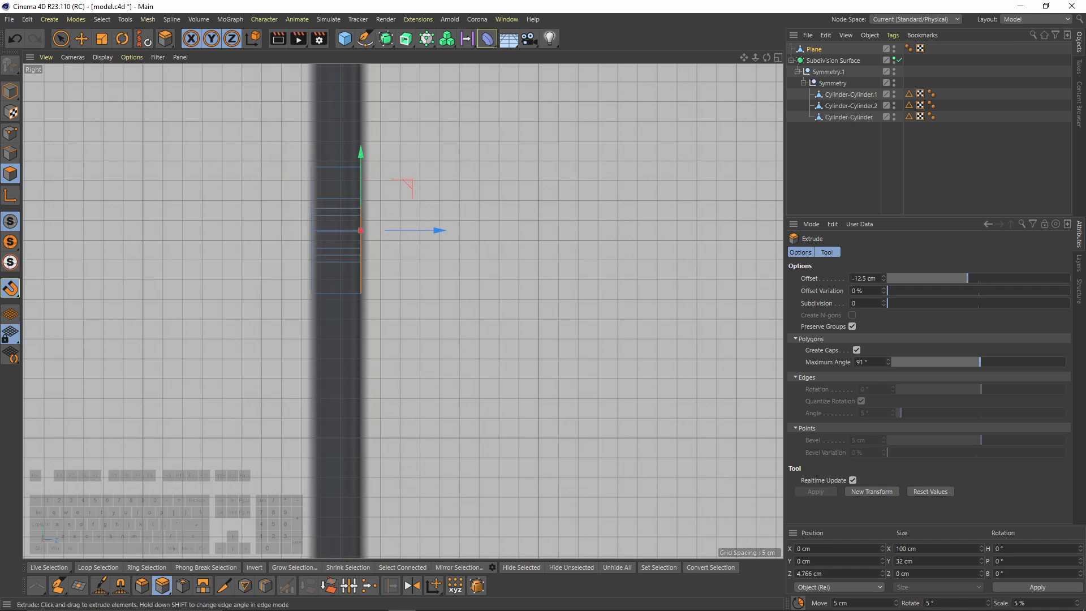
Delete the extruded block's upper and lower side faces in the front view.
middle_click(331, 250)
middle_click(235, 200)
alt+drag(235, 201, 300, 308)
alt+middle_drag(300, 308, 415, 223)
middle_click(416, 223)
middle_click(570, 442)
scroll(396, 294, down, 2)
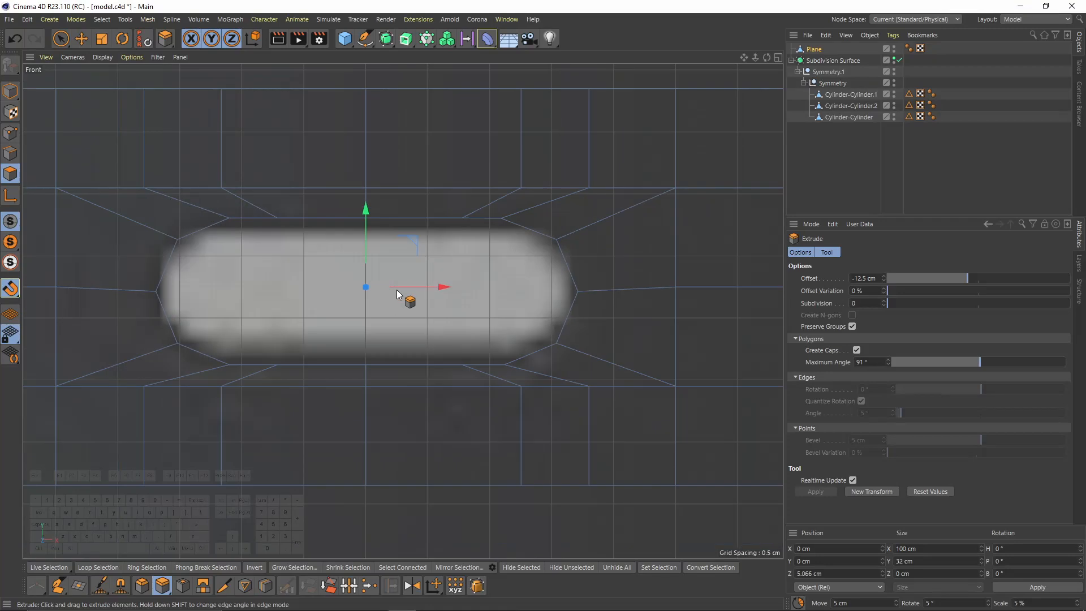
scroll(405, 274, down, 9)
key(space)
scroll(350, 234, up, 2)
key(0)
drag(160, 165, 685, 226)
drag(652, 408, 144, 331)
key(Delete)
Inspect the open-ended block in perspective and place the Plane inside a new Subdivision Surface.
middle_click(207, 204)
middle_click(216, 191)
alt+drag(217, 192, 371, 261)
alt+middle_drag(370, 261, 467, 219)
alt+drag(468, 218, 616, 164)
key(s)
alt+middle_drag(616, 164, 663, 128)
alt+middle_drag(688, 79, 624, 87)
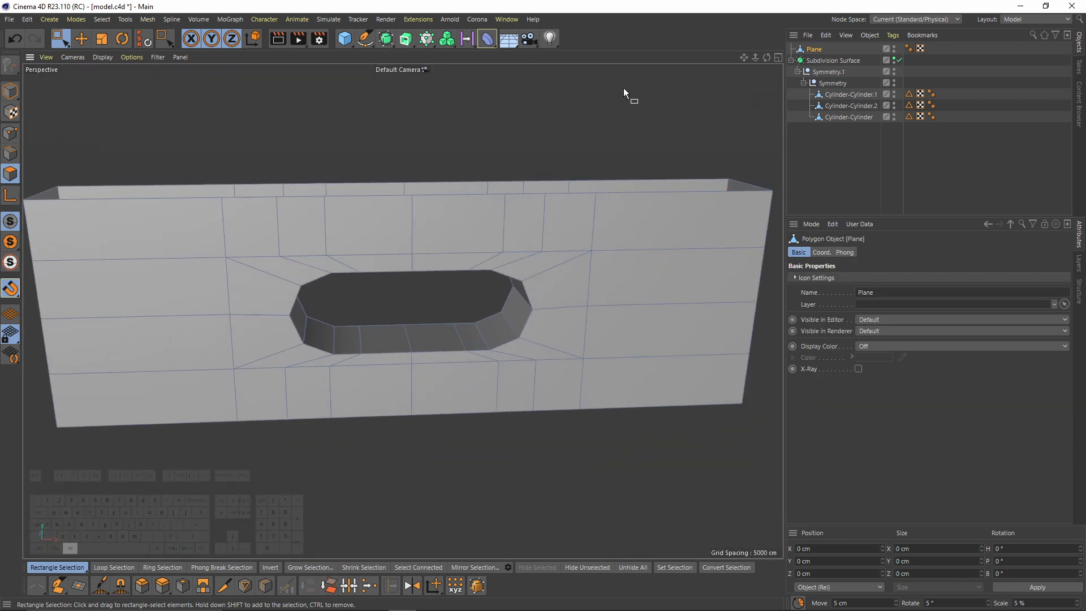
alt+drag(624, 87, 733, 116)
alt+click(387, 39)
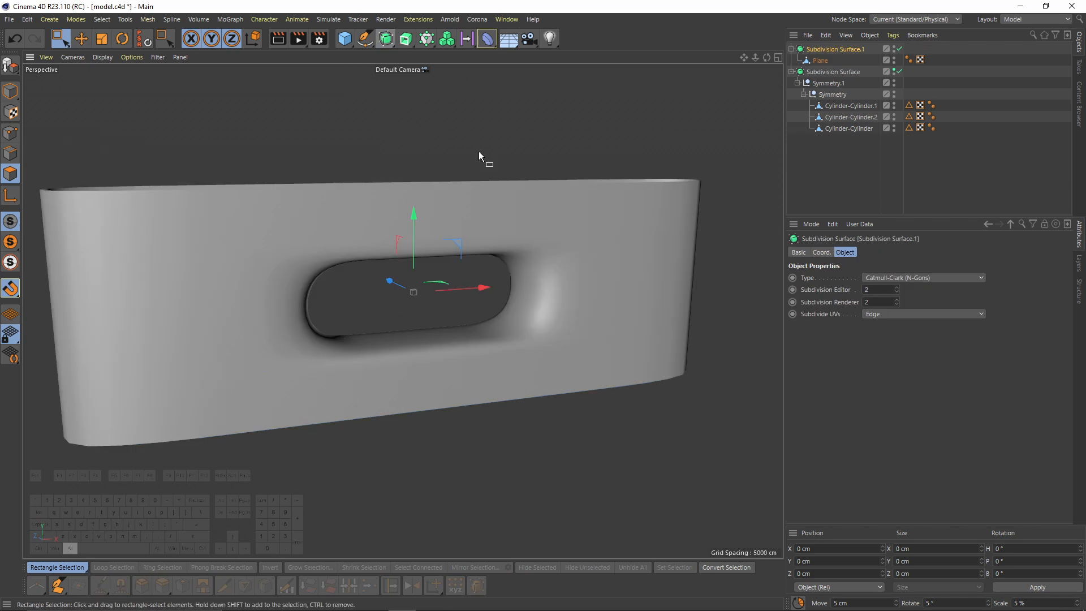
Add a supporting loop cut around the slot's rim at an offset of about 19.6%.
key(k)
key(l)
right_click(558, 277)
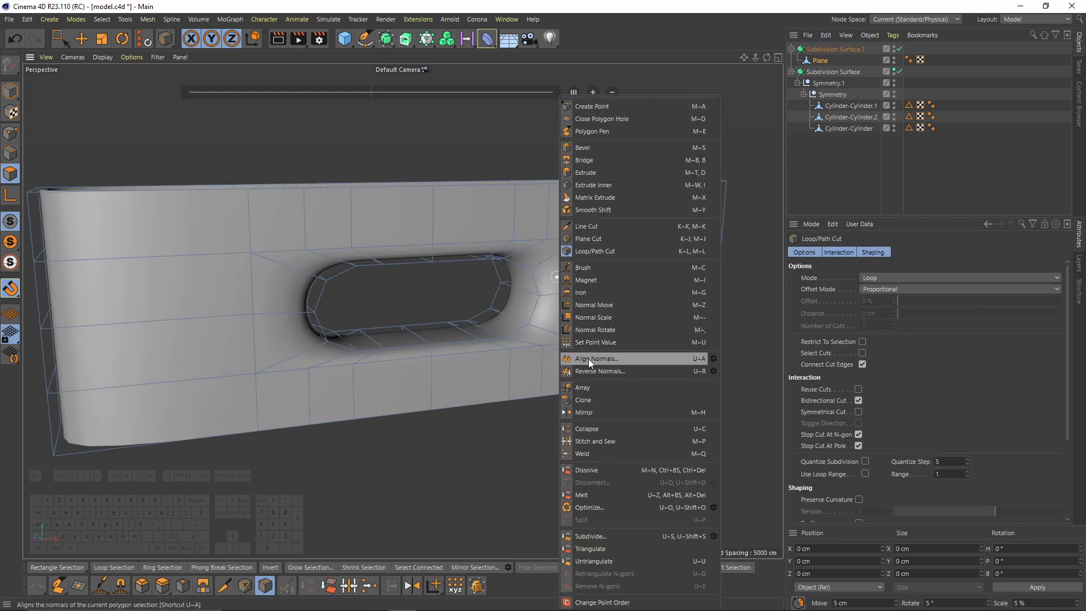
click(612, 249)
scroll(535, 308, up, 5)
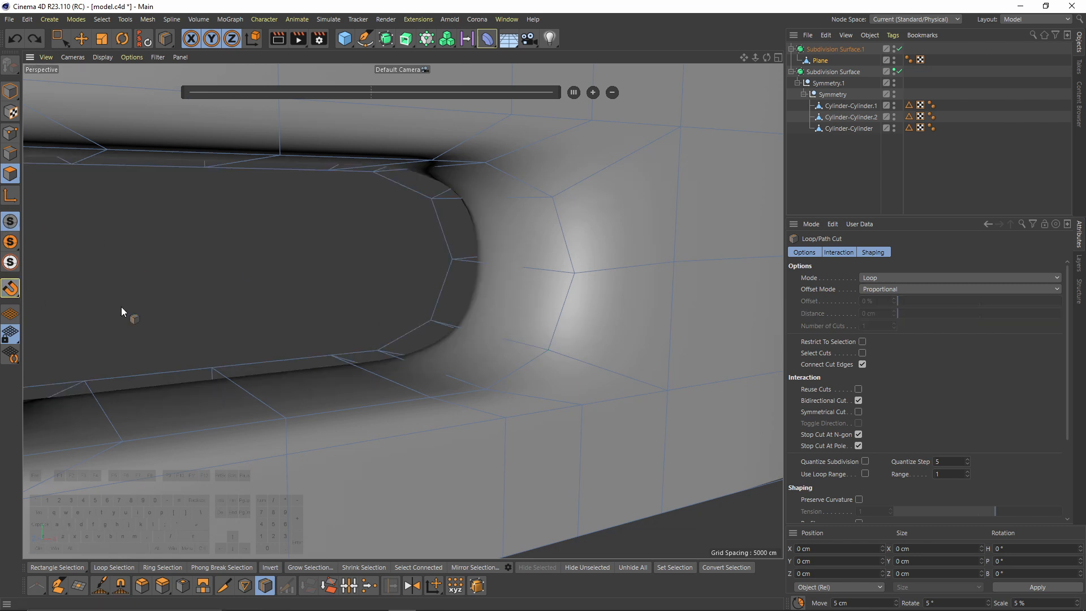
click(531, 341)
scroll(493, 271, down, 5)
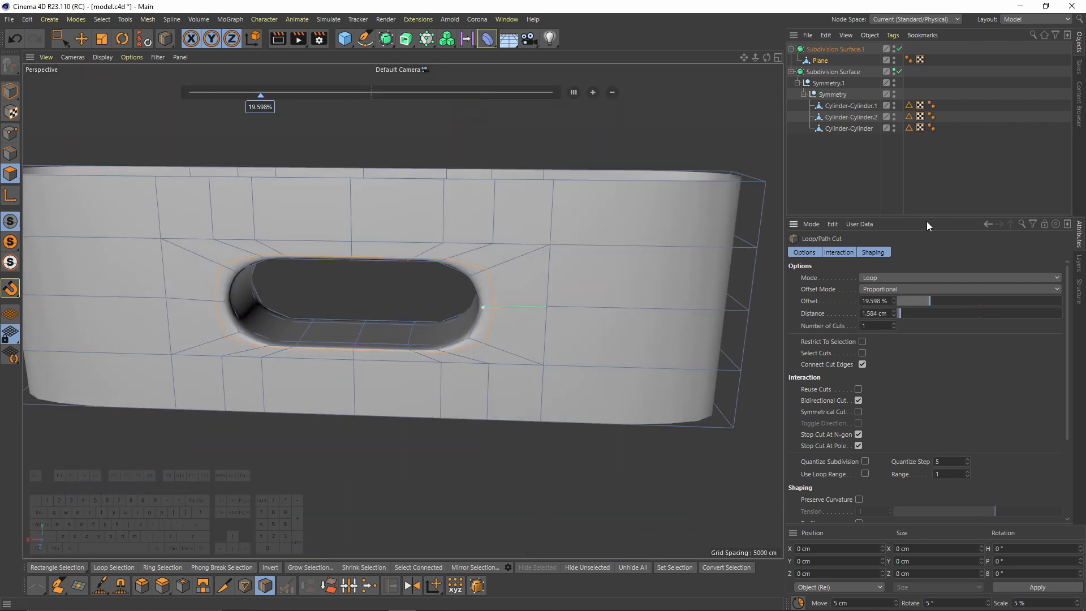
scroll(543, 266, down, 5)
alt+drag(566, 269, 375, 276)
scroll(456, 246, up, 4)
Disable the new Subdivision Surface and put the Plane in a Cloner set to Linear mode.
key(q)
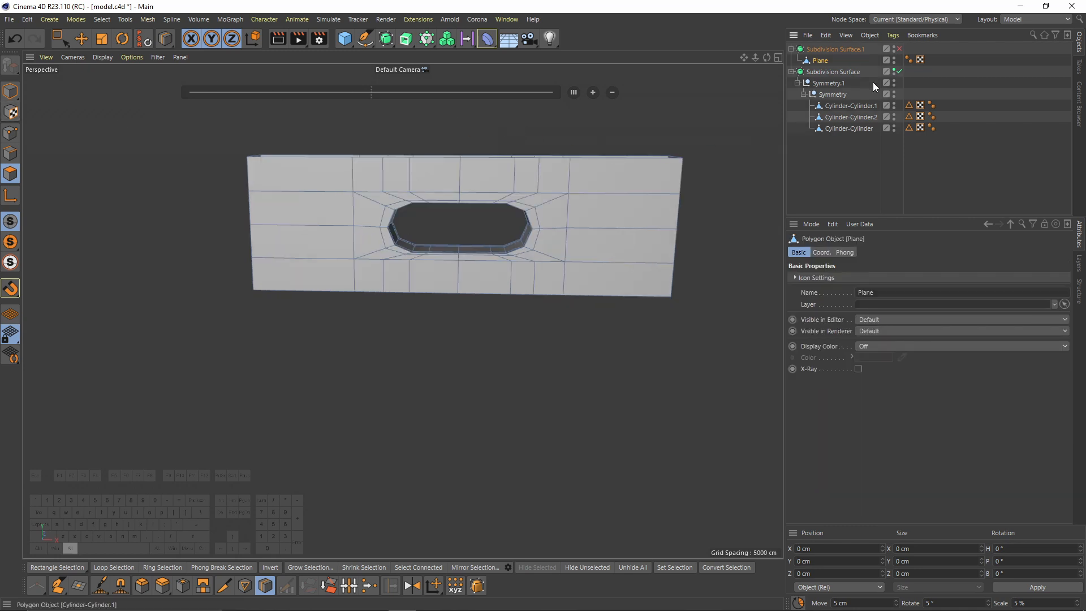
click(427, 39)
alt+click(480, 59)
scroll(483, 238, down, 8)
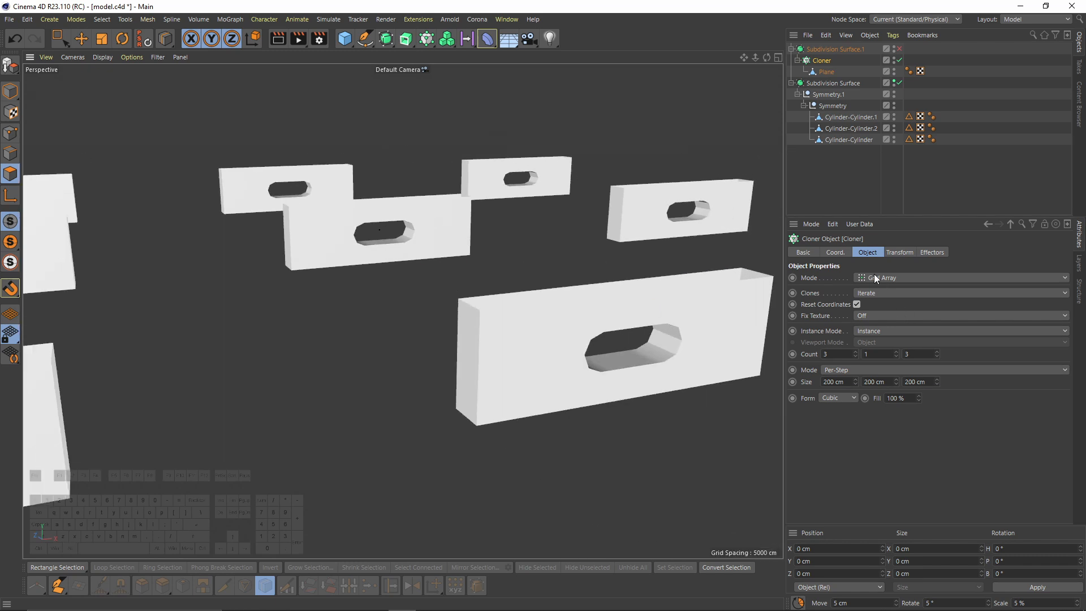
click(875, 276)
click(883, 302)
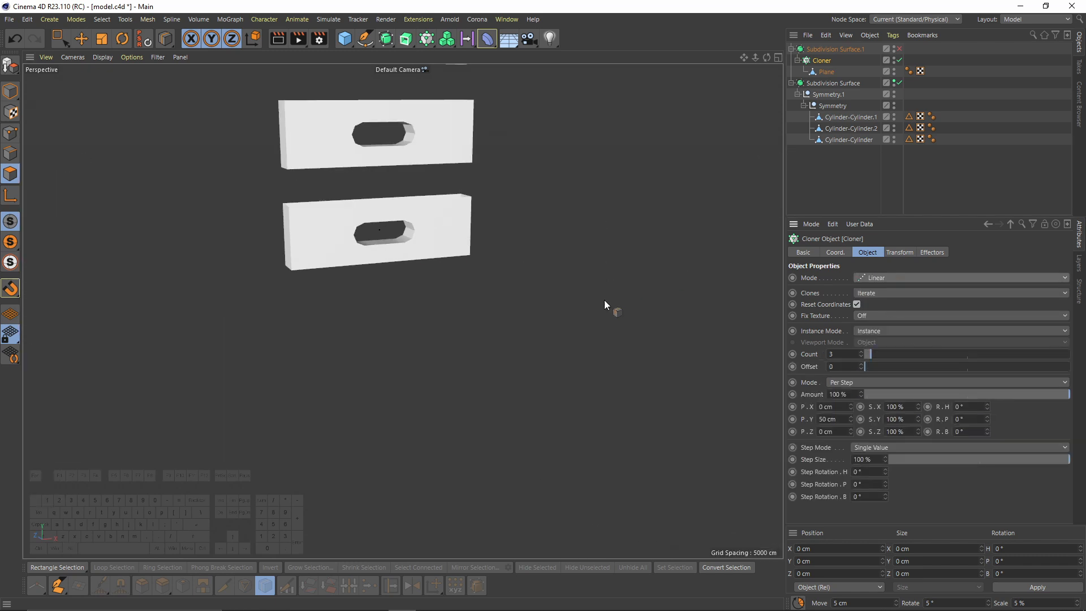
Set the Cloner's Y position step to 32 cm to stack the slotted blocks without gaps.
scroll(614, 328, up, 5)
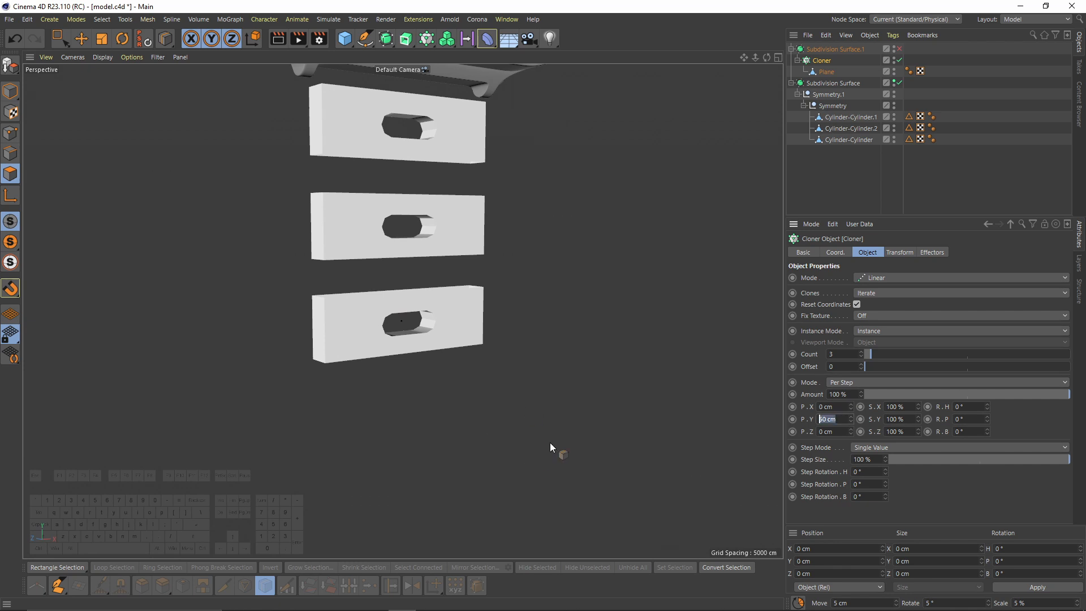
text(32)
key(Return)
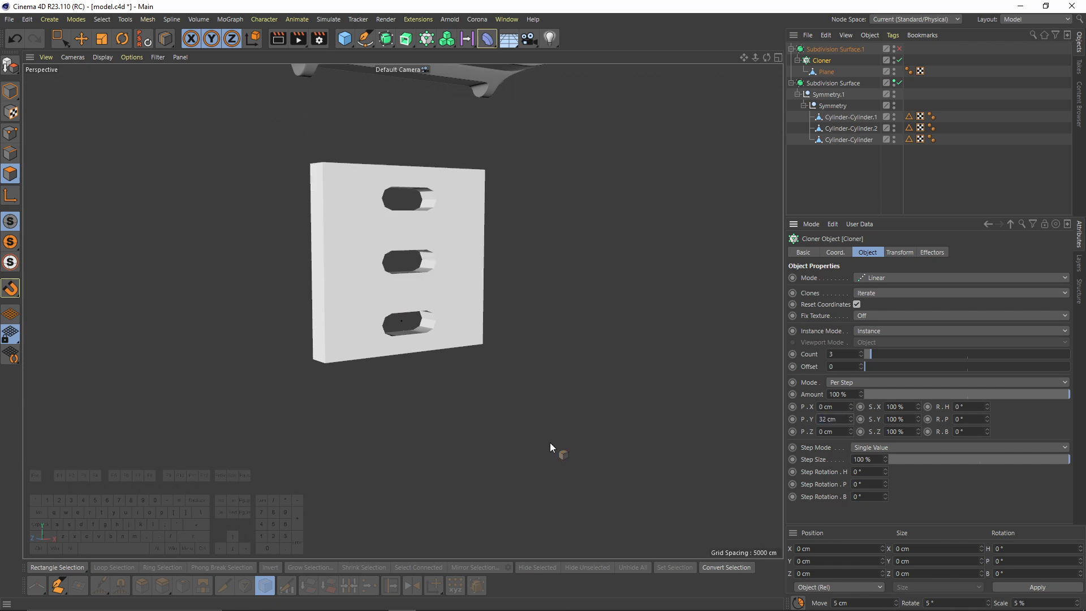
scroll(553, 449, up, 3)
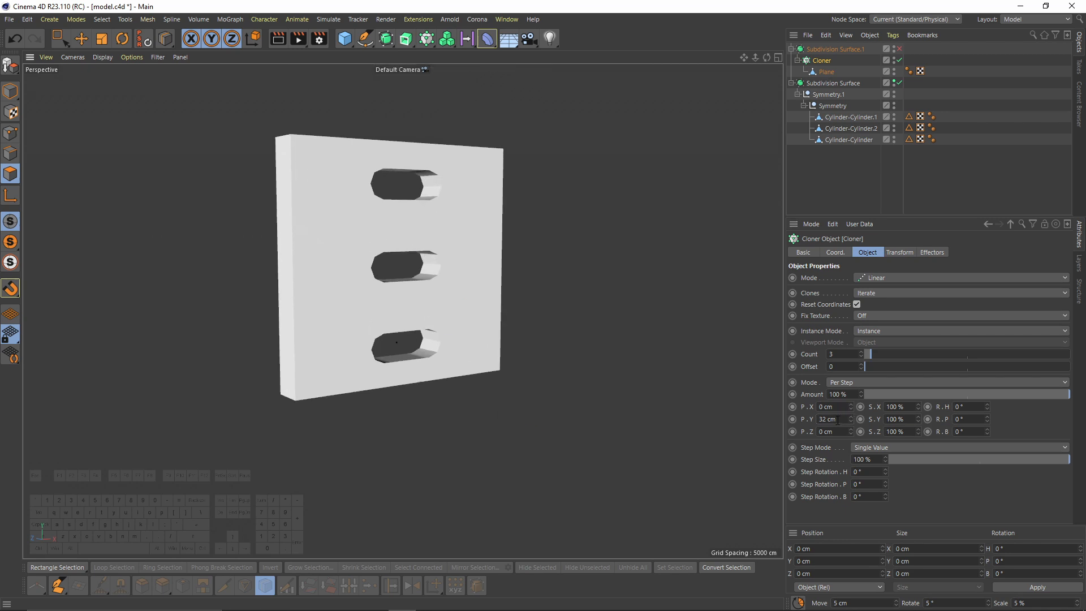
key(Return)
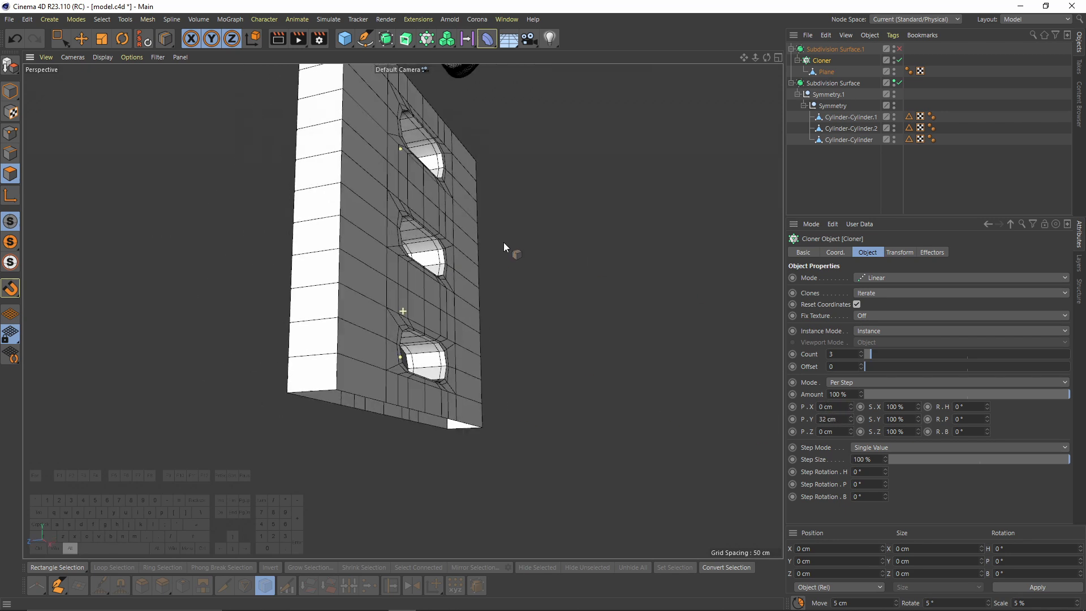
Move the cloned strap stack in the Front view so its lowest slot matches the reference, at about Y -284.3 cm.
alt+drag(503, 242, 432, 283)
middle_click(432, 283)
middle_click(416, 356)
scroll(447, 300, up, 8)
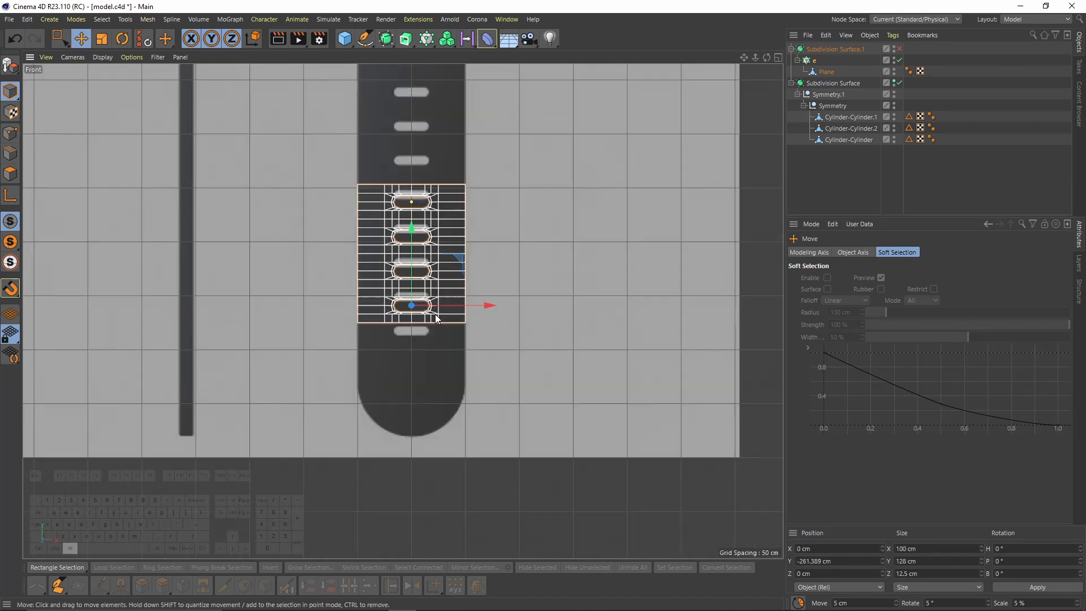
drag(396, 326, 396, 327)
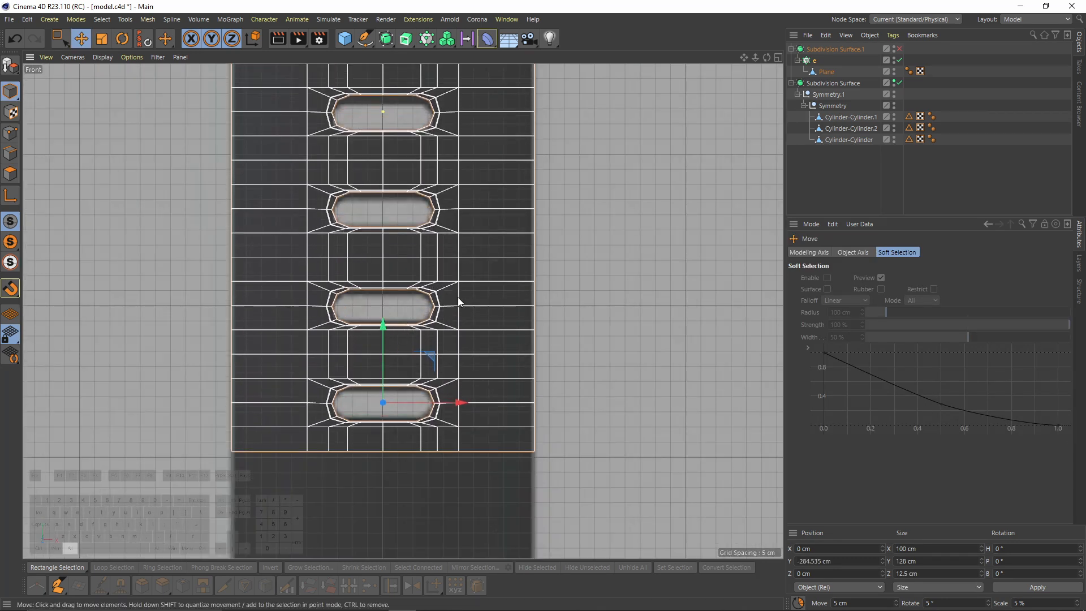
Raise the Cloner's count to 10 and check the extended strap in the front and perspective views.
scroll(457, 297, down, 8)
click(814, 61)
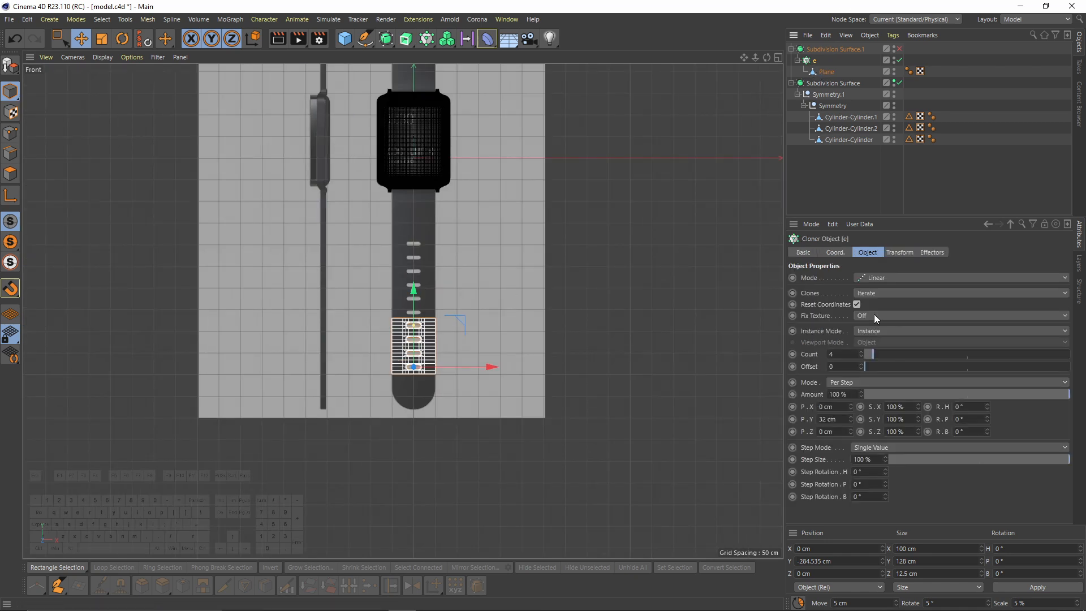
click(860, 352)
click(861, 352)
click(861, 352)
click(861, 351)
scroll(491, 270, up, 8)
alt+middle_drag(475, 171, 483, 283)
scroll(474, 293, down, 1)
middle_click(462, 303)
middle_click(362, 231)
alt+drag(359, 229, 433, 184)
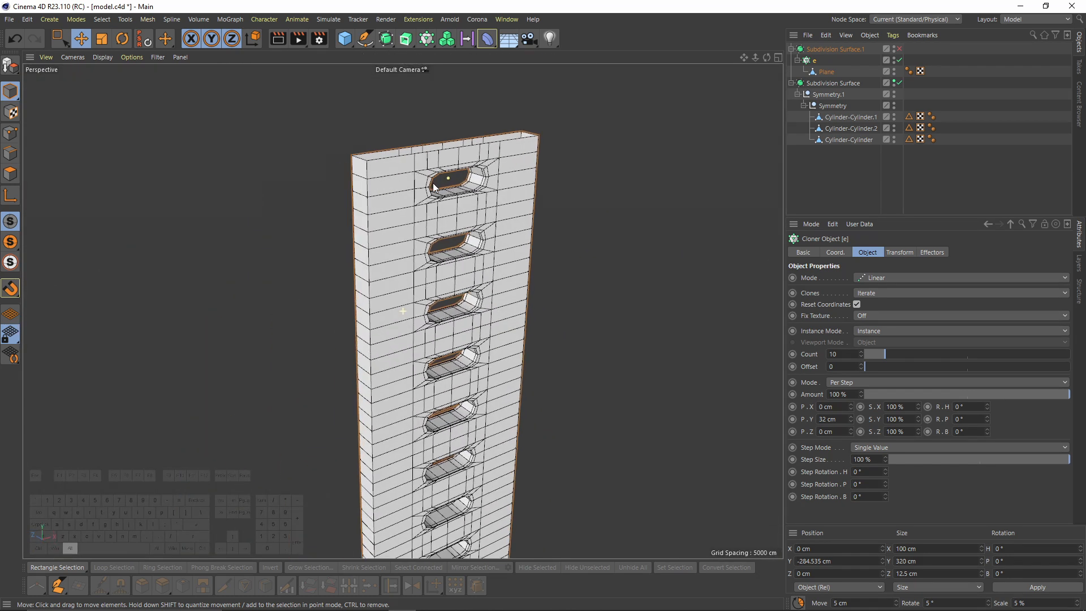
key(c)
click(798, 60)
click(797, 60)
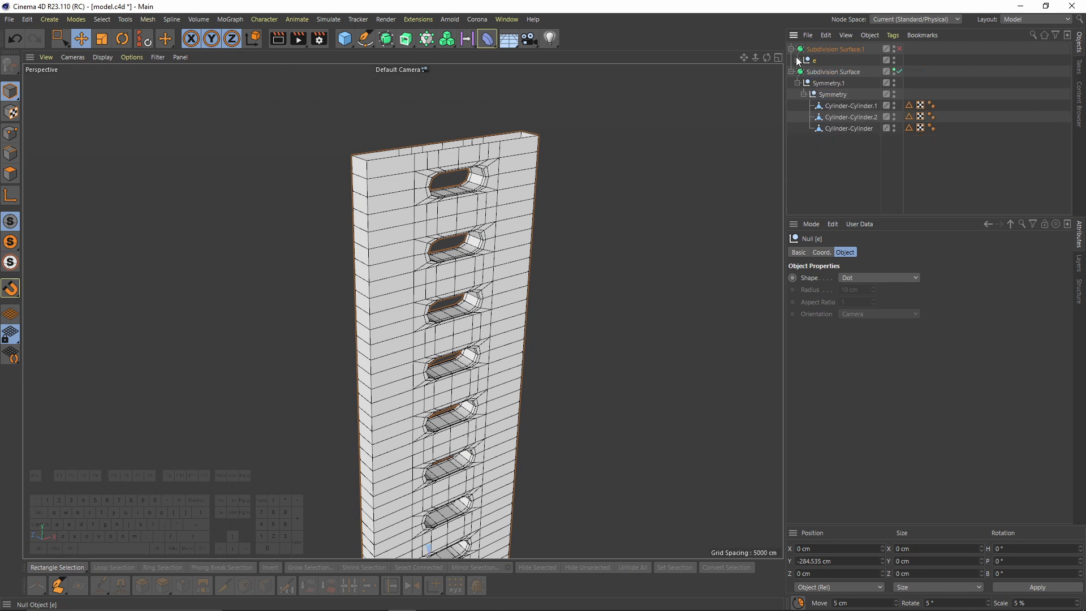
key(ctrl+z)
Darken the Cloner's transform color to a brightness value of 45% and place the Cloner inside a Connect object.
click(899, 252)
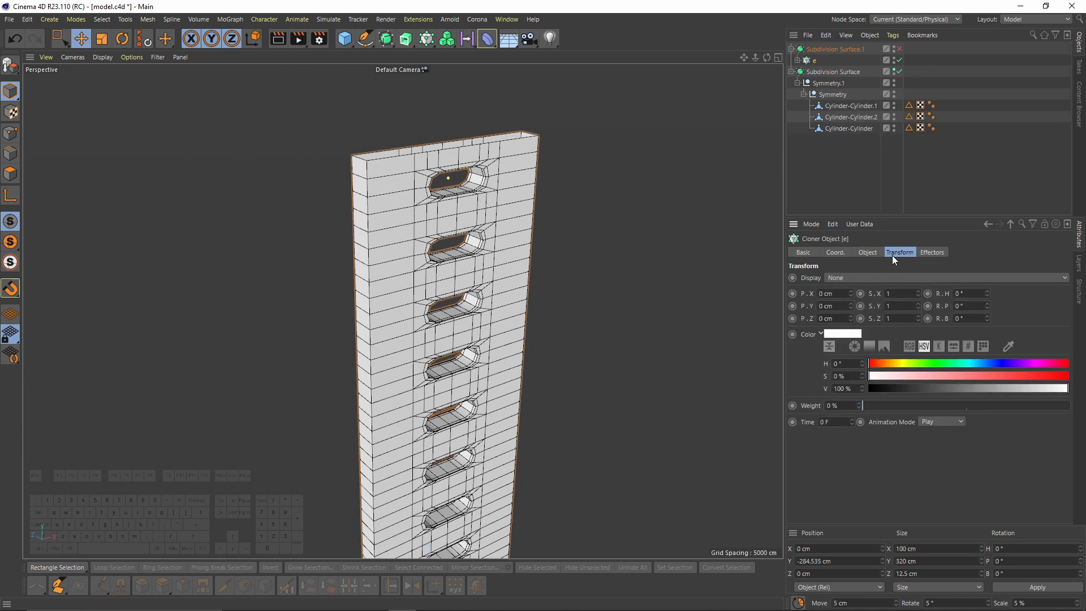
drag(1028, 389, 962, 390)
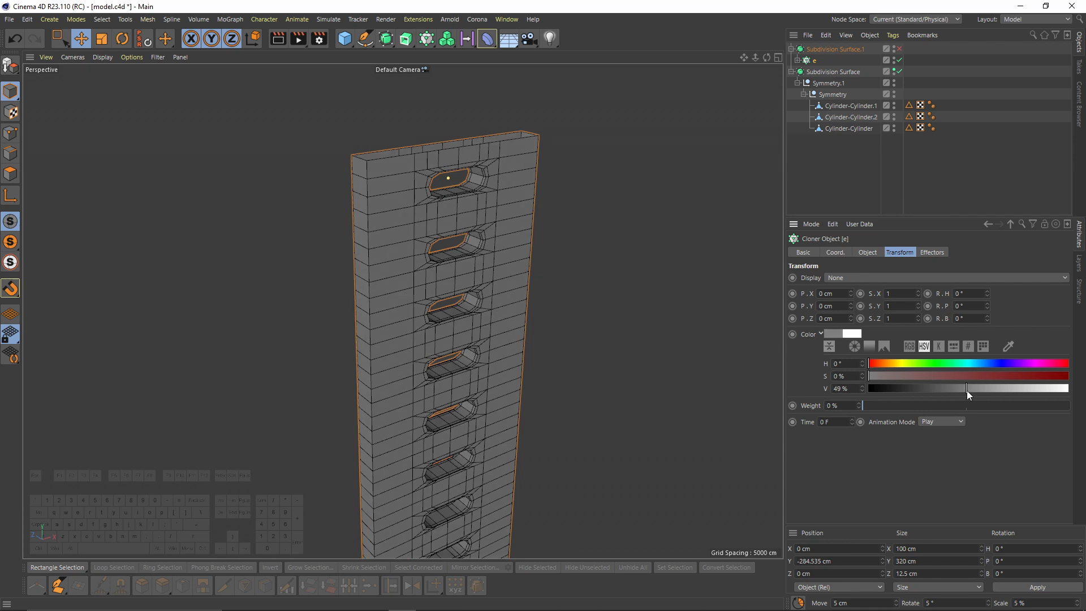
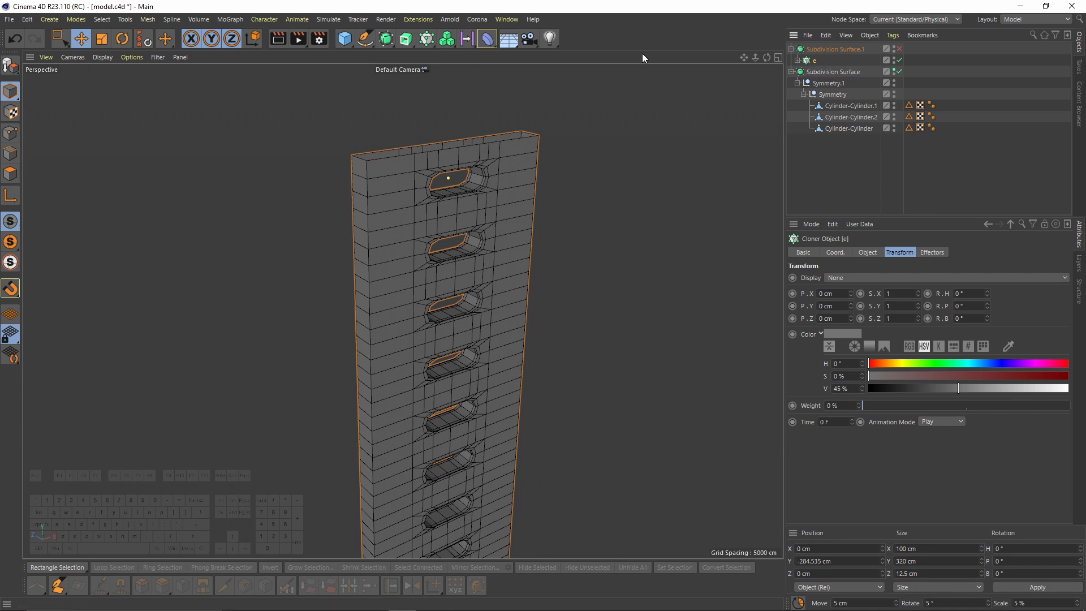
click(427, 38)
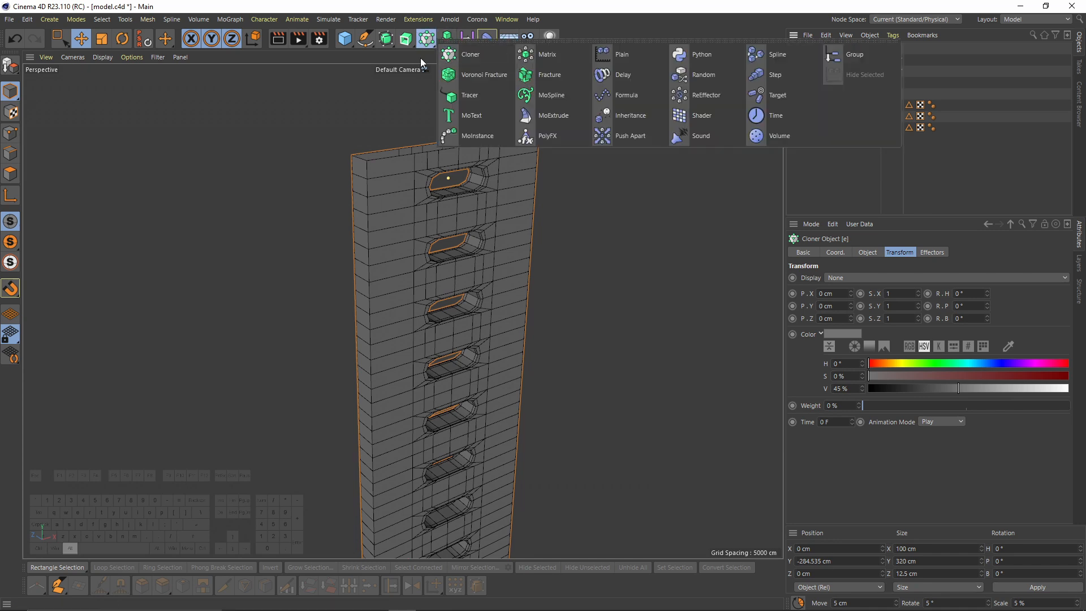
click(393, 37)
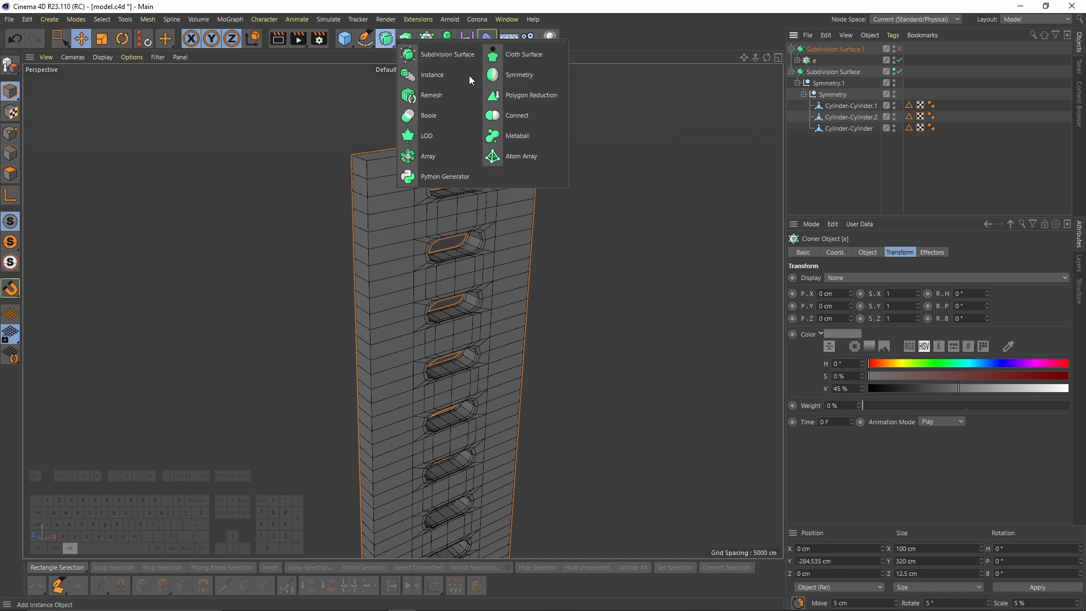
alt+click(517, 115)
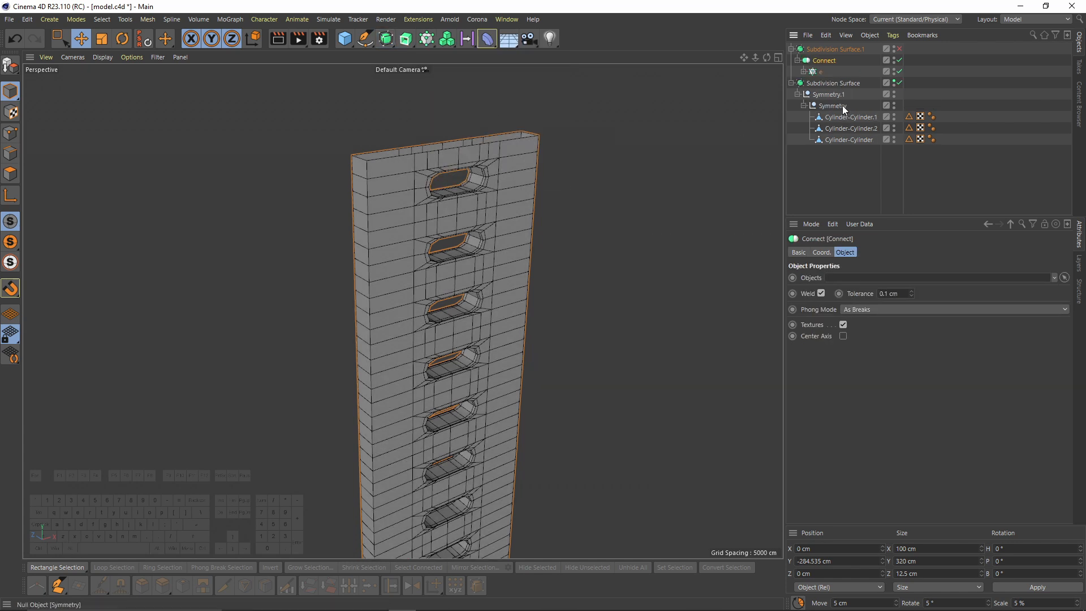
Make the Connect object editable and run Optimize on all its points.
key(c)
click(10, 133)
right_click(643, 194)
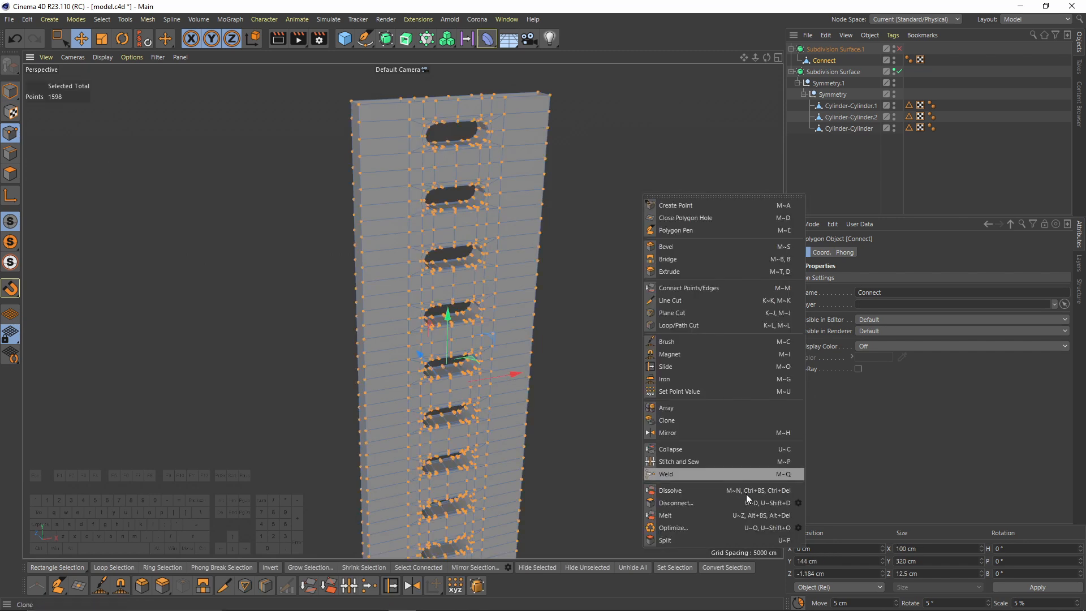
click(695, 525)
alt+drag(553, 222, 555, 158)
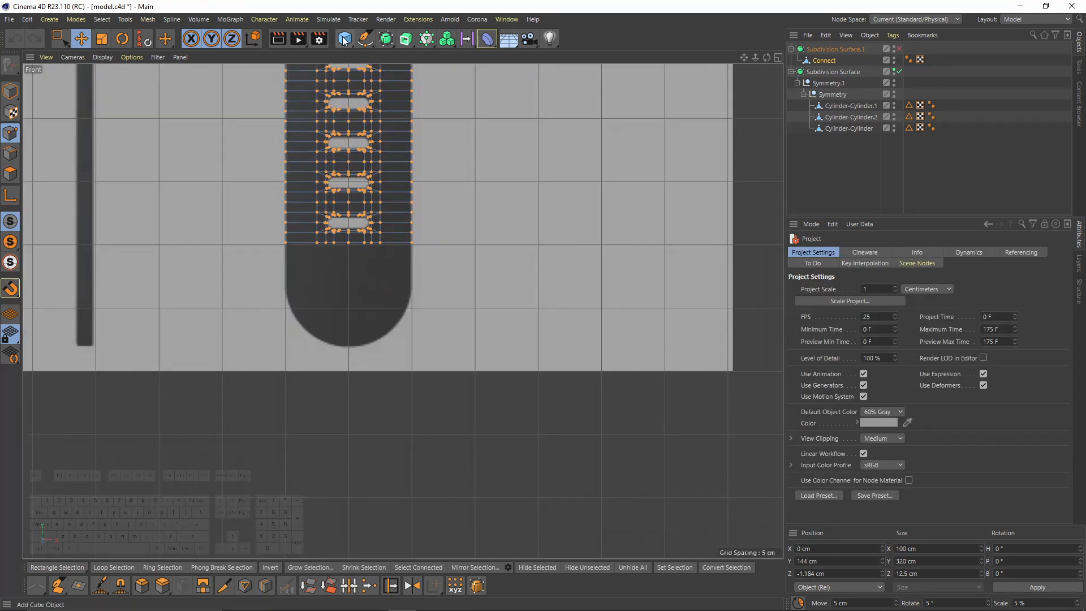
Add a Disc facing -Z and move it down over the lower end of the strap in the Front view.
click(345, 39)
click(385, 76)
scroll(871, 327, down, 2)
alt+middle_drag(481, 251, 487, 309)
scroll(453, 317, down, 8)
drag(407, 77, 410, 352)
scroll(419, 391, up, 6)
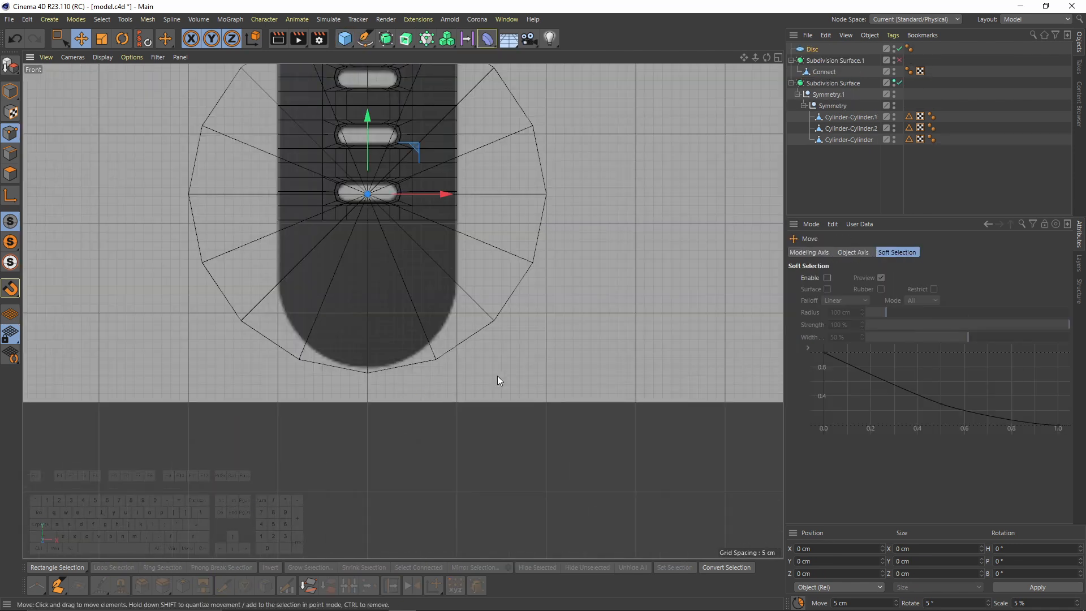
Scale the Disc to an outer radius of about 50.8 cm and align it with the strap's rounded tip.
key(t)
scroll(351, 196, up, 4)
key(e)
drag(385, 118, 383, 284)
scroll(413, 261, down, 4)
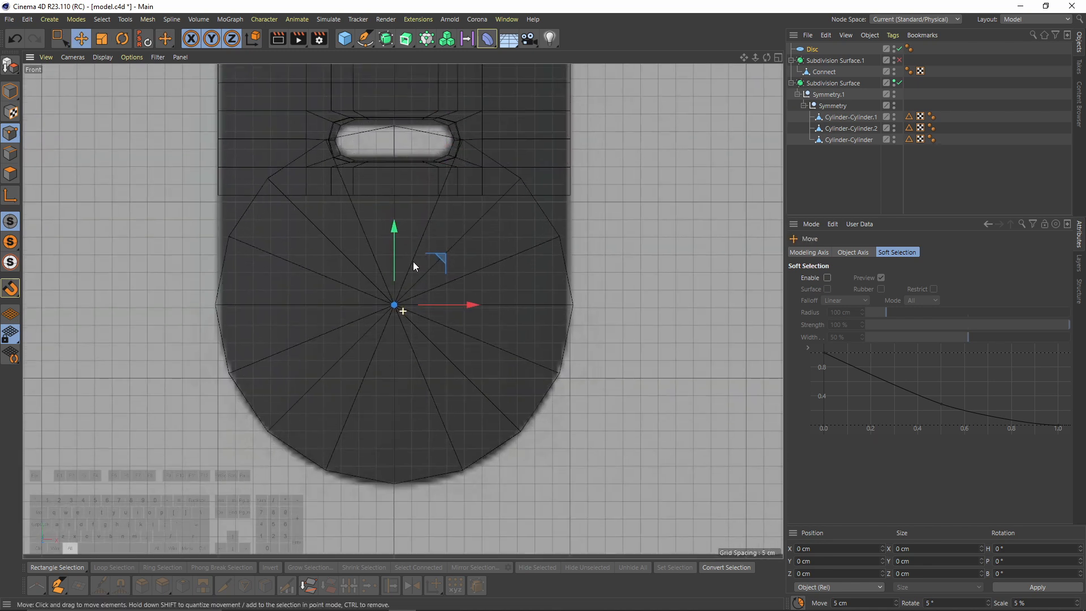
Select the bottom row of points on the strap mesh in the Front view.
click(823, 72)
scroll(336, 268, up, 4)
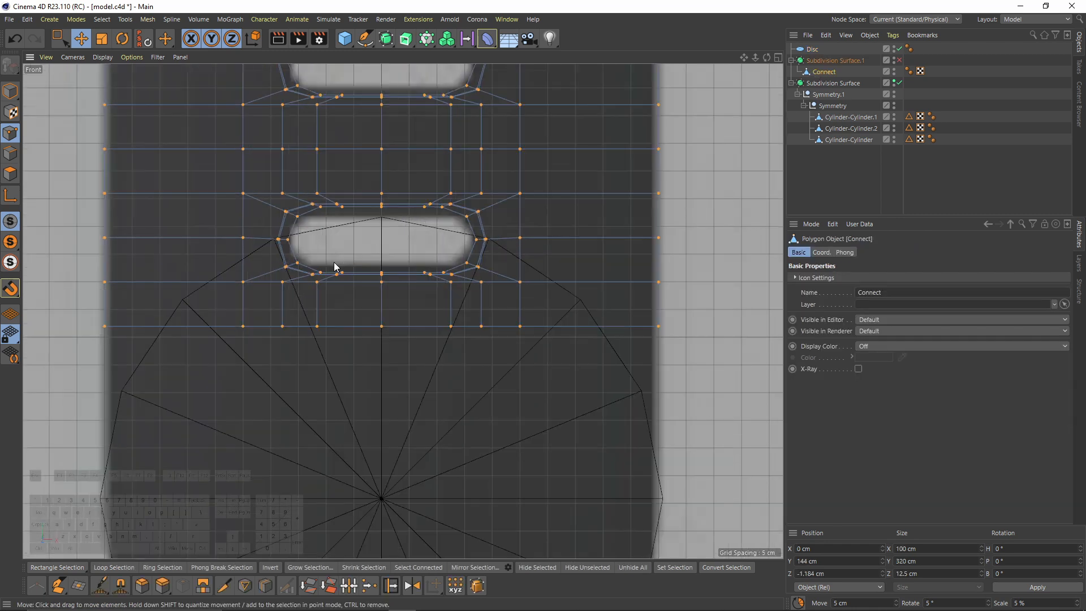
key(0)
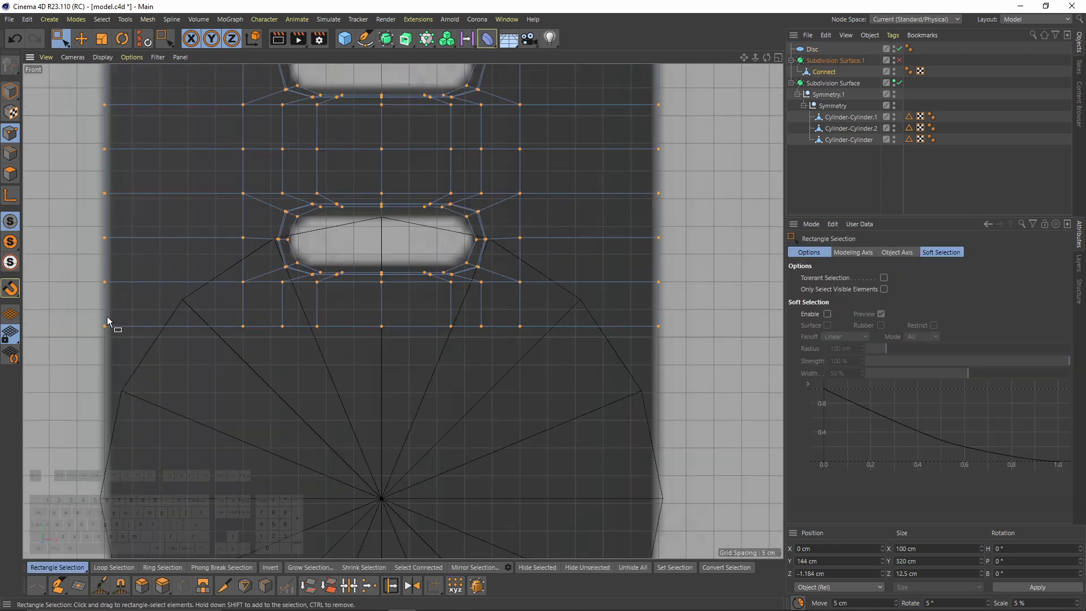
scroll(143, 329, down, 2)
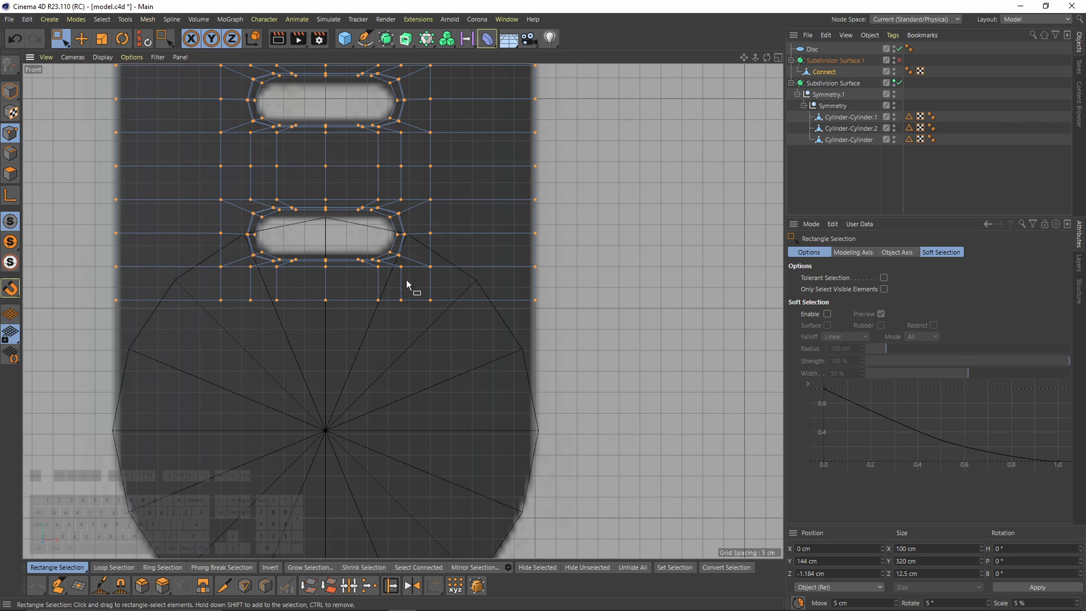
alt+middle_drag(495, 296, 548, 264)
drag(172, 261, 673, 307)
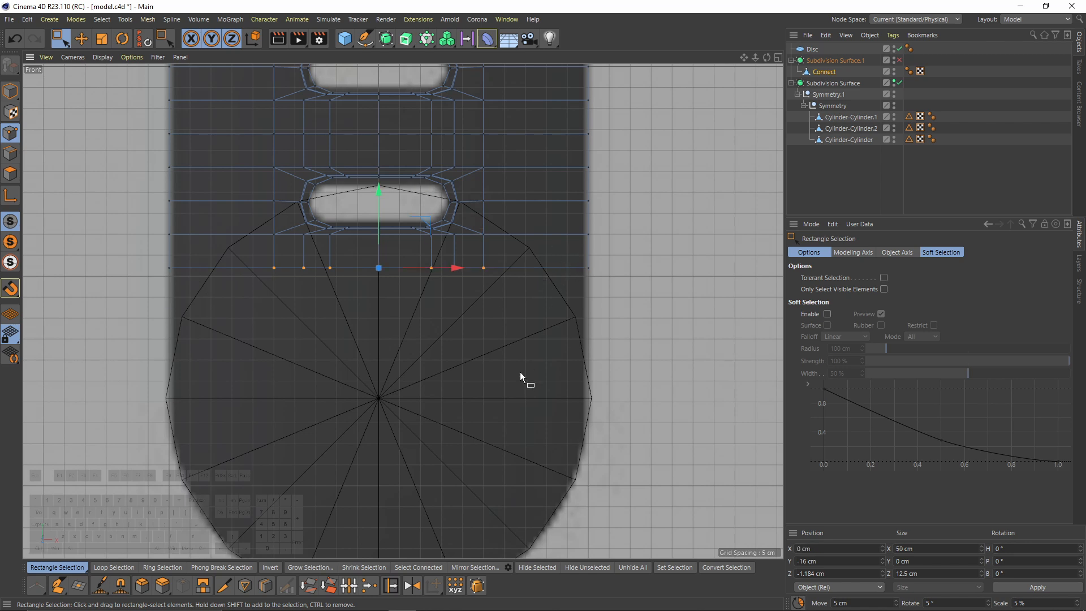
Examine how the Disc lines up with the strap's bottom end in the perspective and Front views.
middle_click(520, 372)
middle_click(356, 370)
scroll(355, 370, down, 6)
alt+middle_drag(355, 370, 313, 147)
ctrl+drag(299, 298, 481, 266)
key(F1)
click(807, 51)
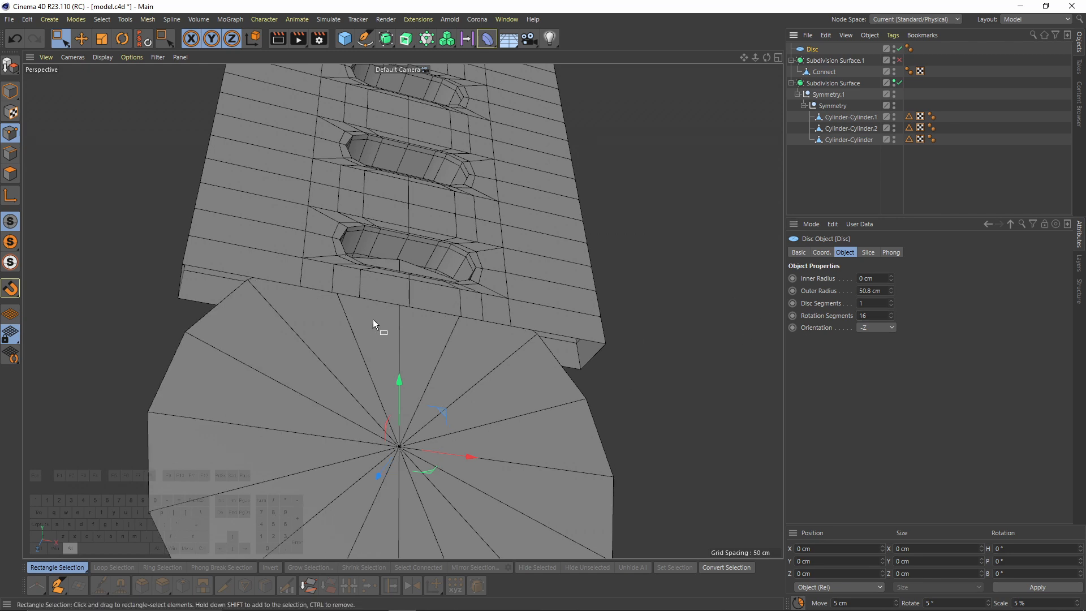
alt+middle_drag(373, 319, 387, 222)
alt+drag(387, 223, 382, 232)
middle_click(528, 289)
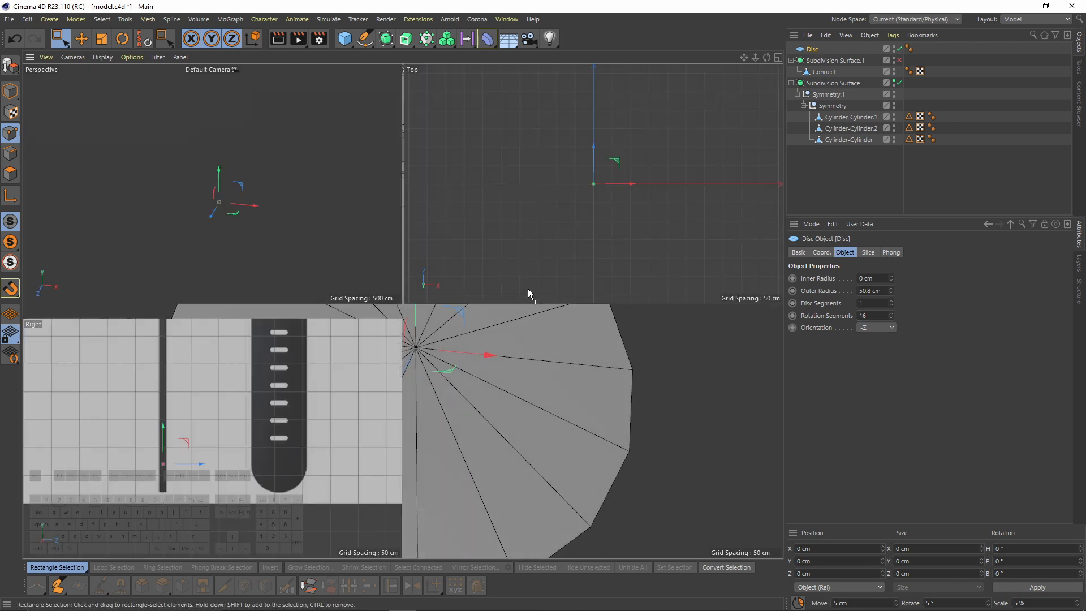
middle_click(534, 416)
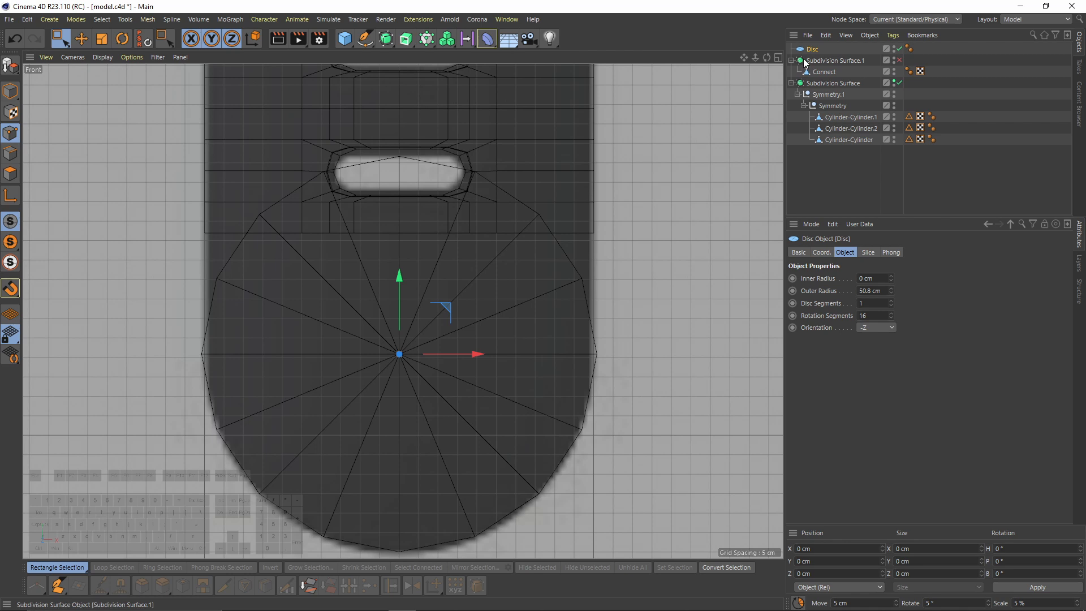
Extrude the strap's bottom edges down to the Disc's center line at Y -46.92 cm.
click(824, 72)
click(10, 152)
drag(176, 219, 720, 306)
drag(396, 158, 384, 277)
scroll(419, 270, up, 5)
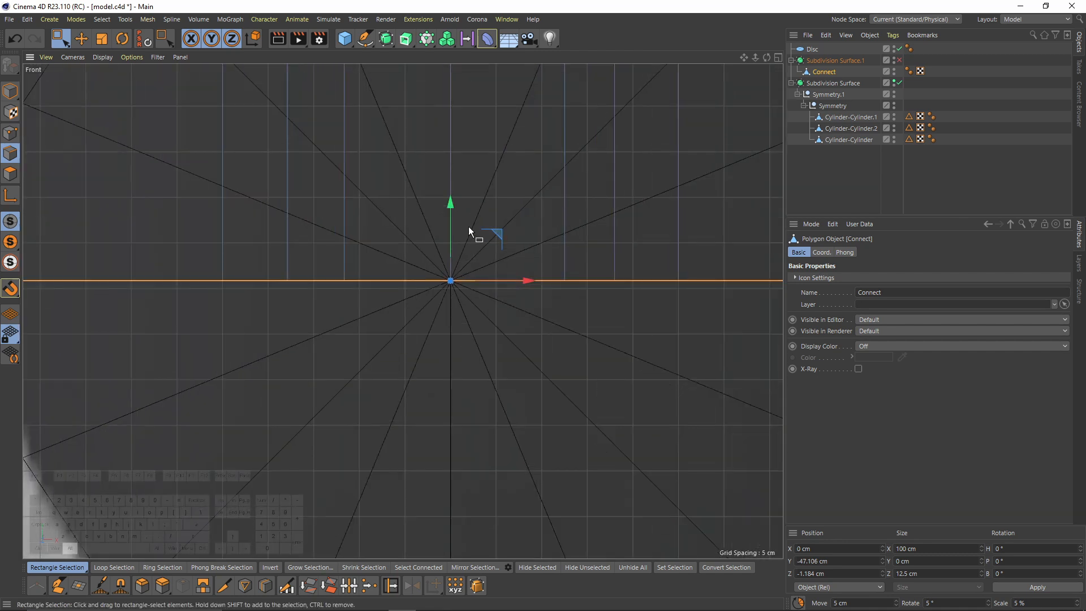
drag(446, 216, 447, 215)
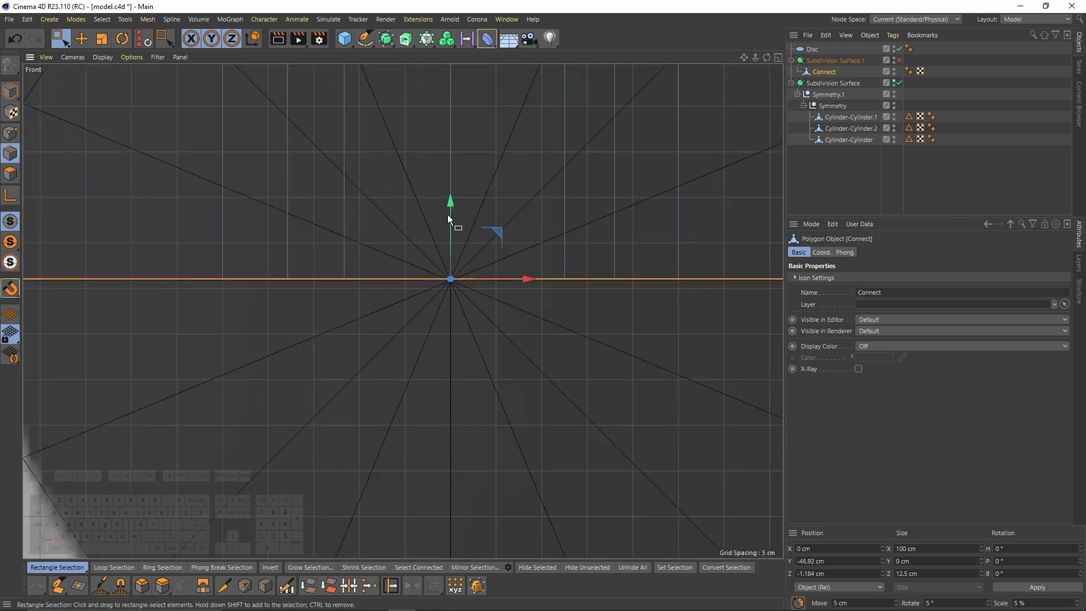
scroll(447, 215, down, 5)
drag(403, 171, 407, 229)
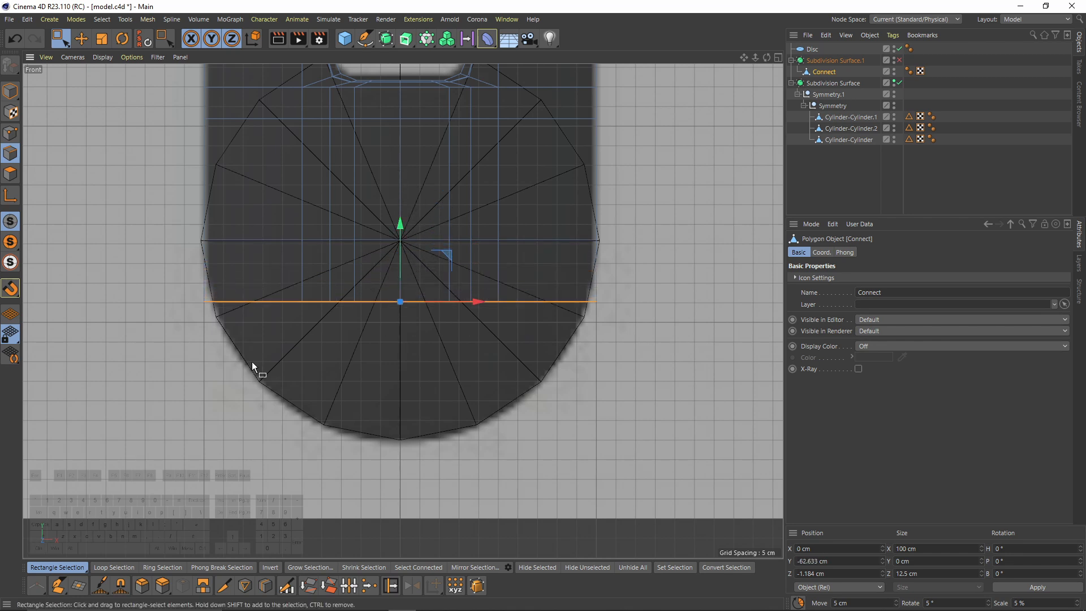
key(ctrl+z)
Move the three inner points left of center in the strap's bottom row onto the matching vertices of the Disc's outline.
alt+middle_drag(445, 200, 418, 224)
alt+middle_drag(341, 189, 350, 141)
click(10, 133)
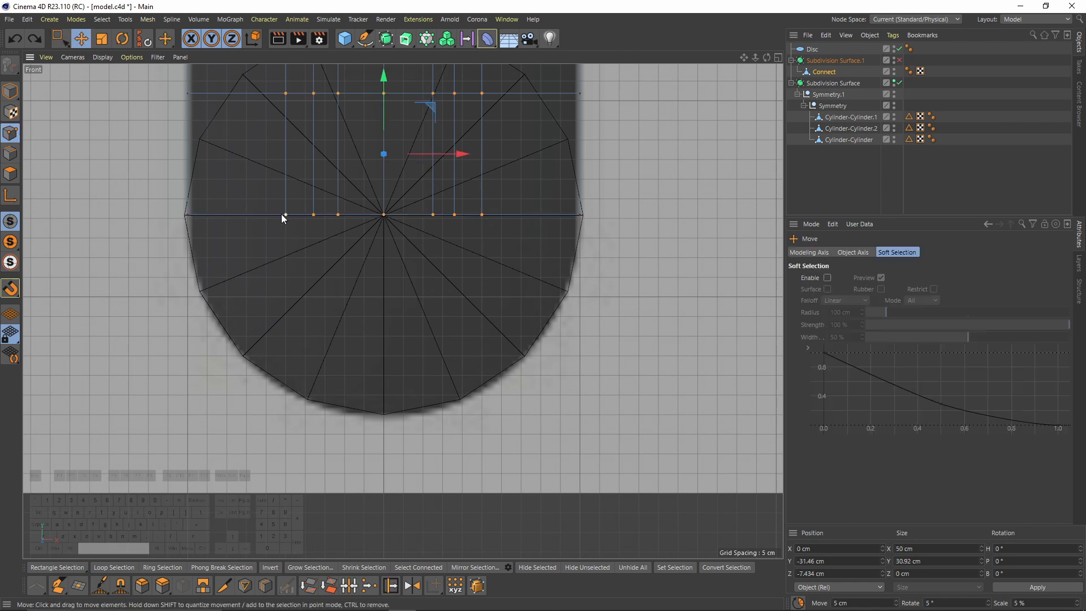
drag(273, 202, 290, 226)
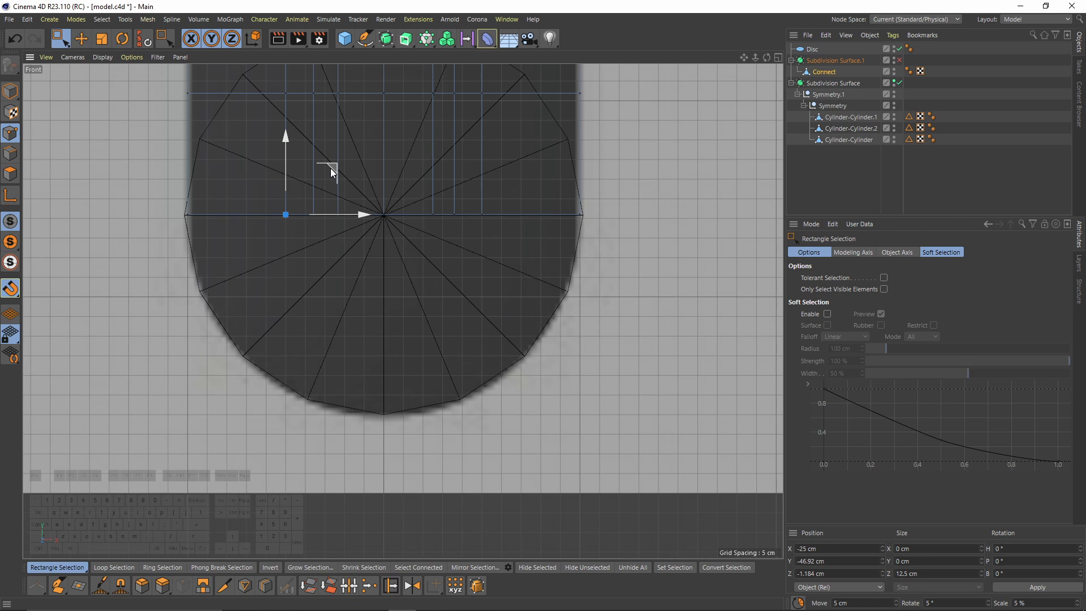
drag(17, 293, 56, 361)
drag(335, 171, 248, 246)
drag(306, 206, 321, 225)
drag(358, 165, 282, 311)
drag(326, 198, 350, 225)
drag(383, 168, 355, 352)
Move the center point and the three inner points right of it onto the Disc's remaining lower outline vertices.
drag(371, 204, 397, 227)
drag(429, 168, 433, 365)
drag(420, 200, 445, 228)
drag(479, 168, 507, 351)
drag(443, 199, 468, 227)
drag(502, 168, 572, 308)
drag(473, 195, 496, 228)
drag(529, 167, 613, 244)
Delete the guide Disc and return to the strap mesh with its tip's open border edges selected.
key(F1)
alt+drag(351, 294, 577, 195)
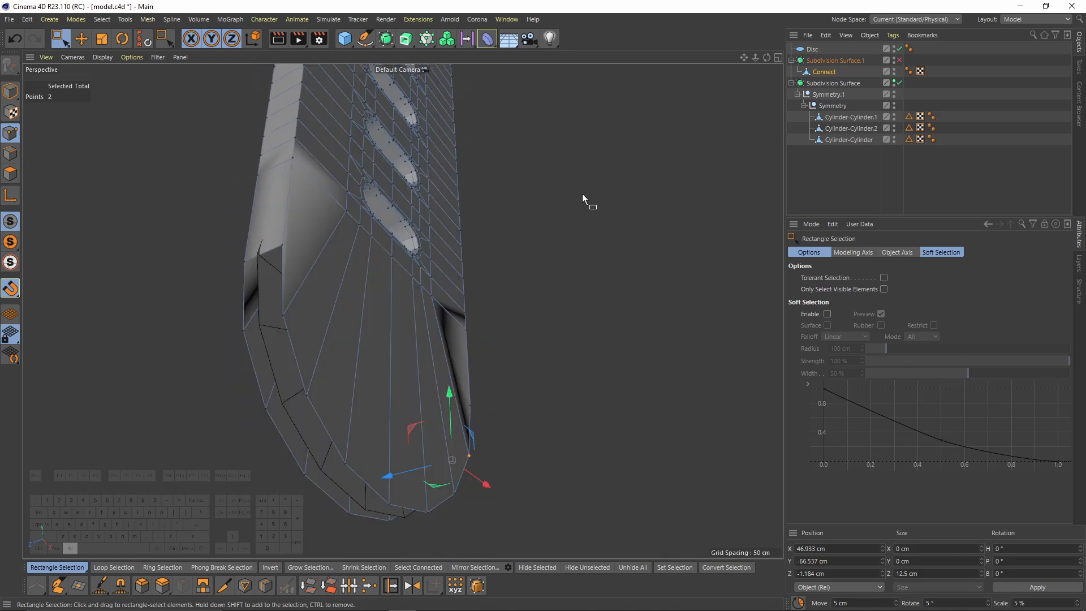
click(810, 50)
key(Delete)
click(823, 61)
key(Return)
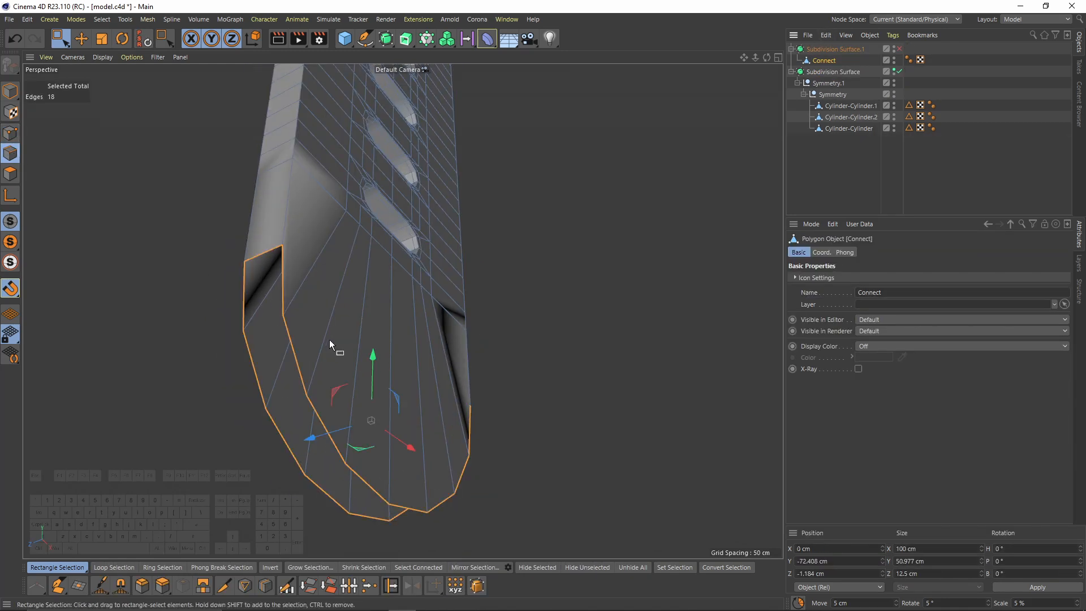
Remove the two short thickness edges from the selection, keeping the tip's front and back rim edges.
middle_click(330, 345)
scroll(170, 165, up, 4)
ctrl+drag(82, 124, 153, 170)
alt+drag(257, 242, 426, 369)
middle_click(219, 212)
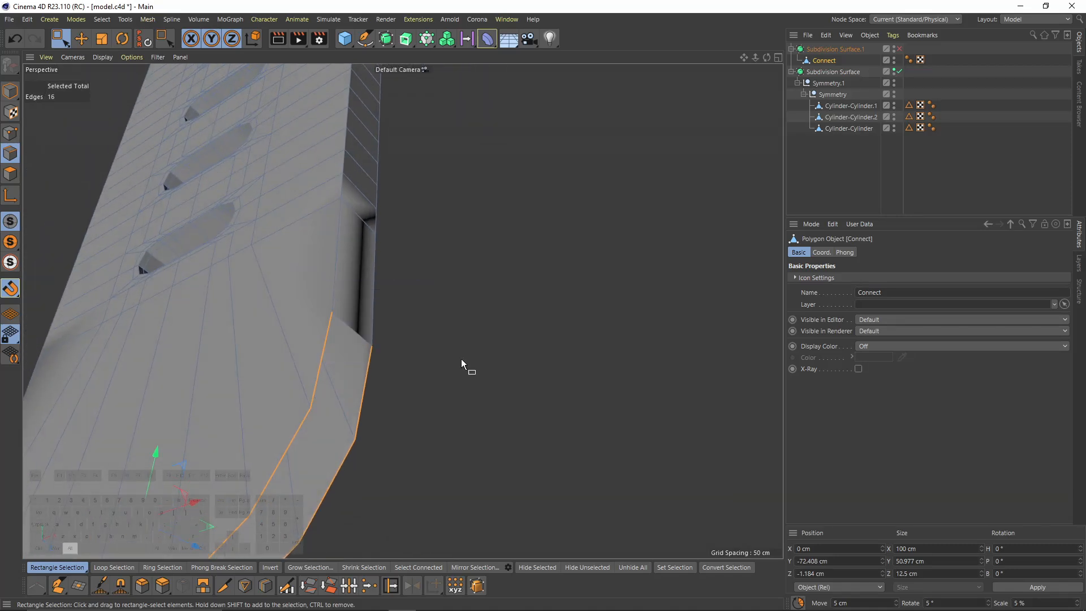
Bridge the tip's front and back rim edges with Stitch and Sew.
alt+middle_drag(460, 359, 510, 249)
right_click(510, 250)
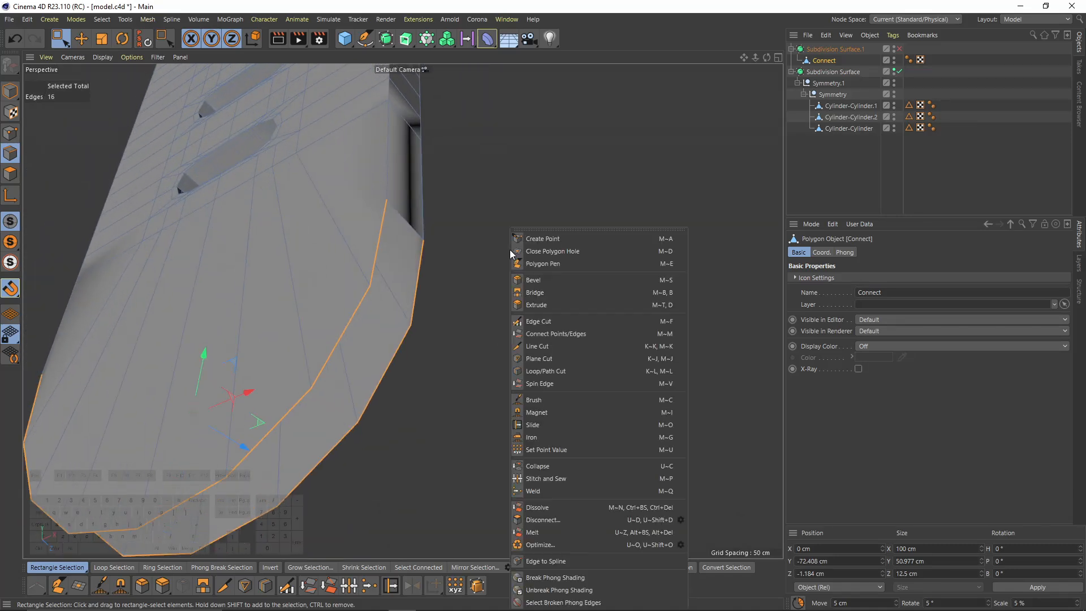
click(578, 478)
alt+drag(387, 204, 429, 246)
alt+middle_drag(393, 359, 420, 273)
alt+drag(420, 273, 467, 245)
Select the outer points on both sides of the strap near the tip and move them downward.
key(F4)
key(space)
click(10, 133)
drag(180, 172, 219, 204)
shift+drag(473, 175, 491, 200)
drag(354, 110, 352, 157)
key(F1)
mouse_move(274, 240)
alt+mouse_down()
mouse_move(279, 220)
mouse_move(288, 226)
alt+mouse_up()
Extrude the strap's top edges up to the watch body, at about Y 409.7 cm.
key(F4)
alt+right_drag(371, 300, 436, 310)
click(11, 153)
drag(296, 300, 544, 334)
scroll(348, 247, up, 1)
drag(420, 261, 425, 86)
alt+middle_drag(425, 85, 425, 207)
alt+right_drag(425, 193, 498, 189)
drag(425, 188, 427, 193)
key(shift+s)
Add a loop cut halfway along the plain strap section between the watch body and the top slot.
key(F1)
alt+drag(359, 316, 362, 243)
alt+right_drag(362, 244, 430, 249)
alt+drag(430, 249, 407, 326)
right_click(407, 325)
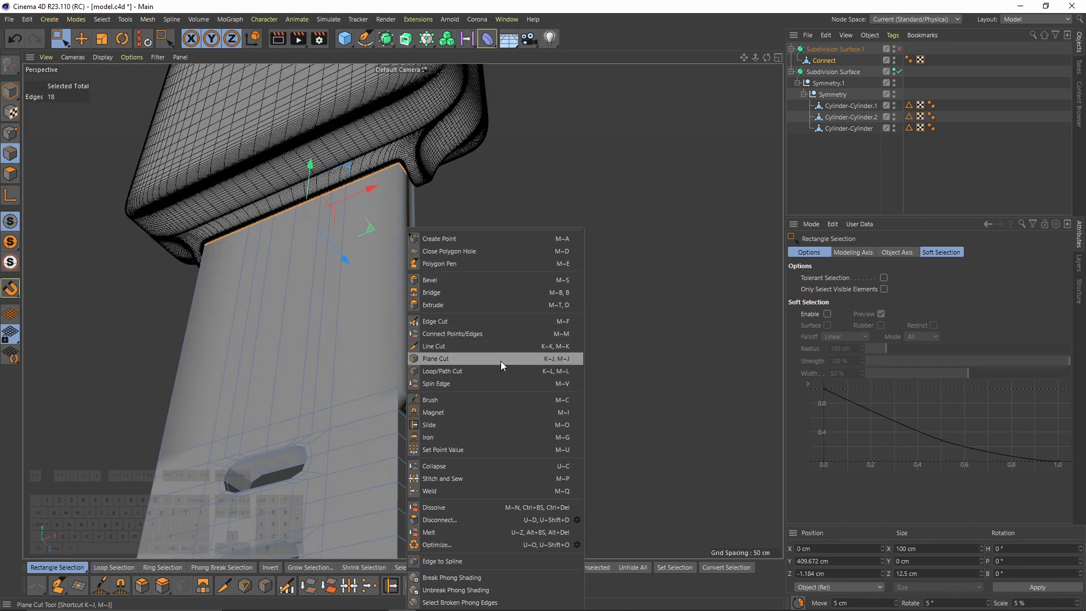
click(454, 360)
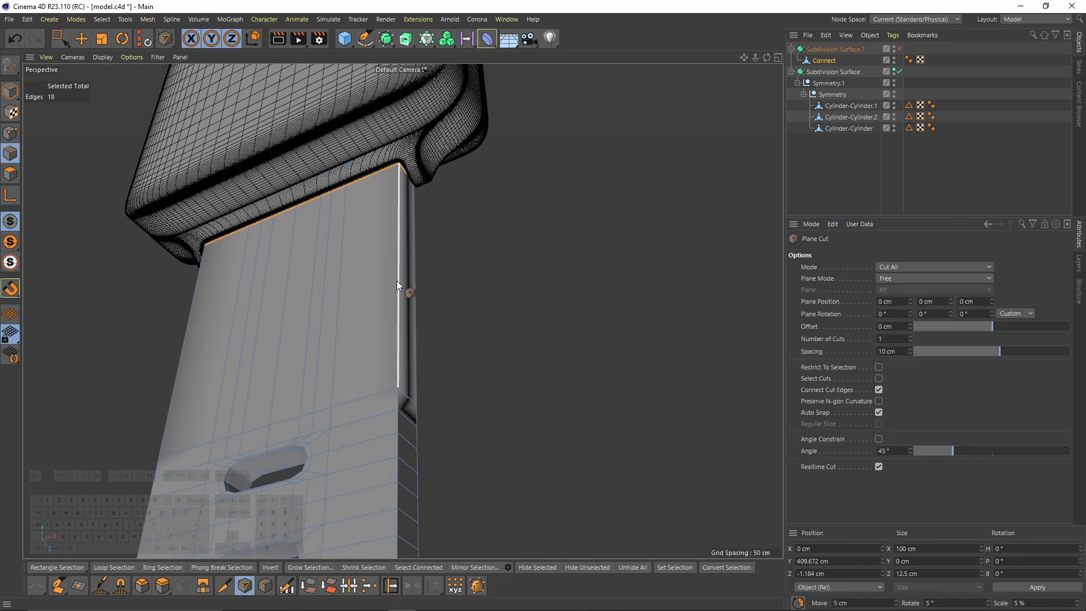
right_click(418, 300)
click(473, 371)
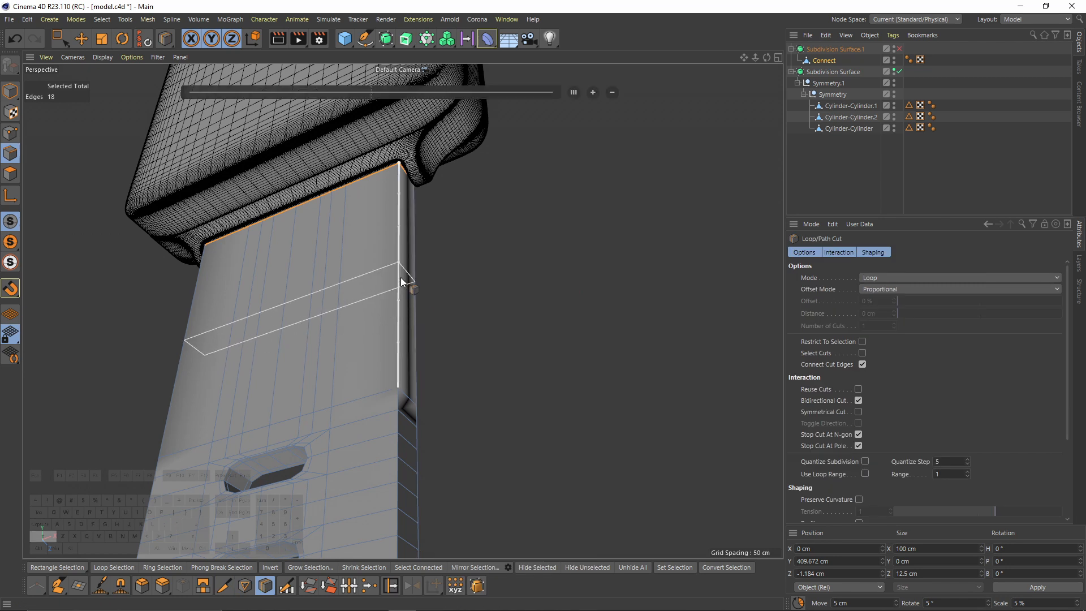
shift+click(399, 274)
alt+drag(335, 294, 571, 356)
Bevel the new edge loop in Chamfer mode with an offset of 44 cm and 6 subdivisions.
click(81, 39)
double_click(365, 282)
right_click(457, 317)
click(482, 281)
middle_click(438, 291)
middle_click(398, 301)
drag(894, 301, 962, 312)
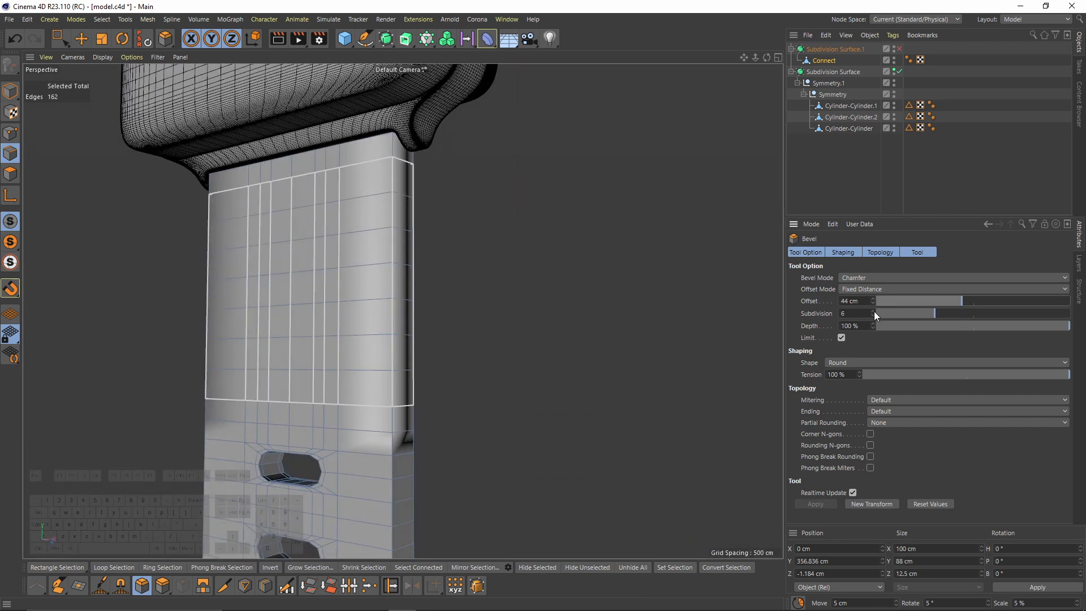
Set the bevel's subdivision to 9 and isolate the lower strap in the viewport.
triple_click(874, 311)
alt+drag(391, 332, 410, 309)
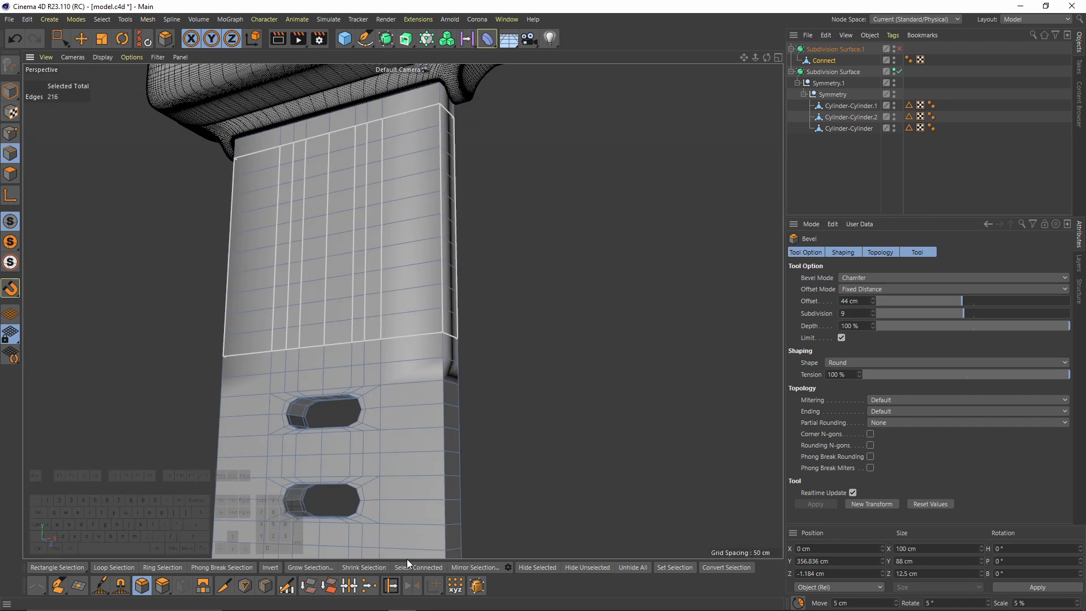
alt+drag(407, 560, 422, 363)
alt+drag(445, 257, 456, 328)
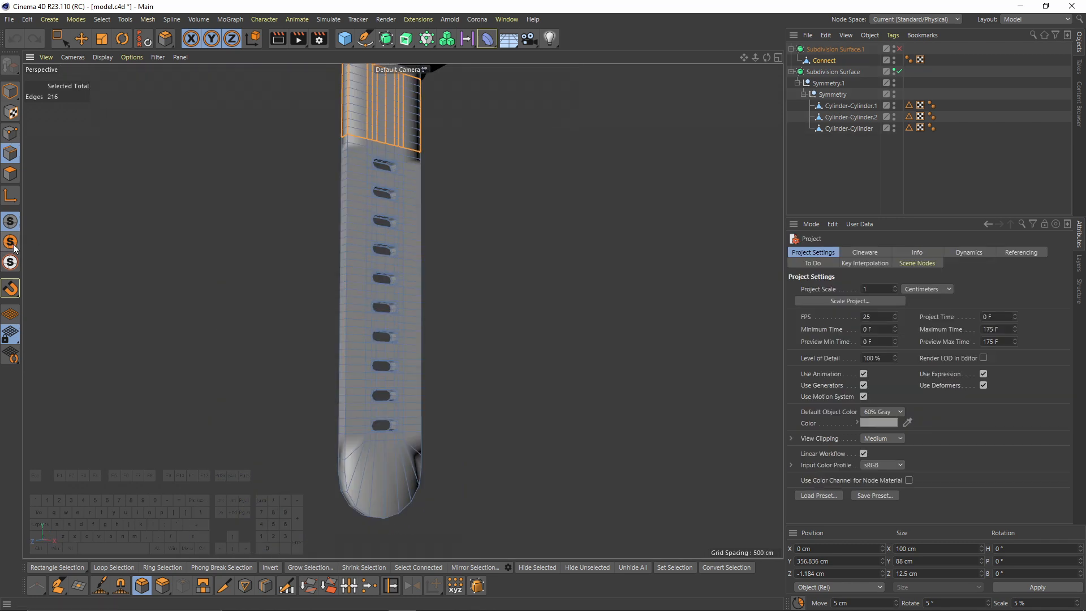
drag(11, 244, 23, 257)
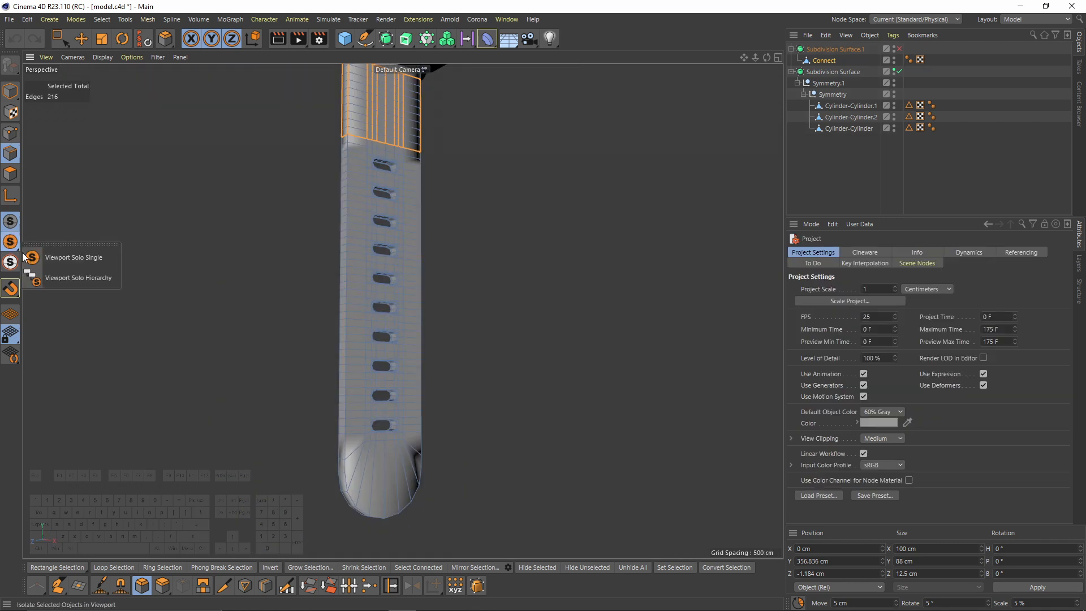
alt+drag(267, 277, 40, 151)
Select the edge loop outlining one broad face of the strap and slide it inward with an offset of -2.37 cm.
key(e)
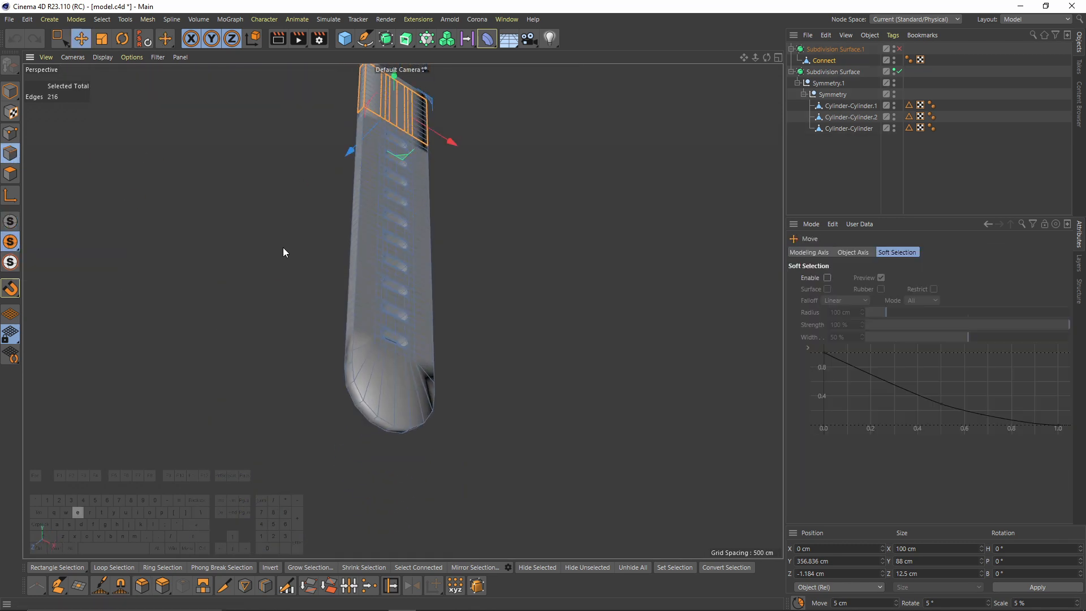
scroll(283, 246, up, 3)
double_click(342, 341)
alt+drag(342, 342, 564, 371)
shift+double_click(351, 405)
shift+double_click(547, 317)
alt+drag(598, 290, 503, 344)
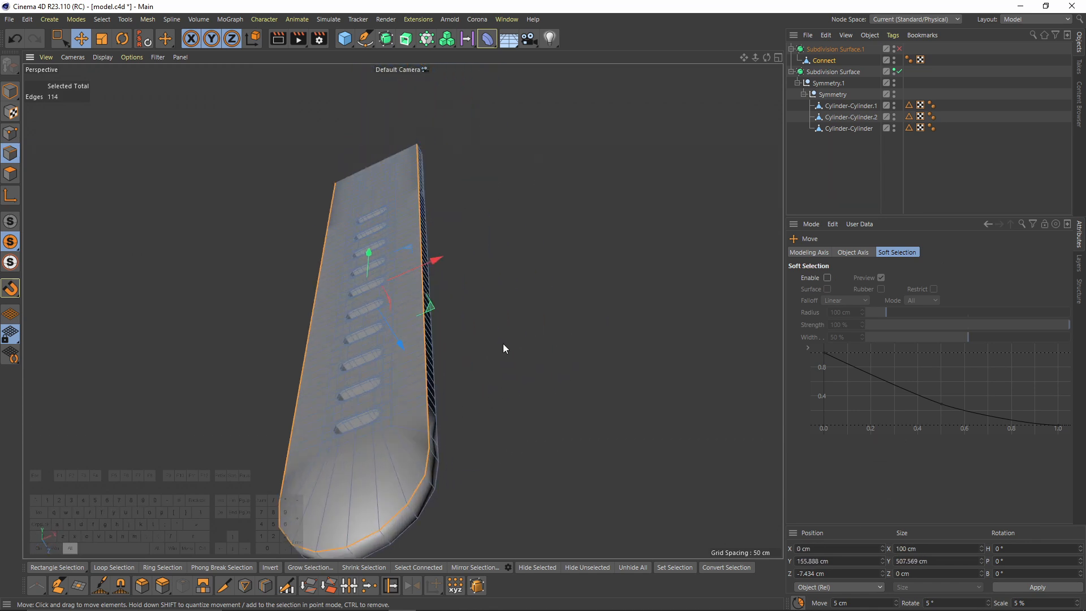
right_click(504, 347)
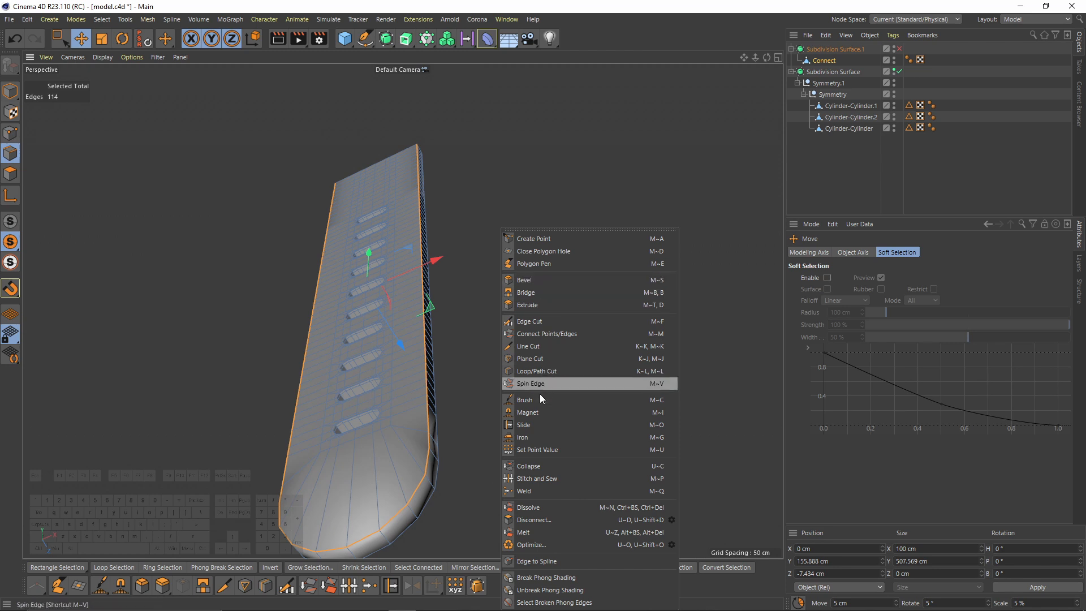
click(528, 425)
scroll(372, 358, up, 5)
alt+drag(382, 352, 137, 343)
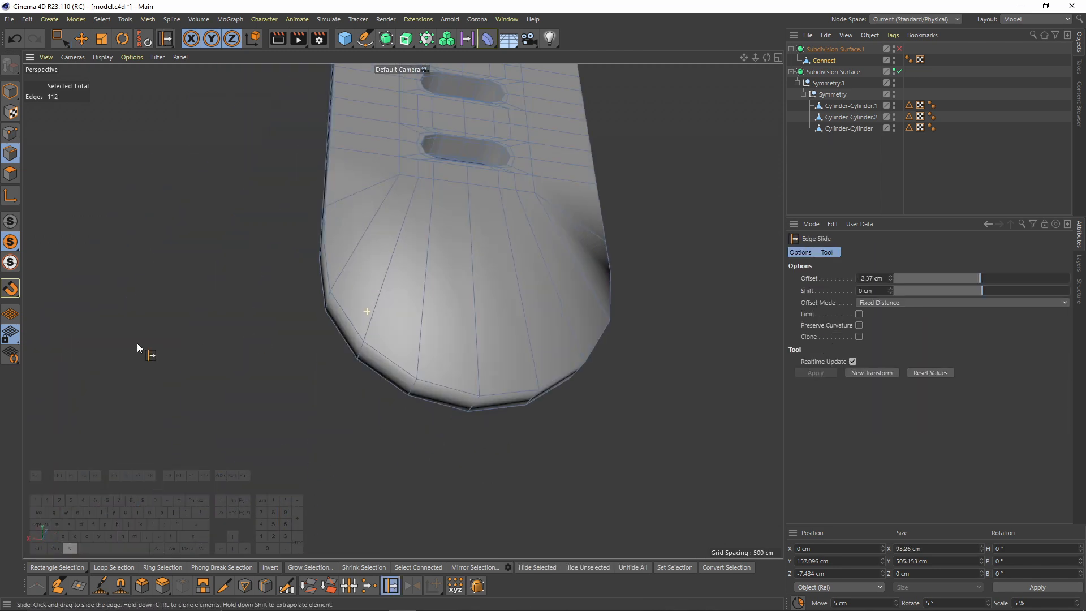
Select the outline edge loop on the strap's opposite face and slide it inward by a similar small amount.
key(e)
double_click(324, 284)
alt+drag(326, 283, 415, 291)
double_click(330, 278)
right_click(676, 415)
click(676, 416)
mouse_move(365, 419)
alt+mouse_down()
mouse_move(476, 330)
mouse_move(446, 337)
alt+mouse_up()
Examine the strap with subdivision smoothing on and plain shading, checking the edges and the open upper end.
key(q)
click(829, 201)
key(n)
key(a)
alt+drag(476, 287, 516, 232)
scroll(420, 232, up, 4)
key(ctrl+z)
key(q)
Close the polygon hole at the strap's open upper end.
right_click(516, 232)
click(565, 258)
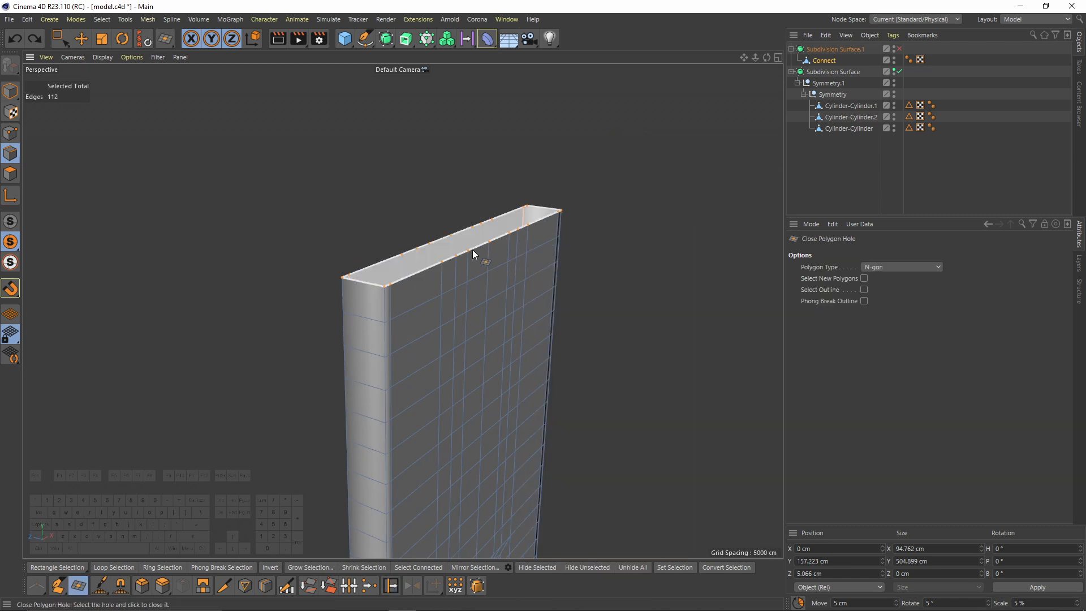
click(473, 249)
alt+drag(446, 252, 398, 283)
Divide the new end cap with line cuts across the strap's thickness, joining each pair of opposite points.
scroll(398, 284, up, 2)
click(10, 133)
scroll(404, 291, up, 2)
right_click(404, 293)
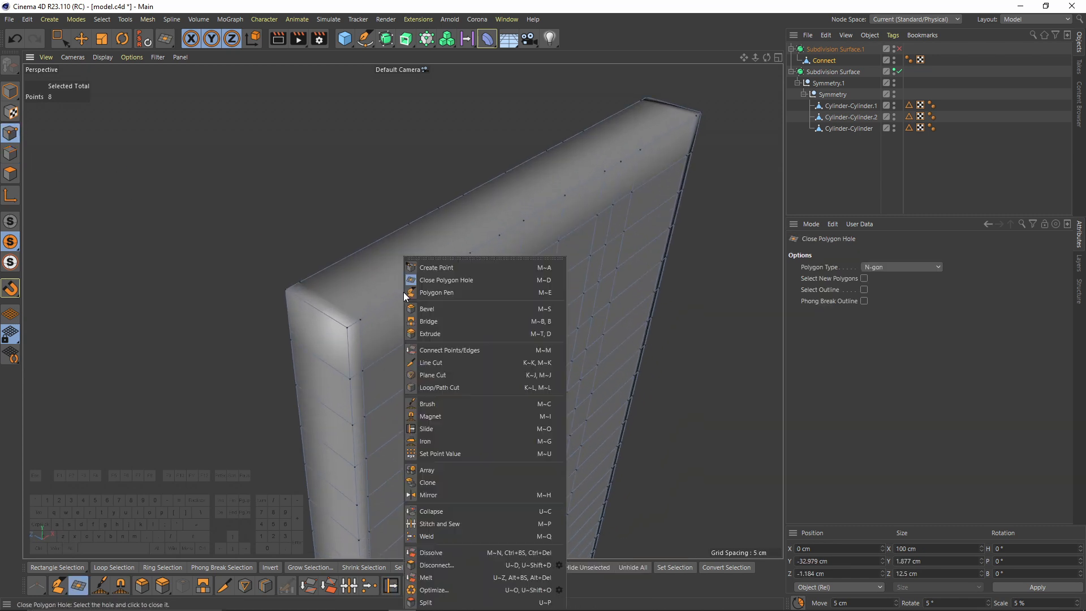
click(444, 363)
click(470, 254)
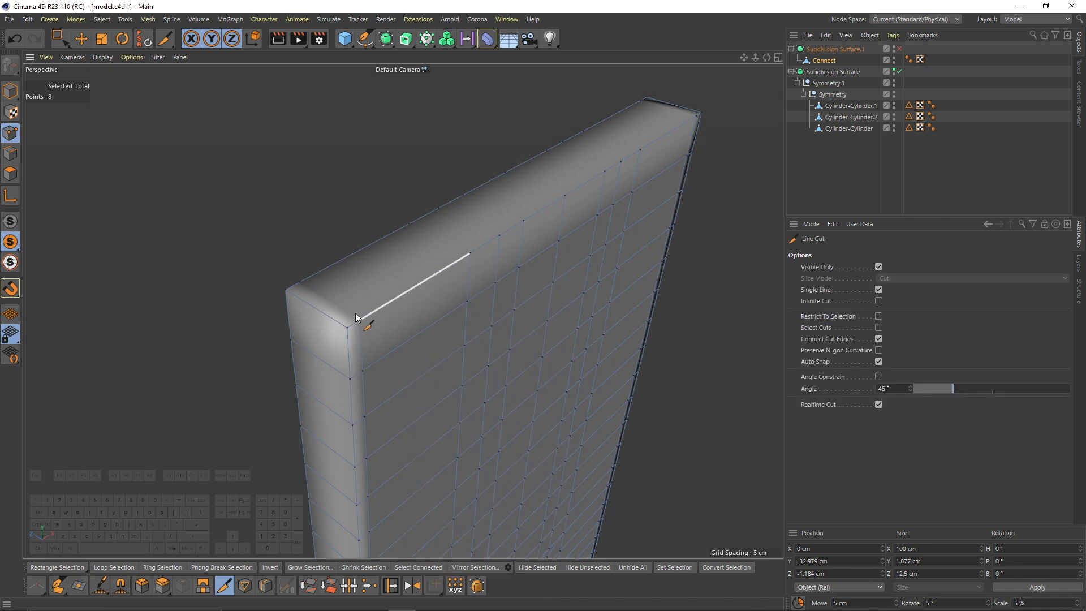
click(410, 225)
scroll(415, 228, up, 2)
key(m)
key(o)
scroll(577, 249, up, 2)
key(k)
key(k)
click(480, 175)
click(571, 211)
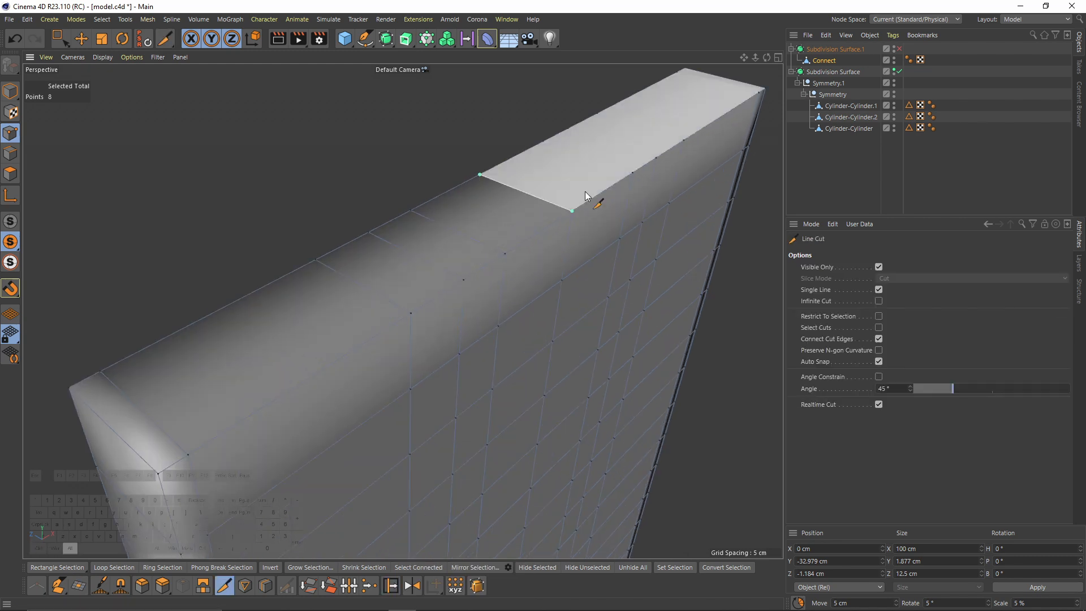
alt+middle_drag(585, 192, 481, 293)
click(527, 279)
click(444, 241)
click(473, 227)
click(553, 263)
click(587, 242)
click(504, 207)
alt+drag(624, 205, 558, 249)
click(542, 168)
Examine the smoothed strap in perspective and against the reference image in the Right view.
key(q)
click(875, 184)
alt+drag(451, 204, 307, 149)
scroll(454, 267, down, 5)
alt+drag(453, 267, 408, 335)
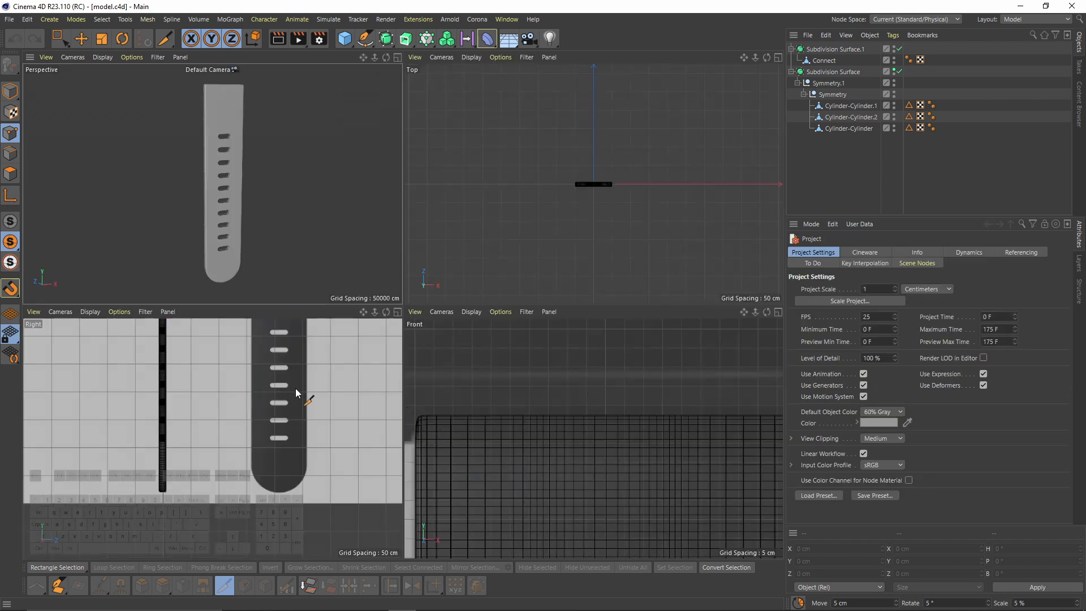
middle_click(294, 388)
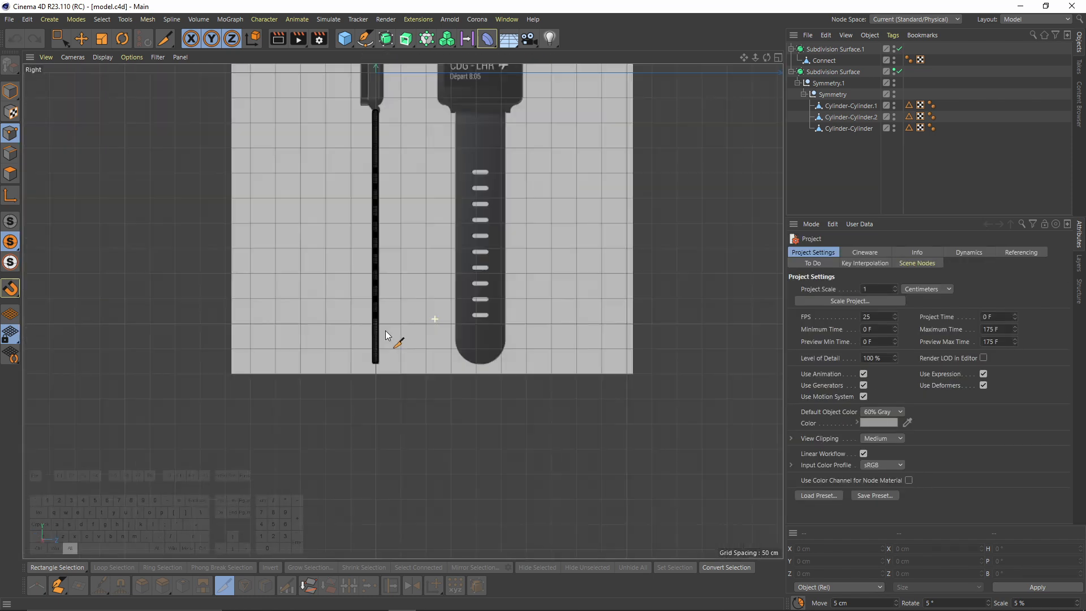
scroll(385, 334, down, 4)
middle_click(372, 310)
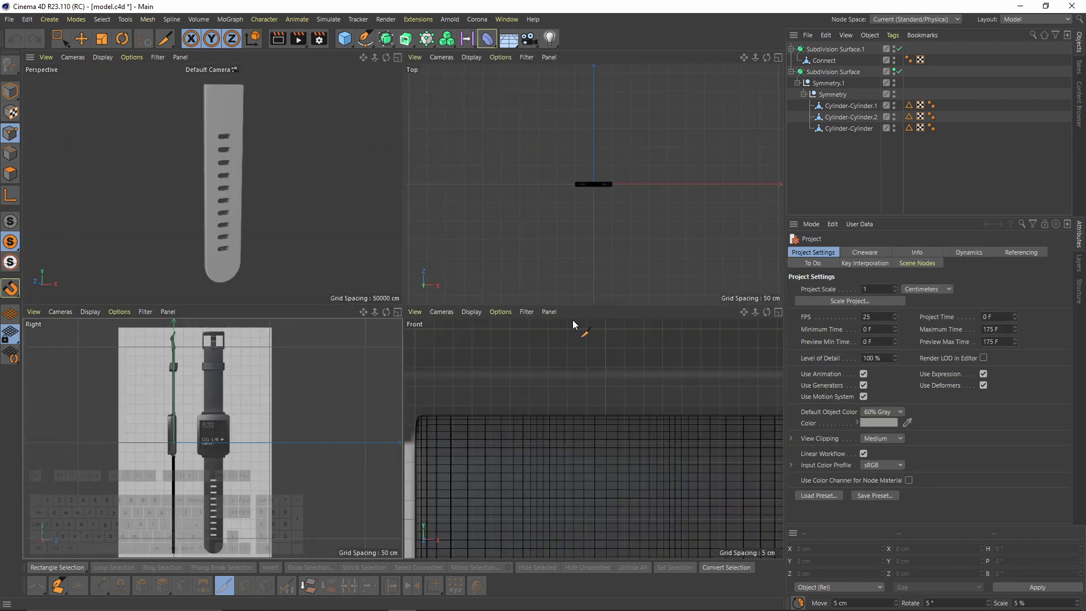
Turn off the strap's smoothing, select the polygons of its upper end cap and split them into a separate object.
click(852, 116)
click(825, 61)
middle_click(164, 363)
middle_click(566, 409)
key(q)
scroll(567, 406, down, 6)
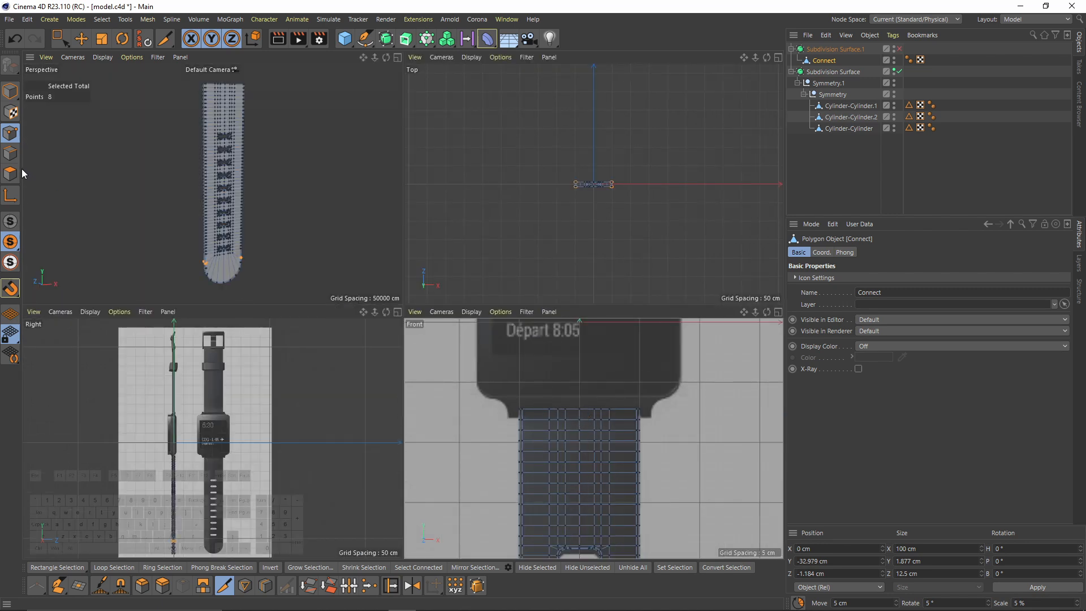
click(10, 174)
key(0)
scroll(538, 405, up, 3)
drag(489, 386, 736, 431)
alt+middle_drag(673, 462, 610, 444)
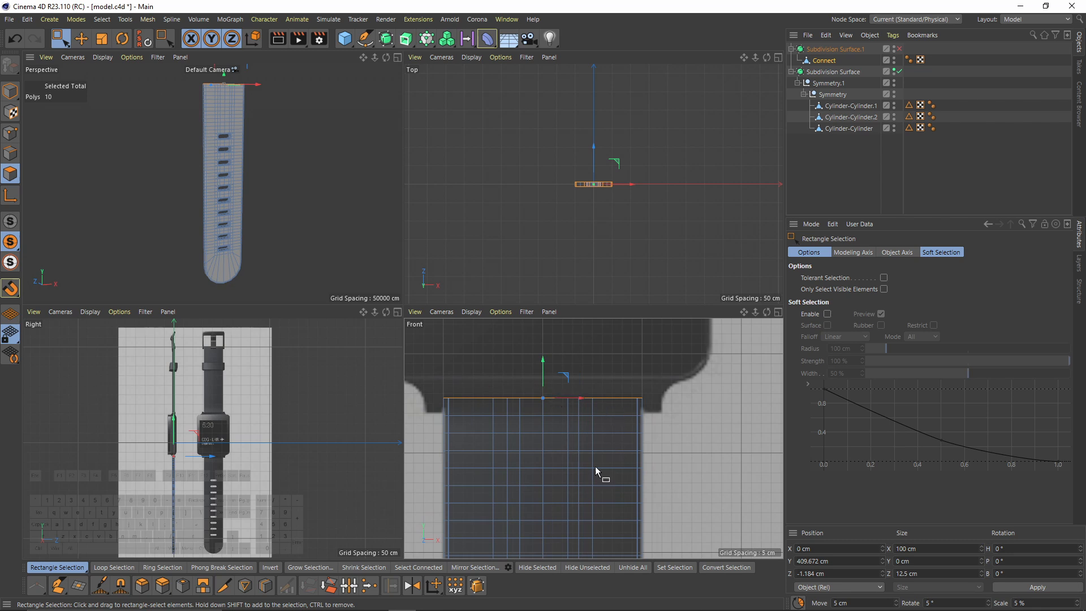
right_click(632, 466)
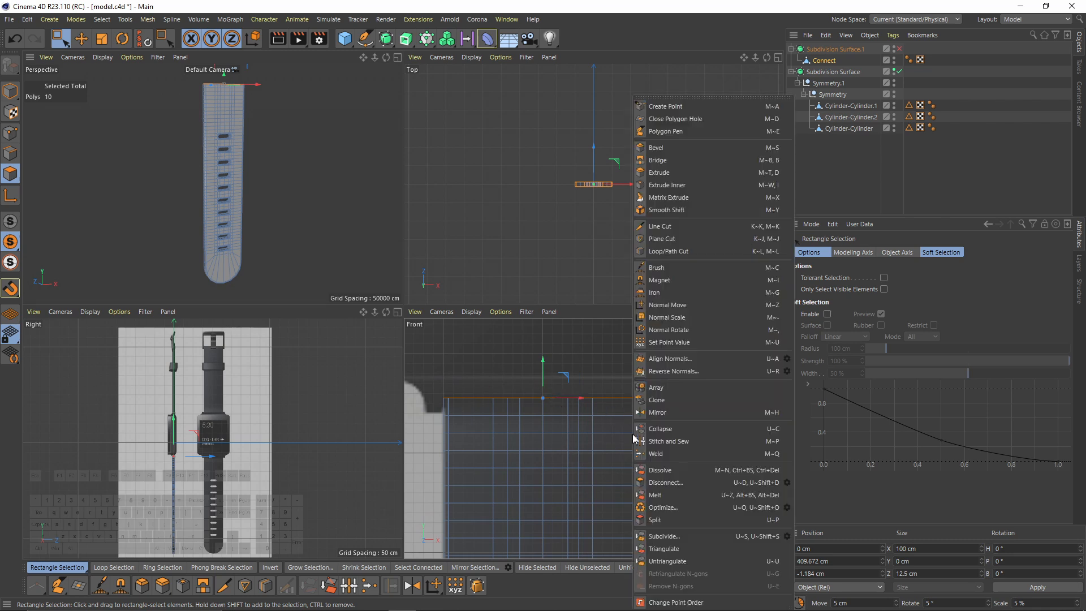
click(670, 522)
Move the split polygons up to the base of the upper strap above the watch body, at about Y 637 cm.
scroll(575, 436, down, 2)
middle_click(554, 361)
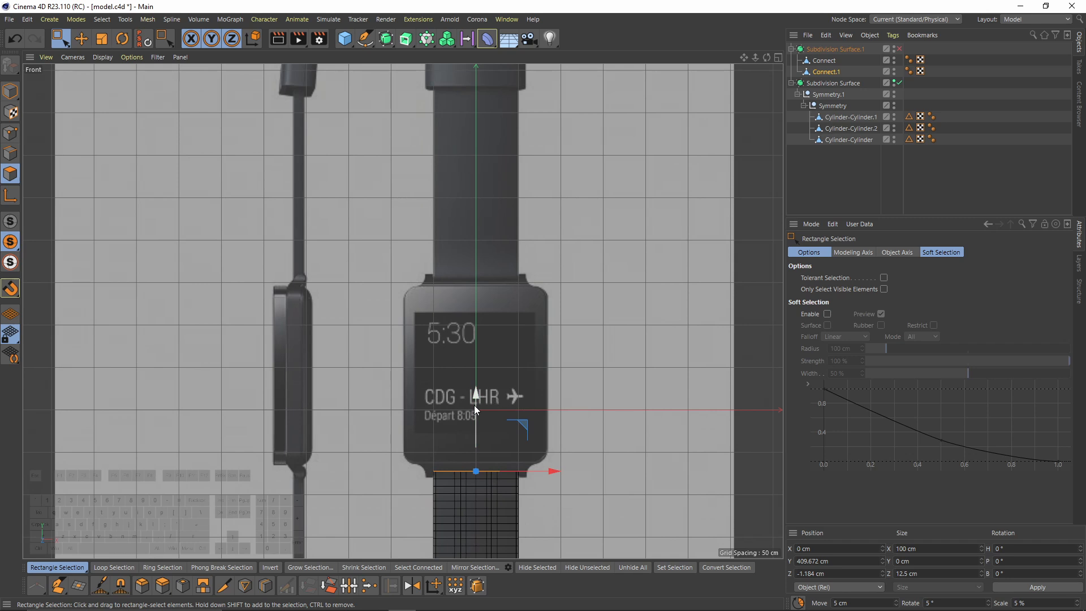
scroll(456, 270, up, 6)
drag(497, 205, 495, 188)
Extrude the polygons upward along the reference to the buckle, at about Y 984.7 cm.
right_click(596, 291)
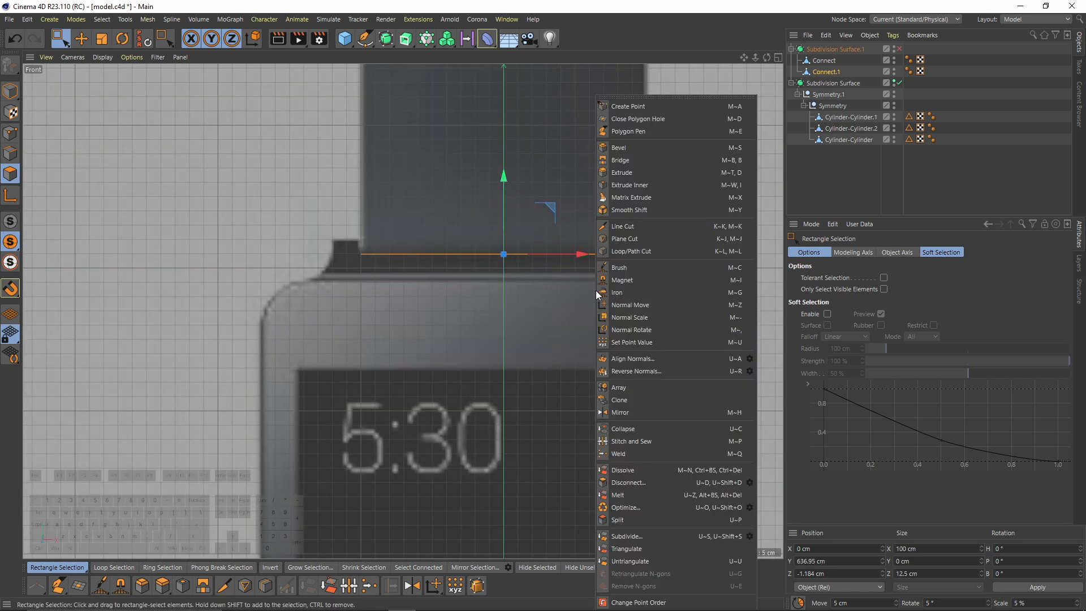
click(640, 173)
scroll(339, 424, down, 4)
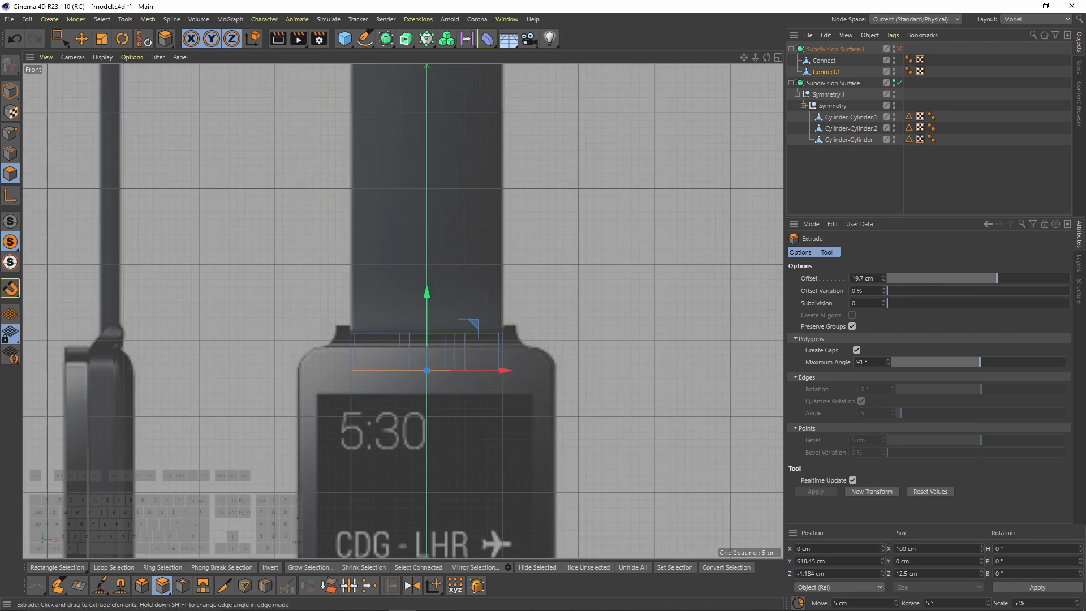
drag(657, 374, 605, 373)
scroll(543, 264, down, 4)
drag(473, 309, 483, 134)
middle_click(475, 136)
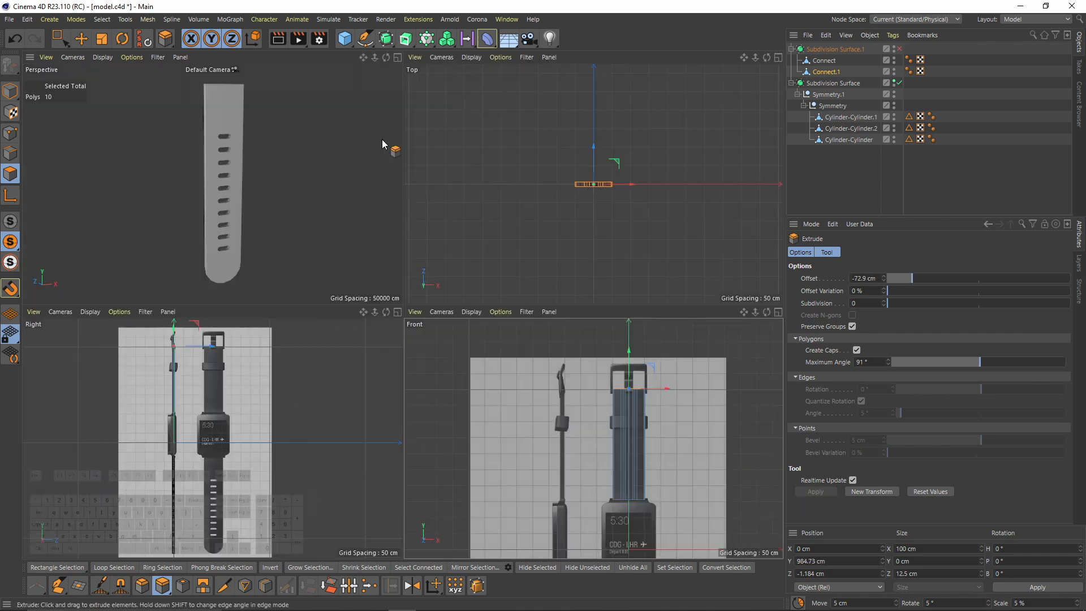
Add a loop cut at 50% of the upper strap's height.
middle_click(383, 145)
scroll(419, 184, down, 4)
alt+drag(420, 185, 515, 286)
right_click(516, 287)
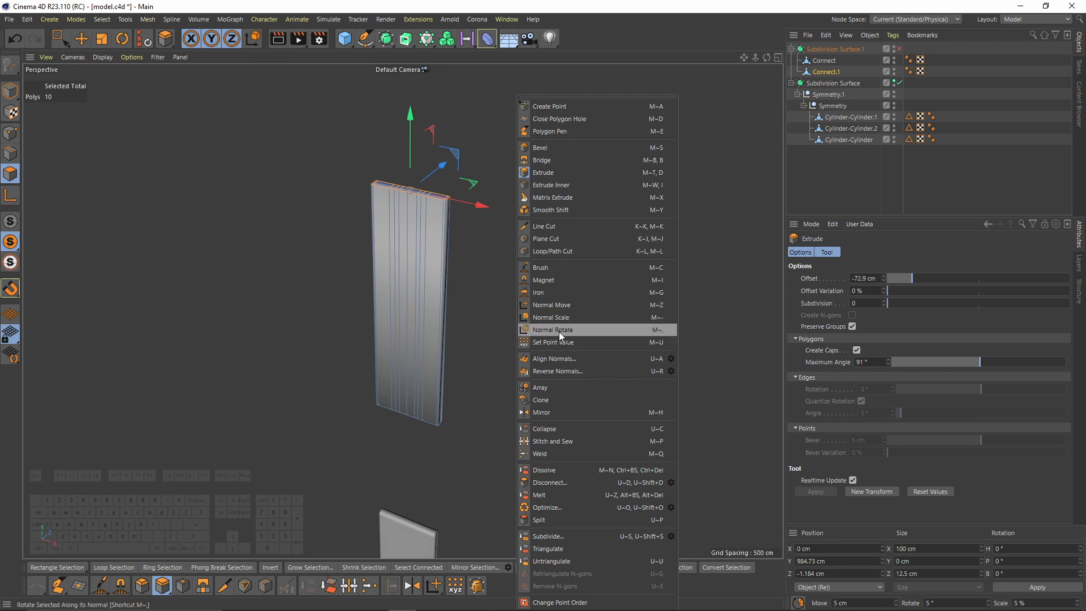
click(554, 253)
alt+drag(446, 339, 451, 301)
scroll(451, 302, up, 2)
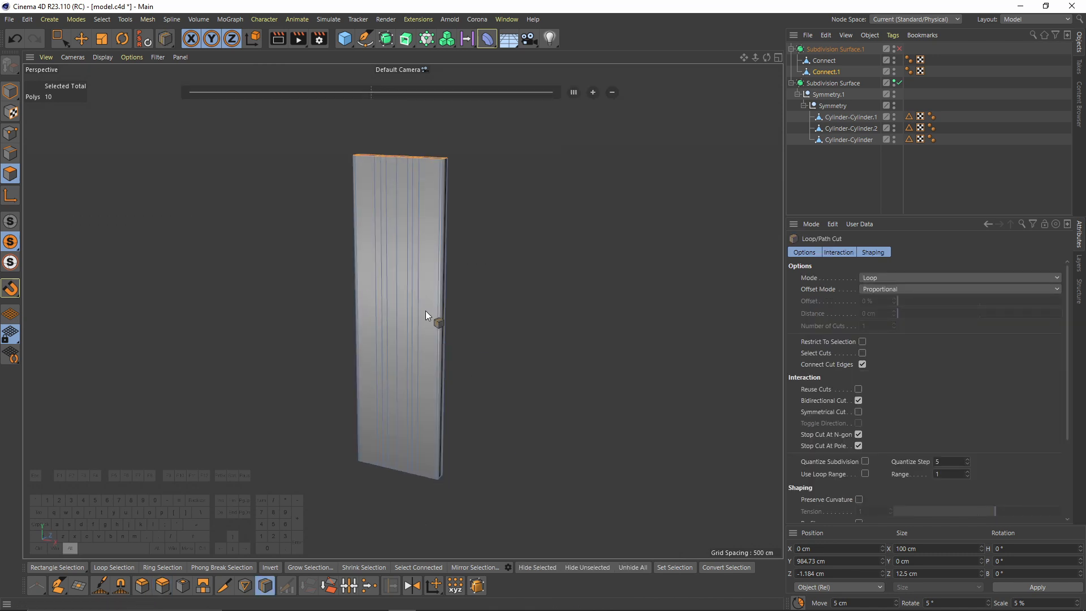
click(440, 323)
Bevel the upper strap's middle edge loop in Chamfer mode with an offset of 162.5 cm and 20 subdivisions.
key(e)
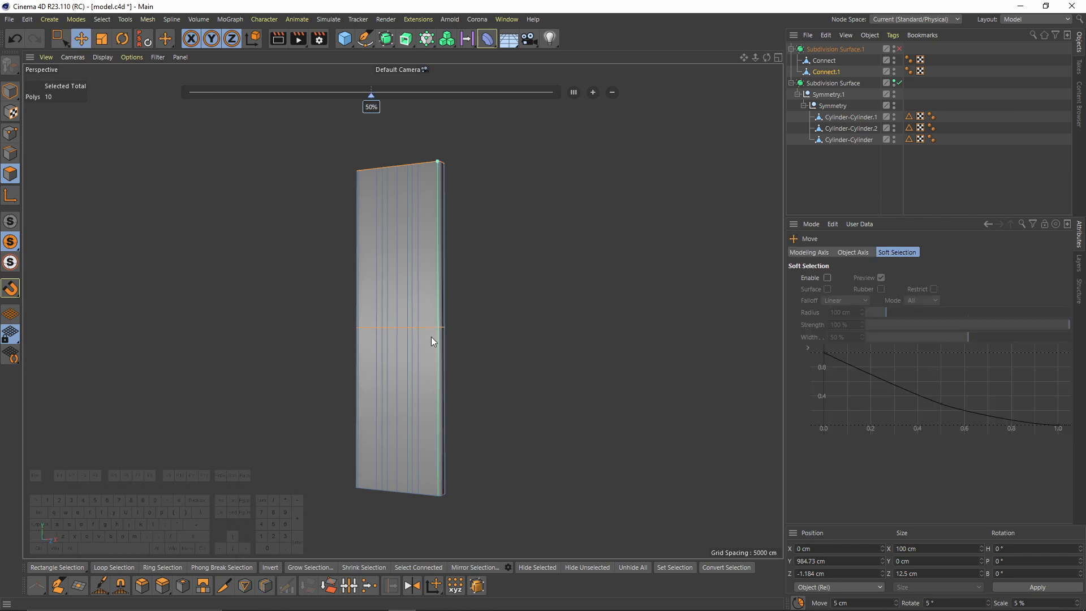
click(15, 153)
scroll(409, 328, up, 2)
click(408, 334)
double_click(416, 318)
right_click(619, 302)
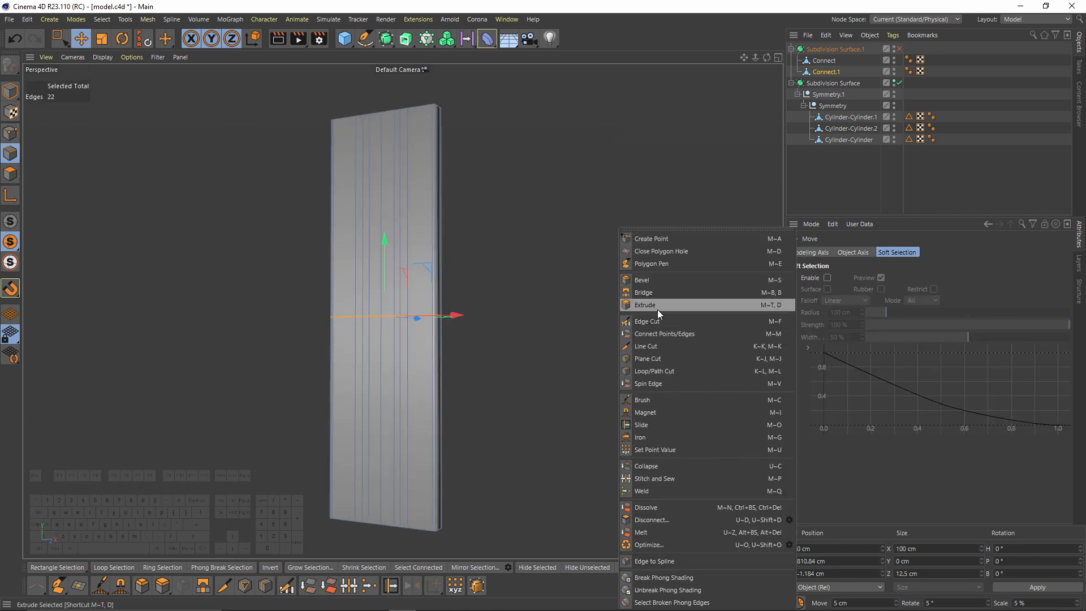
click(654, 279)
alt+drag(484, 247, 668, 371)
scroll(615, 295, down, 2)
alt+drag(601, 313, 601, 345)
click(975, 312)
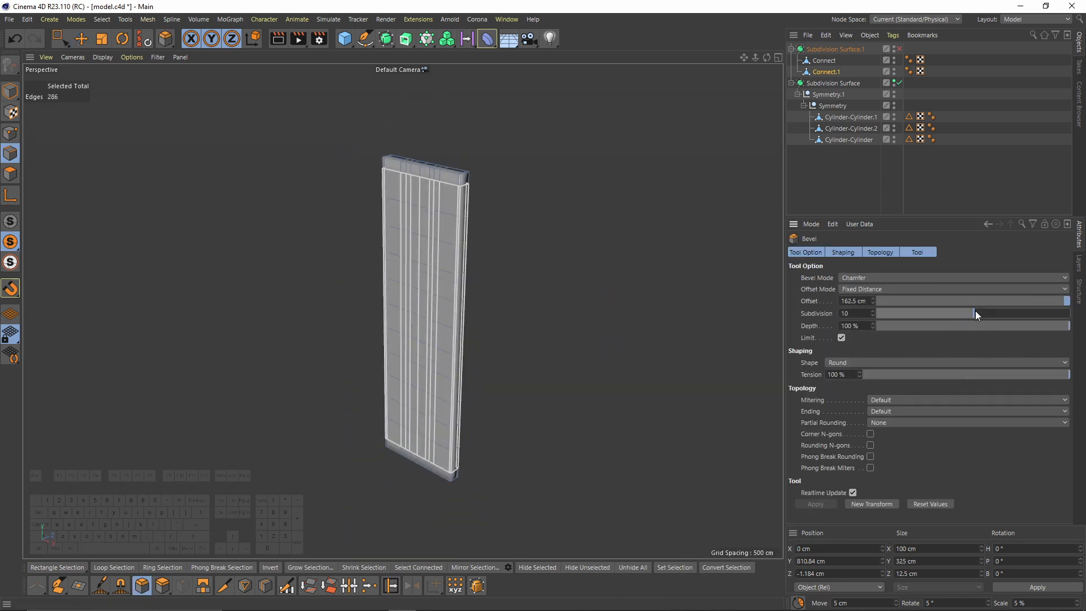
drag(1025, 322, 1071, 337)
alt+drag(438, 339, 420, 284)
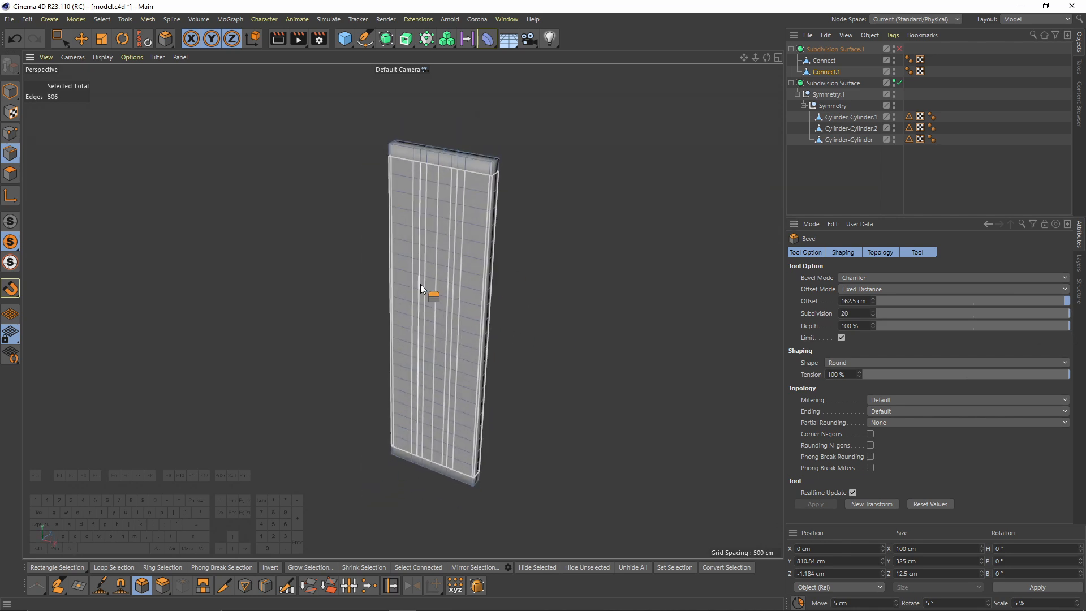
scroll(479, 324, up, 2)
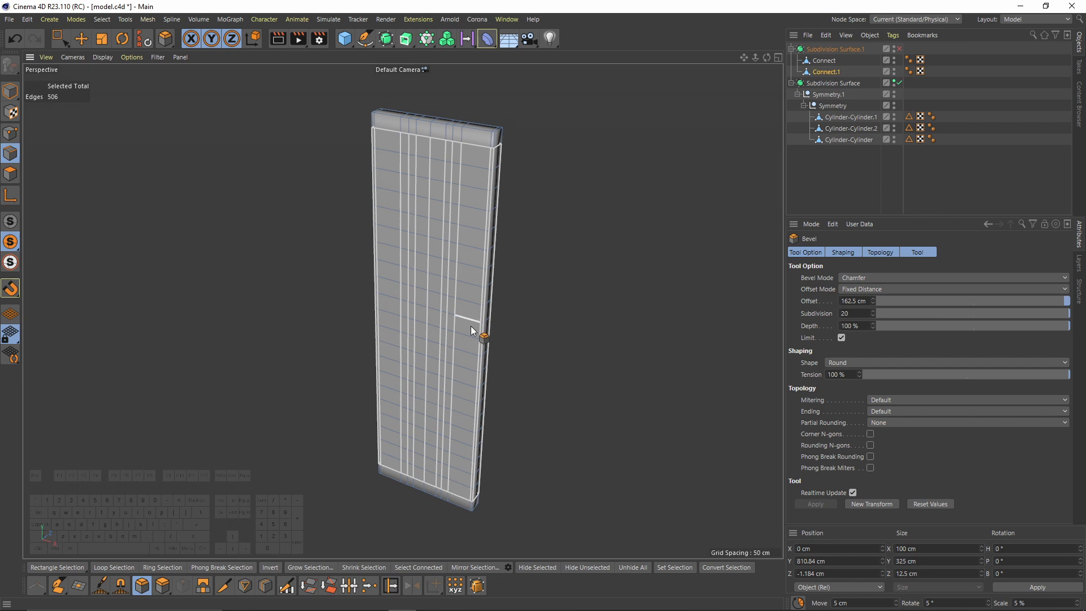
Compare the upper strap with the reference in the side and front views, especially around the buckle end.
middle_click(393, 341)
middle_click(242, 388)
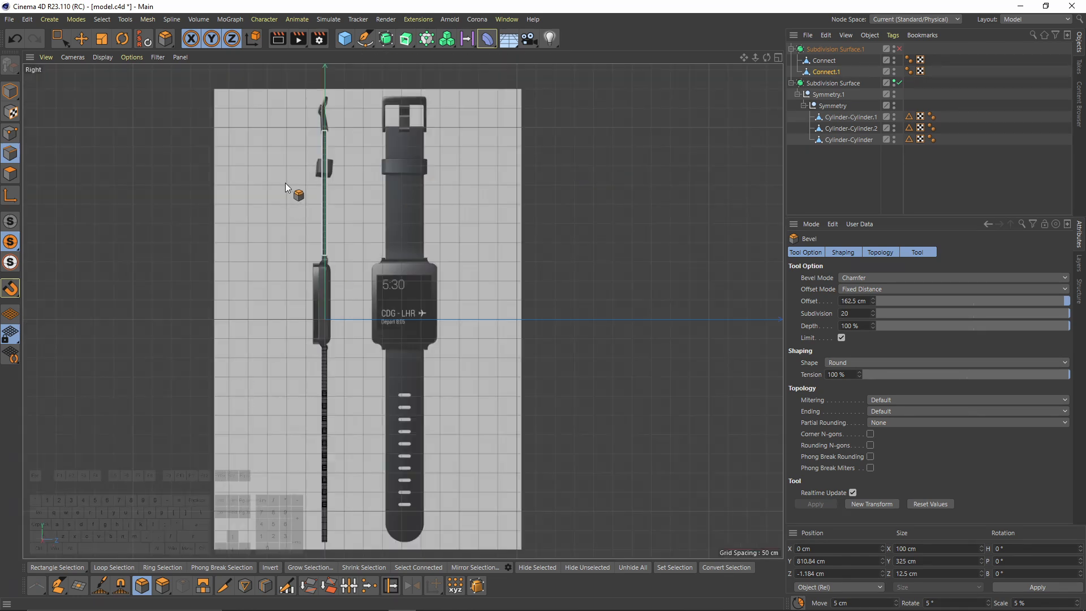
middle_click(354, 125)
middle_click(311, 222)
alt+drag(476, 260, 443, 264)
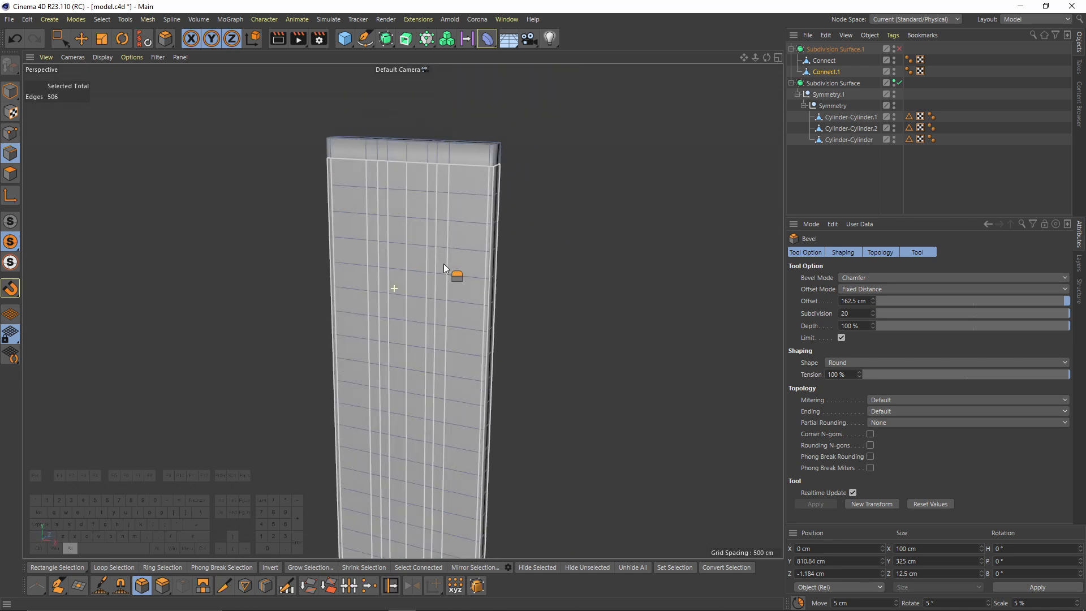
middle_click(444, 265)
middle_click(501, 322)
alt+right_drag(474, 268, 617, 249)
Shift the top-end points beside the buckle prong sideways to fit the reference notch, with the outer column at X 17.4 cm.
click(10, 133)
key(space)
drag(351, 129, 406, 261)
scroll(425, 206, up, 1)
shift+drag(334, 316, 380, 361)
drag(439, 249, 640, 241)
alt+middle_drag(464, 252, 395, 266)
scroll(394, 265, down, 1)
Add a loop cut across the upper strap at the bottom of the reference notch, at about 68.5% of the segment.
right_click(493, 299)
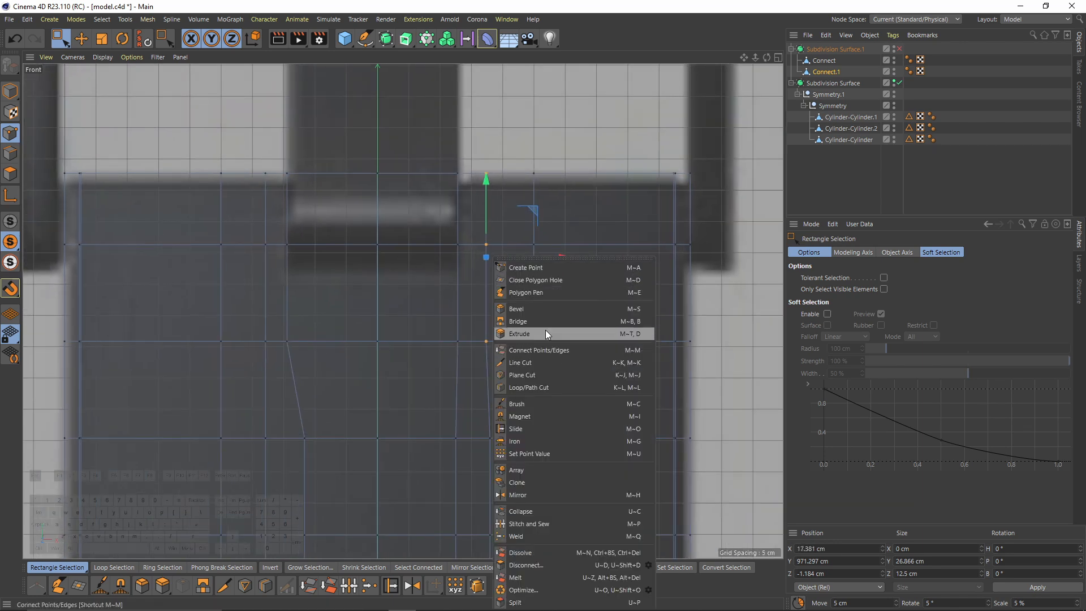
click(529, 387)
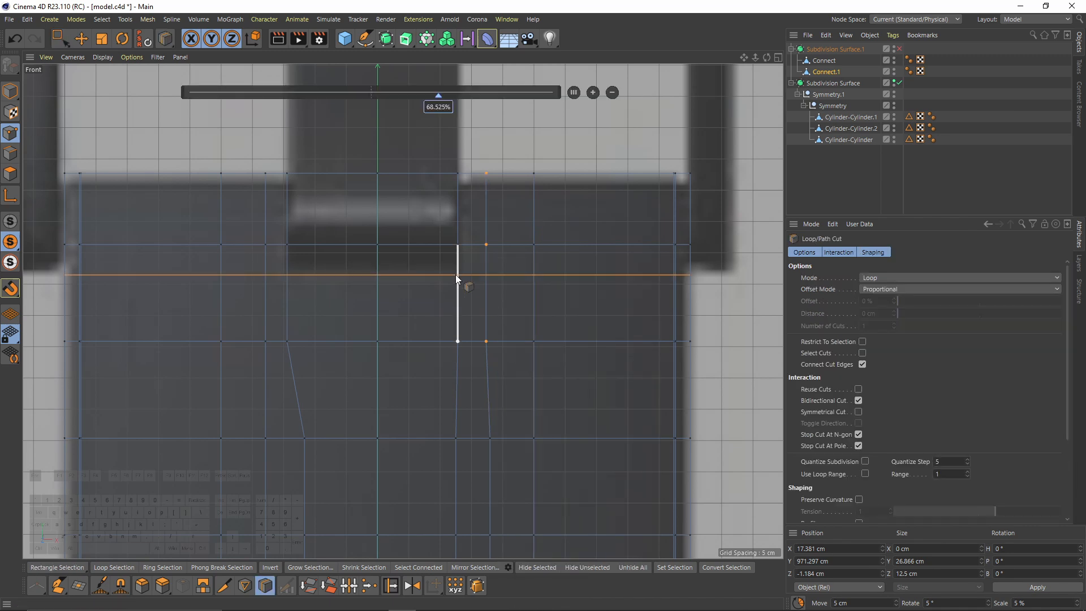
click(456, 275)
Delete the middle points above the new loop to open the notch in the strap's buckle end.
key(space)
drag(347, 131, 397, 262)
key(Delete)
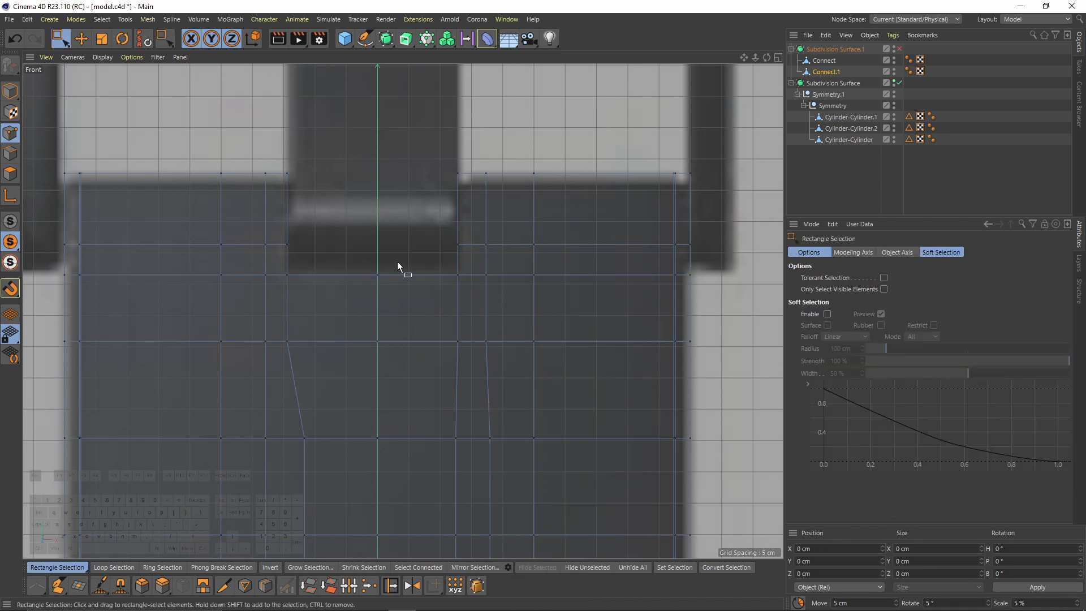
Bridge the open edges of the buckle notch in the perspective view to close its floor and both side walls.
middle_click(397, 262)
middle_click(347, 259)
alt+drag(430, 308, 393, 236)
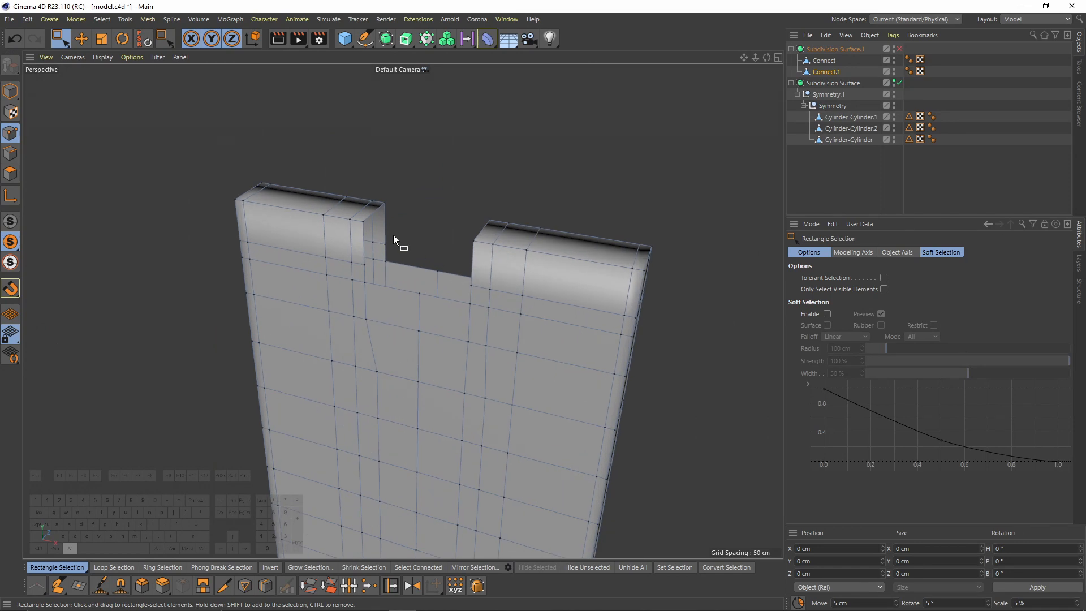
right_click(398, 219)
click(14, 154)
scroll(485, 182, up, 3)
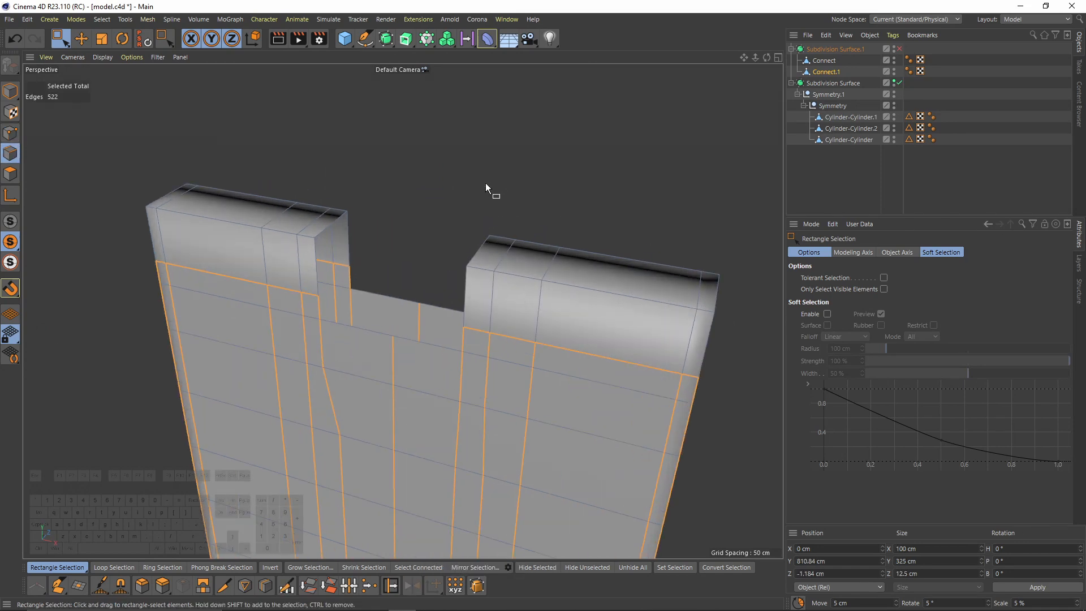
right_click(486, 183)
click(524, 252)
scroll(287, 246, up, 3)
alt+drag(288, 246, 342, 232)
drag(302, 335, 351, 303)
drag(352, 361, 396, 322)
alt+drag(447, 353, 509, 331)
drag(585, 363, 548, 328)
alt+drag(606, 356, 617, 338)
Bevel the front and back edges around the notch's walls and floor in Solid mode with a 1.95 cm offset.
key(e)
alt+drag(541, 245, 504, 279)
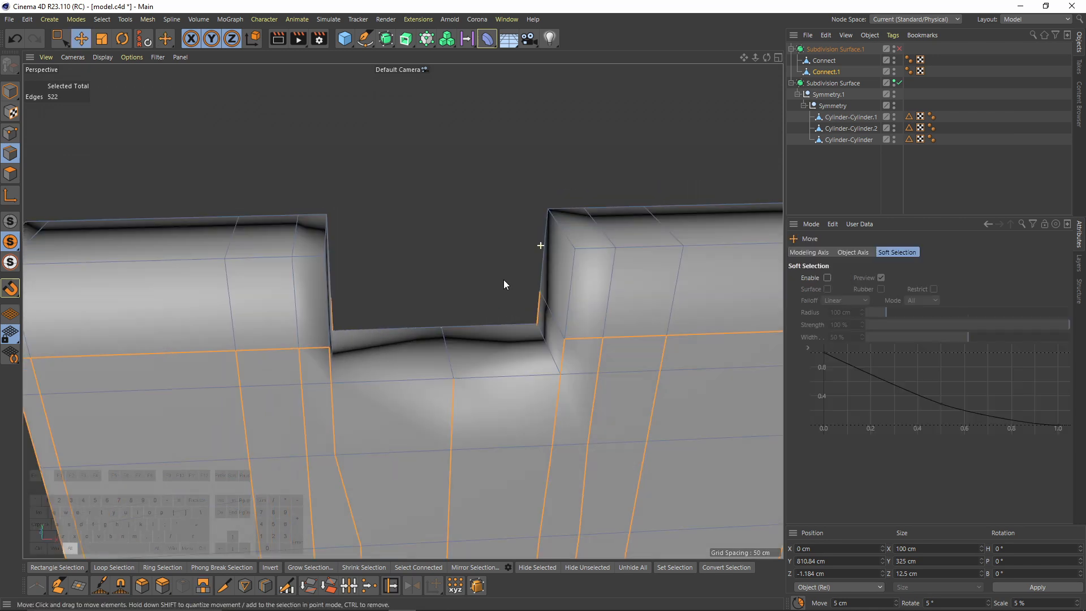
click(557, 283)
alt+drag(560, 255, 565, 239)
shift+click(517, 206)
shift+click(510, 264)
shift+click(530, 308)
shift+click(513, 354)
shift+click(402, 377)
shift+click(444, 291)
shift+click(385, 306)
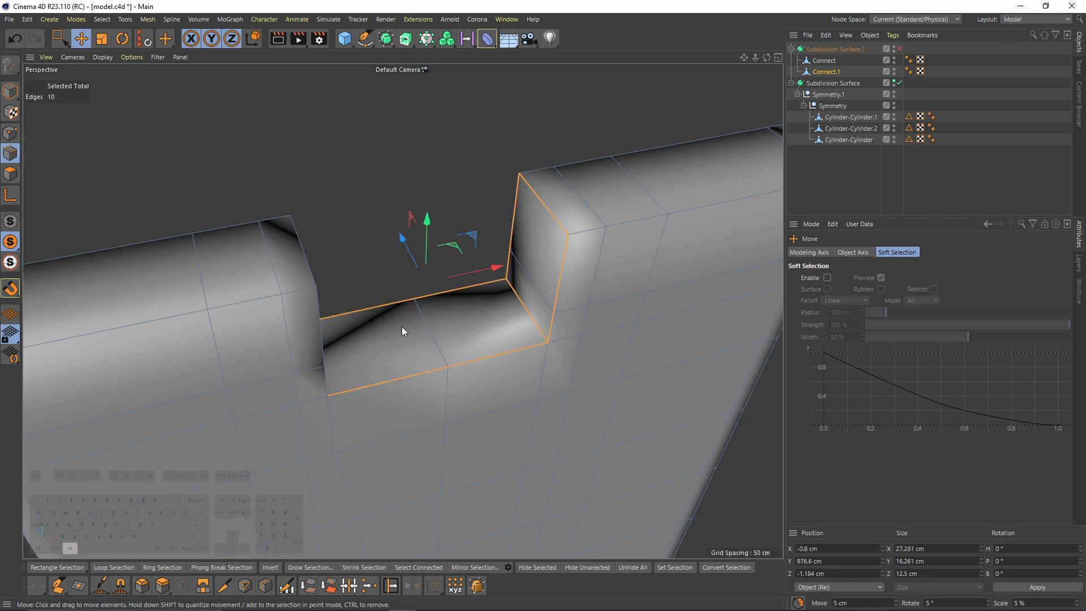
alt+drag(402, 327, 243, 283)
shift+click(295, 218)
shift+click(301, 319)
shift+click(338, 214)
right_click(656, 276)
alt+drag(362, 226, 606, 277)
click(661, 279)
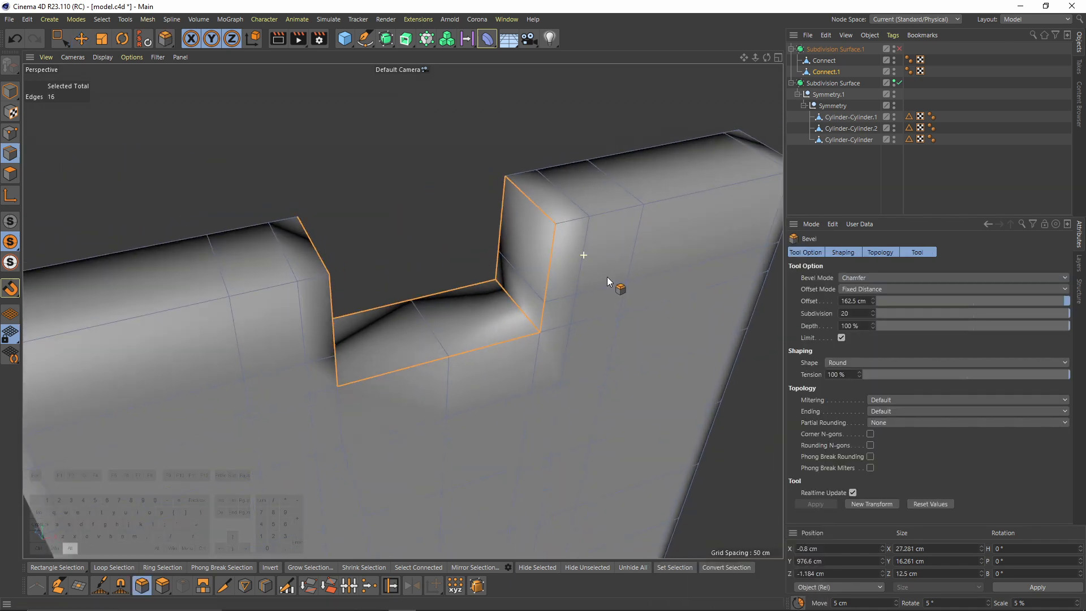
click(855, 275)
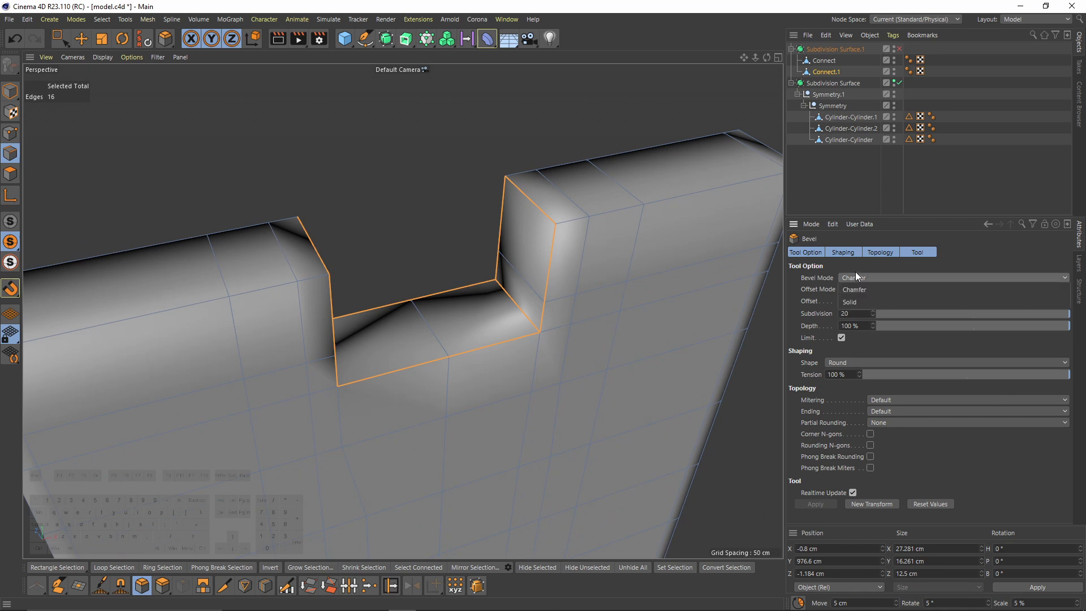
click(866, 302)
drag(555, 243, 480, 231)
scroll(480, 231, down, 5)
scroll(402, 308, up, 2)
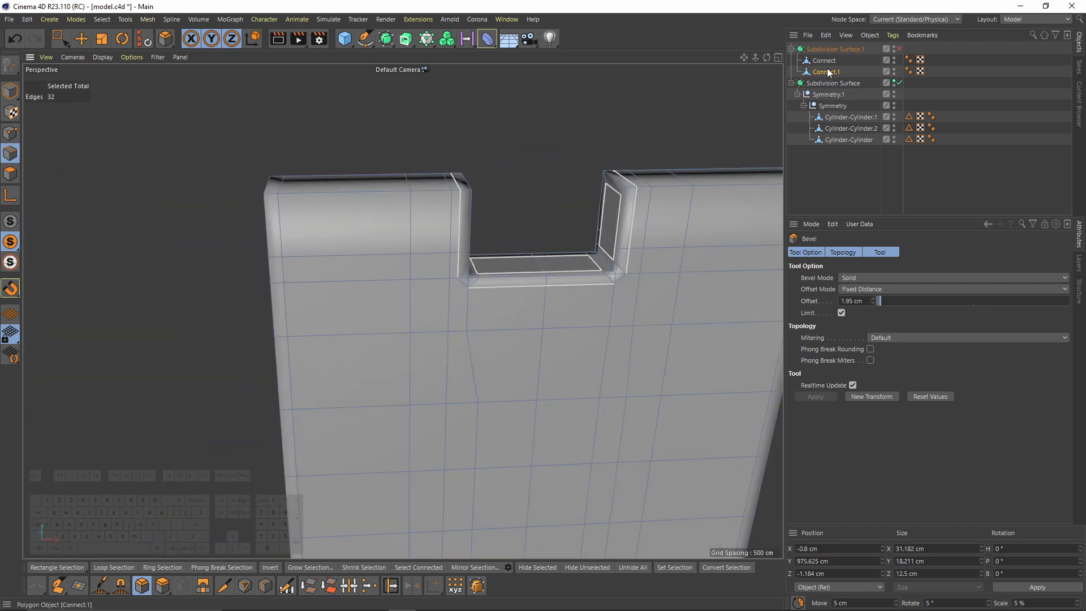
Move Connect.1 above Connect in the hierarchy and turn on subdivision smoothing to check the notch.
drag(824, 57, 824, 56)
key(q)
click(894, 168)
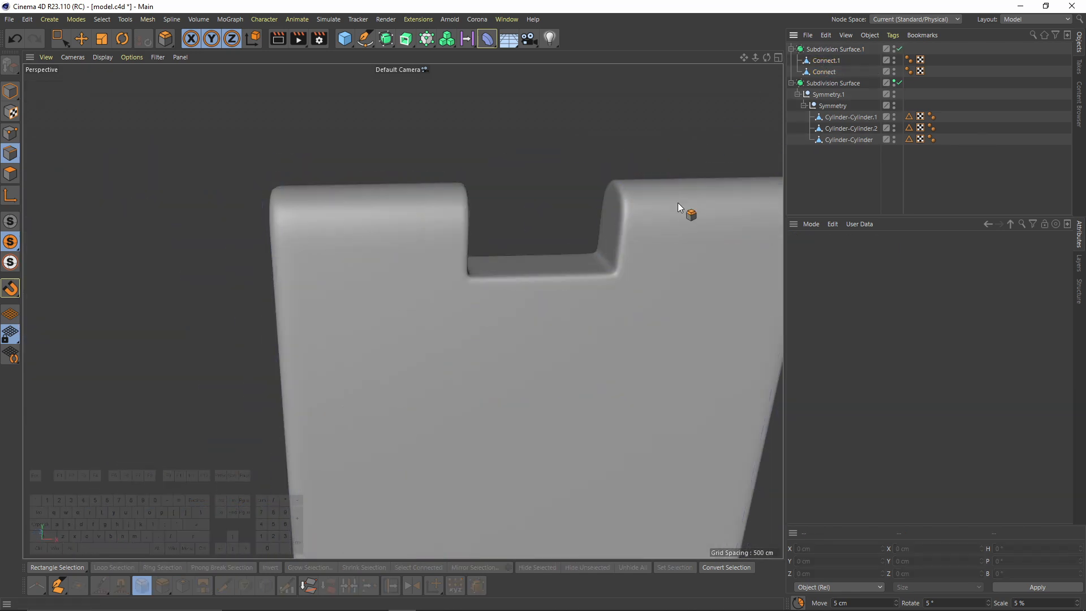
alt+drag(469, 167, 515, 184)
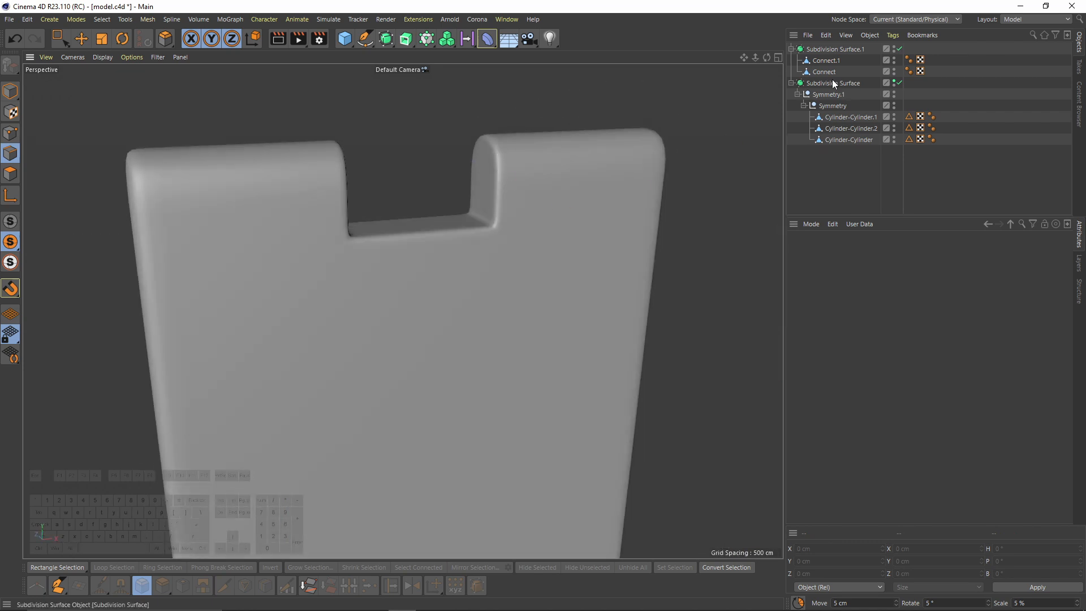
Examine the notch's lower corner topology up close, comparing it with subdivision smoothing on and off.
click(826, 60)
key(q)
scroll(515, 234, up, 4)
alt+middle_drag(472, 289, 495, 253)
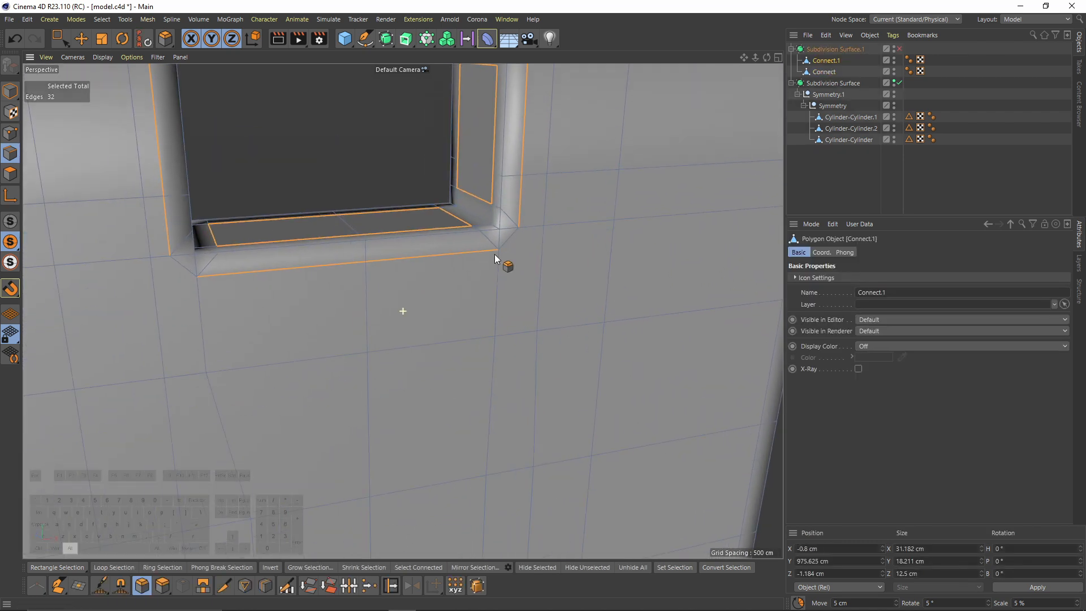
scroll(495, 253, up, 3)
click(15, 136)
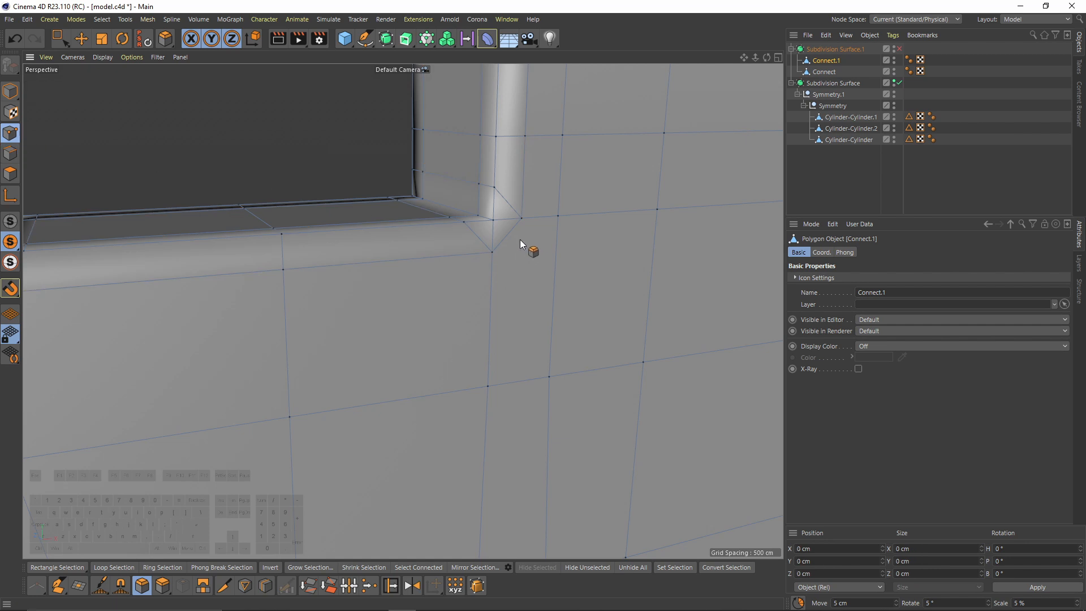
key(e)
alt+drag(516, 254, 511, 244)
alt+middle_drag(511, 243, 431, 259)
alt+drag(451, 231, 545, 216)
scroll(502, 218, down, 3)
key(q)
key(q)
scroll(406, 178, up, 5)
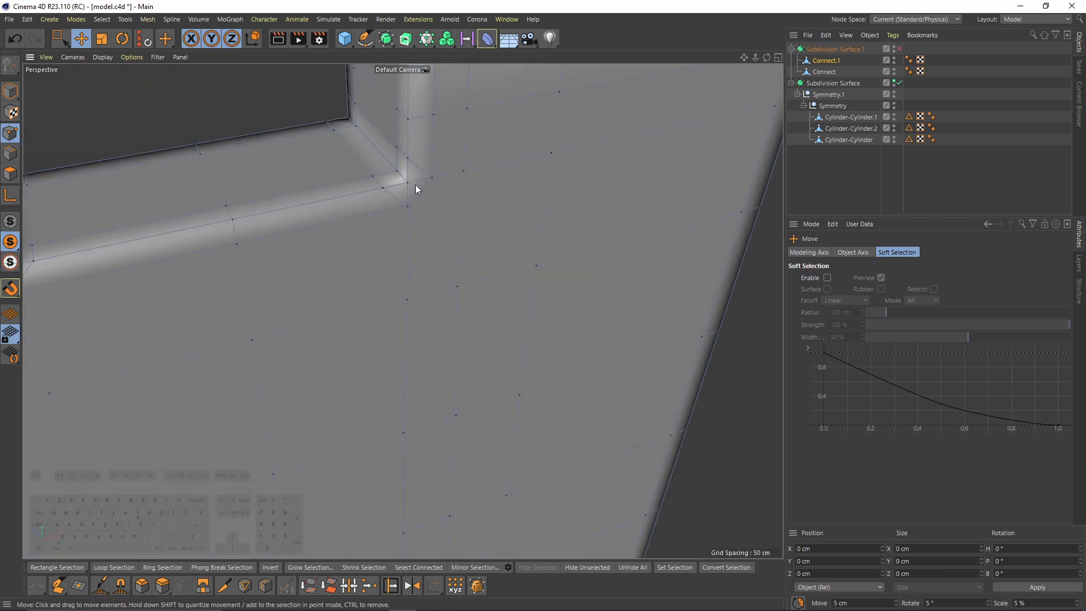
Try a diagonal line cut from the notch's lower corner point to the neighbouring grid point below it.
key(k)
key(k)
scroll(417, 189, up, 2)
click(404, 179)
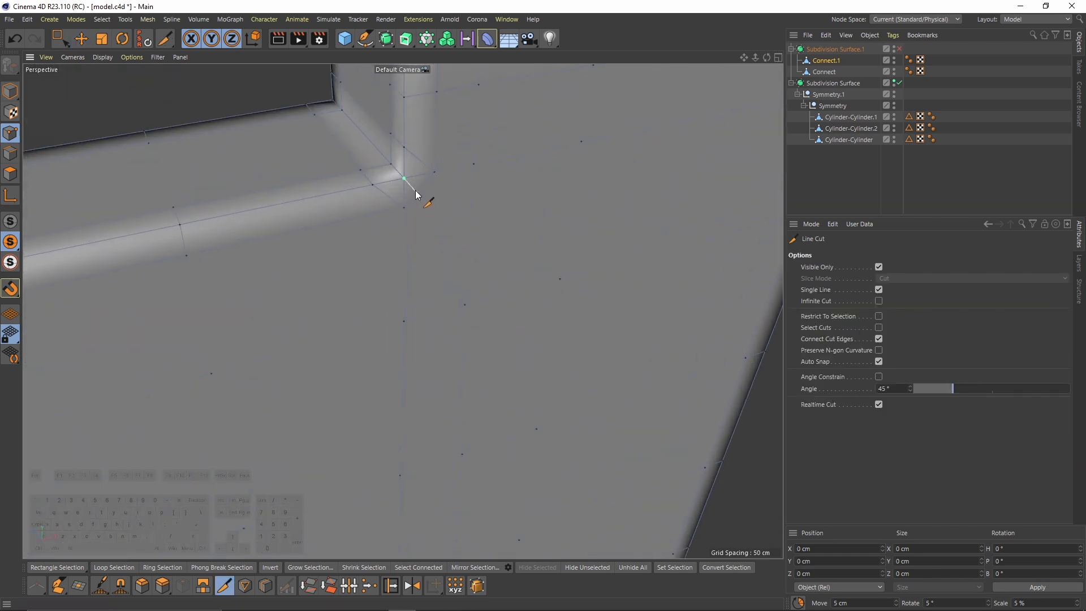
click(476, 311)
scroll(476, 310, down, 3)
alt+drag(349, 227, 340, 254)
Try to dissolve the two short edges at the notch corner, and undo the corner edits.
click(13, 150)
key(e)
click(325, 223)
right_click(491, 316)
click(556, 384)
right_click(526, 321)
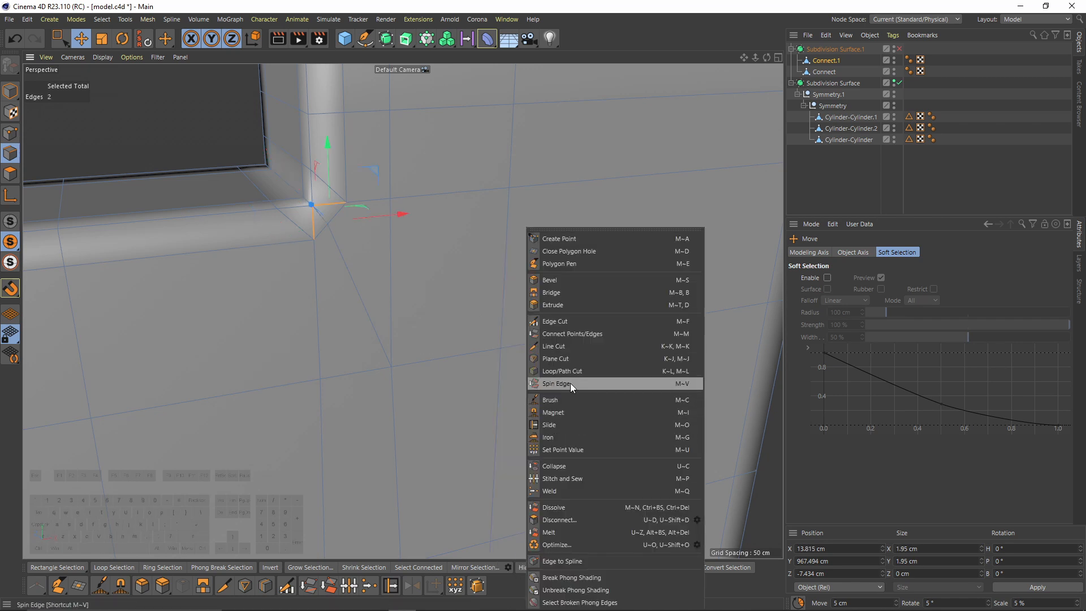
click(572, 506)
alt+drag(432, 406, 515, 340)
scroll(352, 312, down, 3)
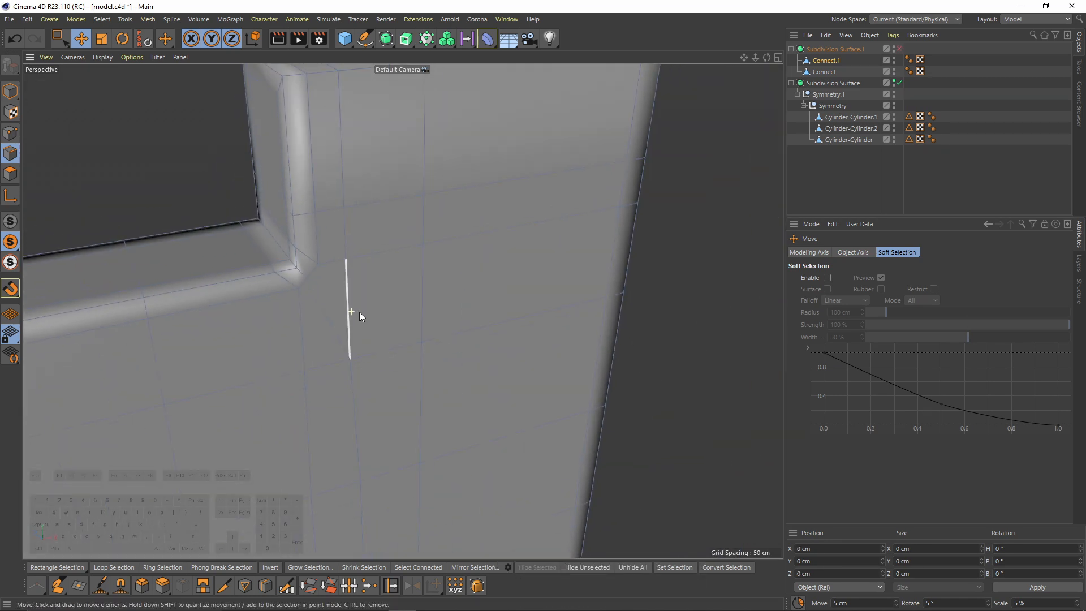
key(ctrl+z)
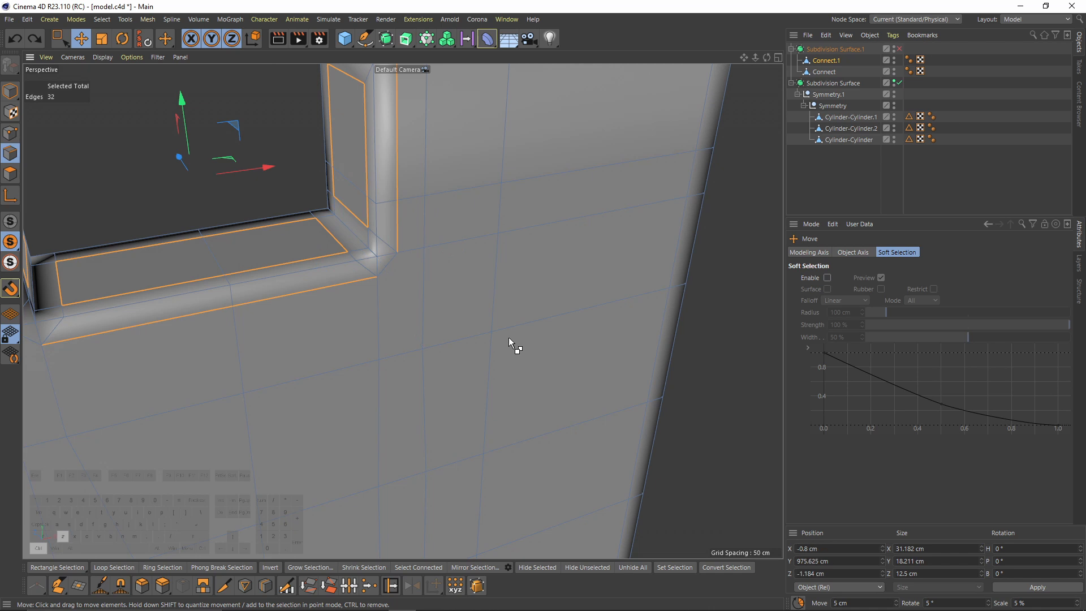
Turn subdivision smoothing back on and disable solo mode to show the straps together with the watch case.
alt+drag(388, 290, 413, 288)
scroll(396, 244, down, 4)
key(q)
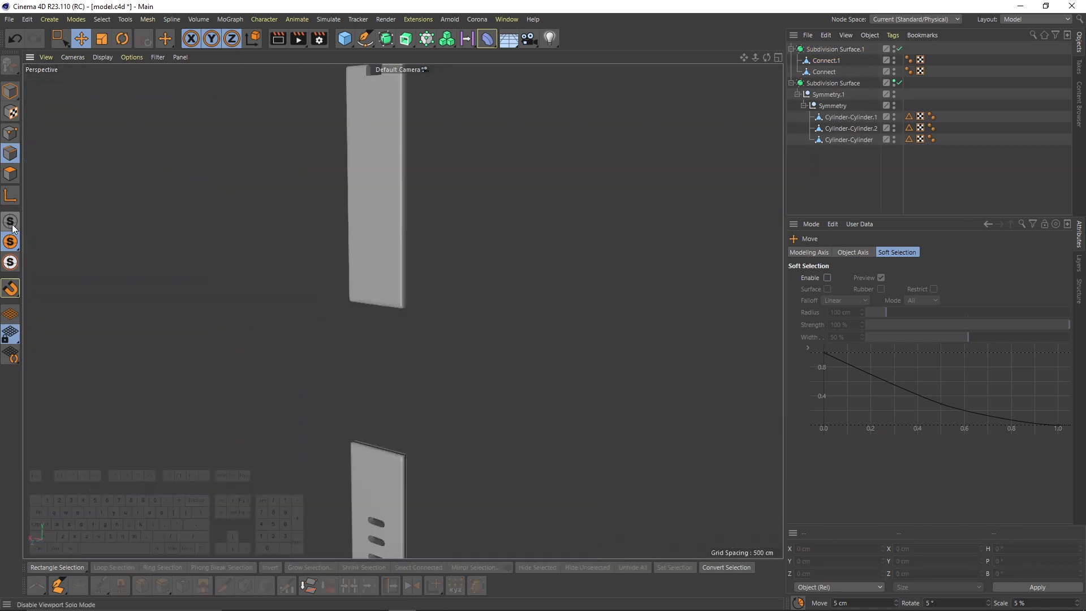
click(12, 228)
alt+drag(322, 284, 360, 337)
scroll(360, 337, up, 6)
Shift the upper strap's lower-end points slightly upward in the front view, to about Y 641.4 cm.
click(815, 63)
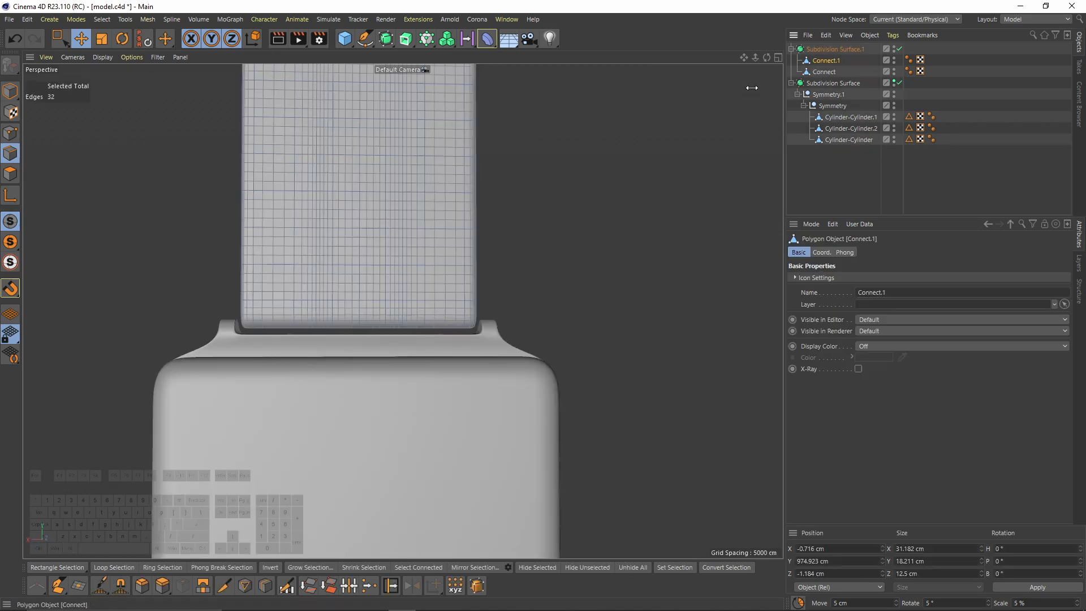
key(space)
click(10, 133)
middle_click(387, 378)
middle_click(543, 311)
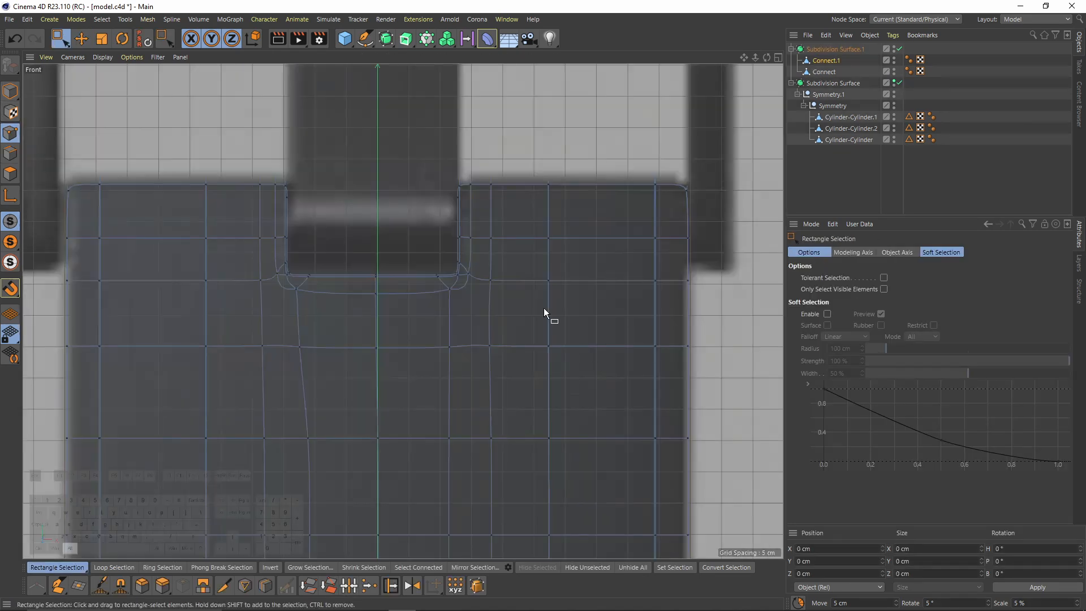
alt+right_drag(544, 308, 431, 308)
alt+middle_drag(430, 309, 345, 209)
alt+middle_drag(388, 391, 356, 260)
alt+right_drag(355, 260, 429, 260)
drag(351, 258, 741, 331)
drag(547, 218, 547, 214)
Check the upper strap's fit at the watch case and compare its buckle end with the front reference.
middle_click(537, 215)
middle_click(316, 204)
click(916, 185)
scroll(590, 204, down, 6)
mouse_move(650, 204)
alt+mouse_down()
mouse_move(589, 204)
mouse_move(634, 198)
alt+mouse_up()
click(826, 61)
middle_click(566, 187)
middle_click(560, 407)
alt+middle_drag(571, 124, 560, 240)
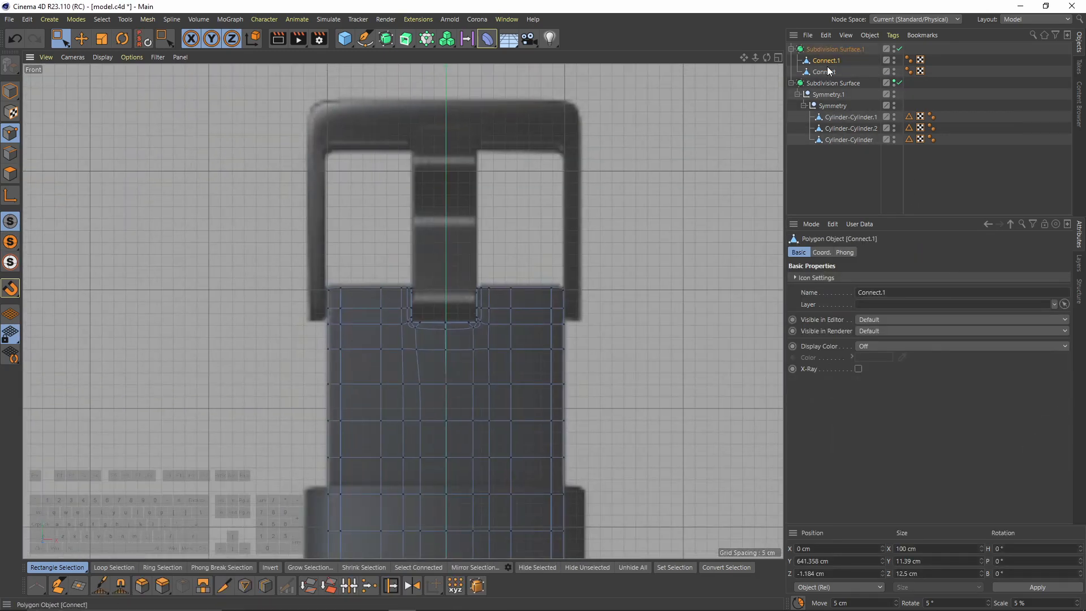
alt+middle_drag(242, 198, 200, 110)
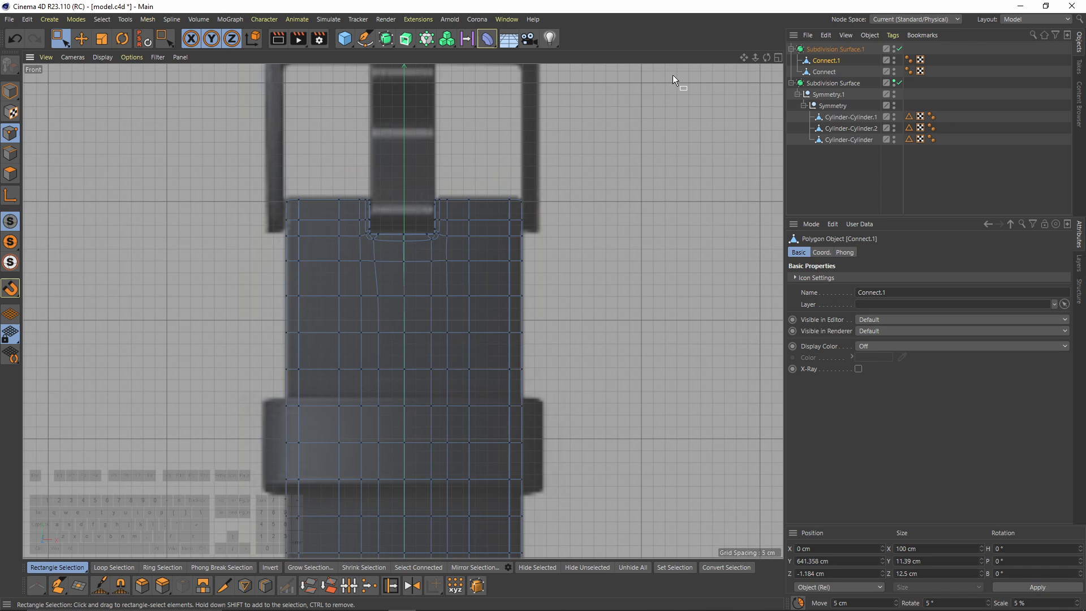
alt+middle_drag(605, 133, 596, 160)
alt+right_drag(597, 160, 581, 154)
alt+middle_drag(581, 154, 567, 216)
Move both strap objects, Connect.1 and Connect, into the Symmetry group that holds the watch case parts.
ctrl+click(825, 72)
drag(823, 73, 847, 112)
alt+middle_drag(682, 119, 678, 167)
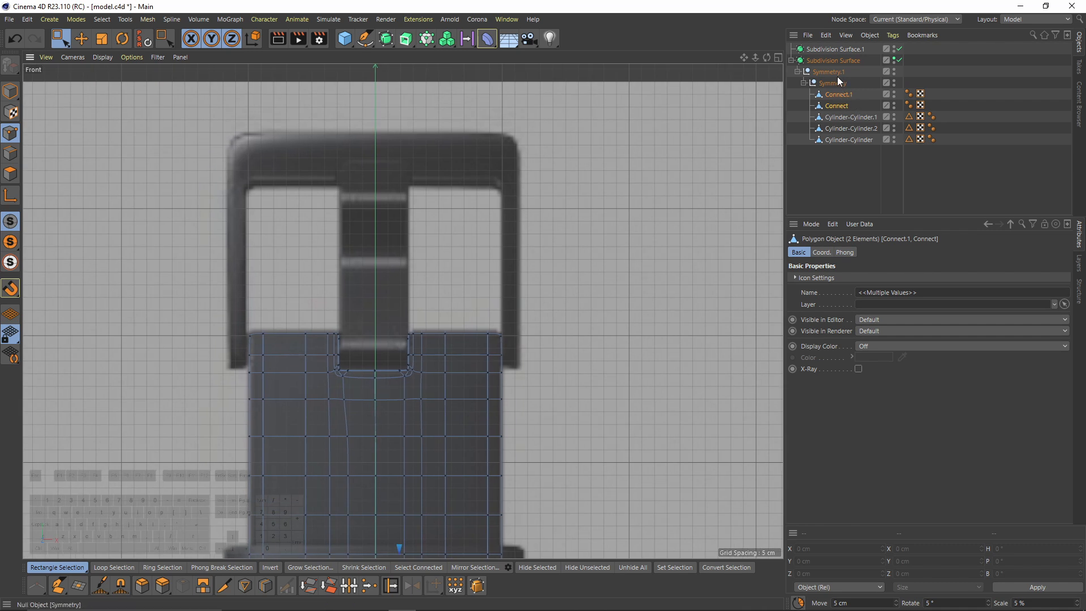
Place the Symmetry group directly under Subdivision Surface and delete the empty Symmetry.1 and Subdivision Surface.1 objects.
click(806, 82)
drag(831, 82, 833, 60)
click(836, 83)
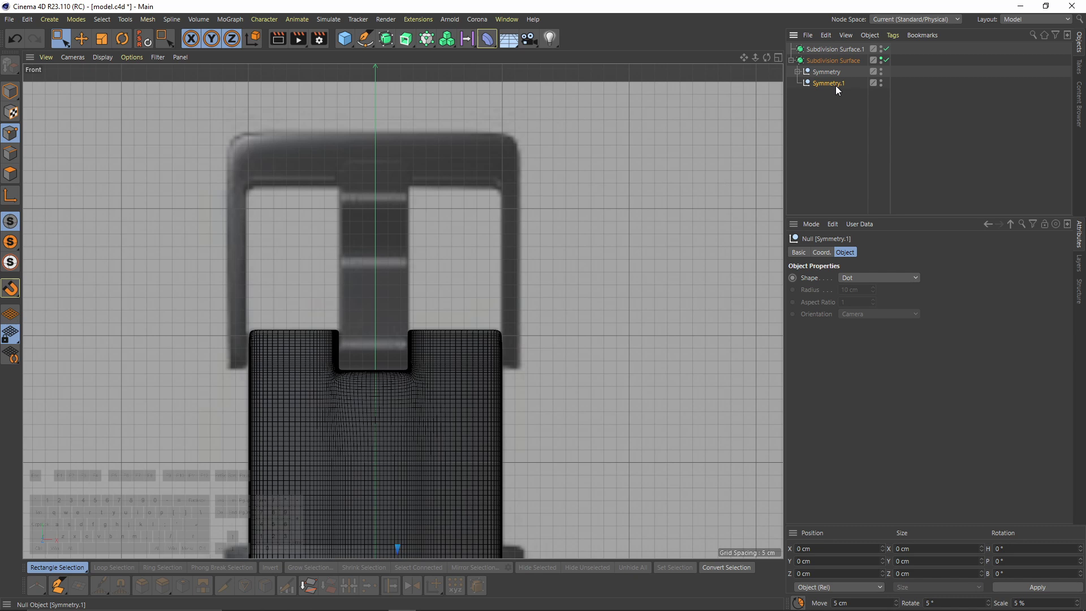
key(Delete)
click(797, 72)
click(823, 49)
key(Delete)
With smoothing off, split the top polygon on the upper strap's outer side into a separate object.
click(826, 62)
click(828, 72)
key(q)
click(9, 179)
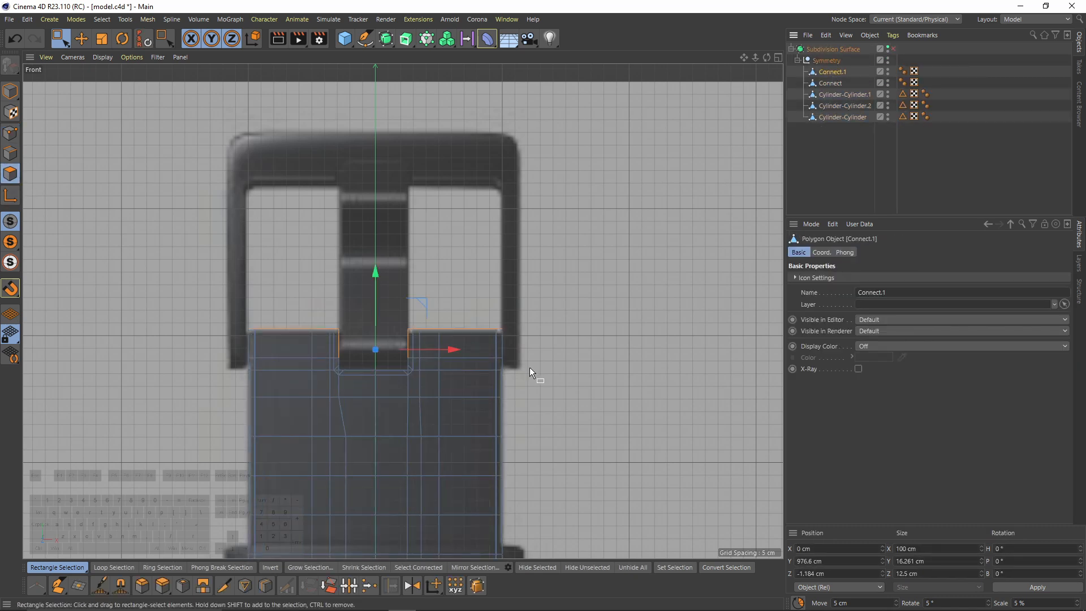
middle_click(530, 371)
middle_click(255, 209)
key(e)
alt+drag(362, 141, 296, 136)
key(s)
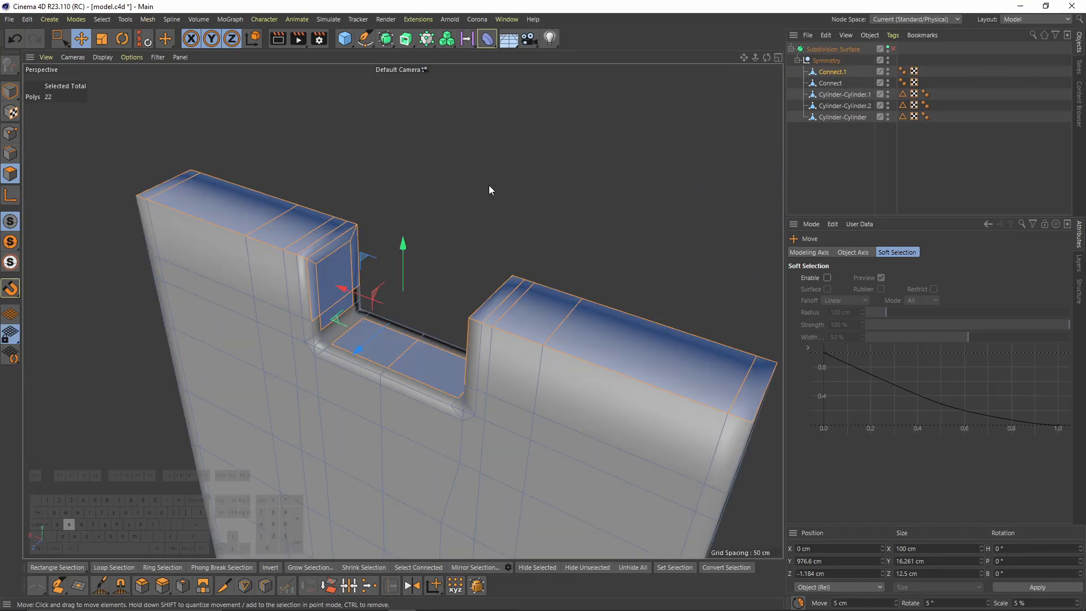
mouse_move(412, 243)
alt+mouse_down()
mouse_move(403, 265)
mouse_move(418, 283)
mouse_move(404, 243)
alt+mouse_up()
click(419, 278)
right_click(579, 287)
click(619, 517)
Widen the split polygon to about 15.4 cm in the right view to match the buckle's side profile.
click(10, 133)
middle_click(201, 351)
middle_click(202, 351)
key(0)
alt+middle_drag(201, 249, 279, 229)
drag(234, 211, 269, 317)
scroll(271, 286, up, 2)
drag(327, 232, 318, 232)
drag(328, 185, 397, 286)
drag(420, 230, 437, 236)
drag(217, 251, 398, 312)
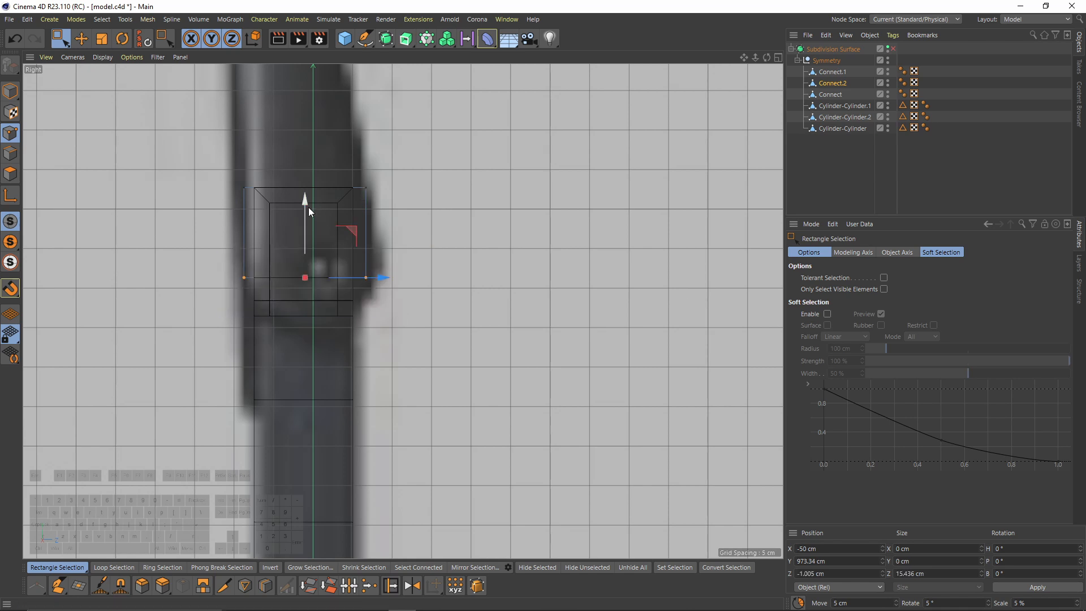
middle_drag(300, 159, 324, 245)
middle_click(323, 245)
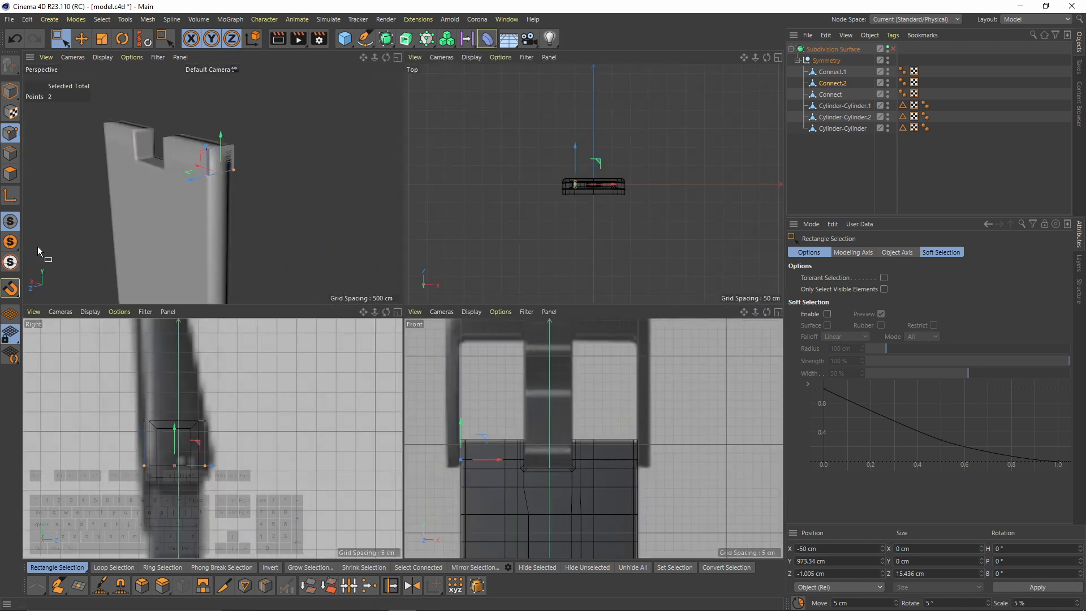
Extrude the polygon's top edge upward along the buckle's side reference to about Y 1032.95 cm.
click(10, 154)
drag(130, 409, 397, 433)
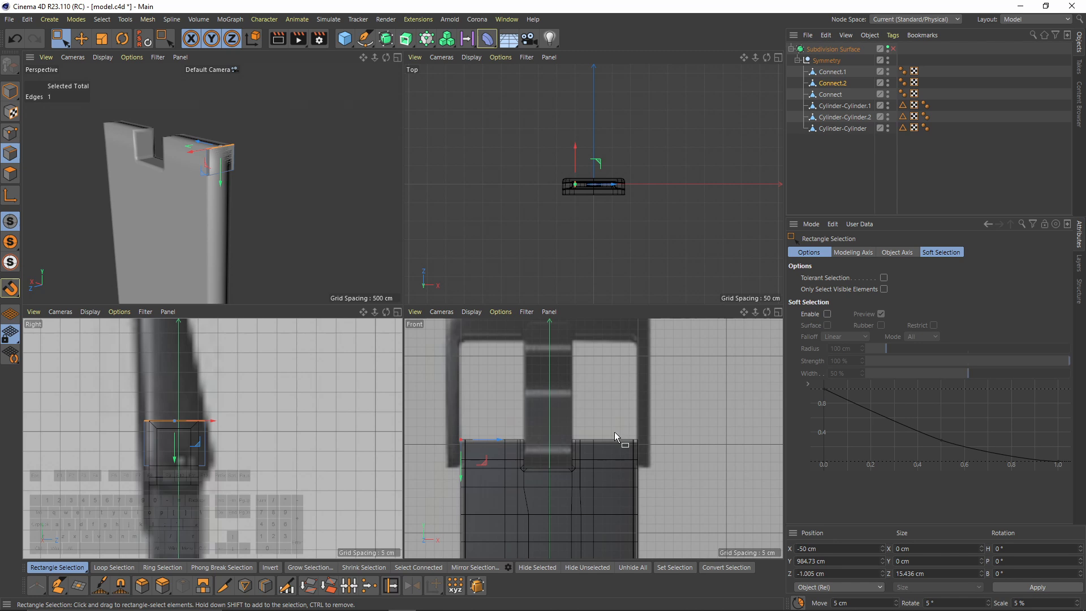
middle_click(242, 429)
alt+middle_drag(390, 260, 424, 359)
alt+right_drag(424, 359, 385, 378)
ctrl+drag(438, 397, 426, 223)
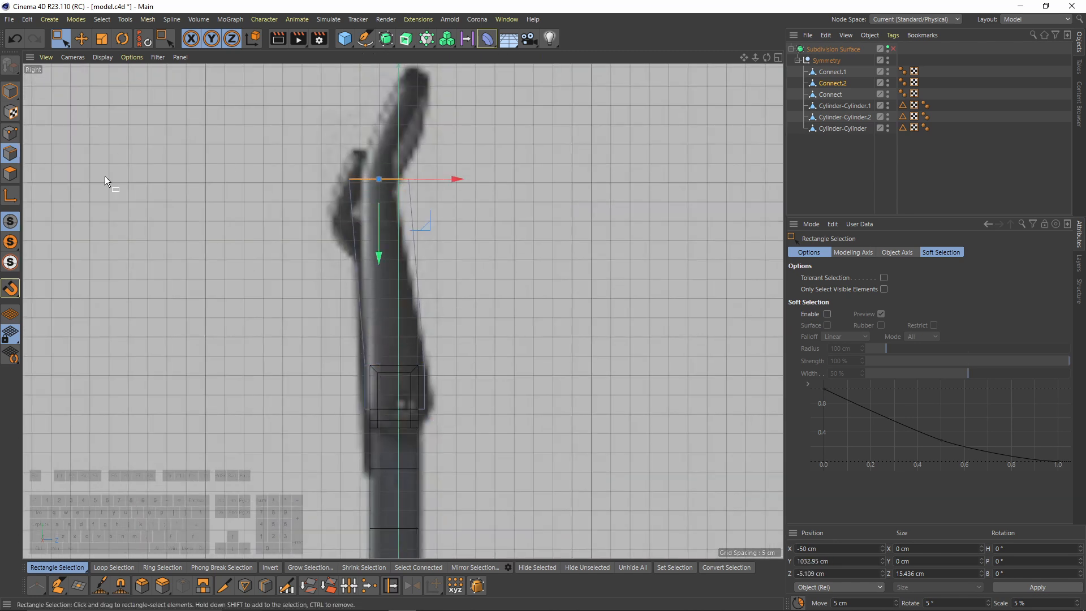
Scale the extruded edge to about 8.8 cm wide and extrude it again along the buckle's bend to about Y 1048.3 cm.
key(t)
drag(457, 179, 424, 178)
alt+middle_drag(421, 186, 416, 296)
key(e)
drag(420, 296, 438, 236)
scroll(413, 192, up, 3)
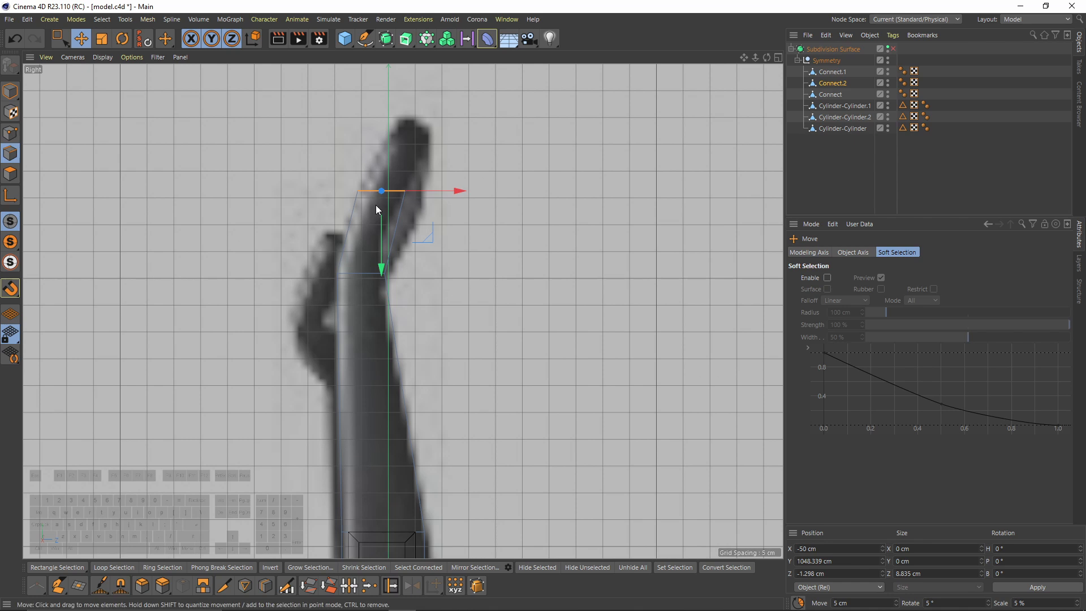
Move the strip's top two points onto the buckle's bend in the right view, centred at about Y 1042.7 cm.
click(11, 134)
key(0)
drag(391, 176, 414, 207)
drag(455, 148, 443, 161)
drag(342, 189, 371, 205)
middle_click(450, 273)
middle_click(476, 362)
alt+middle_drag(232, 122, 290, 217)
drag(217, 207, 176, 164)
drag(193, 125, 192, 141)
middle_click(193, 143)
middle_click(192, 143)
alt+middle_drag(470, 135, 456, 317)
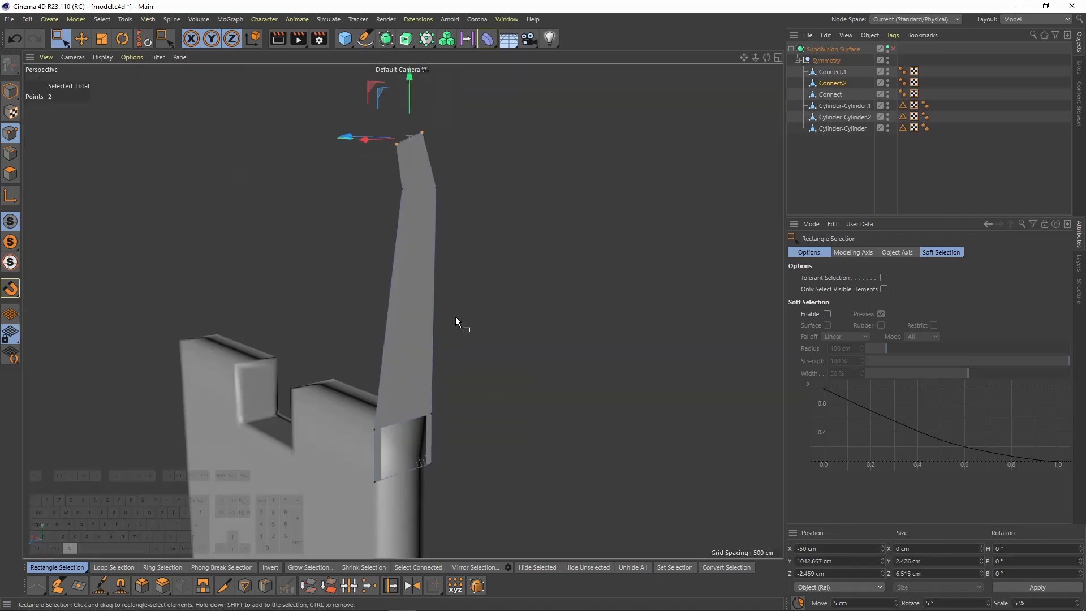
Extrude the inner edge of the strip's top segment toward the watch's centreline and set its X position to 0 cm.
middle_click(362, 249)
click(10, 153)
key(e)
alt+right_drag(170, 139, 213, 134)
alt+drag(213, 134, 74, 127)
alt+right_drag(187, 145, 116, 141)
alt+middle_drag(116, 140, 265, 180)
ctrl+drag(337, 181, 215, 174)
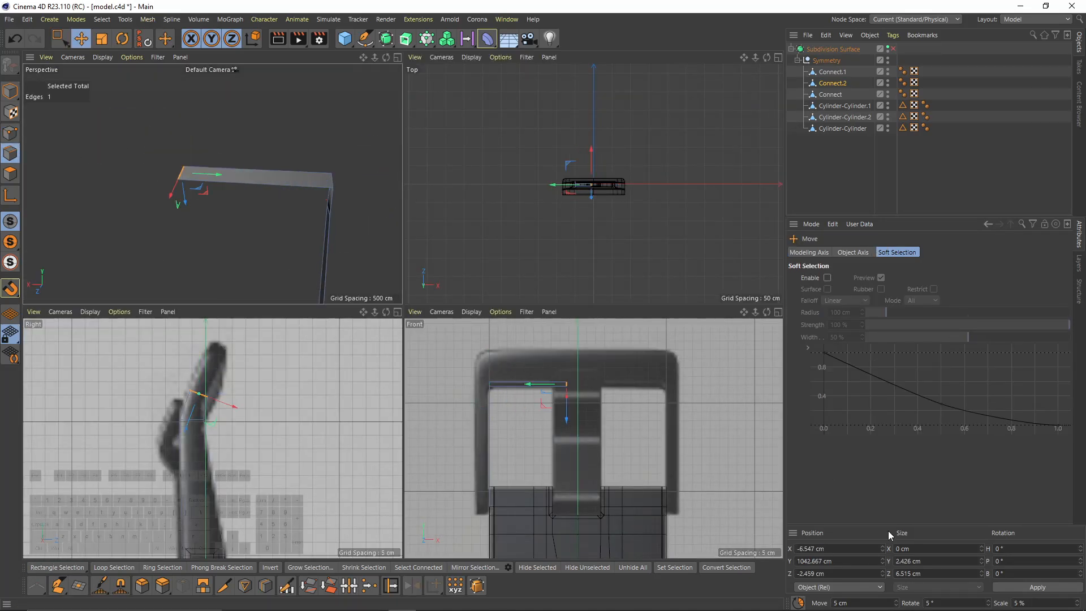
double_click(810, 548)
text(0)
key(Return)
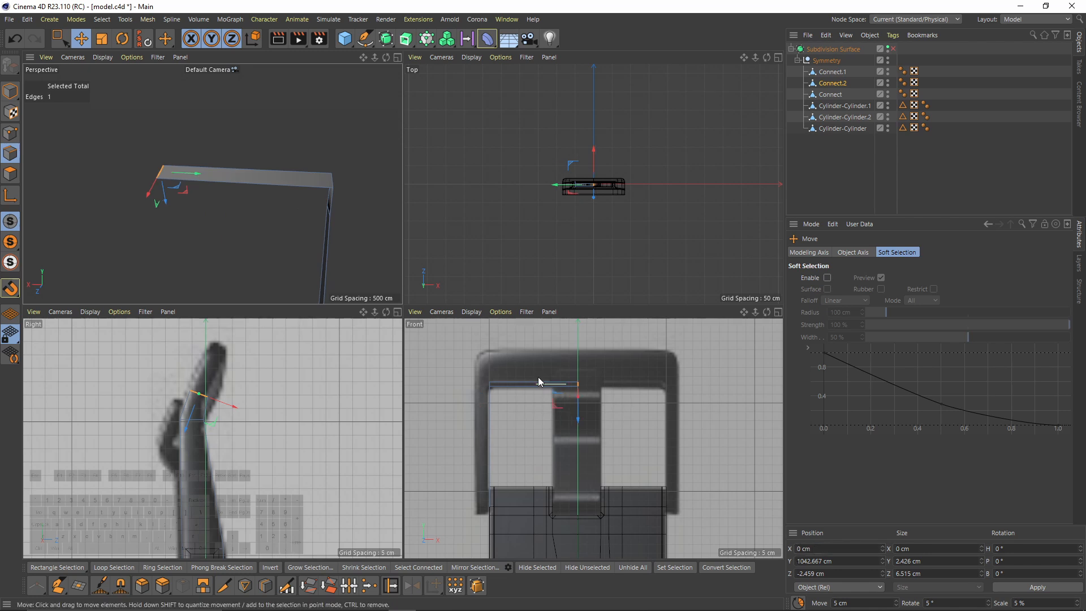
Extrude all four polygons of the buckle strip outward by about 8.4 cm to give the frame thickness.
middle_click(236, 151)
alt+drag(413, 150, 129, 198)
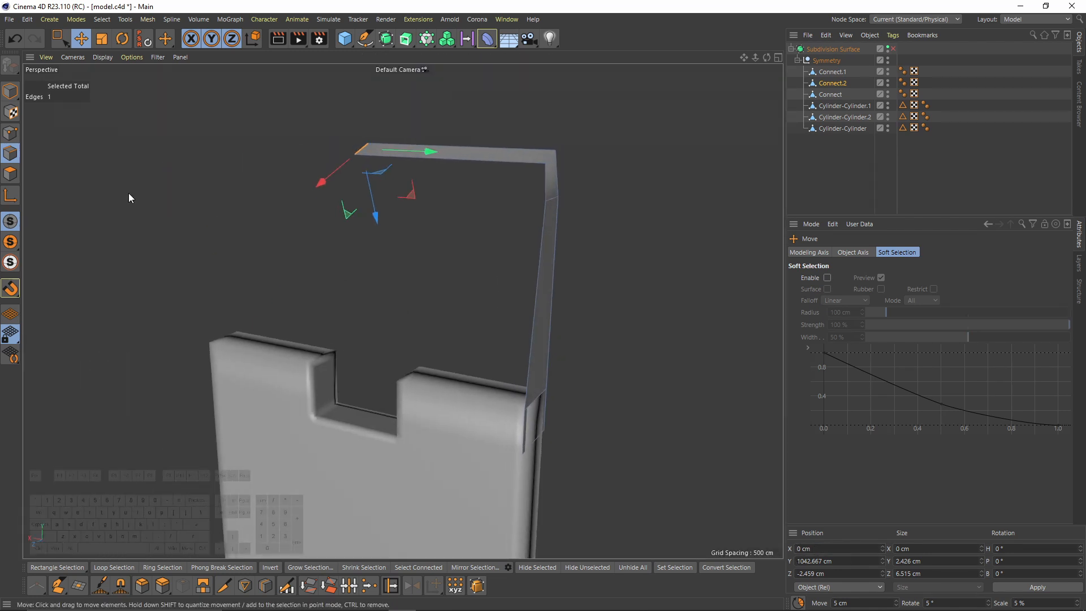
ctrl+click(6, 177)
key(m)
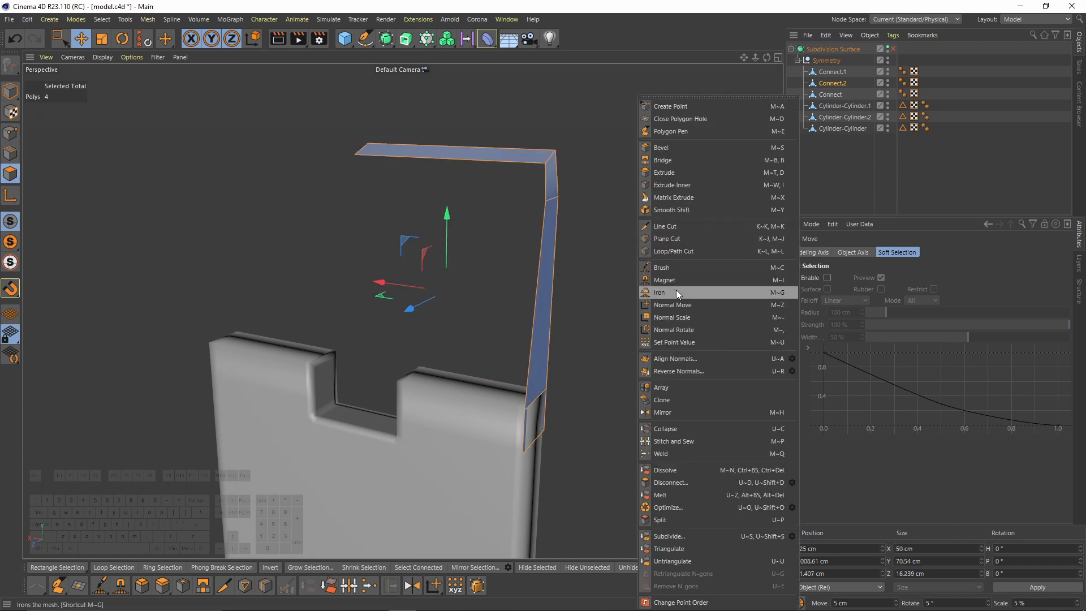
click(684, 173)
alt+drag(538, 296, 410, 308)
key(ctrl+z)
mouse_move(576, 344)
mouse_down()
mouse_move(549, 344)
mouse_move(577, 345)
mouse_up()
middle_click(571, 345)
middle_click(572, 344)
Try to raise the top polygon of the buckle's crossbar.
drag(290, 199, 250, 198)
key(e)
click(246, 188)
middle_click(232, 238)
middle_click(214, 393)
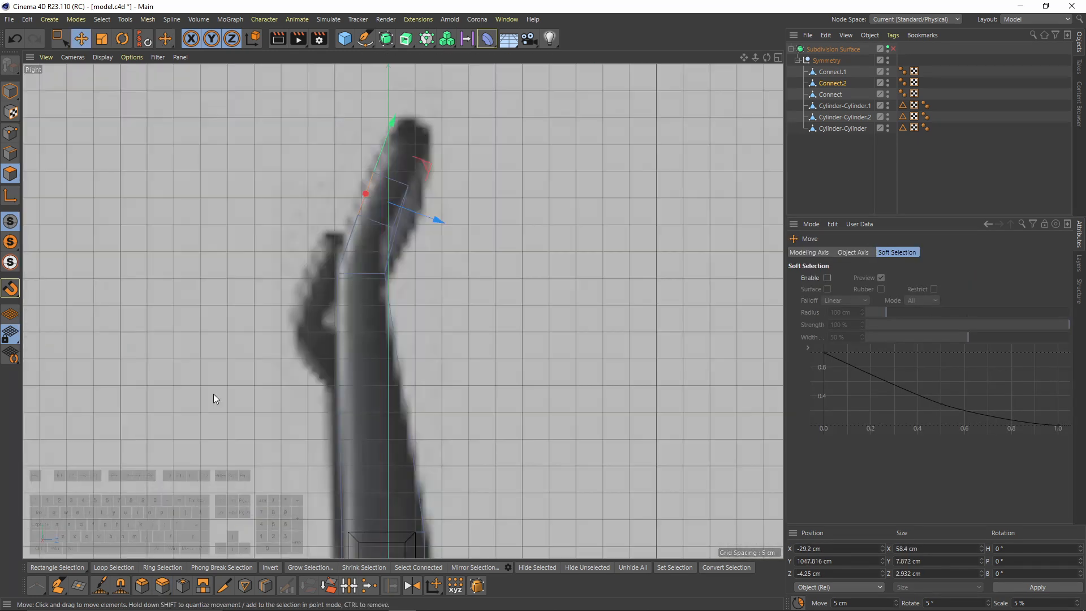
key(0)
drag(352, 155, 428, 199)
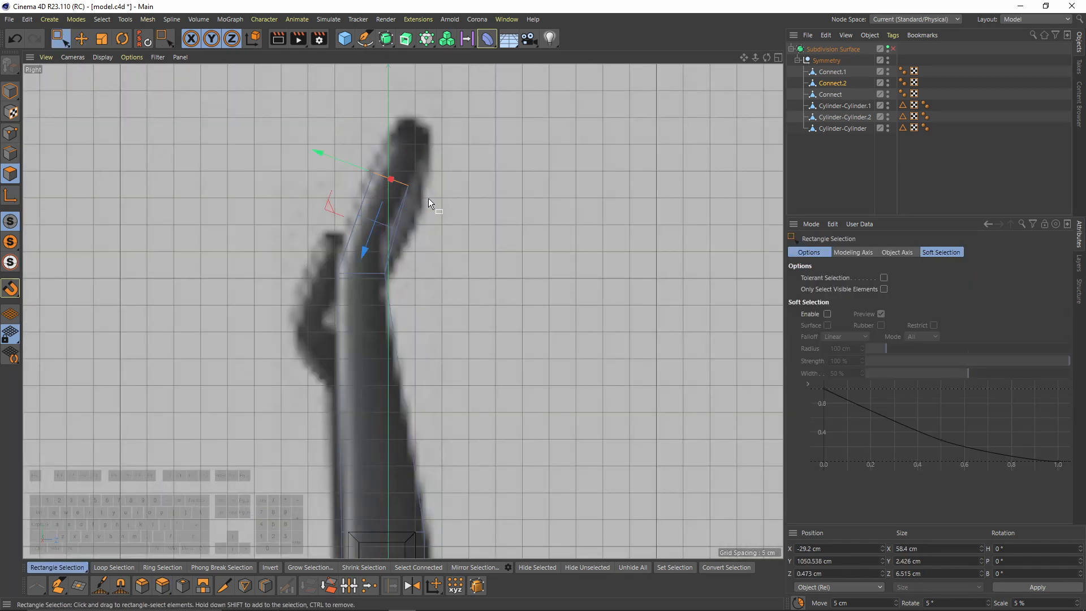
middle_click(589, 415)
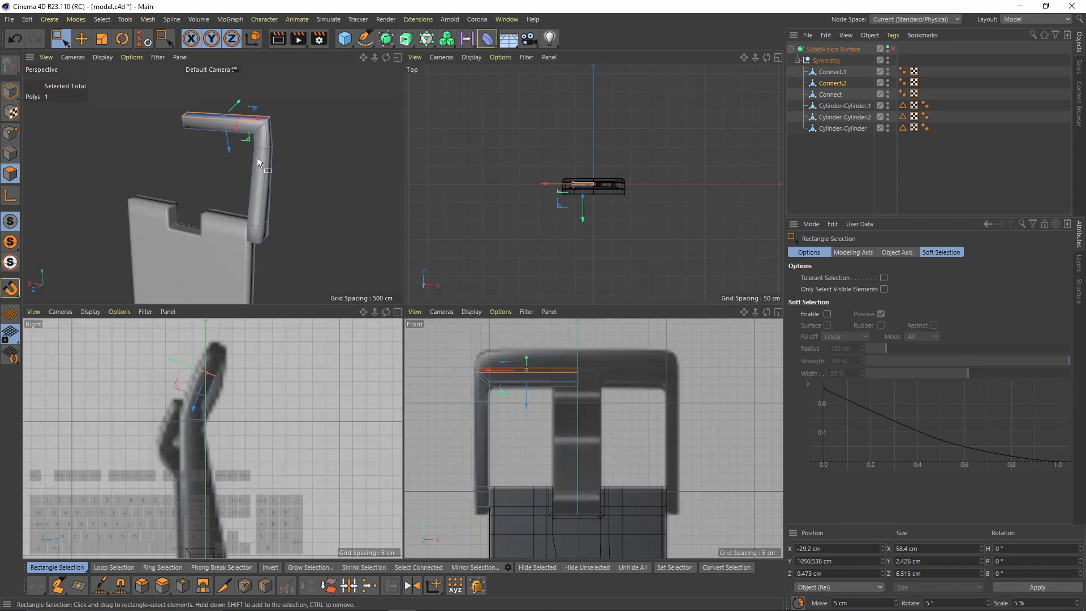
middle_click(262, 402)
drag(323, 209, 318, 154)
key(ctrl+z)
Raise the top face of the buckle's crossbar to match the reference and adjust the points at the bend to the side profile.
middle_click(372, 189)
middle_click(202, 391)
scroll(334, 299, up, 4)
middle_click(318, 154)
middle_click(322, 155)
middle_click(430, 204)
middle_click(306, 362)
click(10, 133)
key(space)
drag(381, 267, 411, 287)
drag(447, 225, 456, 229)
middle_click(457, 229)
Nest the buckle half in a Symmetry object to mirror the frame to the other side.
middle_click(384, 218)
alt+drag(380, 219, 334, 226)
click(10, 174)
drag(256, 129, 328, 324)
middle_click(328, 324)
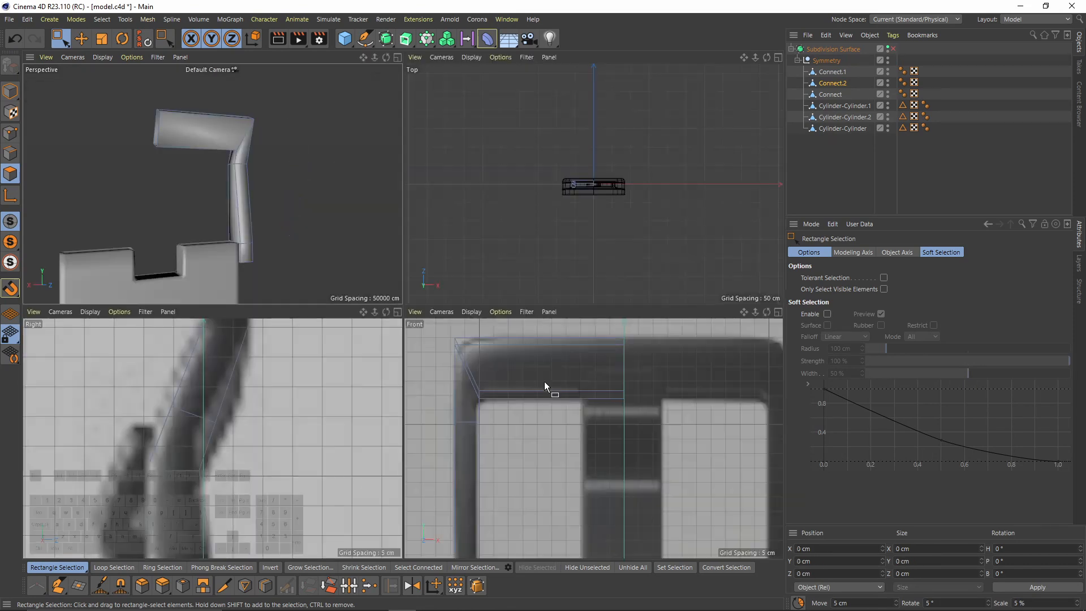
middle_click(545, 381)
scroll(473, 223, up, 3)
middle_click(473, 223)
middle_click(249, 213)
alt+drag(246, 212, 784, 113)
drag(428, 41, 538, 73)
alt+drag(550, 229, 622, 170)
click(836, 98)
alt+drag(426, 285, 416, 295)
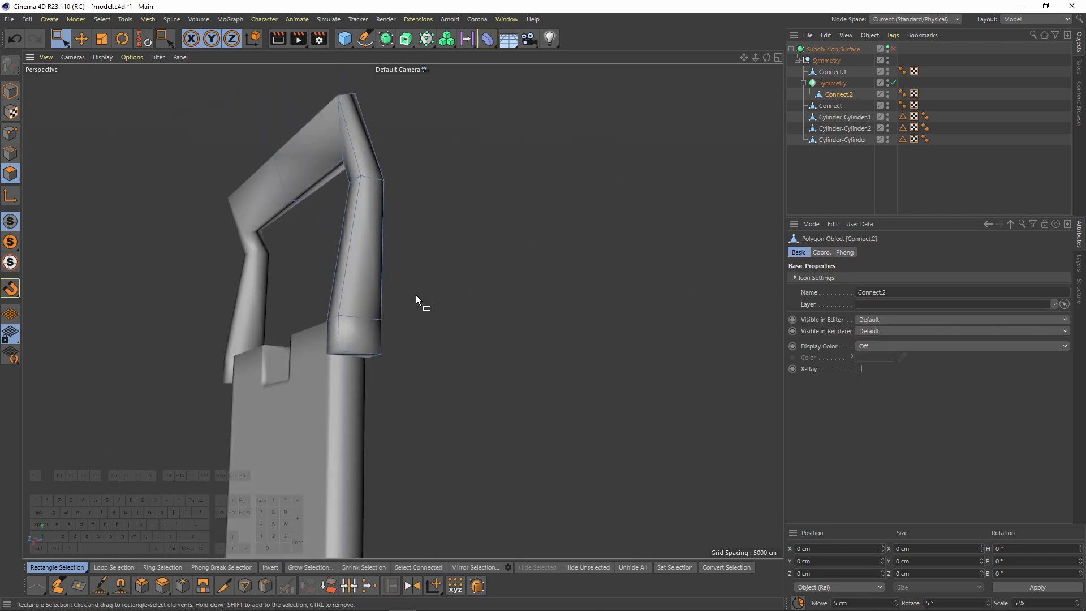
Add a lengthwise loop cut along the middle of the buckle frame's side faces.
right_click(416, 294)
click(459, 254)
alt+drag(378, 356, 372, 316)
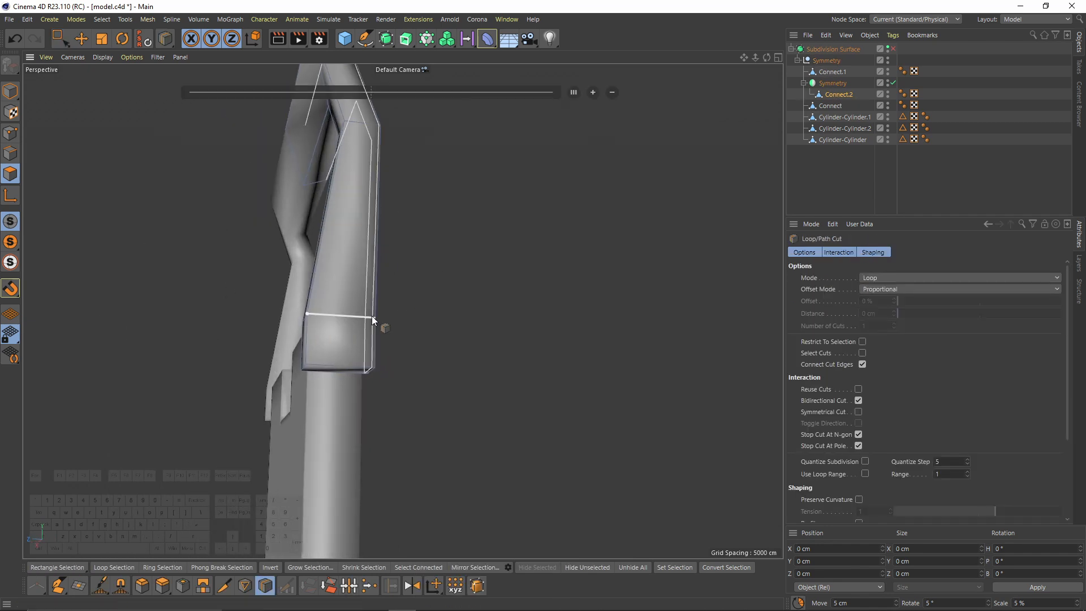
key(space)
key(space)
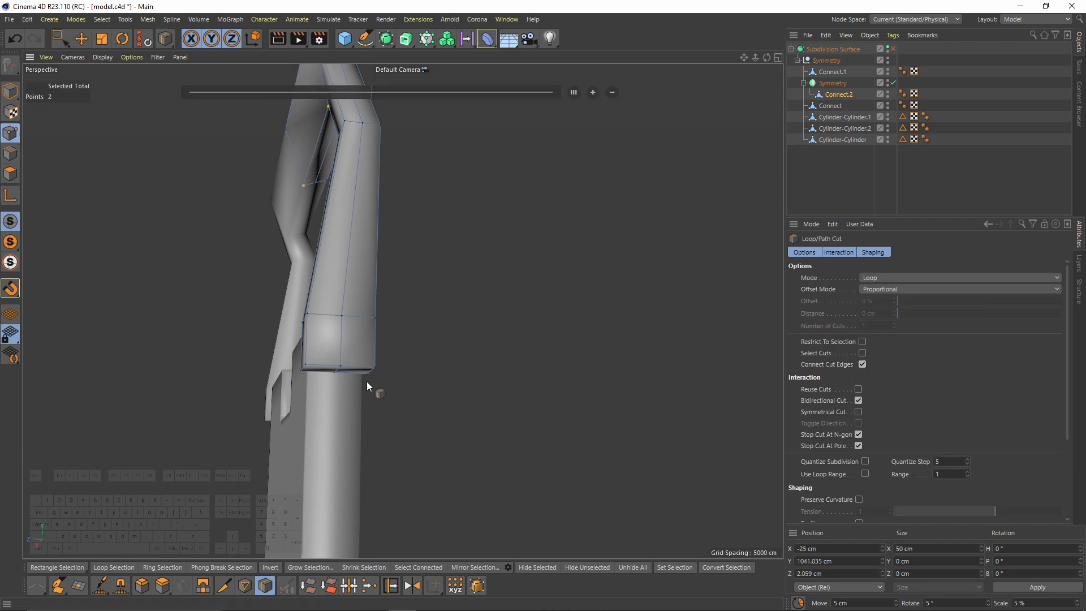
Lower the two middle points at the bottom end of the buckle's leg to about Y 967 cm.
key(space)
drag(330, 356, 349, 390)
middle_click(349, 402)
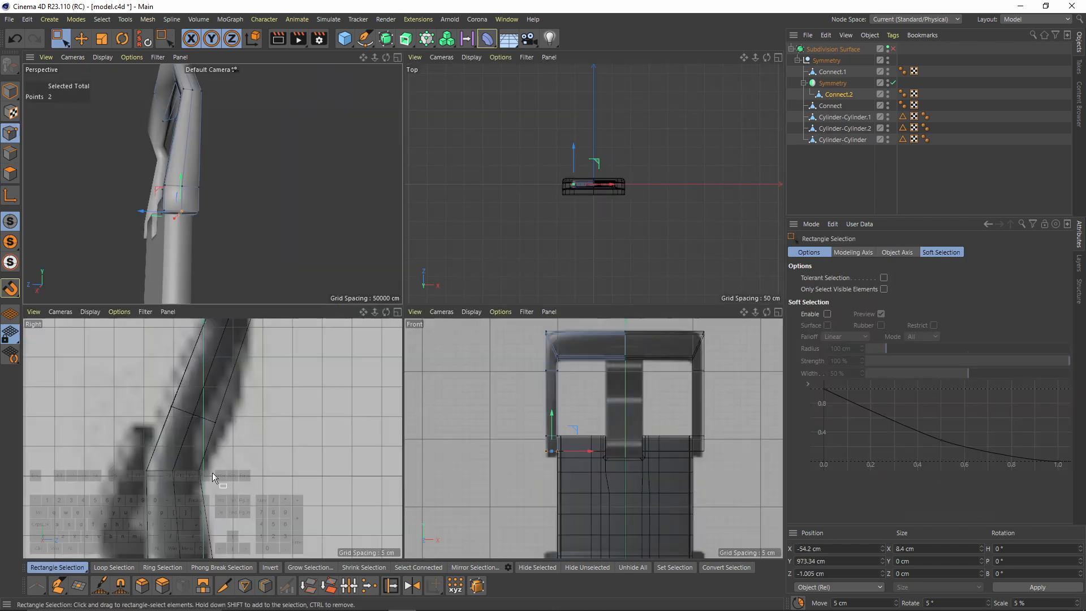
middle_click(212, 473)
alt+middle_drag(439, 246, 434, 220)
scroll(434, 221, down, 3)
alt+middle_drag(436, 390, 425, 247)
drag(380, 212, 393, 243)
middle_click(498, 292)
middle_click(352, 291)
alt+drag(352, 290, 538, 311)
Add supporting loop cuts near the buckle leg's lower end and lengthwise beside the frame's outer edge.
key(q)
key(q)
right_click(537, 314)
click(605, 376)
alt+drag(594, 375, 509, 339)
scroll(422, 368, up, 4)
right_click(399, 383)
click(436, 388)
click(404, 386)
alt+drag(401, 385, 514, 316)
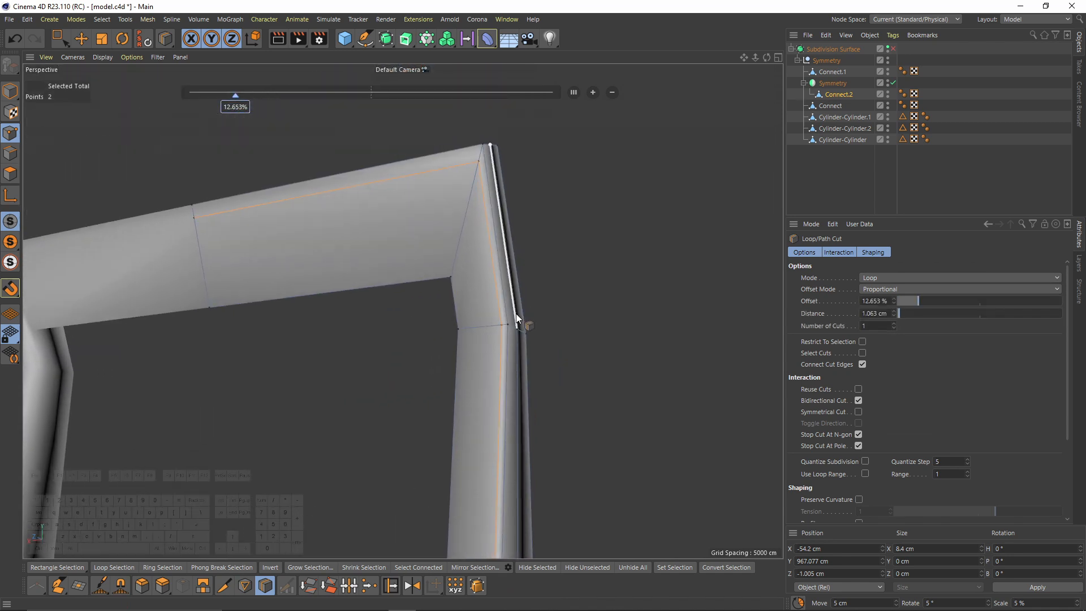
Add a loop cut around the leg just below the bend and a lengthwise one beside the frame's inner edge at 92.929 %.
middle_click(505, 341)
middle_click(276, 409)
alt+middle_drag(343, 77, 334, 225)
middle_click(336, 244)
middle_click(340, 262)
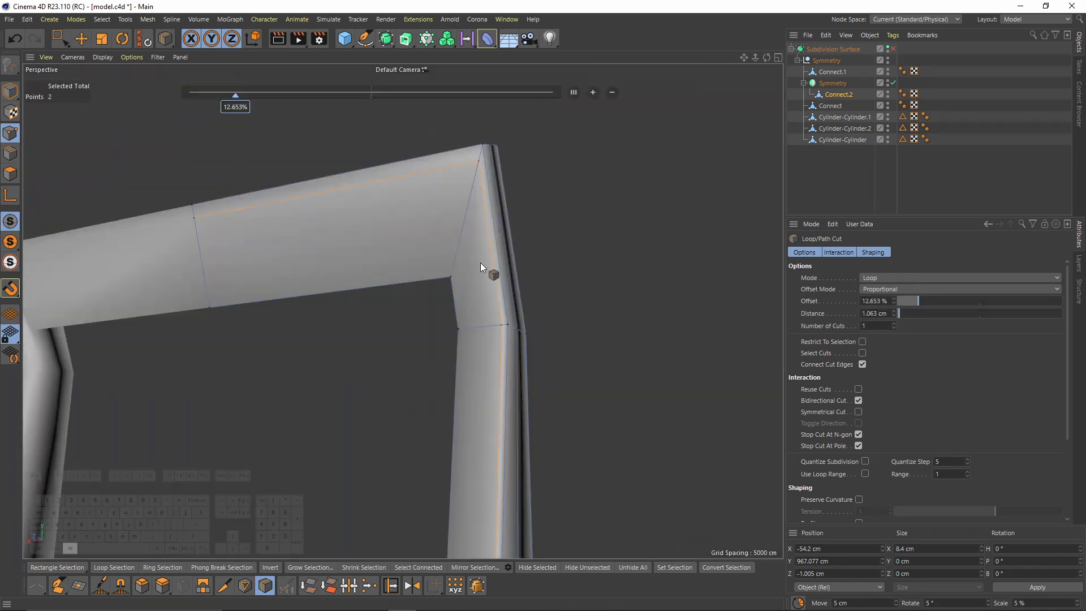
scroll(492, 317, up, 3)
click(498, 337)
alt+drag(498, 338, 462, 265)
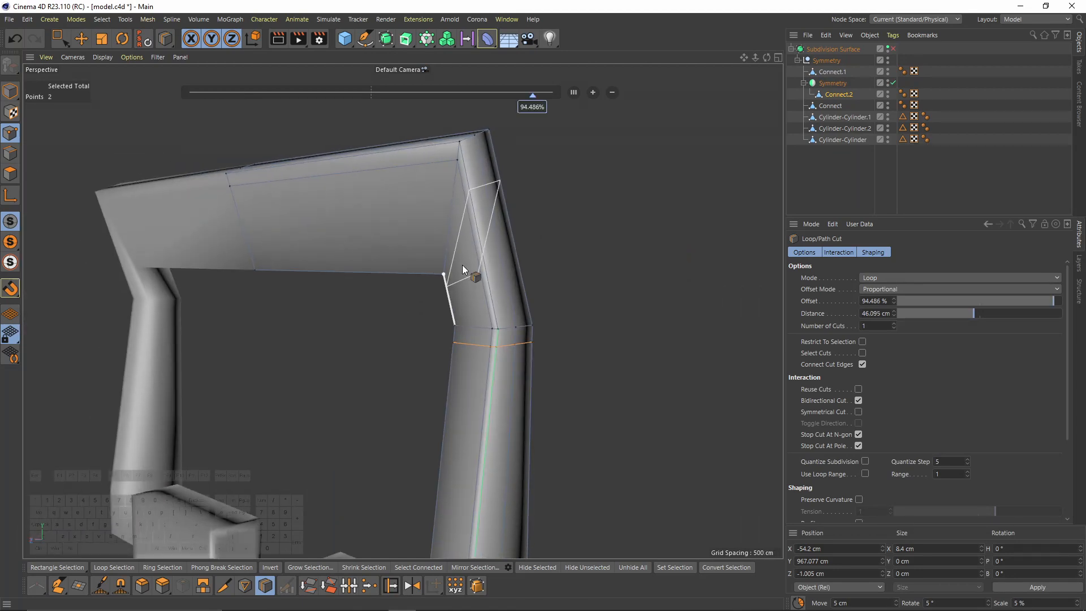
click(447, 269)
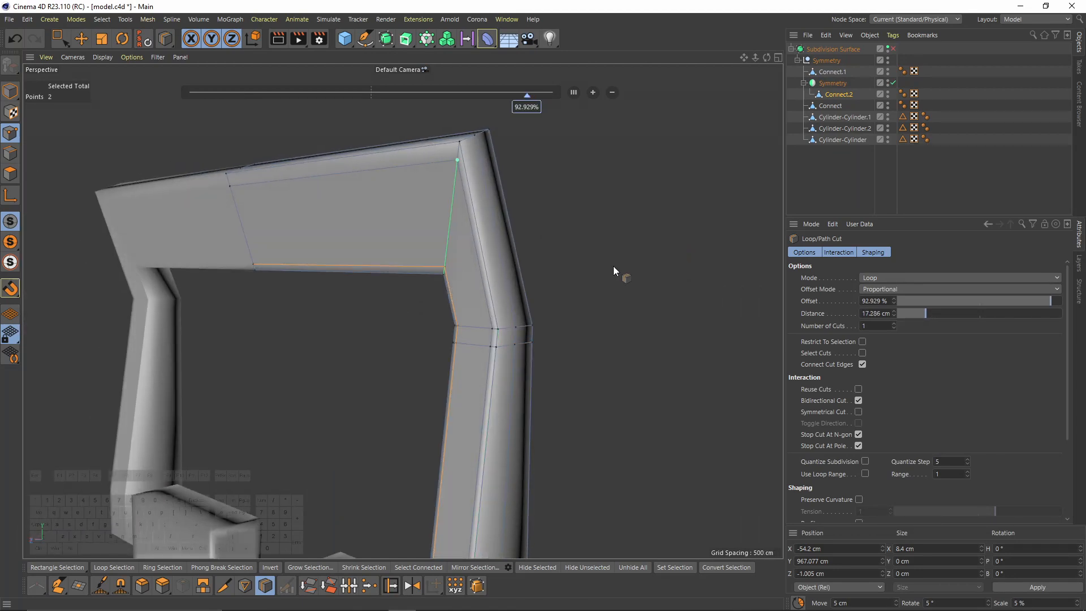
Turn smoothing on and add a loop cut across the crossbar at 16.286 % to tighten the frame's rounded corner.
key(q)
alt+drag(583, 252, 357, 226)
alt+drag(597, 311, 513, 359)
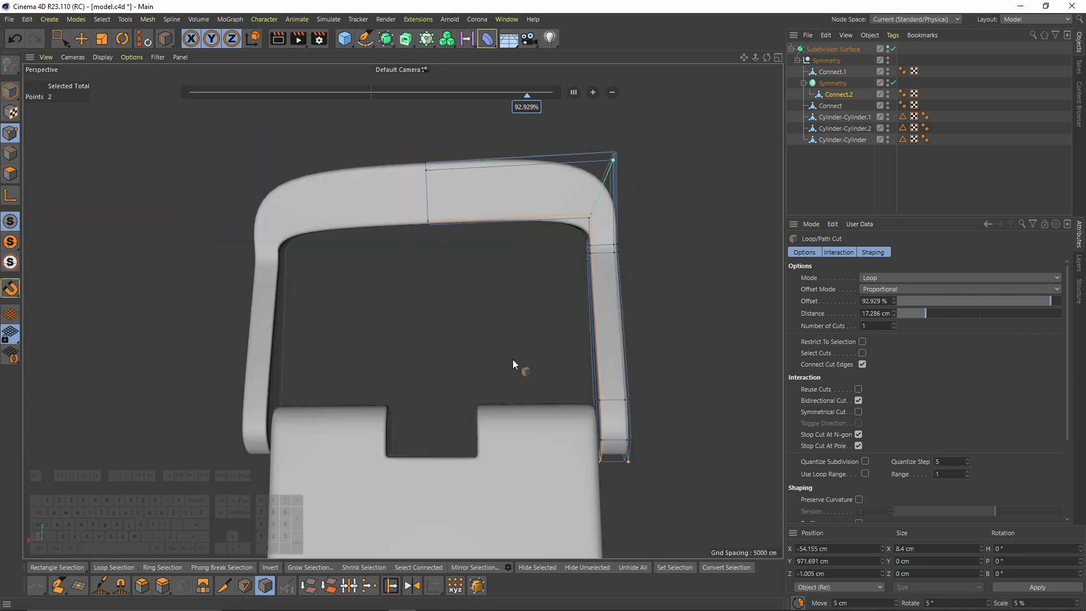
key(F4)
scroll(528, 161, up, 2)
scroll(361, 252, up, 5)
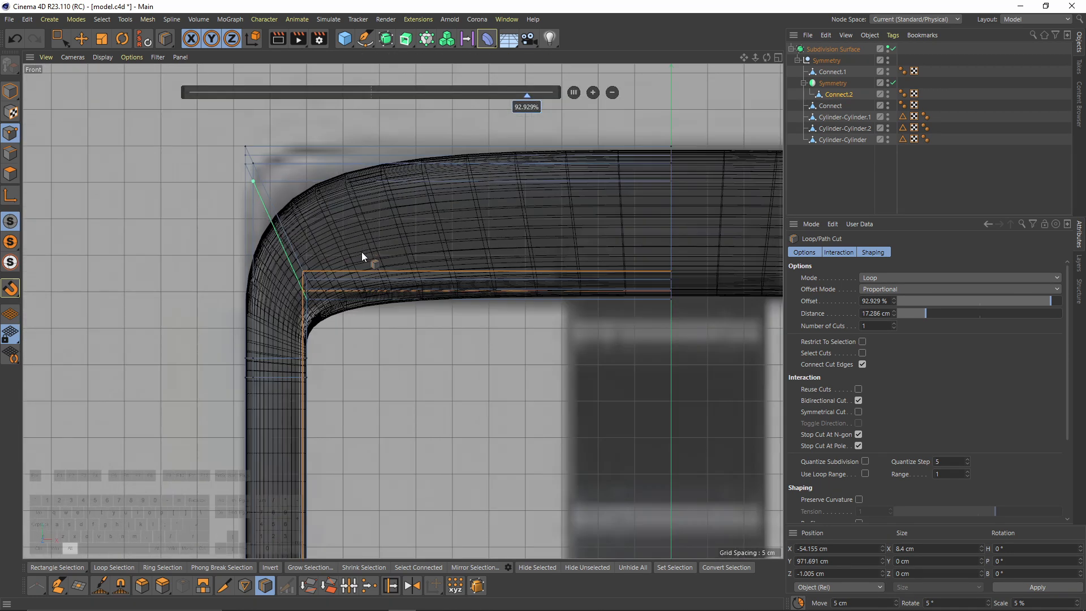
click(366, 302)
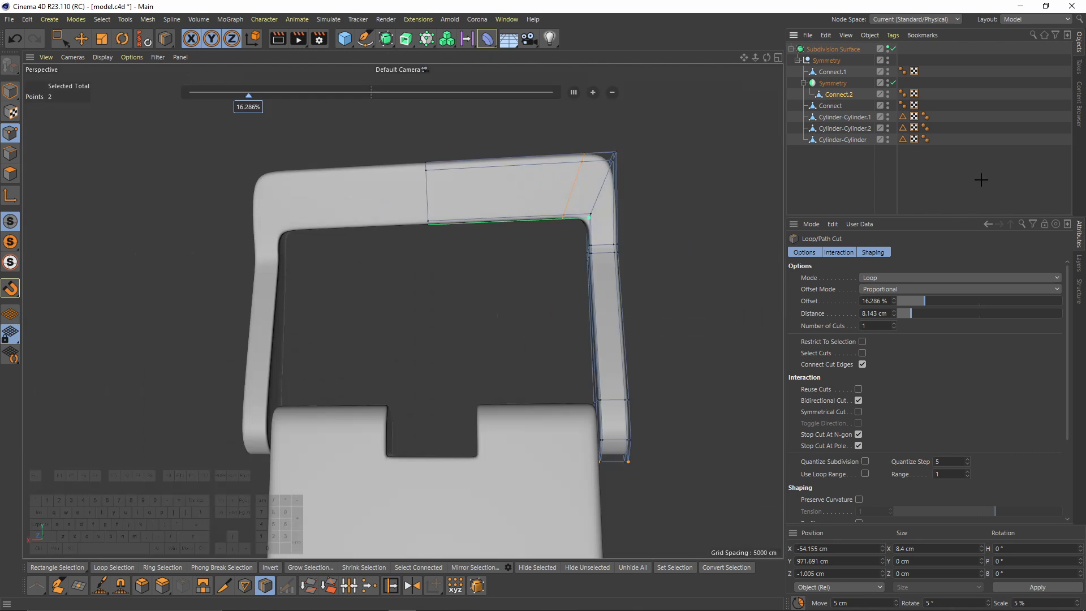
scroll(368, 289, down, 3)
alt+drag(367, 290, 423, 344)
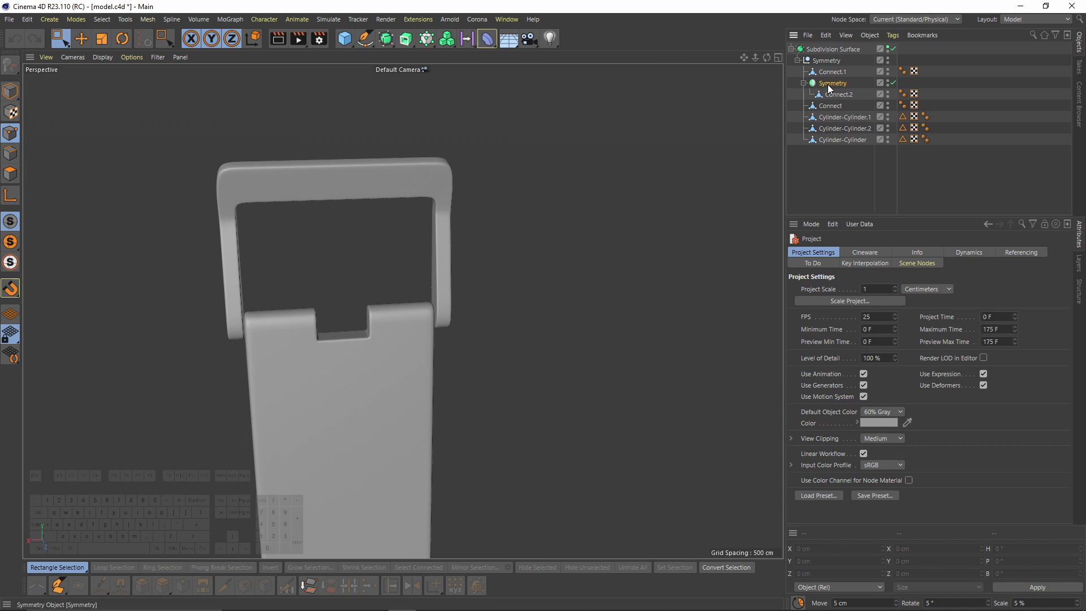
Convert the buckle's Symmetry to a mesh, move that mesh out of it and delete the leftover parent.
click(831, 83)
drag(835, 95, 832, 76)
click(834, 95)
key(Delete)
With smoothing off, split the inner polygon on the side wall of the upper strap's notch into a separate object.
click(831, 73)
alt+drag(362, 288, 463, 263)
scroll(364, 296, up, 3)
click(10, 173)
key(q)
scroll(383, 288, up, 8)
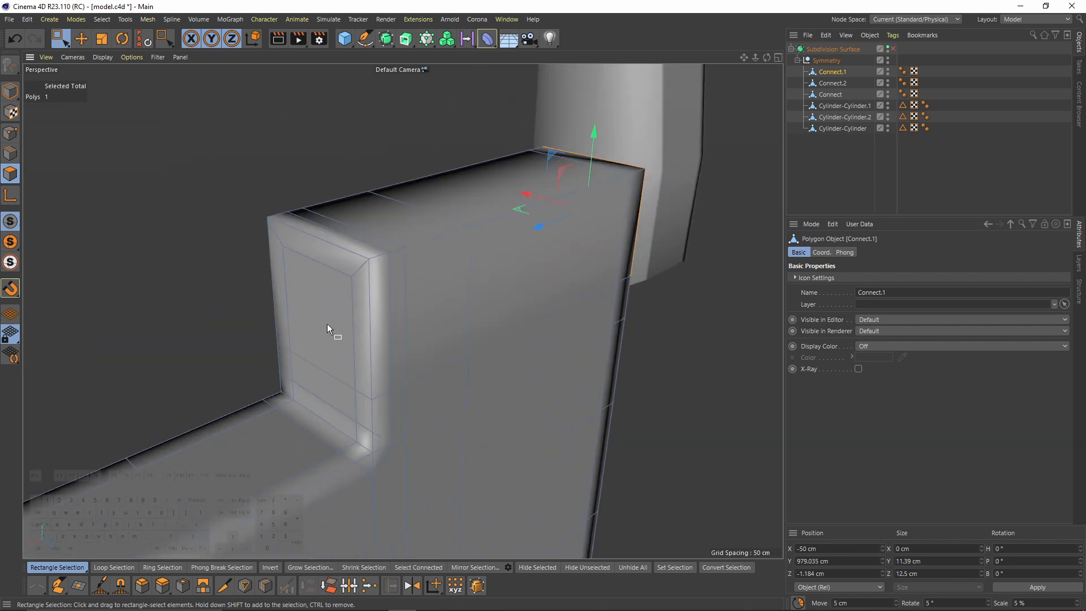
key(e)
click(328, 330)
right_click(564, 357)
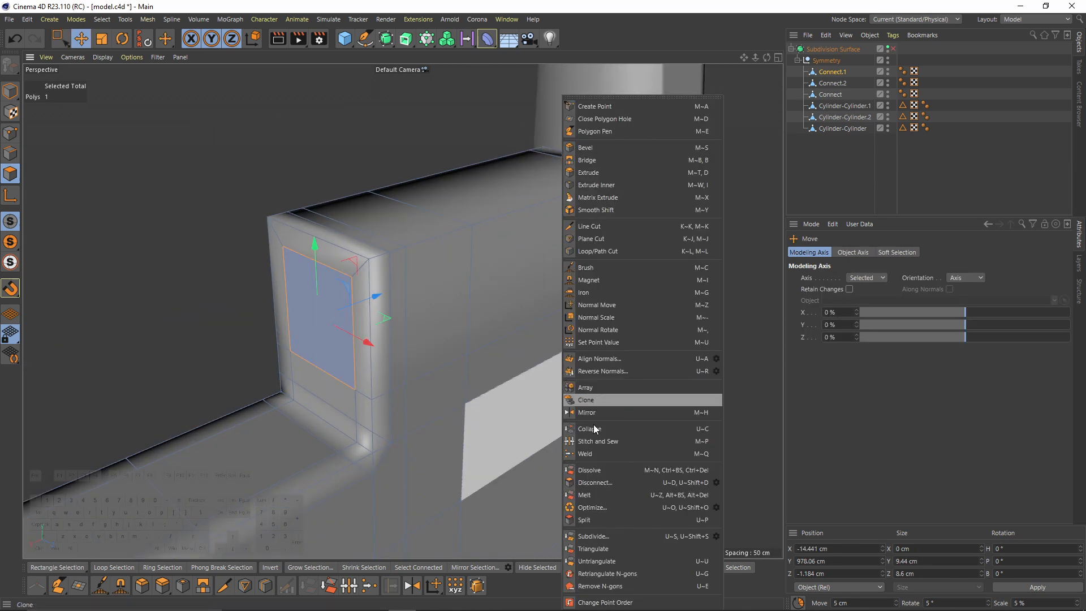
click(610, 519)
alt+drag(505, 218, 397, 277)
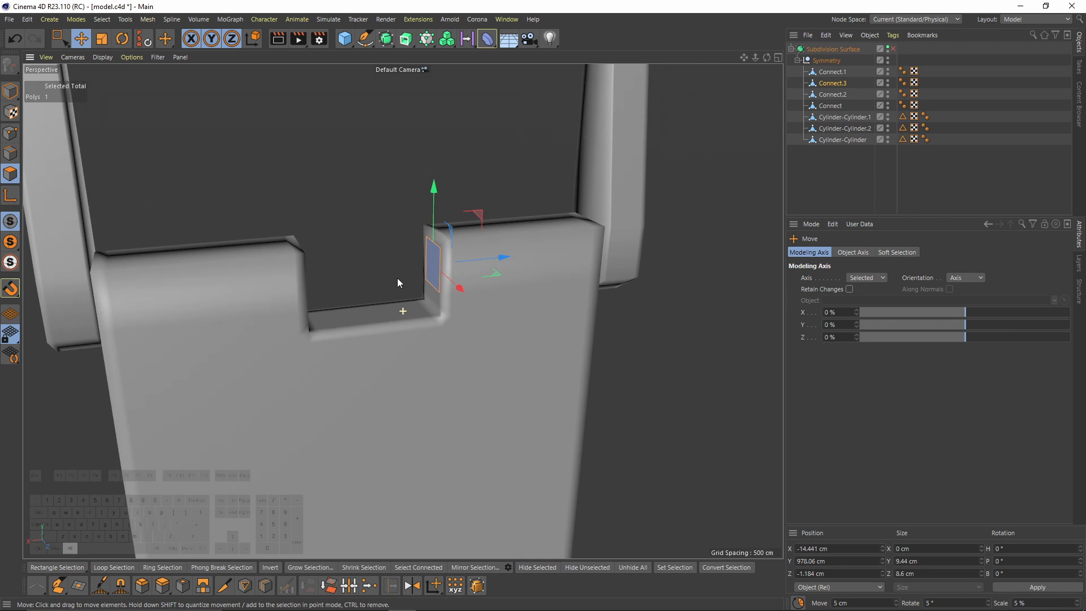
scroll(477, 271, up, 3)
right_click(612, 267)
click(659, 184)
key(ctrl+z)
right_click(613, 332)
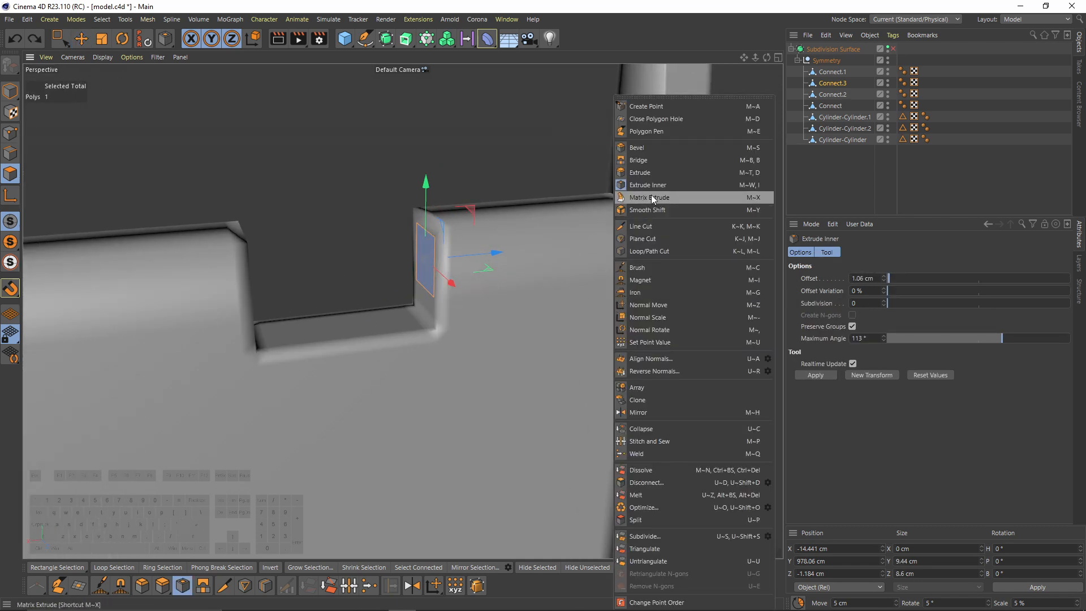
click(653, 184)
drag(635, 205, 648, 215)
key(ctrl+z)
Extrude the split polygon about 27.2 cm across the strap's notch to the opposite wall.
right_click(635, 220)
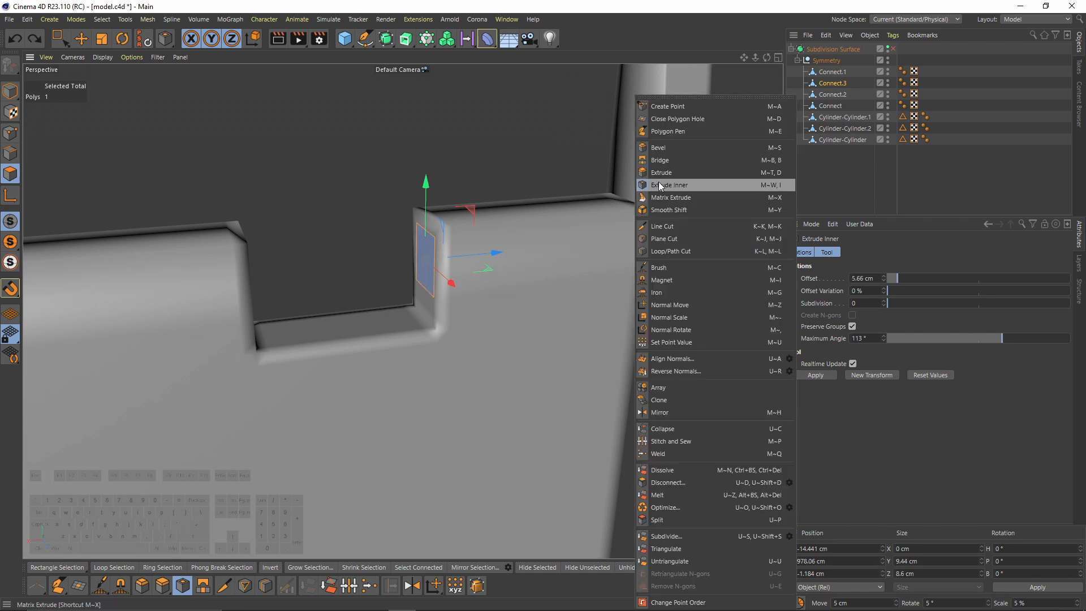
click(666, 175)
drag(582, 326, 496, 325)
alt+drag(492, 256, 346, 250)
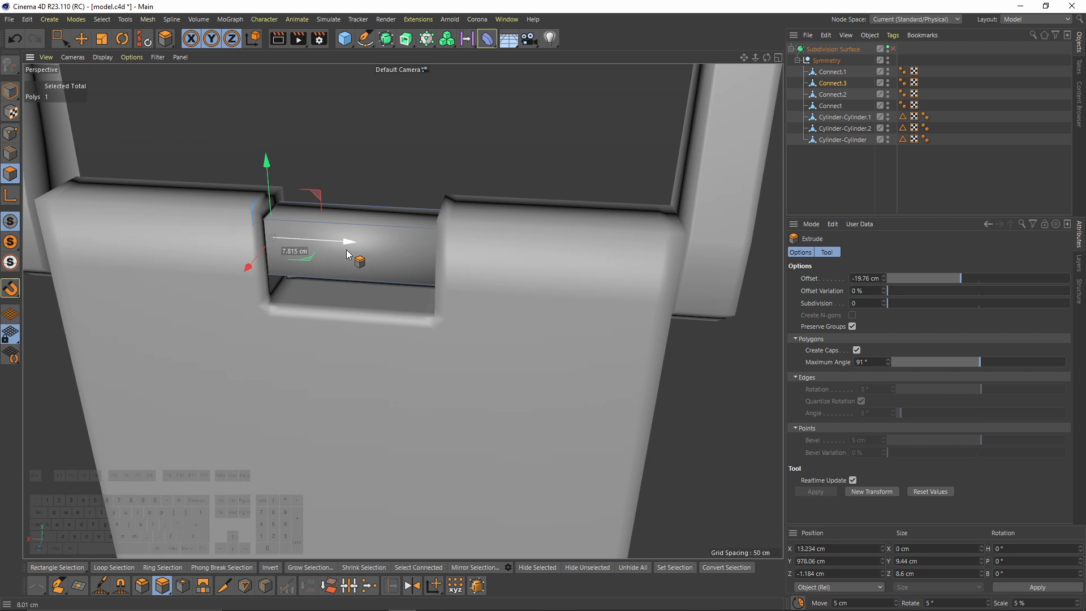
Extrude the notch block's top polygon upward in several segments over the buckle's prong reference to about Y 1049.3 cm.
key(e)
click(355, 221)
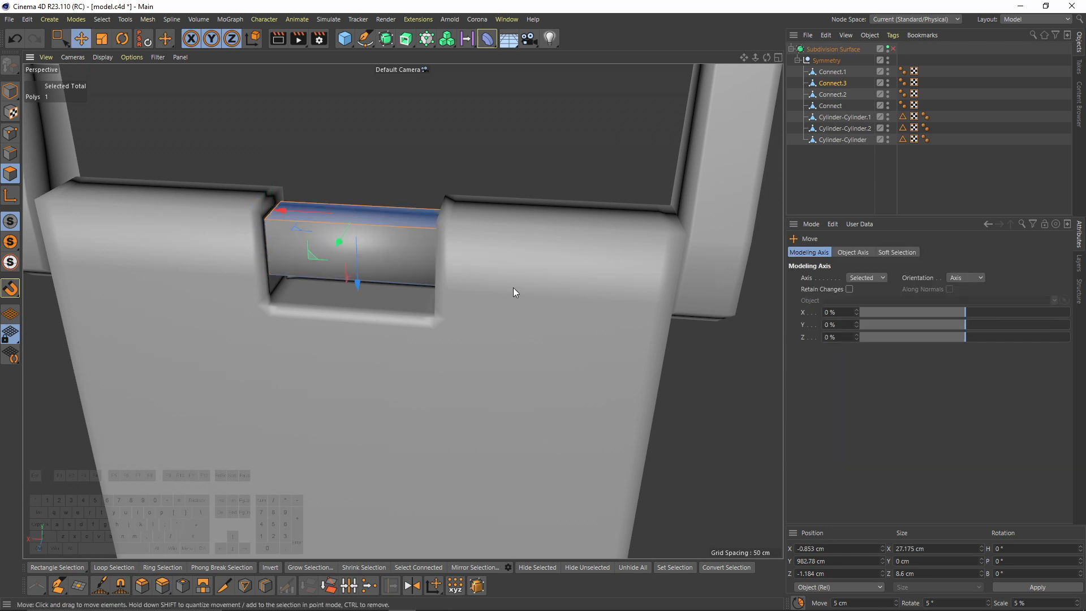
middle_click(514, 287)
middle_click(618, 412)
drag(468, 511, 464, 290)
middle_click(464, 291)
middle_click(219, 194)
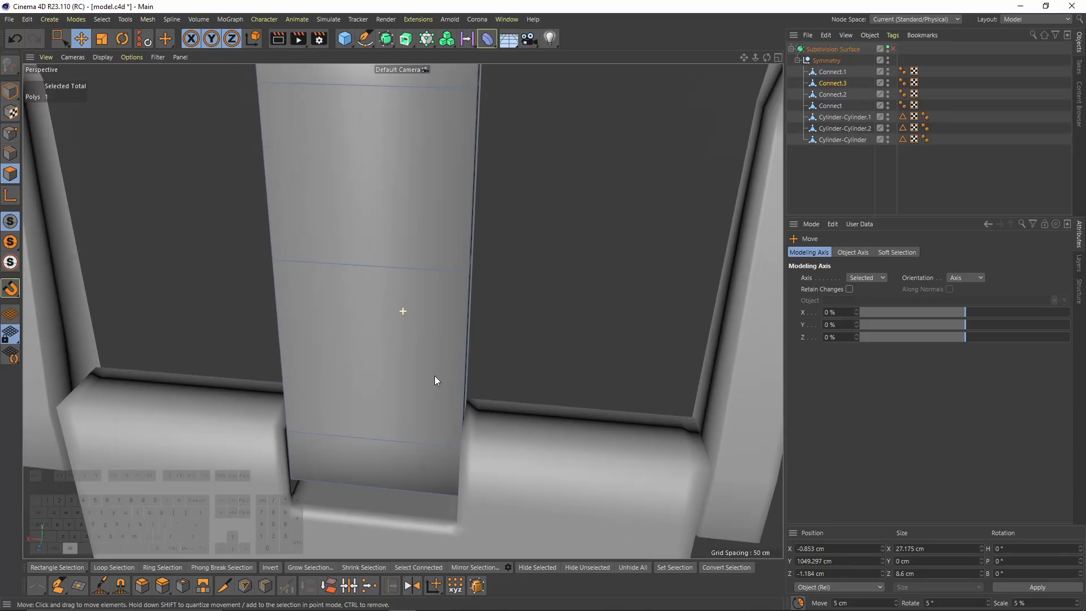
alt+right_drag(435, 376, 372, 323)
alt+drag(371, 324, 374, 244)
alt+right_drag(373, 243, 409, 232)
alt+drag(409, 232, 314, 219)
Shape the prong's bend by its edge loops, moving the middle loop to about Z -4.5 cm.
click(10, 153)
double_click(387, 281)
alt+drag(387, 282, 275, 271)
alt+middle_drag(416, 384, 424, 294)
double_click(399, 299)
alt+drag(398, 299, 568, 309)
alt+middle_drag(568, 309, 472, 320)
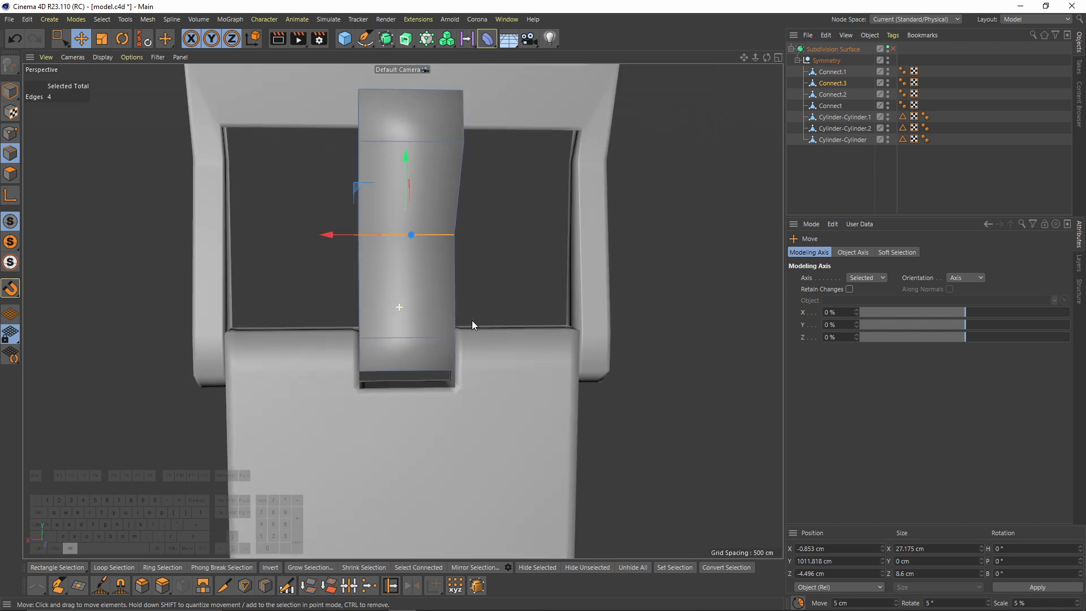
Isolate the buckle's prong in the viewport and cut a lengthwise edge loop around it at 50%.
alt+drag(471, 320, 364, 339)
click(10, 241)
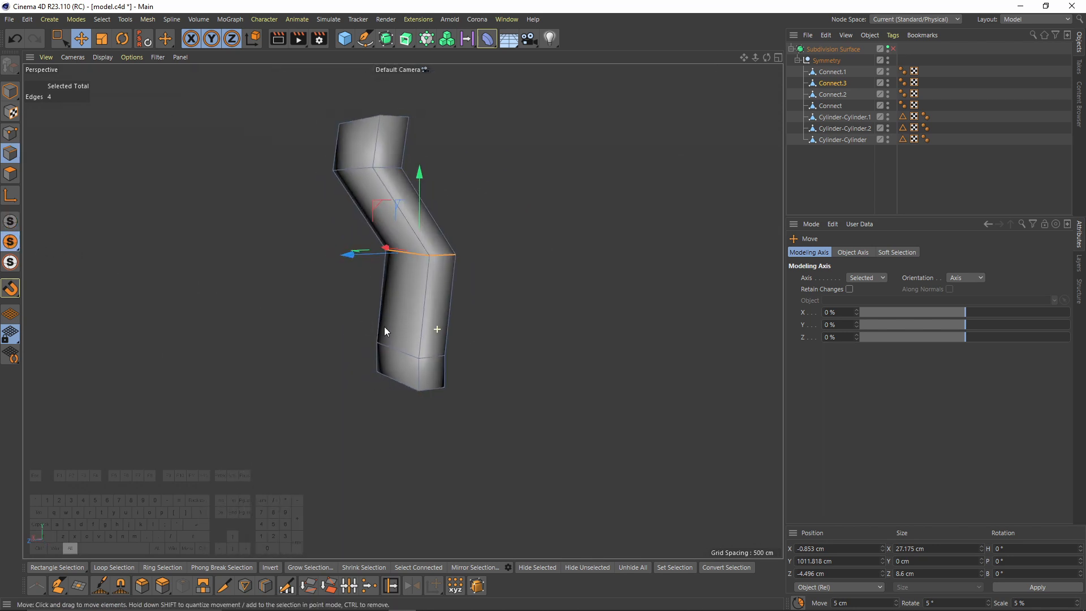
alt+right_drag(385, 330, 508, 284)
right_click(508, 284)
click(564, 355)
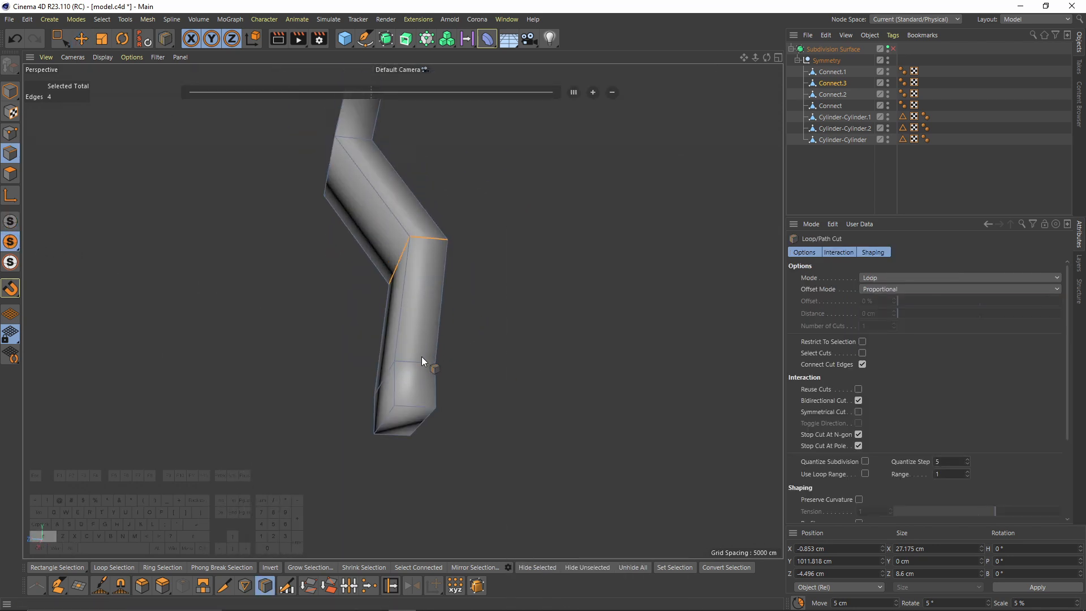
Pull the middle points of the prong's lower end down to about Y 969.4 cm to form a pointed end.
click(10, 133)
key(F3)
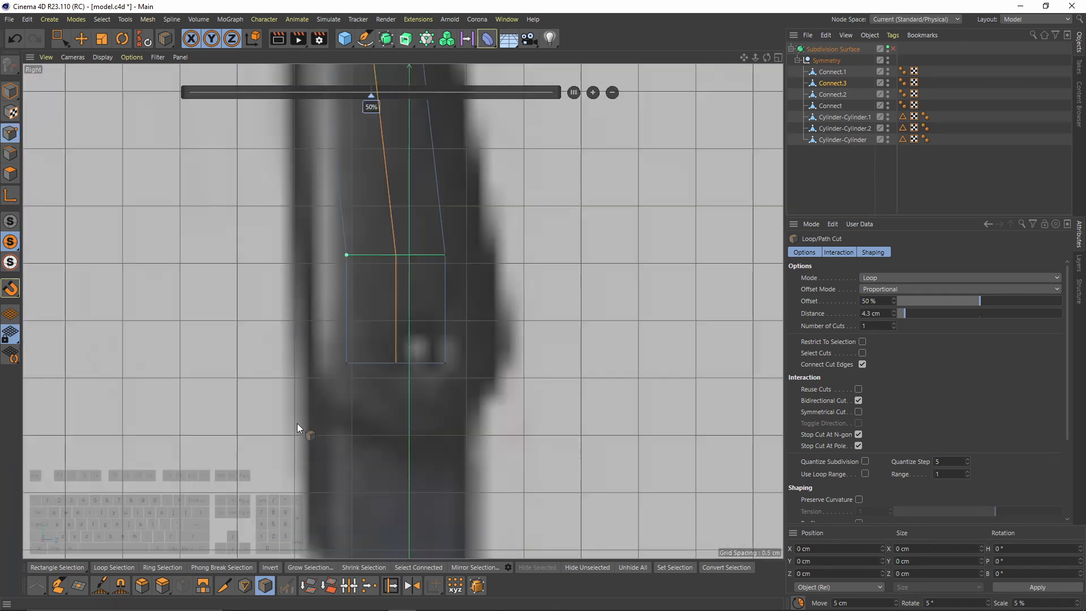
key(0)
drag(395, 284, 401, 328)
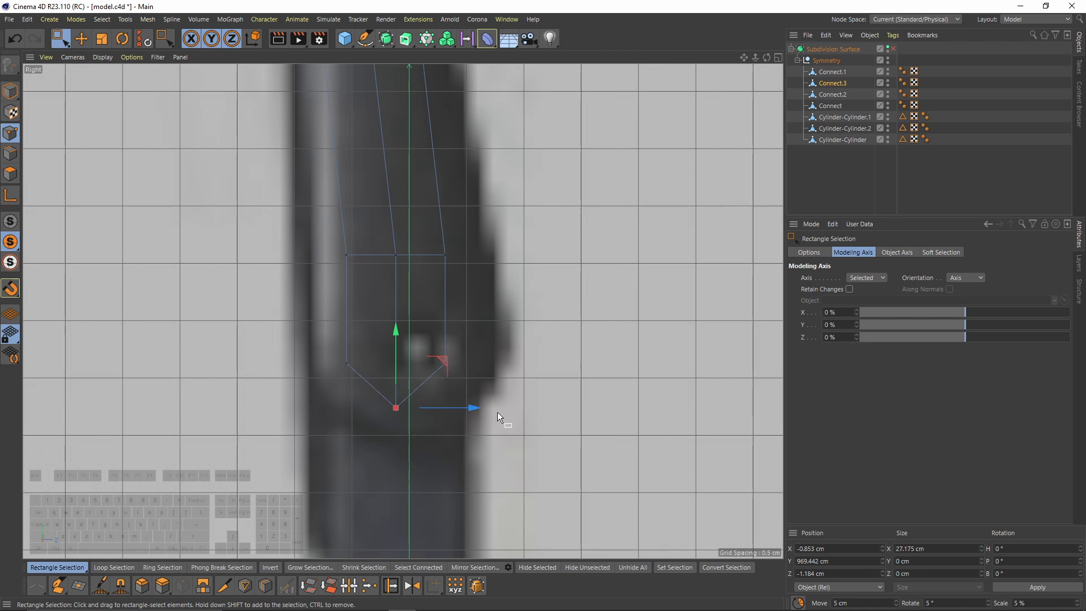
key(F1)
Cut a supporting edge loop just below the prong's middle bend at about 89.7%.
key(m)
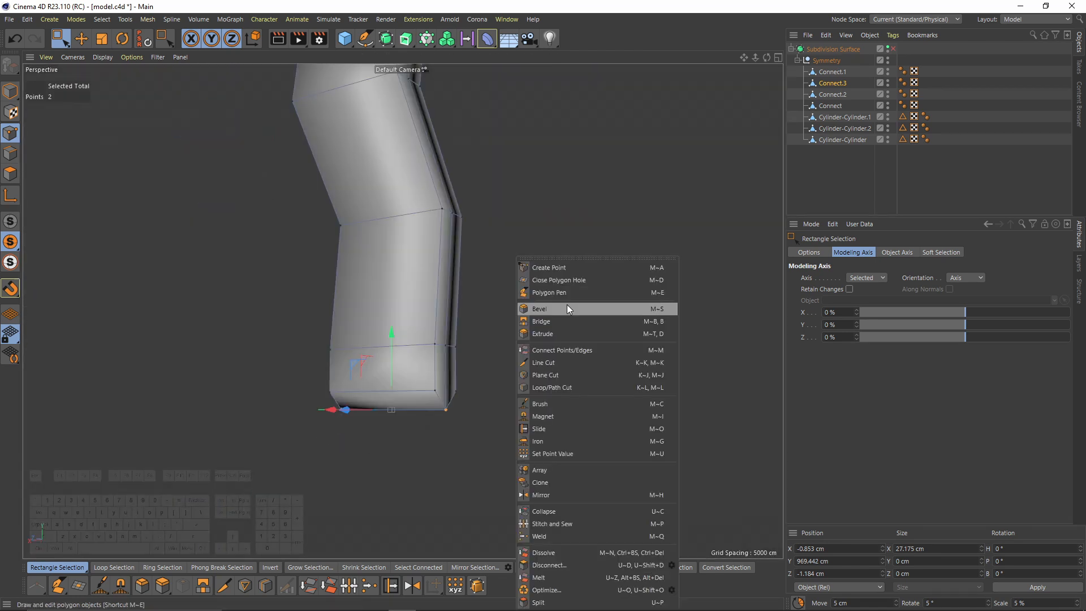
click(579, 386)
alt+drag(423, 292, 419, 311)
scroll(420, 329, up, 3)
click(418, 338)
alt+middle_drag(417, 338, 504, 383)
click(510, 379)
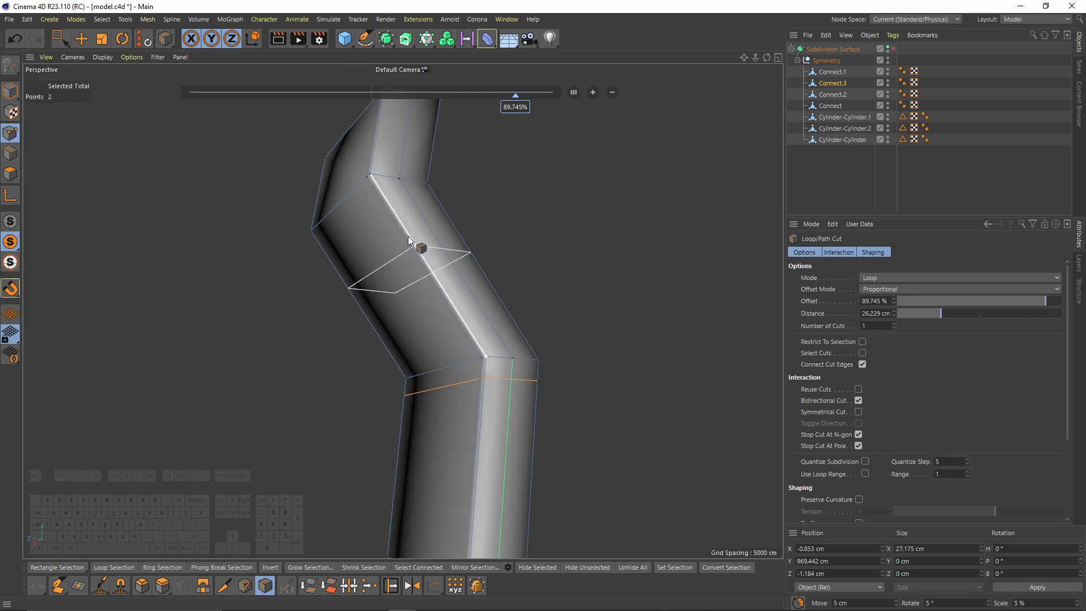
Cut supporting edge loops below the prong's upper bend at about 91.5% and near its top end, with smoothing turned back on.
click(372, 197)
alt+drag(372, 197, 453, 362)
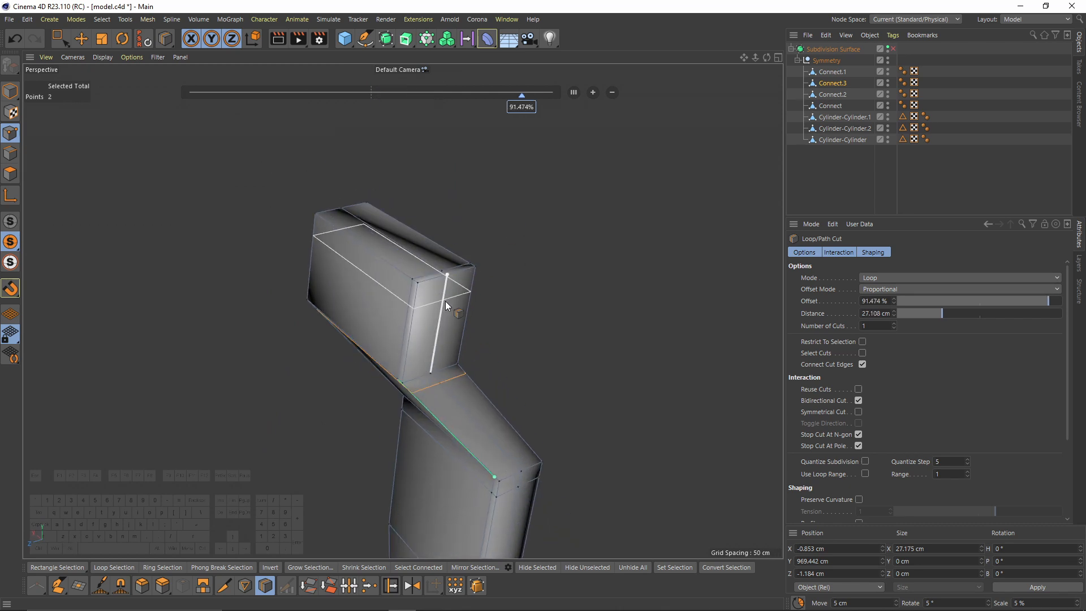
click(445, 301)
key(q)
alt+drag(487, 264, 419, 255)
scroll(440, 308, down, 5)
Inspect the smoothed strap and buckle, going through the watch's part objects one by one.
click(837, 180)
mouse_move(533, 188)
alt+mouse_down()
mouse_move(691, 189)
mouse_move(543, 195)
alt+mouse_up()
scroll(544, 196, down, 5)
click(841, 104)
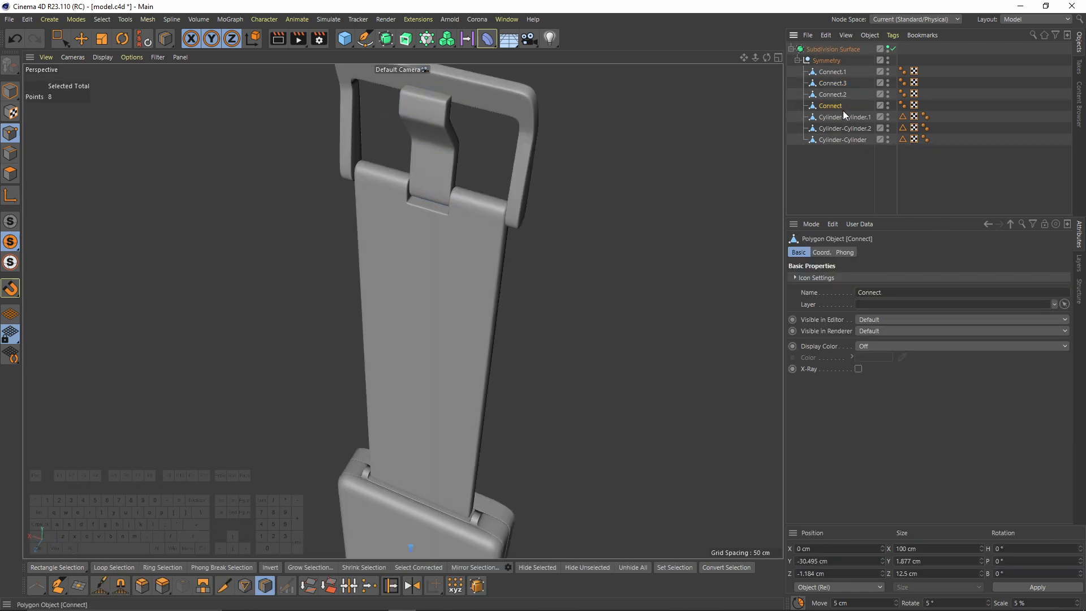
click(831, 82)
click(830, 94)
click(830, 106)
click(834, 118)
click(837, 129)
click(841, 145)
click(840, 140)
click(836, 128)
click(832, 117)
click(831, 105)
click(830, 94)
click(830, 83)
With isolation off, split the upper strap's polygons over the keeper loop reference, a band about 31 cm high, into a separate object.
click(832, 73)
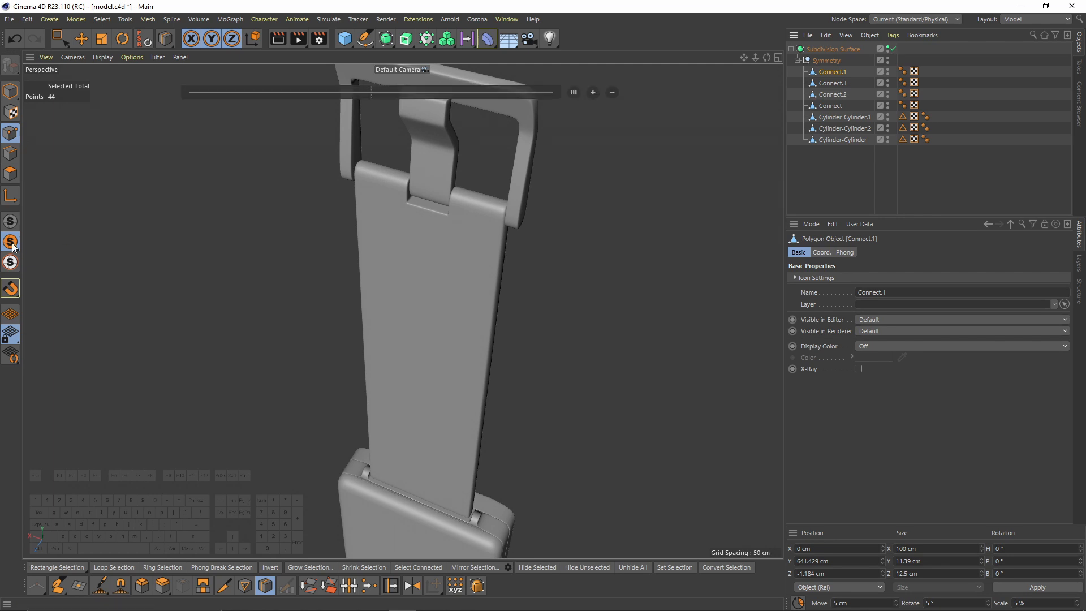
click(11, 222)
alt+drag(504, 218, 535, 153)
click(10, 174)
middle_click(340, 253)
middle_click(585, 310)
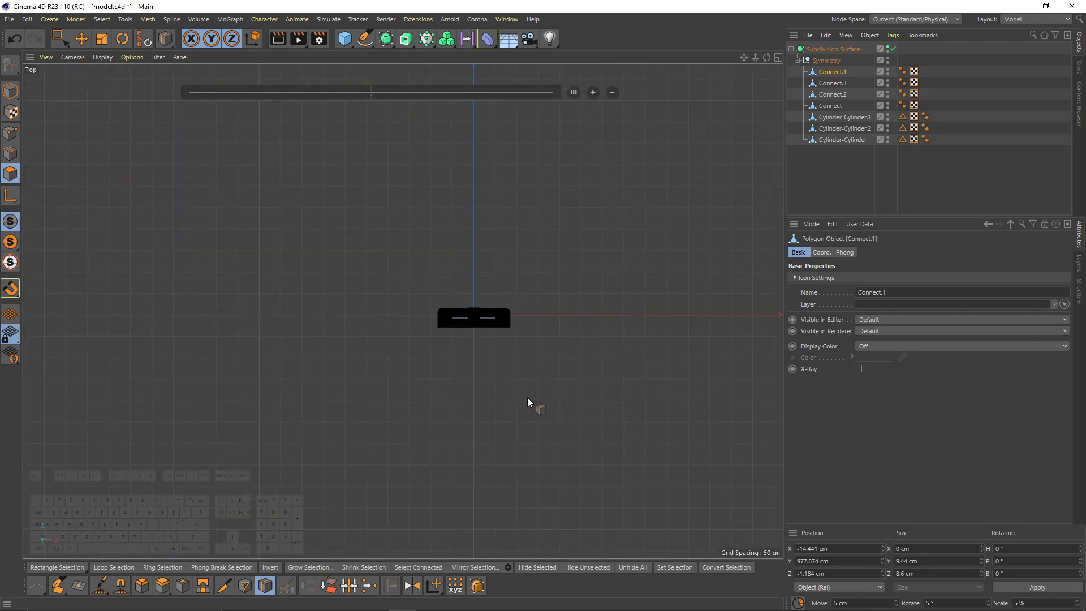
middle_click(527, 397)
scroll(600, 391, up, 4)
middle_click(590, 377)
key(0)
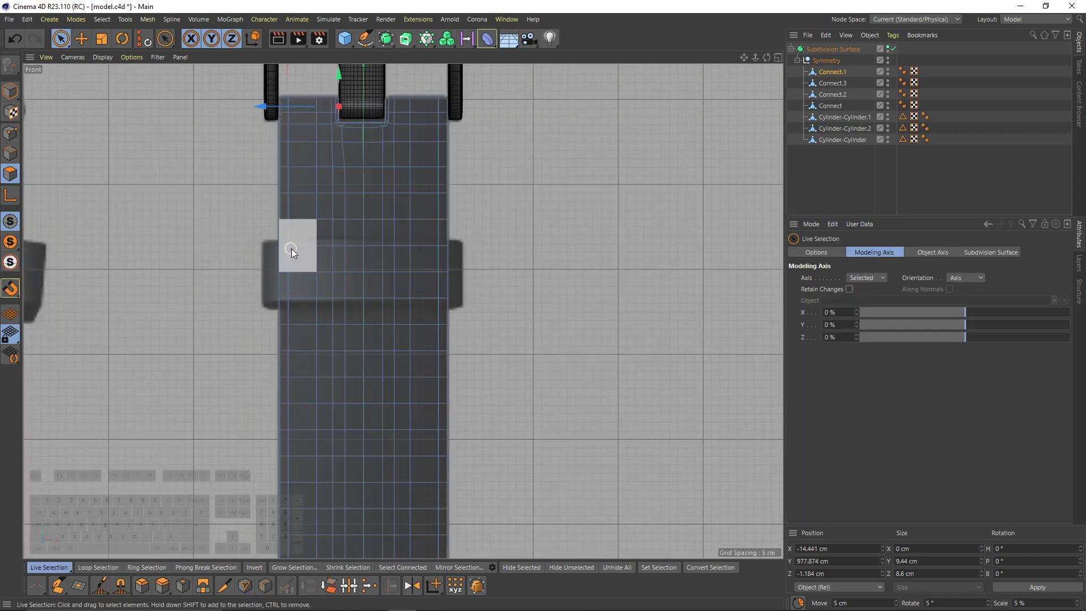
drag(289, 248, 518, 308)
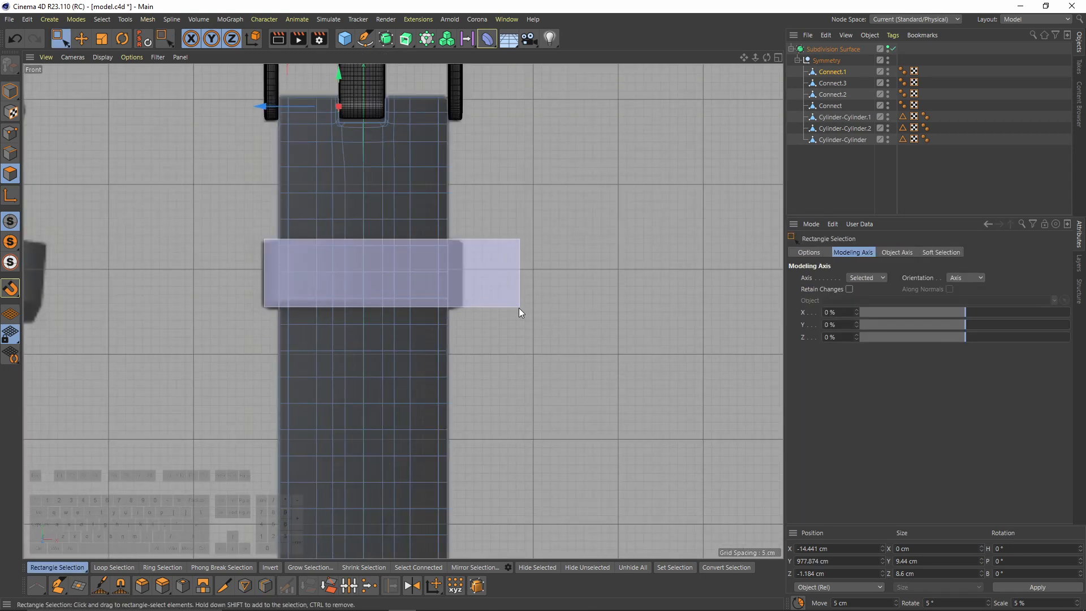
middle_click(518, 308)
middle_click(188, 189)
alt+drag(434, 266, 575, 270)
right_click(576, 269)
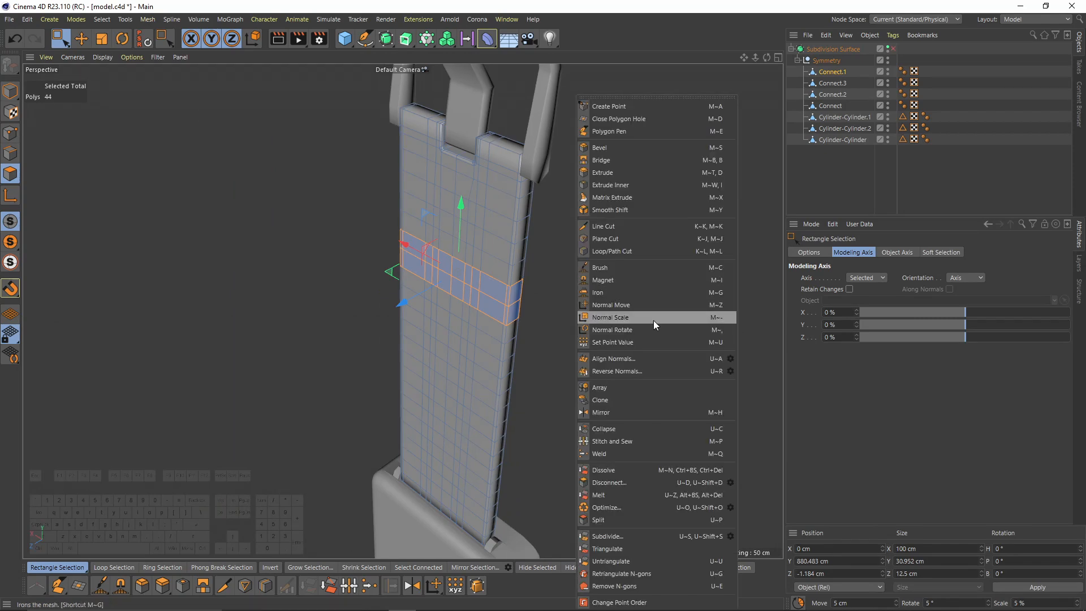
click(618, 514)
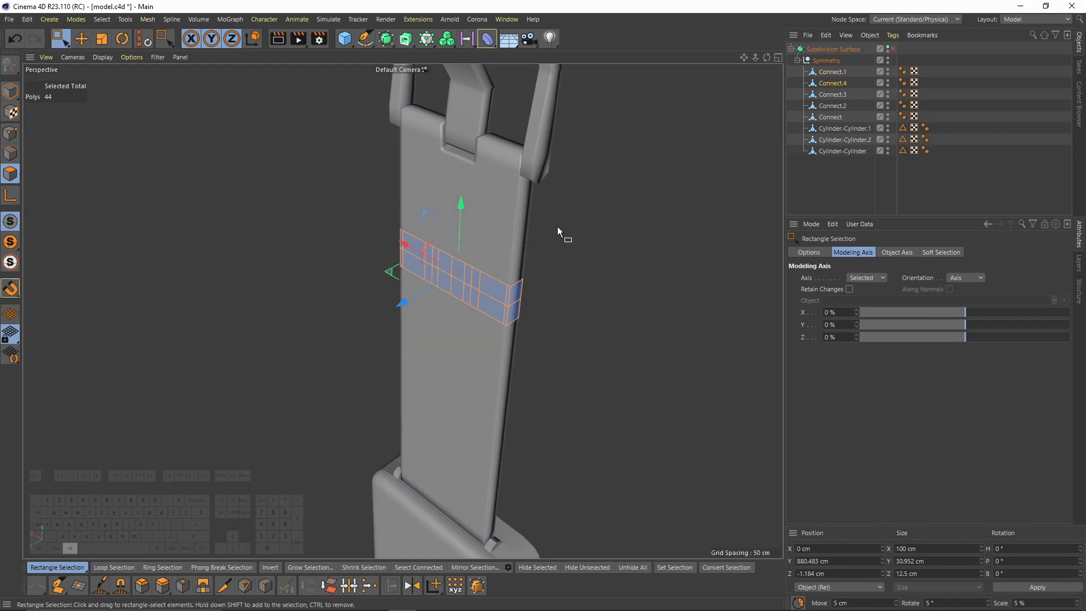
Offset the split band's polygons away from the strap with Normal Move by about -12.1 cm.
alt+drag(560, 235, 587, 257)
scroll(585, 265, up, 3)
right_click(581, 276)
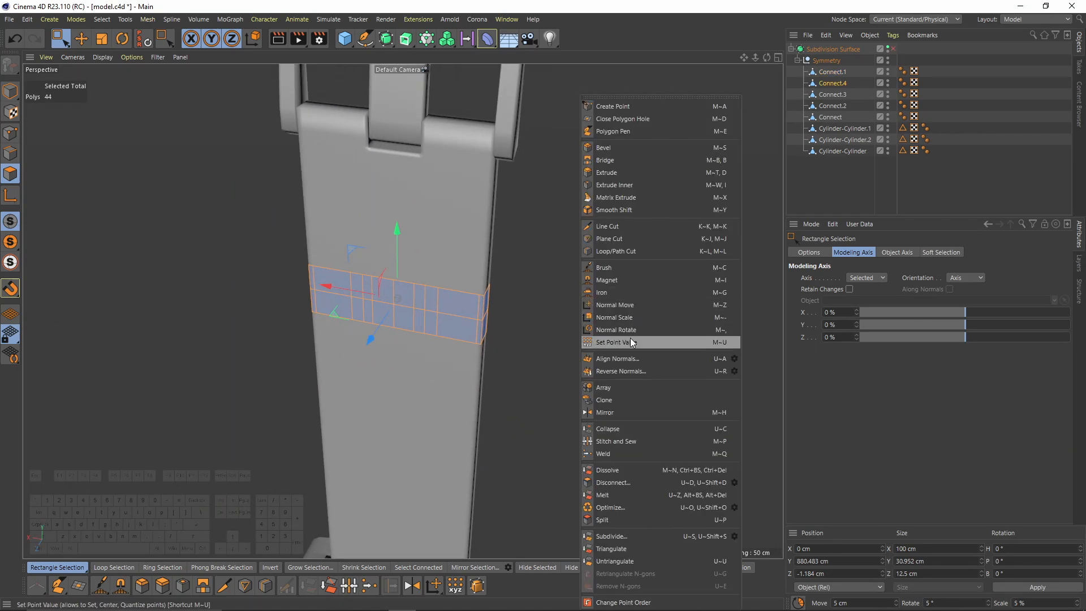
click(639, 308)
alt+drag(546, 293, 572, 296)
scroll(572, 296, up, 3)
alt+middle_drag(572, 295, 549, 327)
drag(531, 372, 447, 371)
scroll(498, 291, down, 3)
Move the band along Z to about 8.3 cm so that it wraps around the strap.
mouse_move(405, 308)
alt+mouse_down()
mouse_move(414, 291)
mouse_move(356, 277)
mouse_move(412, 289)
alt+mouse_up()
alt+right_drag(413, 289, 417, 265)
alt+drag(417, 265, 439, 477)
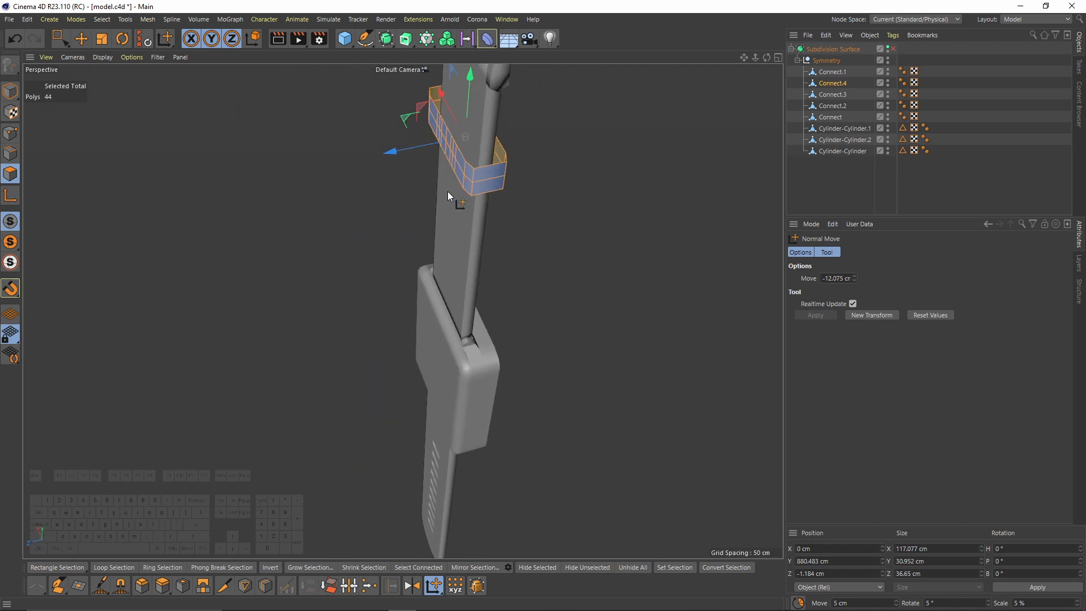
alt+middle_drag(447, 192, 480, 275)
alt+drag(480, 274, 453, 272)
scroll(515, 242, up, 3)
alt+drag(516, 247, 428, 252)
drag(428, 253, 602, 262)
Extrude the band with caps by an offset of -6.7 cm to thicken the strap's keeper loop.
right_click(602, 263)
click(650, 173)
alt+drag(599, 184, 568, 332)
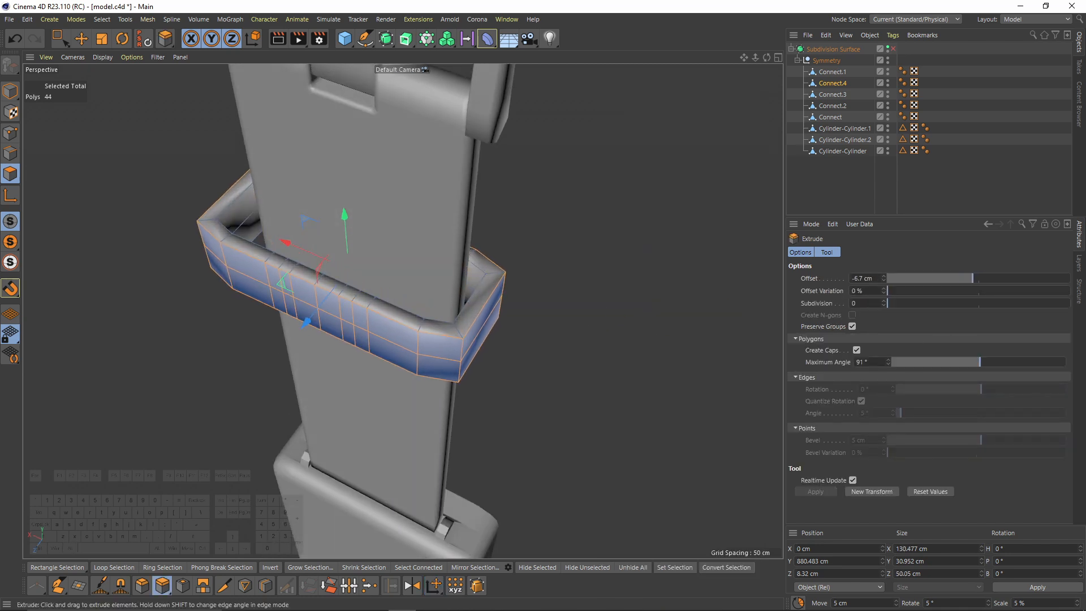
scroll(461, 308, up, 3)
Cut supporting edge loops along the edges of the keeper loop.
right_click(591, 321)
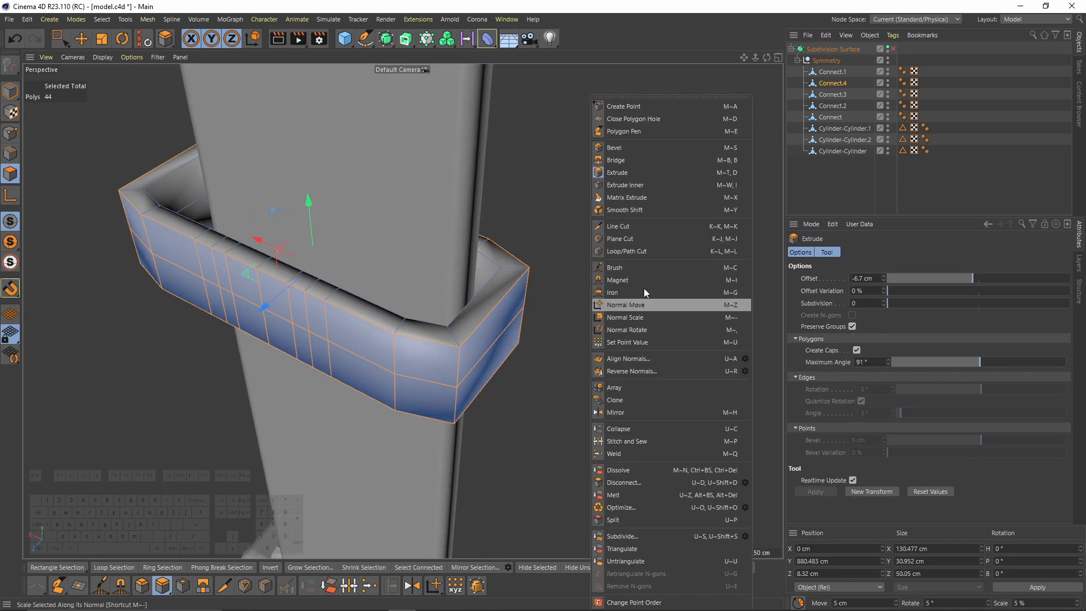
click(629, 252)
scroll(478, 337, up, 3)
click(449, 361)
click(444, 452)
alt+drag(419, 238, 567, 161)
scroll(470, 245, up, 3)
click(514, 260)
scroll(466, 321, down, 4)
Check the keeper loop's smoothing and cut an edge loop at 50% across its side.
key(q)
key(q)
click(485, 219)
alt+drag(643, 156, 426, 247)
middle_click(426, 248)
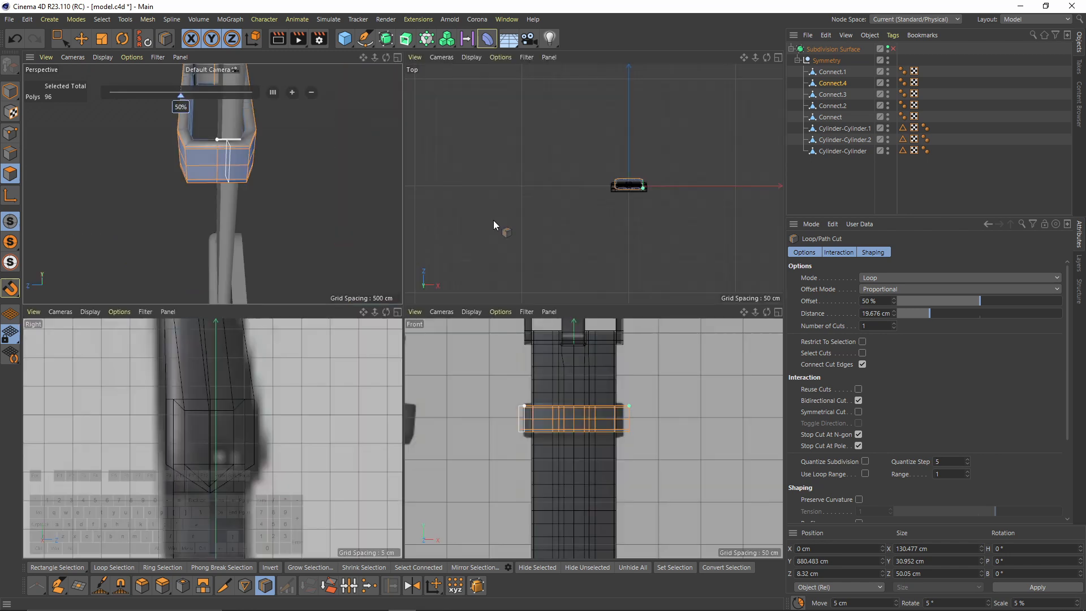
middle_click(493, 224)
scroll(491, 316, up, 10)
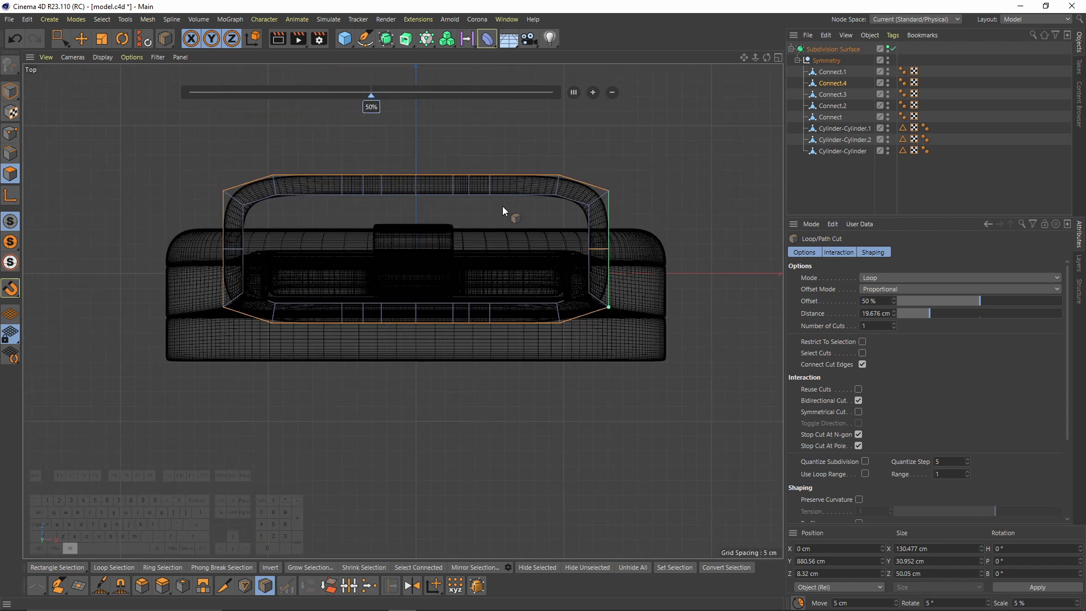
Select the points at the keeper loop's four corners from above and scale them along X and Z.
alt+scroll(498, 205, up, 3)
key(space)
alt+middle_drag(299, 176, 402, 198)
click(10, 134)
drag(189, 197, 259, 246)
shift+drag(206, 332, 255, 375)
alt+middle_drag(542, 305, 384, 305)
shift+drag(556, 198, 601, 242)
shift+drag(555, 331, 611, 380)
key(t)
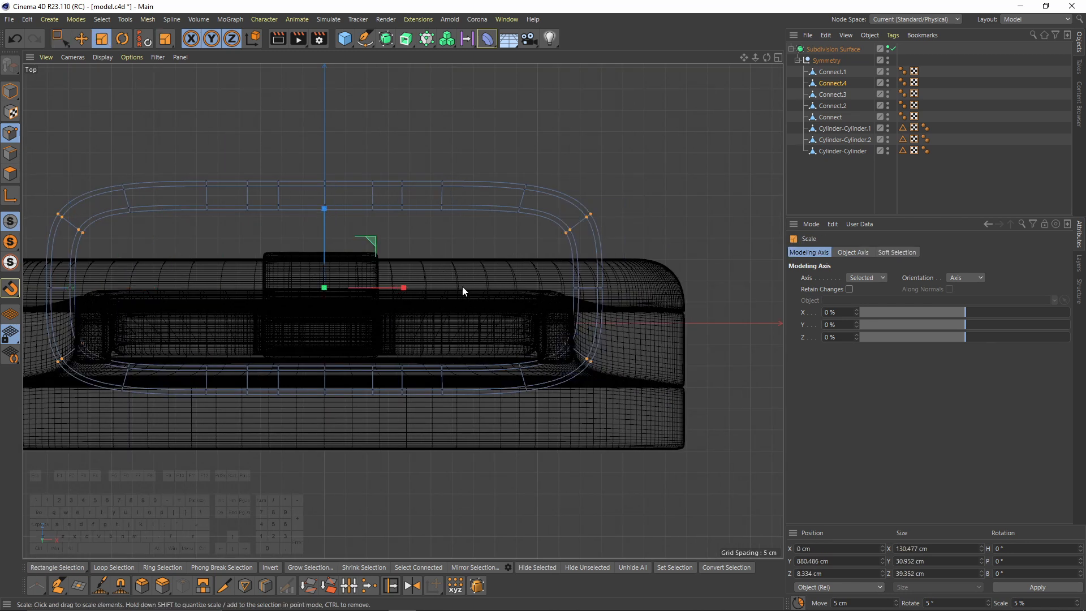
drag(403, 288, 398, 289)
drag(327, 210, 983, 180)
Review the whole smoothed watch from the buckle down to the lower strap.
key(F1)
click(984, 180)
scroll(488, 231, down, 5)
alt+drag(486, 232, 304, 190)
scroll(460, 266, down, 5)
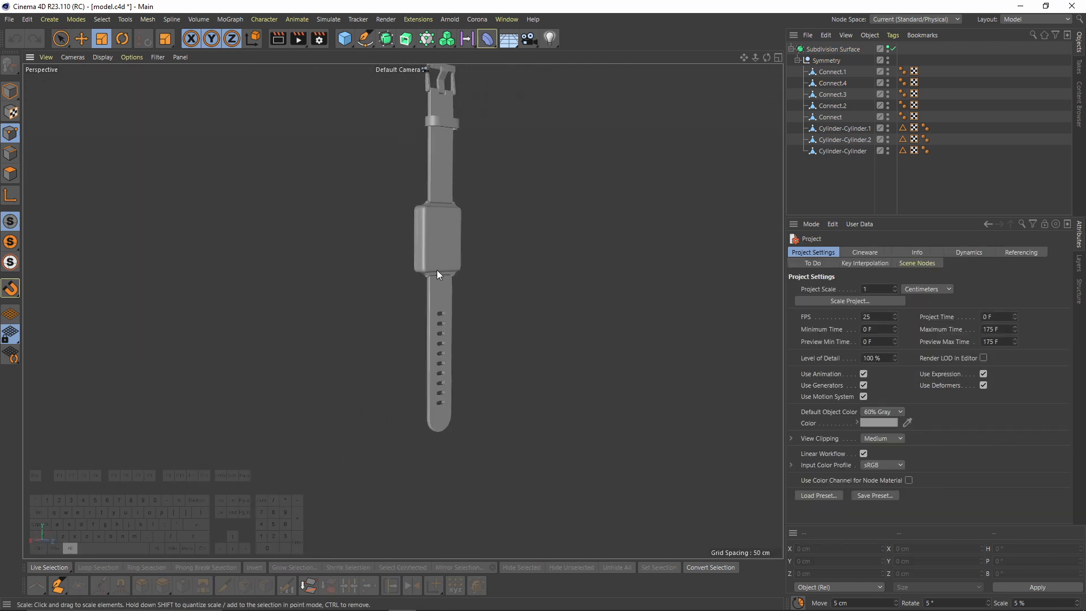
alt+drag(437, 270, 510, 317)
scroll(398, 202, up, 4)
With smoothing off, line-cut the lower strap's face from side edge to side edge just below the last slot.
click(830, 117)
key(q)
scroll(407, 340, up, 8)
alt+drag(374, 289, 386, 136)
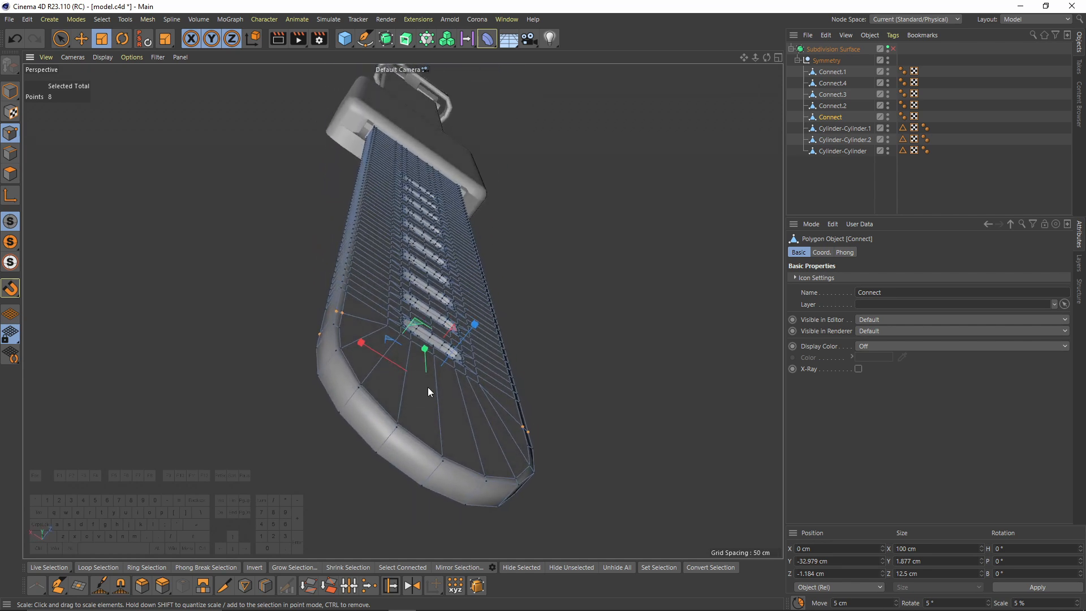
alt+drag(457, 408, 417, 298)
alt+drag(307, 364, 335, 435)
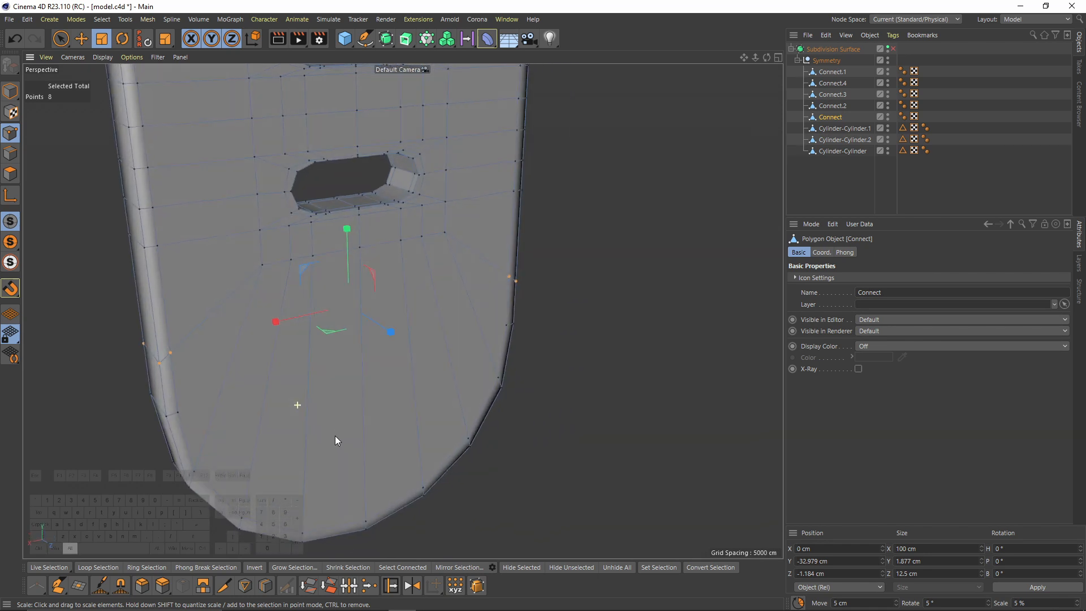
right_click(374, 367)
click(430, 363)
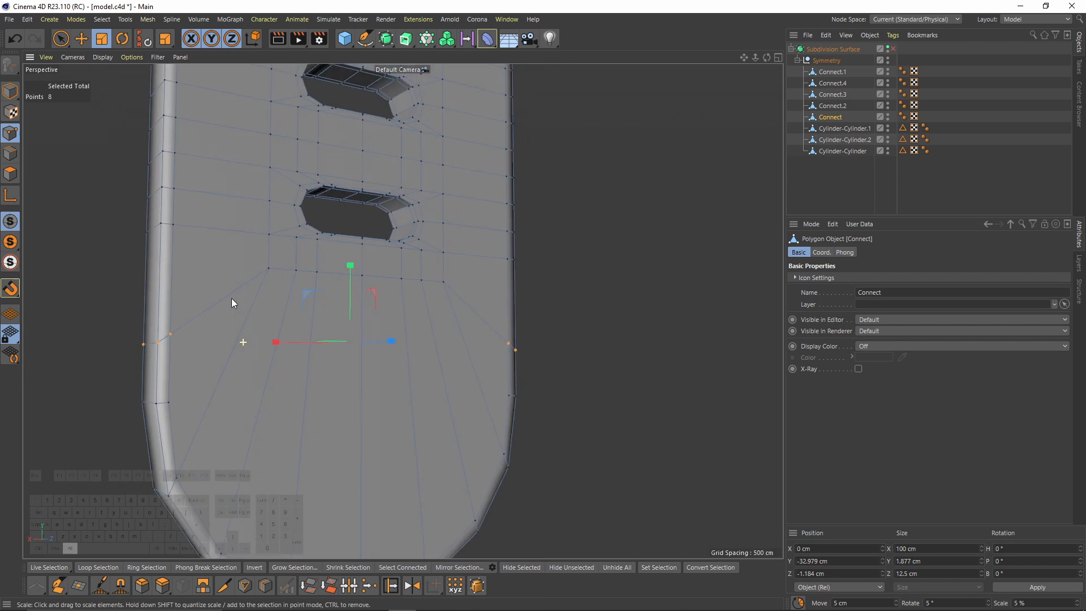
right_click(237, 374)
click(277, 366)
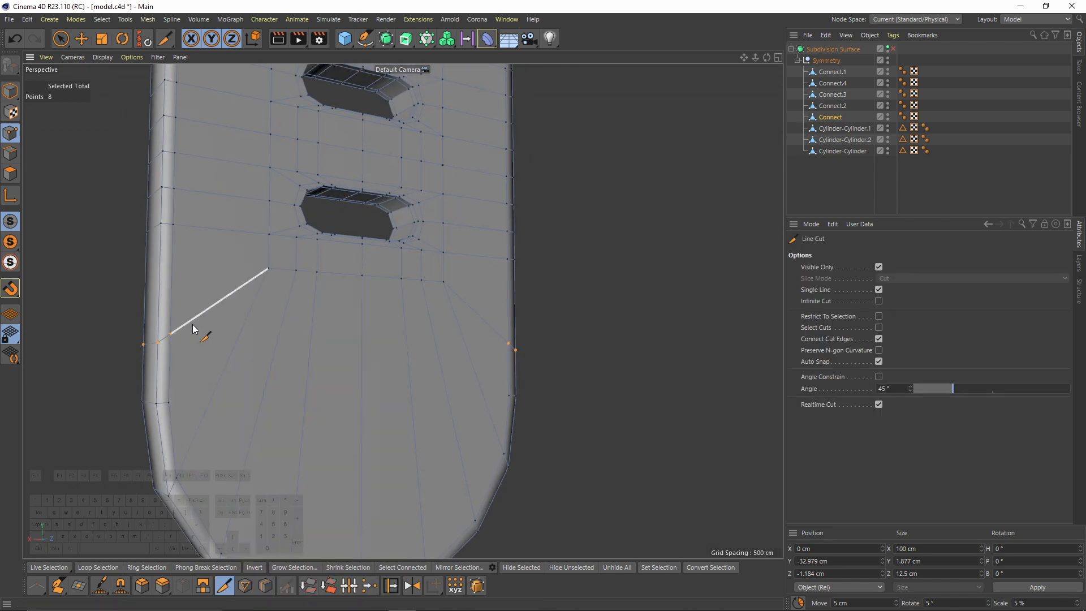
click(170, 335)
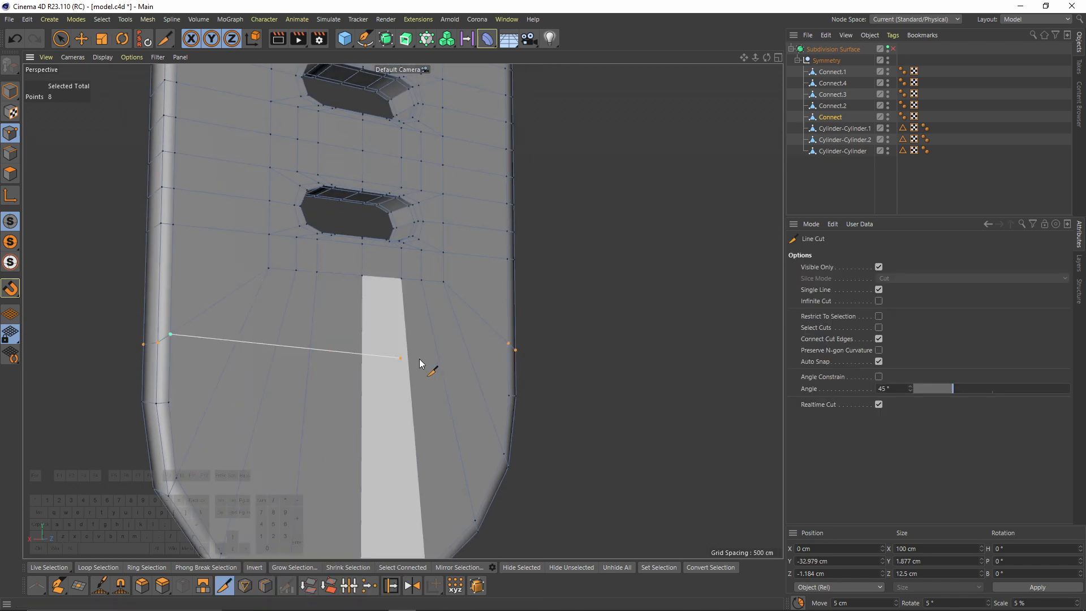
alt+drag(508, 350, 508, 359)
click(511, 358)
Line-cut three more rows across the lower strap's rounded tip between opposite edge points.
alt+drag(238, 352, 243, 309)
click(174, 364)
click(477, 359)
click(473, 419)
click(102, 390)
click(141, 471)
click(436, 484)
Extend the edge row directly below the last slot to both side edges of the lower strap with line cuts.
alt+drag(294, 283, 259, 294)
click(259, 295)
alt+drag(170, 301, 275, 296)
click(161, 302)
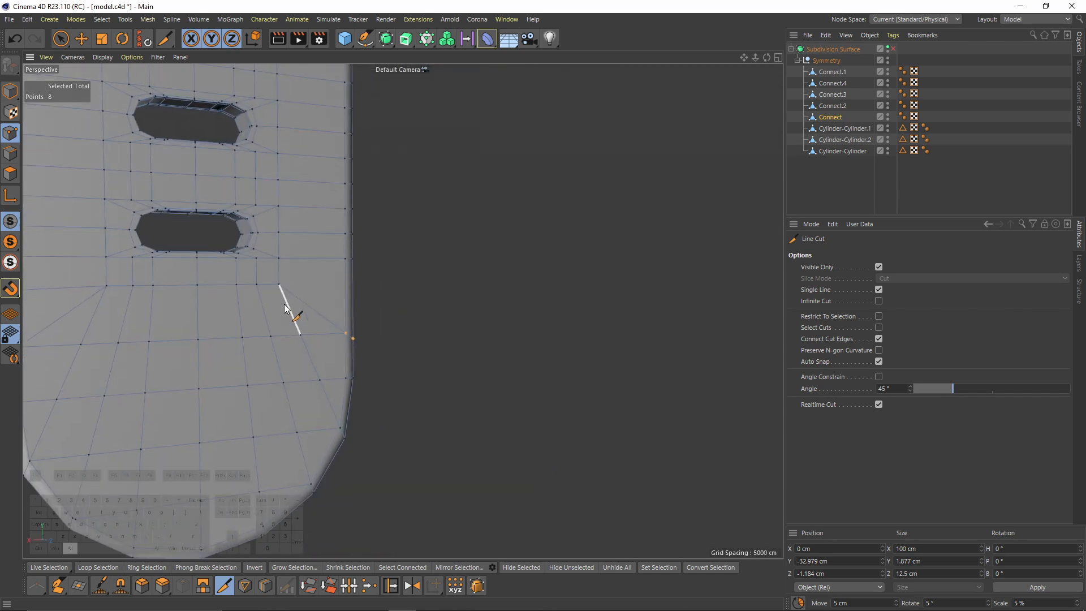
click(280, 284)
alt+drag(363, 292, 308, 293)
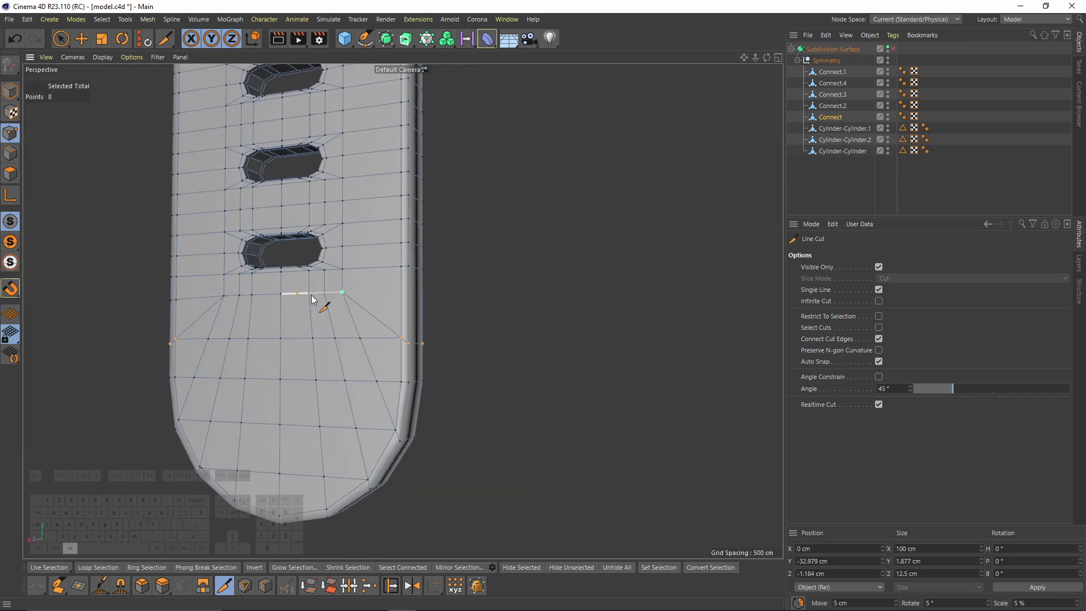
click(421, 299)
key(e)
alt+drag(374, 328, 358, 394)
right_click(358, 394)
click(380, 428)
scroll(308, 417, up, 3)
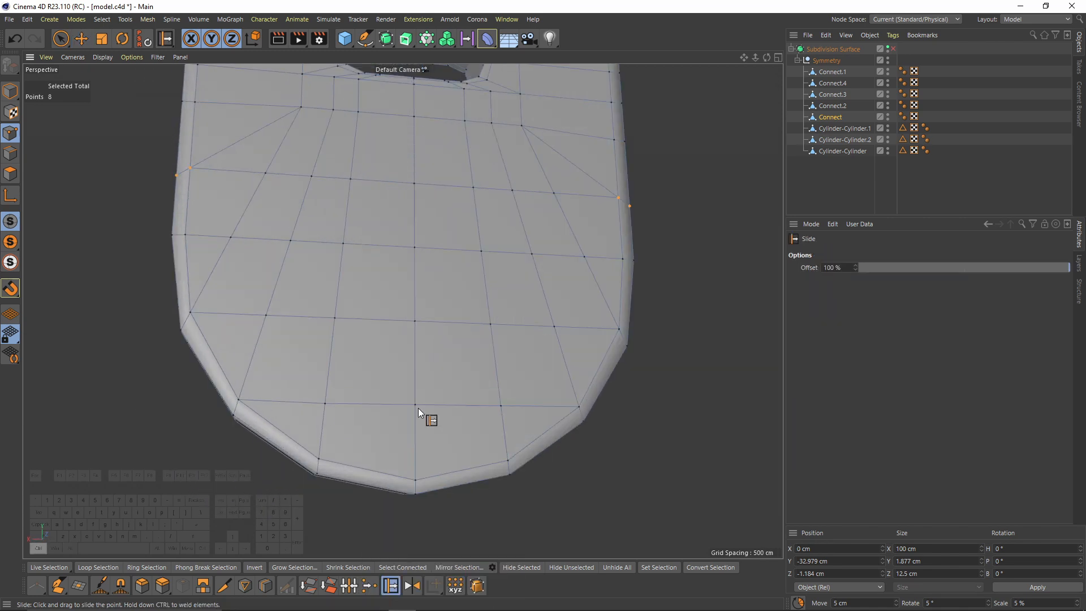
Line-cut a diagonal on each side of the strap's tip, joining the lowest row's inner points to the row above.
key(k)
key(k)
click(324, 404)
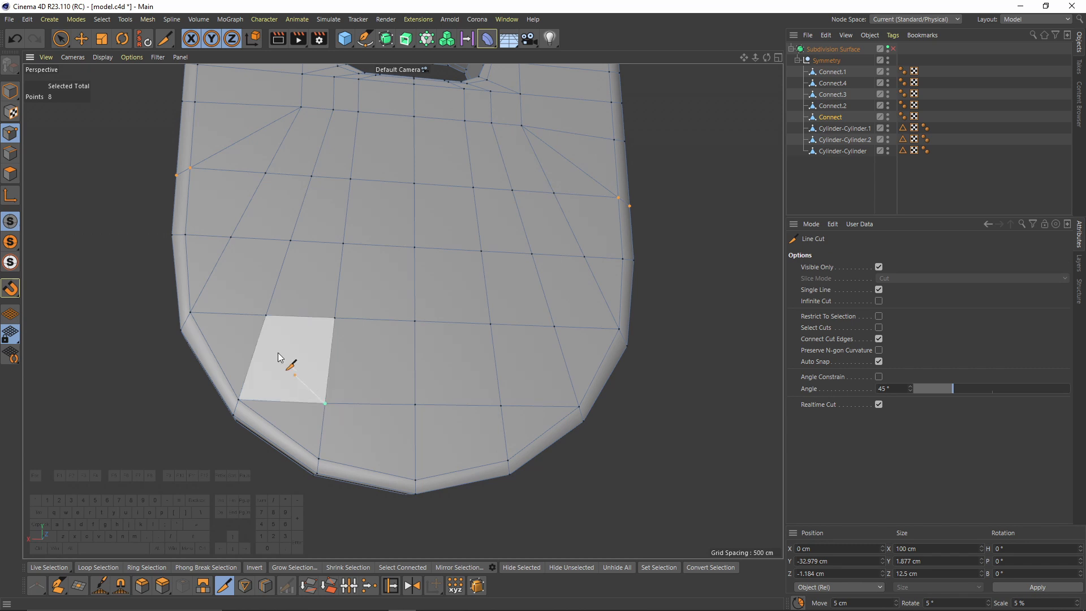
click(265, 315)
click(501, 406)
click(554, 328)
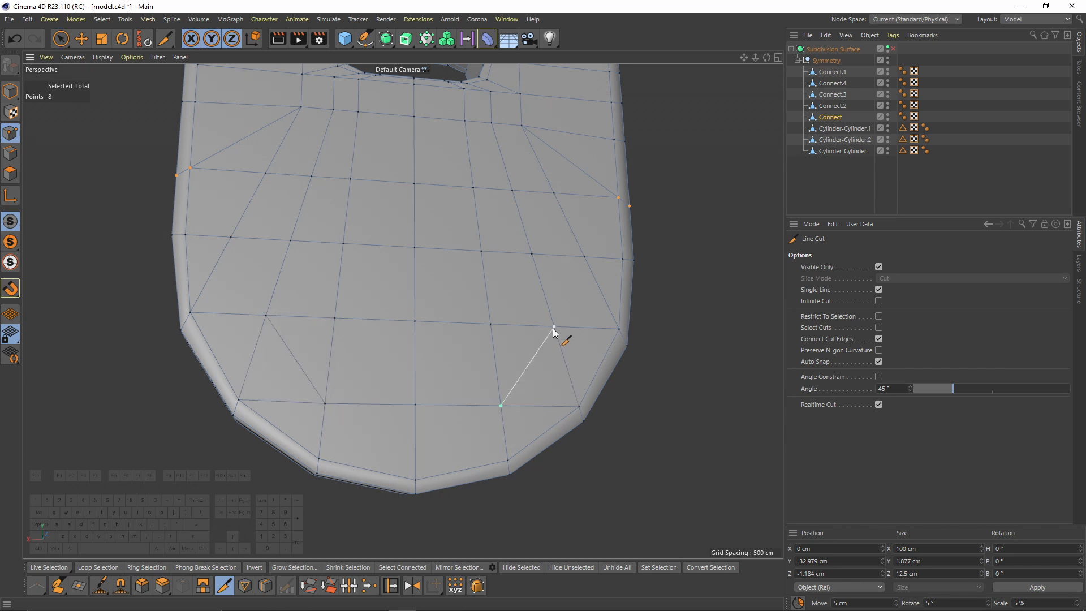
Dissolve the two outer edges of the lowest row on the strap's tip.
key(e)
click(10, 154)
click(286, 401)
shift+click(537, 407)
right_click(691, 404)
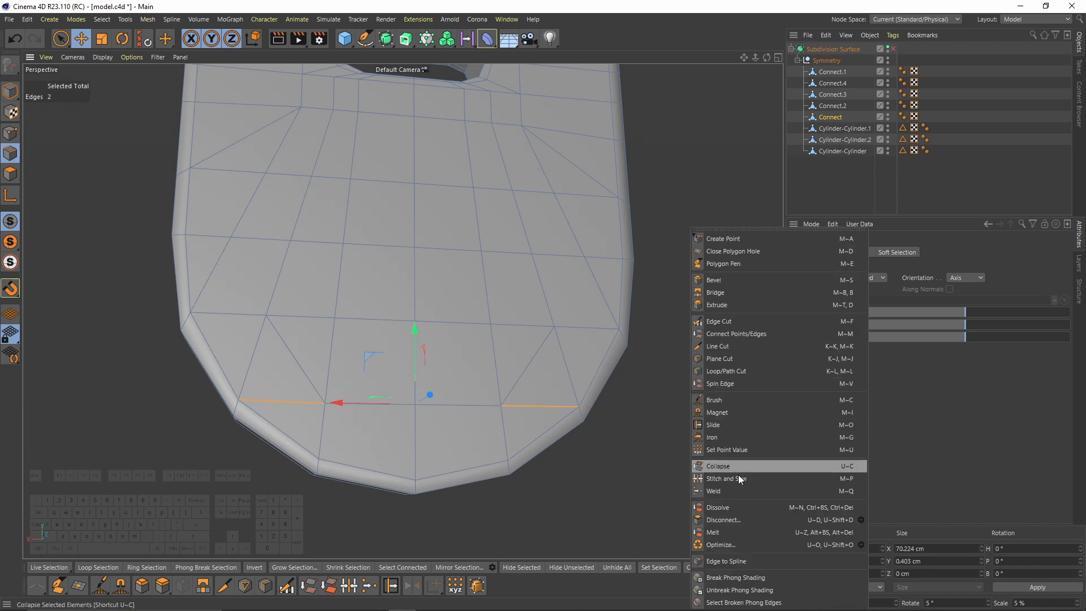
click(729, 506)
Line-cut a diagonal on each side of the strap's tip, joining the current lower row's inner points to the row above.
alt+drag(356, 304, 325, 341)
alt+middle_drag(324, 342, 334, 395)
key(k)
key(k)
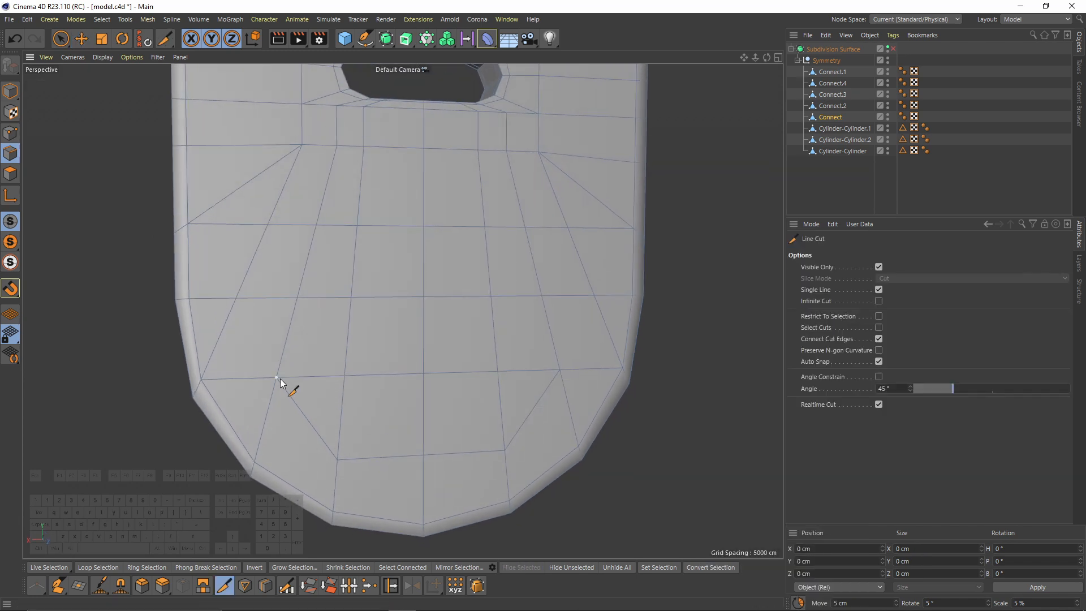
drag(560, 370, 592, 296)
Dissolve the two outer edges of the row whose inner points now connect to the row above.
key(e)
click(590, 369)
shift+click(230, 379)
right_click(488, 419)
click(522, 467)
Line-cut from each side edge point of the tip to the middle of the neighbouring inner diagonal.
alt+drag(306, 356, 282, 372)
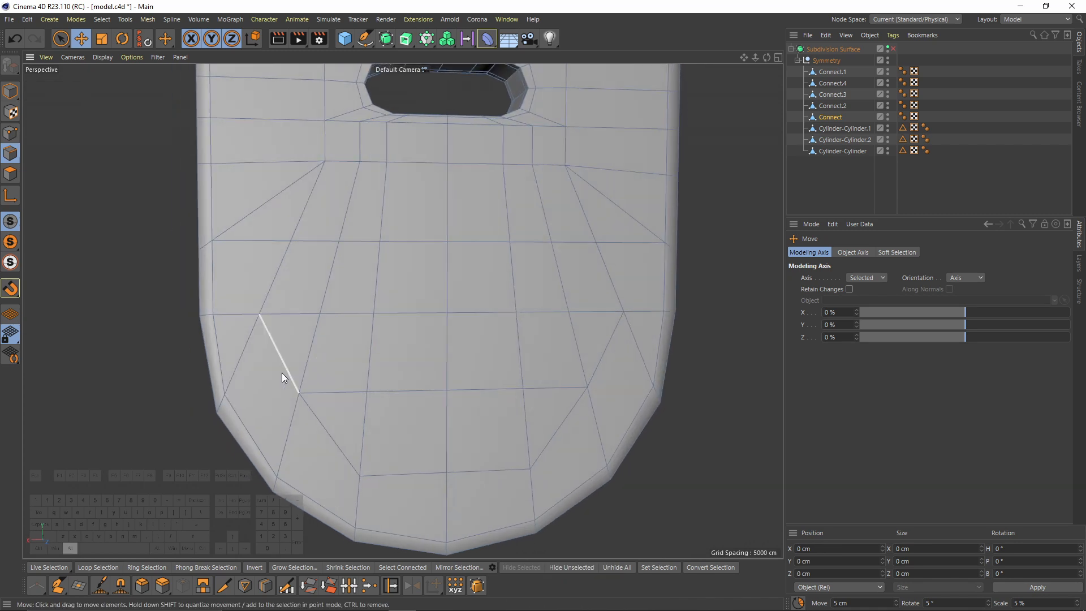
key(k)
key(k)
click(224, 394)
click(274, 346)
Dissolve the two slanted outer edges beside the new side cuts on the strap's tip.
key(e)
click(637, 342)
shift+click(249, 344)
right_click(413, 409)
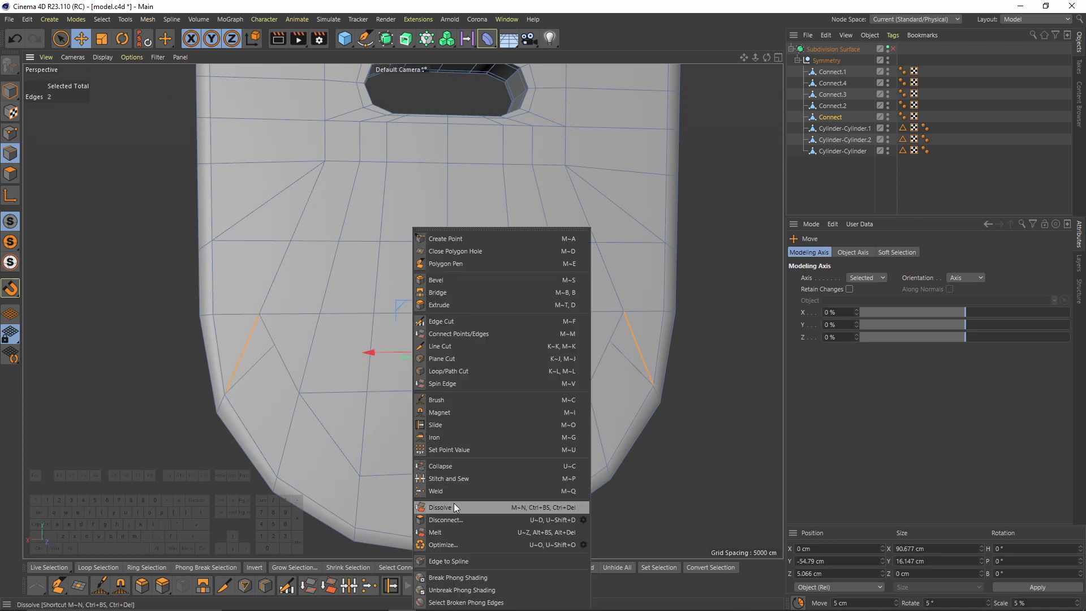
click(454, 504)
With the Slide tool, weld the row's three middle points into the points directly below and slide the side points slightly outward.
alt+drag(366, 372, 270, 381)
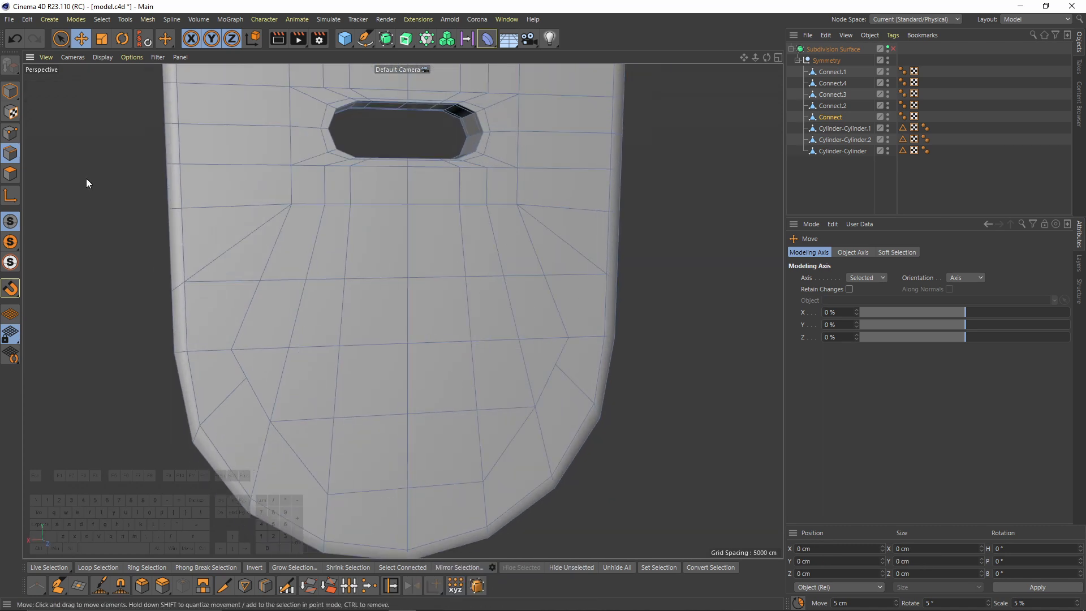
click(11, 134)
key(m)
key(o)
ctrl+drag(332, 420, 331, 456)
ctrl+drag(408, 419, 408, 485)
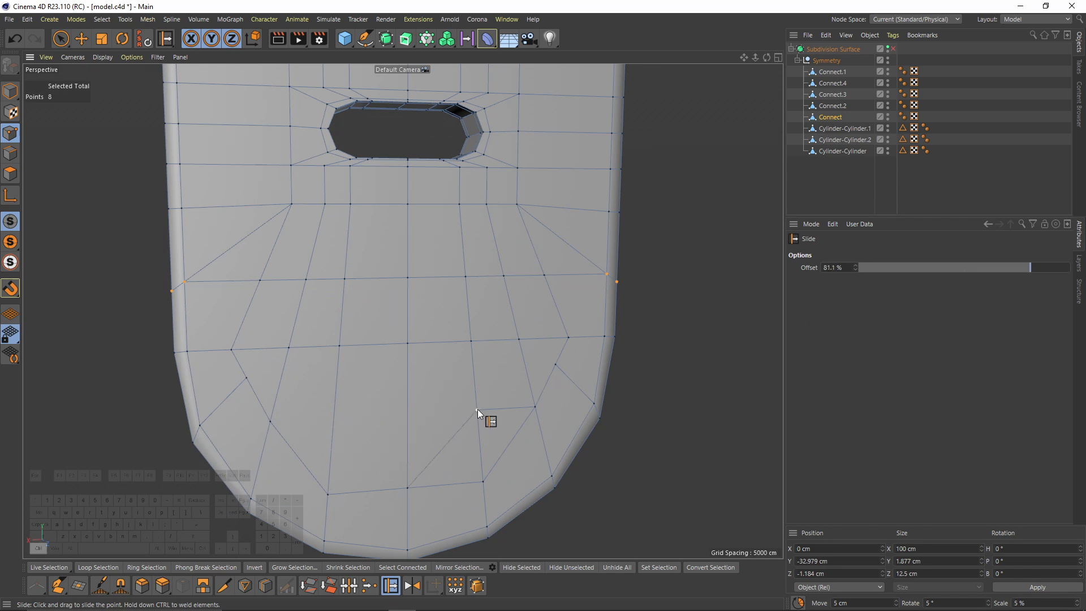
ctrl+drag(477, 409, 483, 474)
alt+middle_drag(538, 349, 511, 369)
alt+drag(511, 368, 362, 373)
drag(267, 364, 249, 362)
Dissolve the two long slanted edges running to the strap's sides below the last slot.
click(10, 153)
key(e)
click(219, 284)
shift+click(544, 298)
right_click(639, 404)
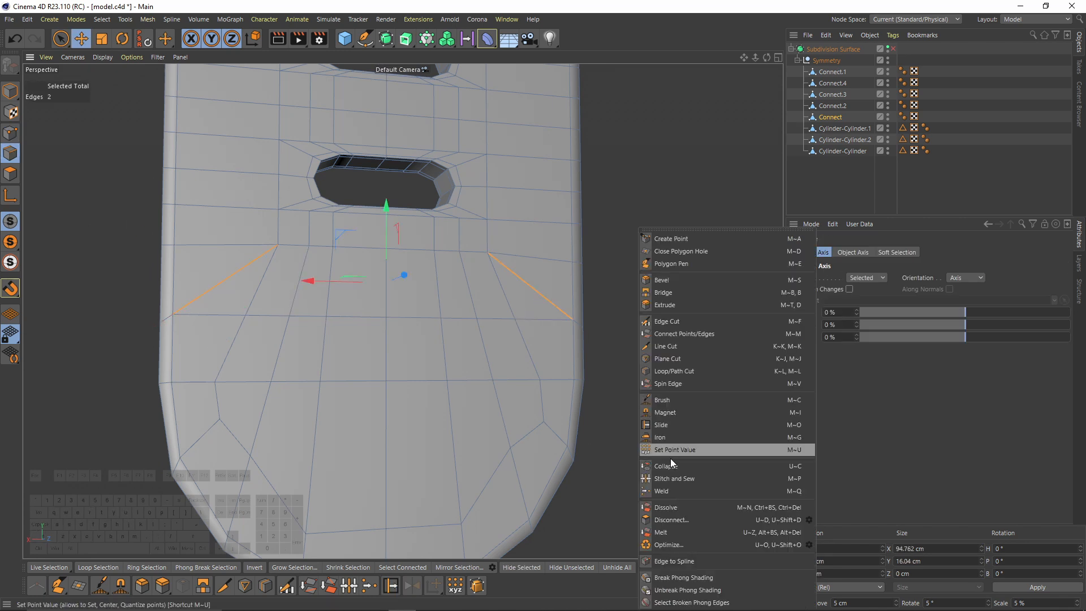
click(679, 508)
Select the inner points of the strap's tip and even out their spacing with the Brush tool.
alt+right_drag(453, 353, 396, 323)
click(10, 134)
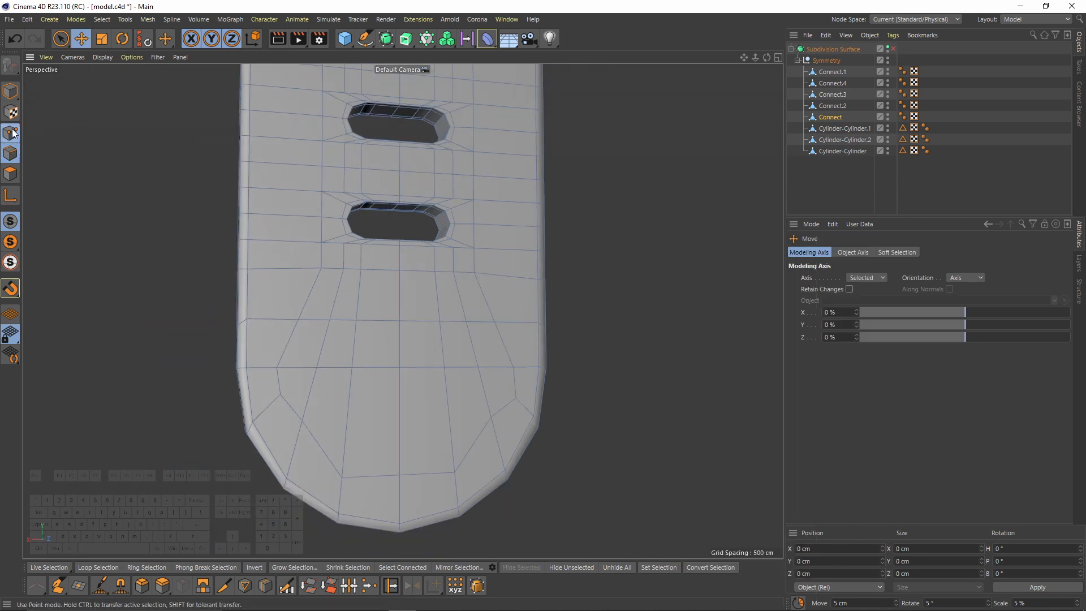
click(59, 41)
mouse_move(342, 375)
mouse_down()
mouse_move(398, 383)
mouse_move(330, 373)
mouse_move(372, 421)
mouse_up()
shift+drag(430, 345, 547, 382)
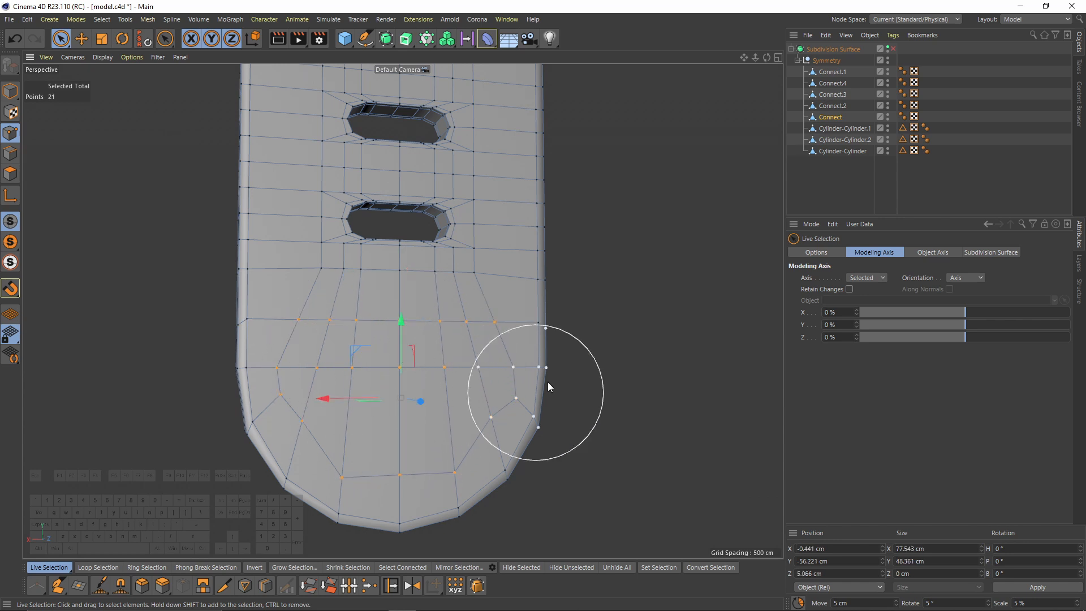
right_click(574, 265)
click(615, 406)
click(918, 304)
click(880, 414)
mouse_move(377, 394)
middle_down()
mouse_move(482, 422)
mouse_move(560, 422)
middle_up()
mouse_move(381, 369)
mouse_down()
mouse_move(418, 388)
mouse_move(422, 404)
mouse_move(384, 294)
mouse_move(374, 390)
mouse_up()
mouse_move(373, 392)
mouse_down()
mouse_move(500, 416)
mouse_move(434, 378)
mouse_up()
mouse_move(422, 366)
alt+mouse_down()
mouse_move(306, 344)
mouse_move(443, 361)
mouse_move(399, 344)
mouse_move(382, 366)
alt+mouse_up()
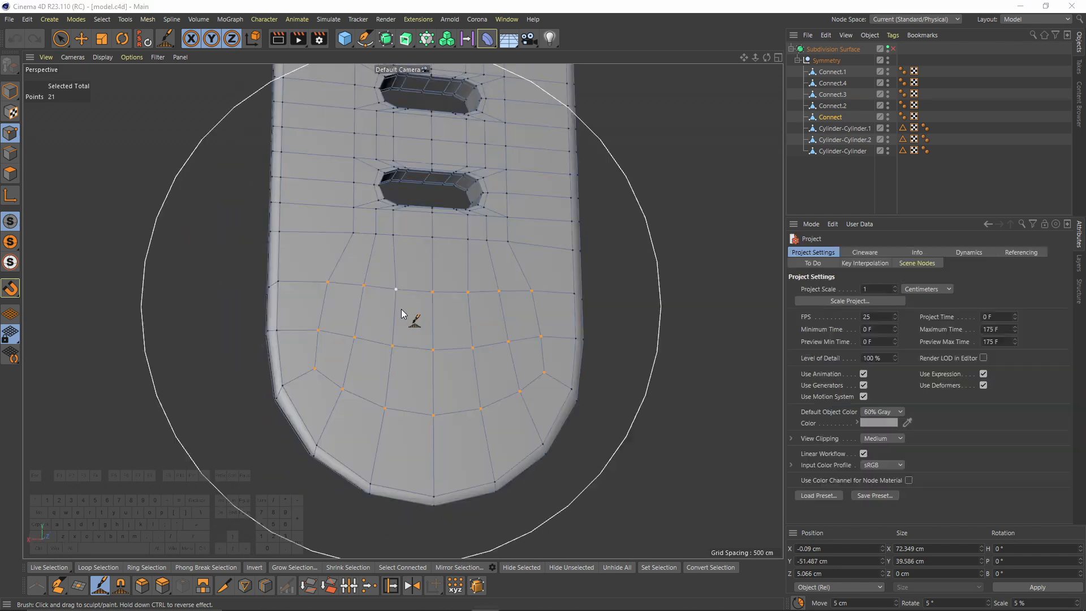
Select the tip's polygons on the strap's opposite side and line-cut an edge across to the side below the last slot.
alt+drag(402, 314, 376, 309)
click(11, 175)
click(62, 42)
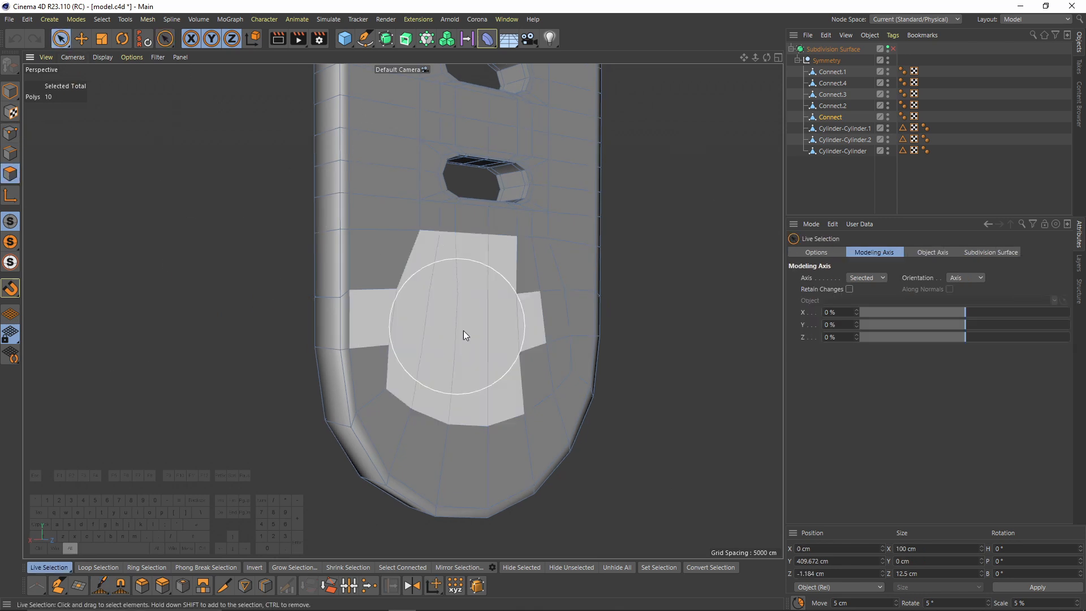
alt+drag(464, 330, 354, 273)
middle_drag(354, 273, 324, 259)
alt+drag(370, 270, 352, 273)
mouse_move(352, 272)
mouse_down()
mouse_move(369, 371)
mouse_move(493, 373)
mouse_move(476, 271)
mouse_move(567, 294)
mouse_move(450, 244)
mouse_up()
key(k)
key(k)
mouse_move(387, 229)
alt+mouse_down()
mouse_move(383, 261)
mouse_move(493, 262)
mouse_move(412, 260)
mouse_move(417, 284)
mouse_move(368, 296)
alt+mouse_up()
click(370, 297)
click(256, 310)
key(space)
Delete the polygons covering the tip on the strap's opposite side.
alt+middle_drag(362, 362, 346, 325)
mouse_move(335, 324)
mouse_down()
mouse_move(362, 343)
mouse_move(513, 311)
mouse_move(422, 362)
mouse_move(255, 279)
mouse_move(501, 279)
mouse_move(240, 300)
mouse_move(296, 274)
mouse_move(306, 363)
mouse_move(444, 341)
mouse_move(452, 250)
mouse_up()
key(Delete)
Mirror the cleaned-up tip polygons across the object's XY plane and move the copy along Z towards the open side.
mouse_move(612, 322)
alt+mouse_down()
mouse_move(635, 339)
mouse_move(534, 310)
mouse_move(638, 332)
mouse_move(566, 324)
mouse_move(600, 308)
alt+mouse_up()
right_click(639, 332)
click(678, 413)
click(880, 276)
click(881, 311)
click(872, 287)
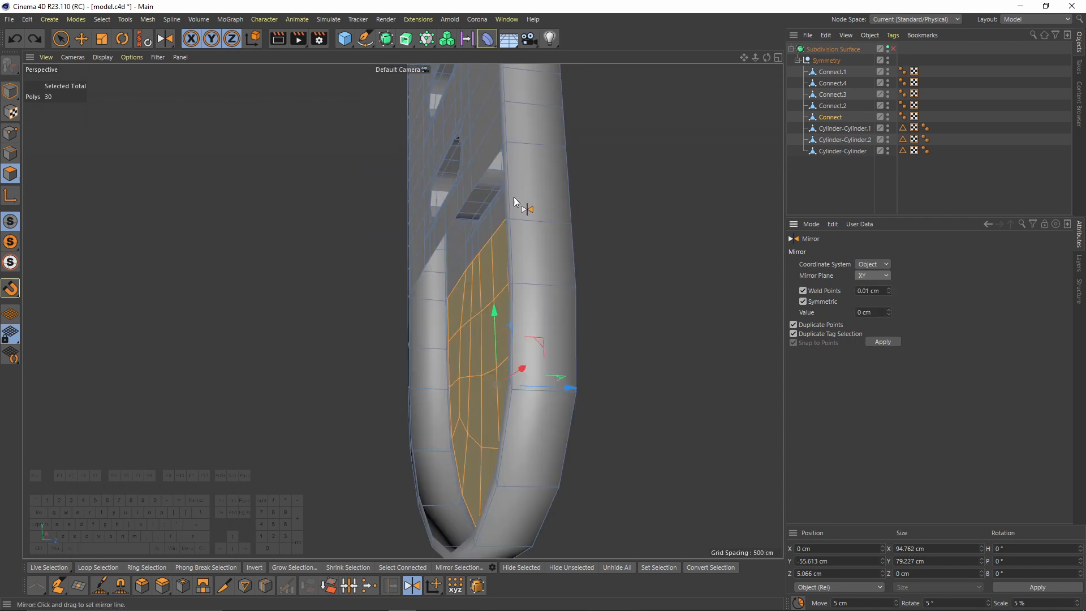
drag(500, 152, 501, 149)
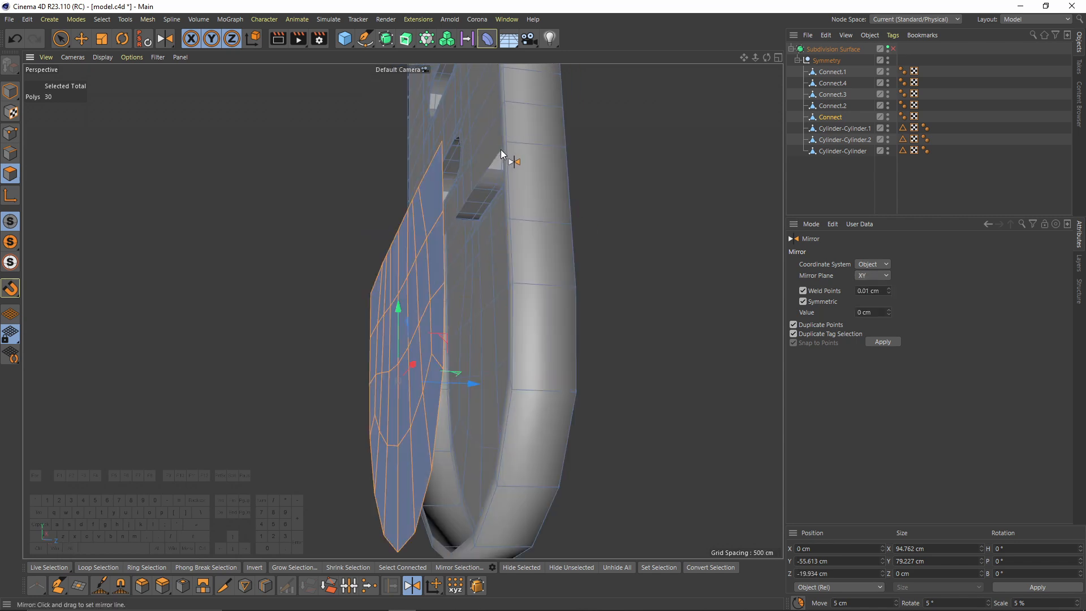
key(e)
drag(501, 393, 508, 394)
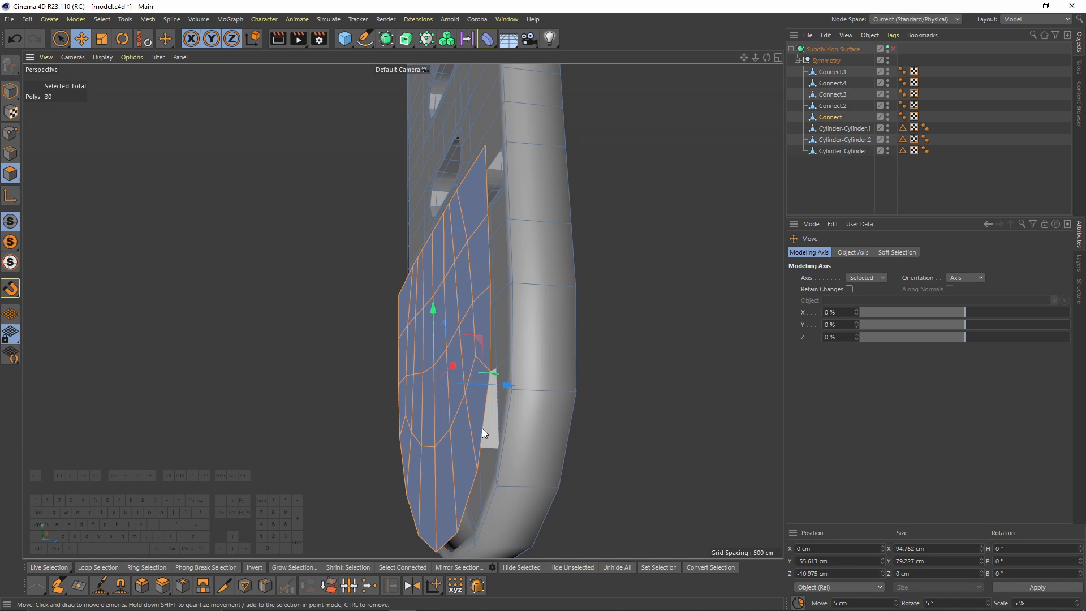
Enable snapping with Edge Snap and snap the mirrored polygons along Z onto the strap's open side in the Right view.
middle_click(482, 429)
middle_click(291, 399)
scroll(291, 399, down, 8)
alt+middle_drag(311, 404, 325, 170)
alt+middle_drag(459, 478, 362, 220)
alt+middle_drag(328, 390, 347, 163)
mouse_move(339, 549)
alt+middle_down()
mouse_move(327, 324)
mouse_move(347, 90)
alt+middle_up()
alt+middle_drag(365, 255, 347, 151)
alt+middle_drag(364, 482, 359, 331)
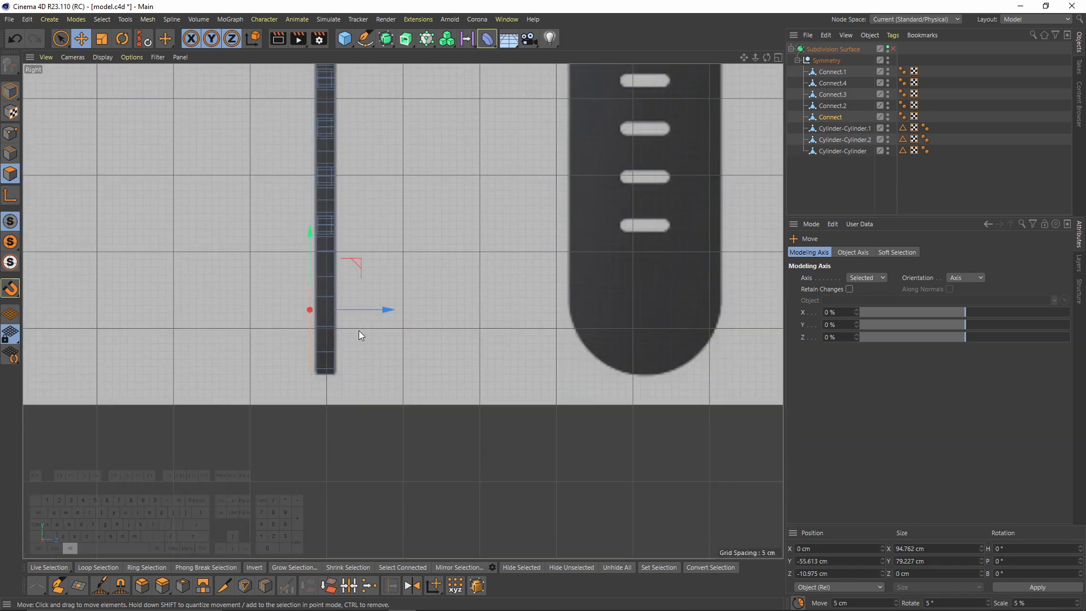
alt+right_drag(320, 376, 382, 248)
click(14, 293)
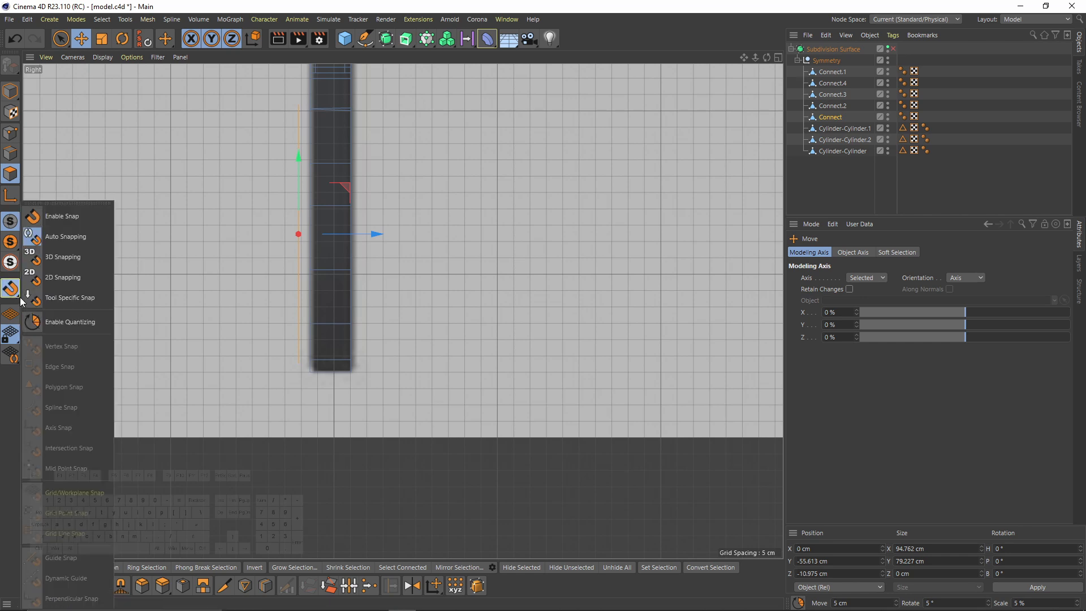
click(43, 218)
click(13, 291)
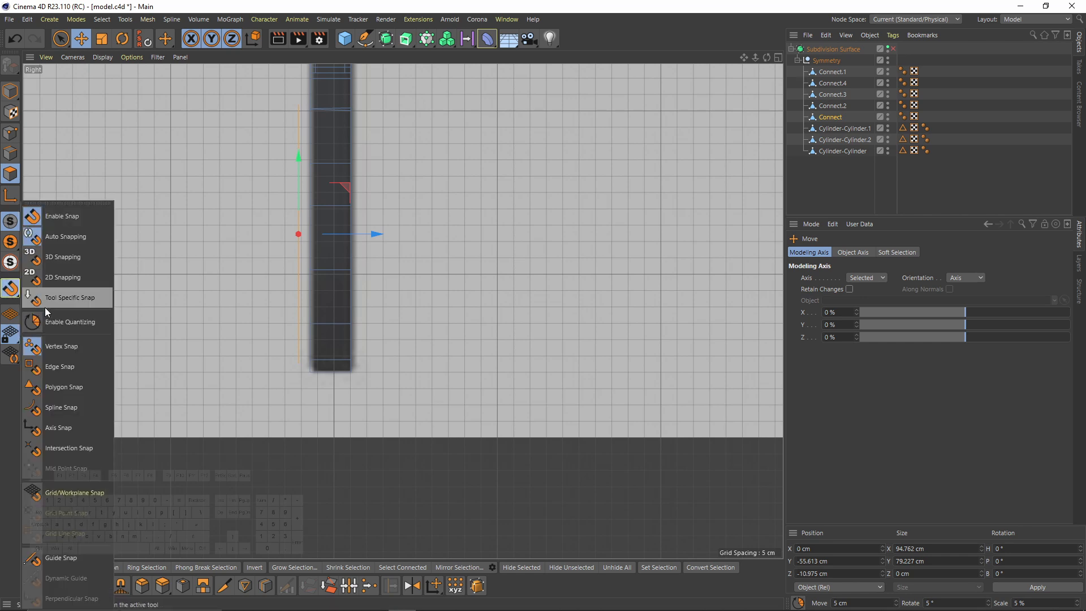
click(73, 368)
alt+right_drag(332, 241, 402, 242)
drag(239, 209, 293, 214)
Weld the two doubled points at the strap's side edge in the upper corner of the mirrored patch.
key(F1)
alt+drag(435, 334, 650, 340)
alt+right_drag(362, 283, 413, 282)
click(11, 133)
key(space)
alt+drag(369, 302, 343, 267)
scroll(343, 267, up, 5)
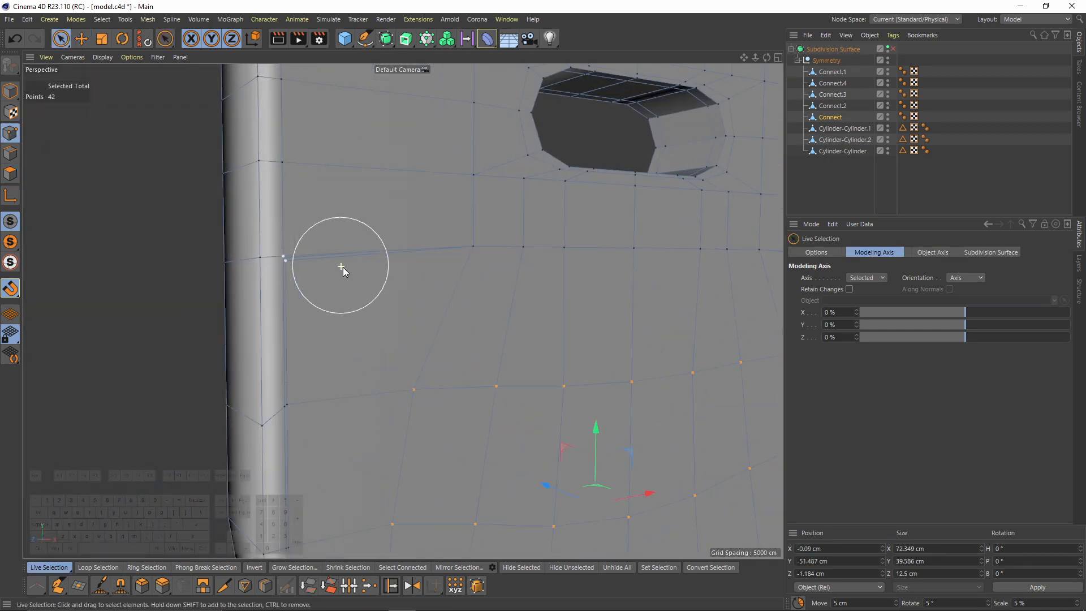
key(0)
drag(268, 245, 291, 267)
alt+drag(296, 266, 289, 290)
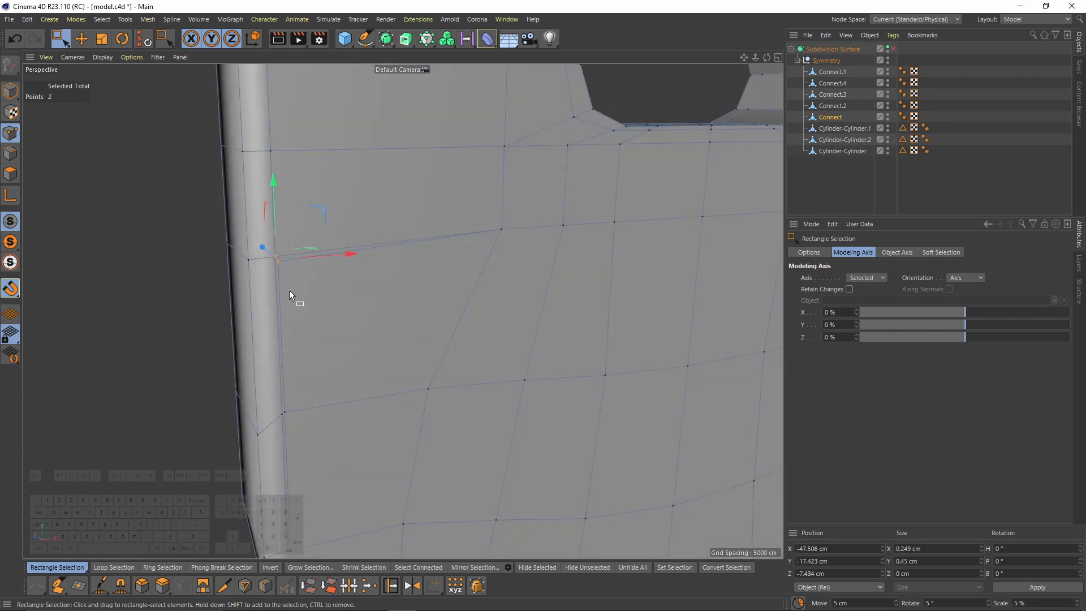
key(m)
key(q)
click(274, 255)
Weld the next pair of doubled points further down the strap's side edge.
alt+drag(314, 378, 319, 392)
alt+middle_drag(319, 393, 323, 312)
key(space)
drag(277, 303, 293, 325)
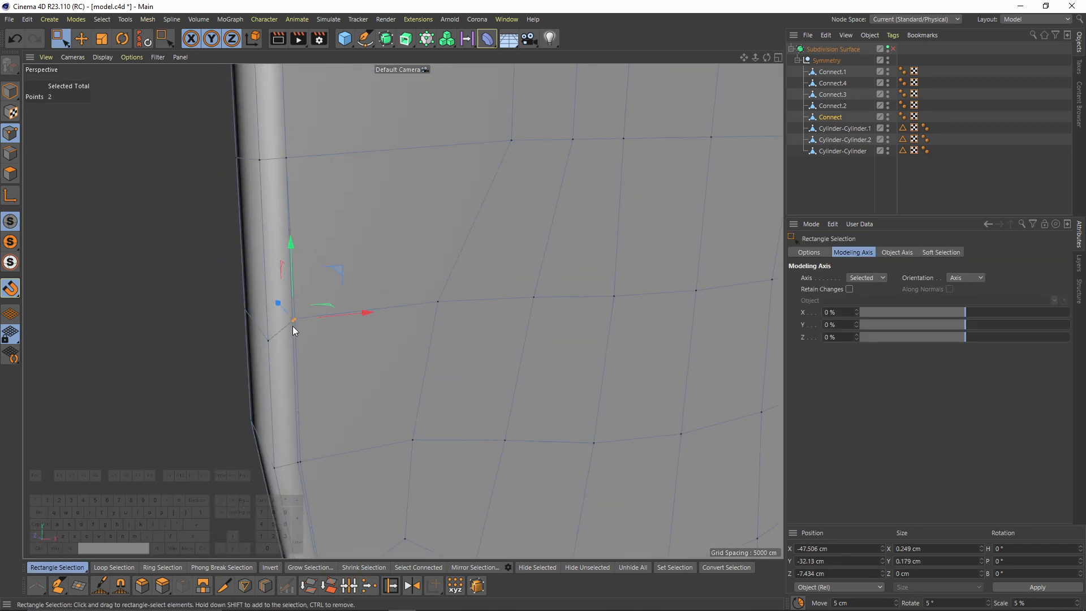
key(space)
click(291, 318)
Weld the further doubled point pairs along the rounded border of the mirrored tip patch.
alt+middle_drag(340, 425, 318, 318)
key(space)
drag(276, 346, 301, 373)
key(space)
alt+drag(553, 375, 523, 336)
alt+middle_drag(523, 335, 480, 295)
key(space)
drag(480, 295, 503, 315)
key(space)
click(493, 251)
Enable the Subdivision Surface, switch the viewport to Gouraud Shading without lines, and examine the whole watch.
key(ctrl+a)
key(e)
alt+right_drag(459, 274, 318, 334)
key(q)
mouse_move(318, 334)
alt+mouse_down()
mouse_move(386, 317)
mouse_move(314, 308)
alt+mouse_up()
key(n)
key(b)
key(n)
key(a)
mouse_move(314, 308)
alt+right_down()
mouse_move(375, 246)
mouse_move(350, 291)
alt+right_up()
alt+drag(351, 291, 375, 204)
alt+right_drag(374, 204, 420, 202)
alt+drag(419, 202, 406, 300)
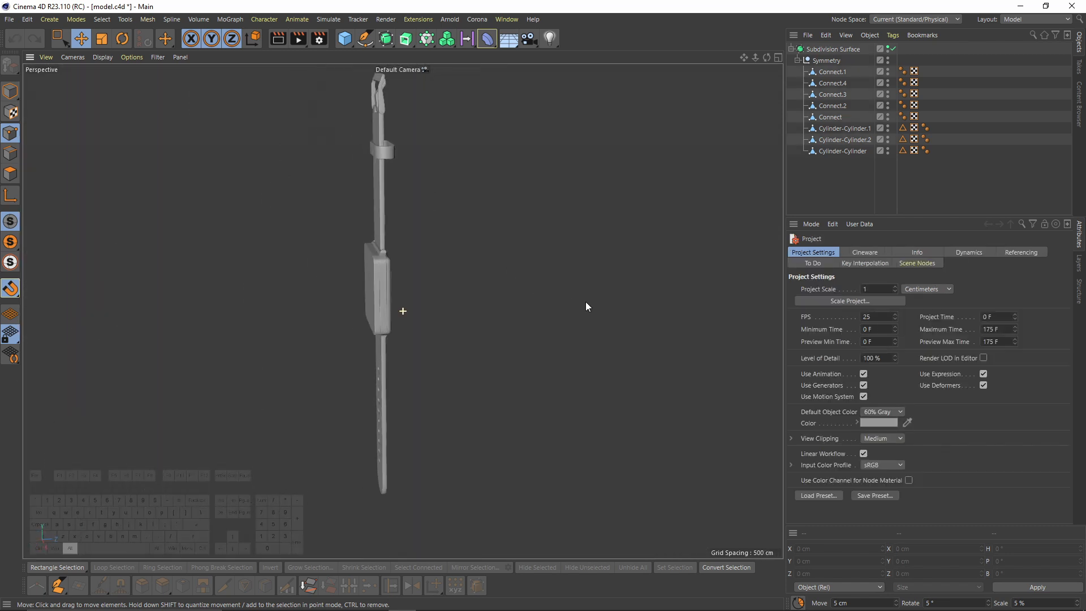
alt+drag(587, 308, 596, 309)
Select all polygons of the eight meshes under the Symmetry and turn off the Subdivision Surface.
drag(851, 176, 831, 67)
alt+drag(334, 238, 413, 249)
click(11, 174)
key(ctrl+a)
scroll(376, 252, up, 6)
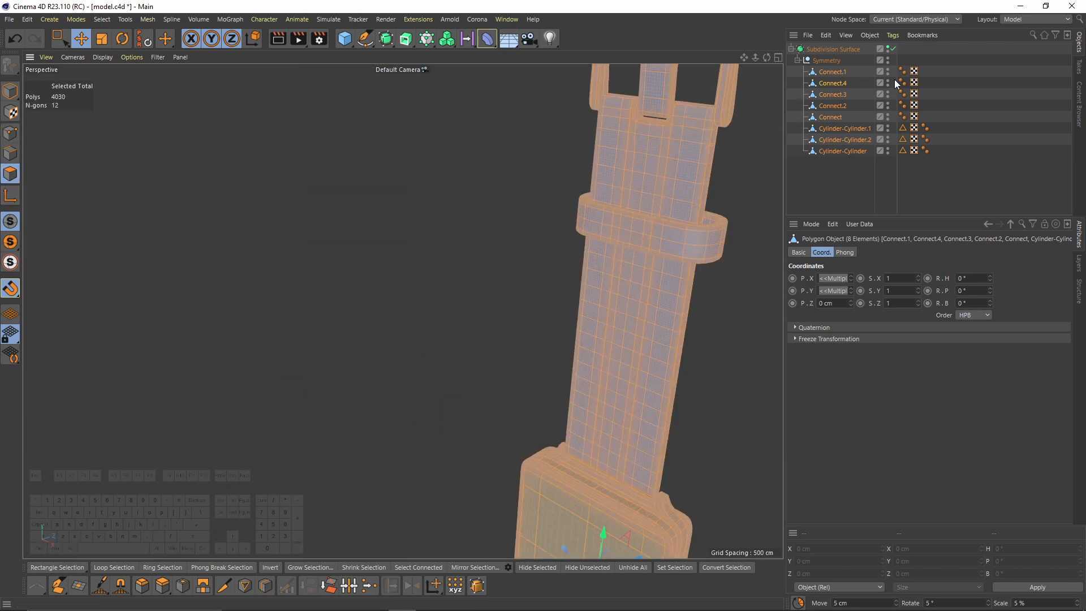
click(892, 49)
Examine the polygon orientation along both straps, disable snapping and clear the selection.
alt+drag(677, 195, 506, 333)
alt+middle_drag(505, 329, 499, 246)
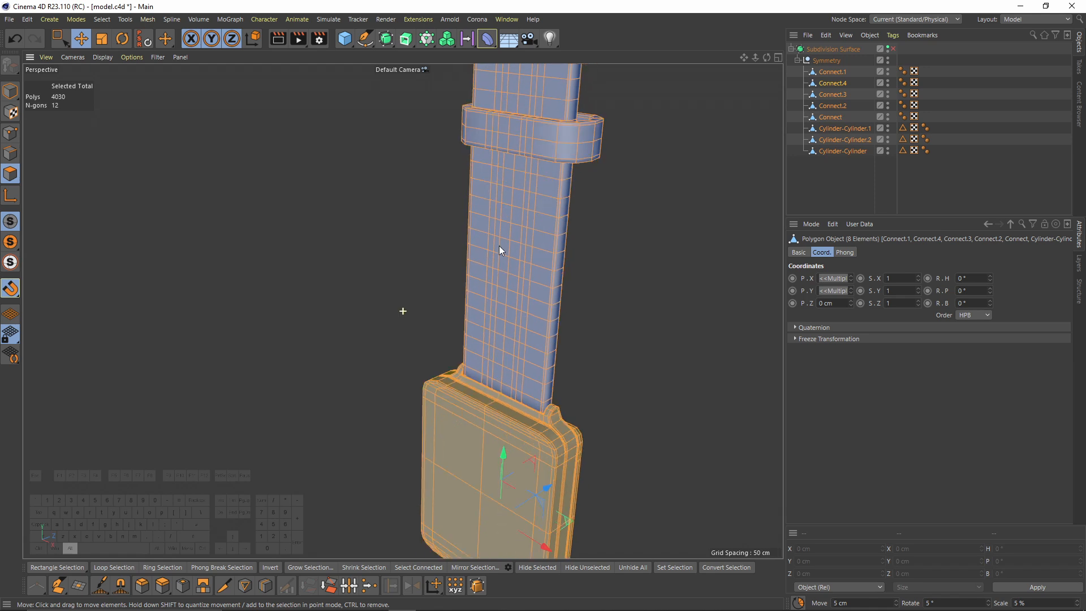
scroll(498, 266, down, 3)
alt+middle_drag(497, 286, 488, 226)
click(350, 290)
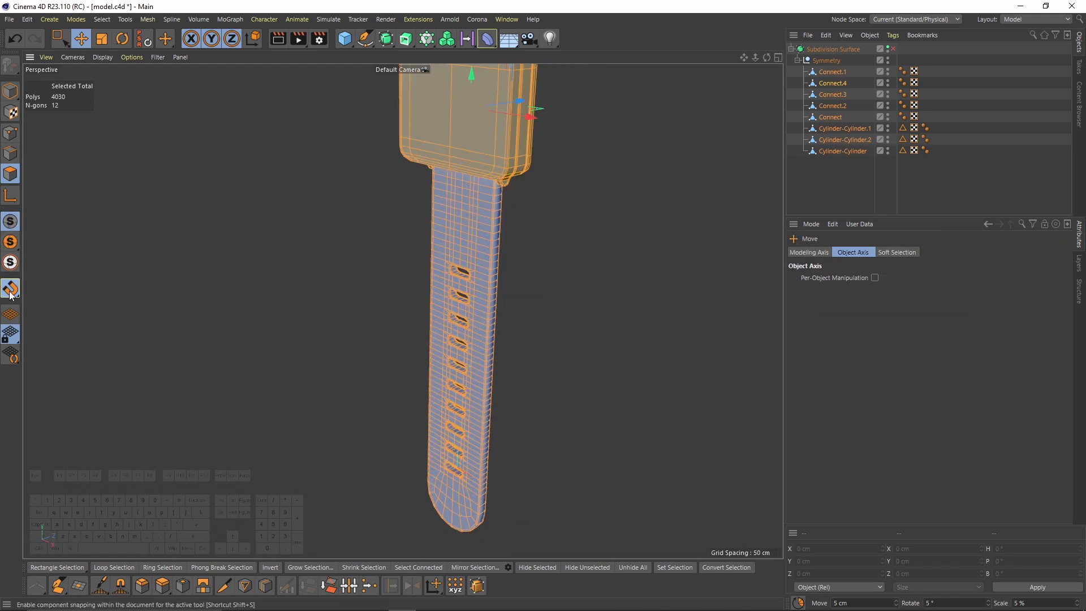
drag(13, 293, 47, 219)
scroll(495, 345, up, 2)
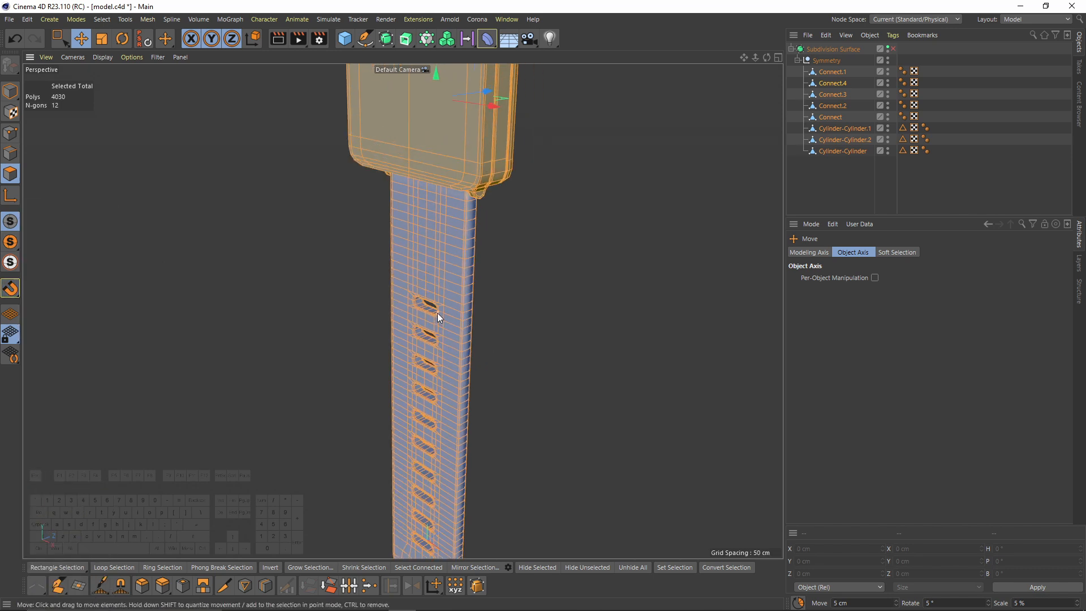
click(437, 313)
Go through the Cylinder-Cylinder meshes, framing the first one to identify the parts of the watch.
alt+drag(513, 339, 624, 225)
click(836, 166)
click(827, 152)
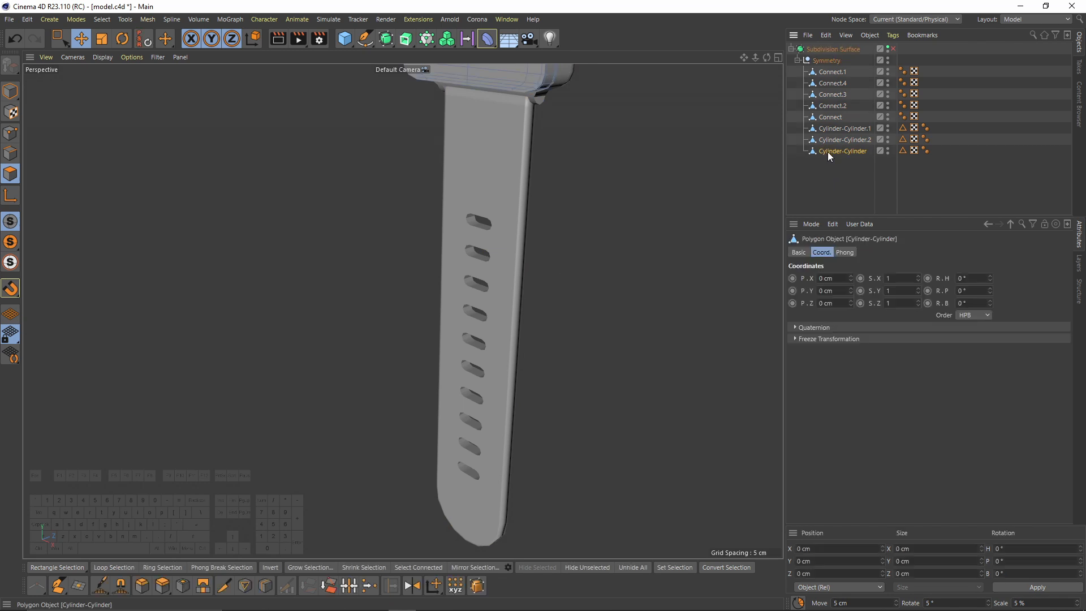
key(o)
alt+drag(540, 291, 453, 256)
click(846, 139)
key(ctrl+a)
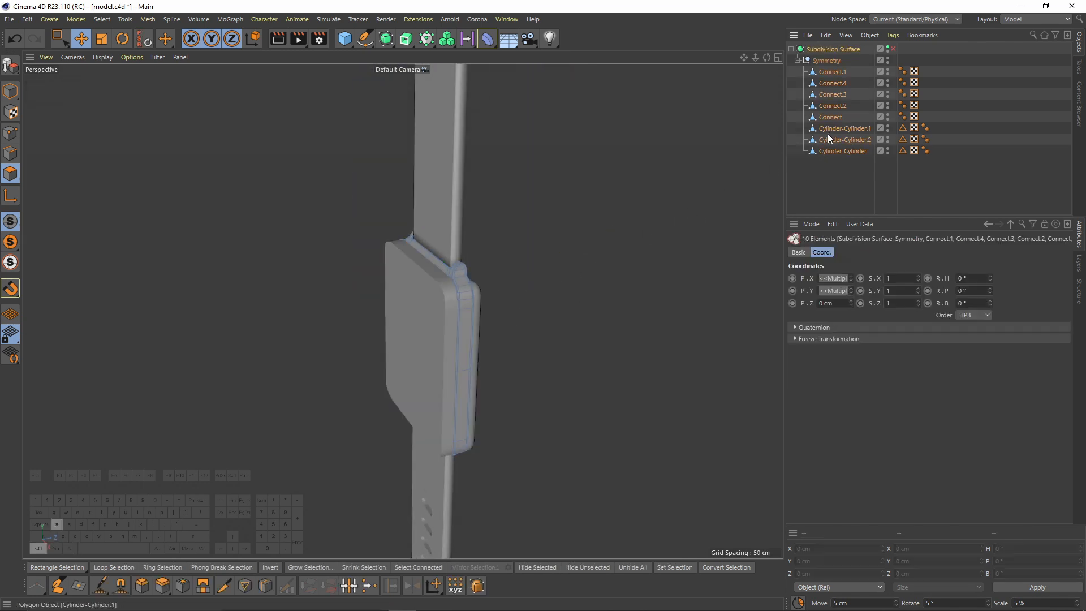
click(834, 127)
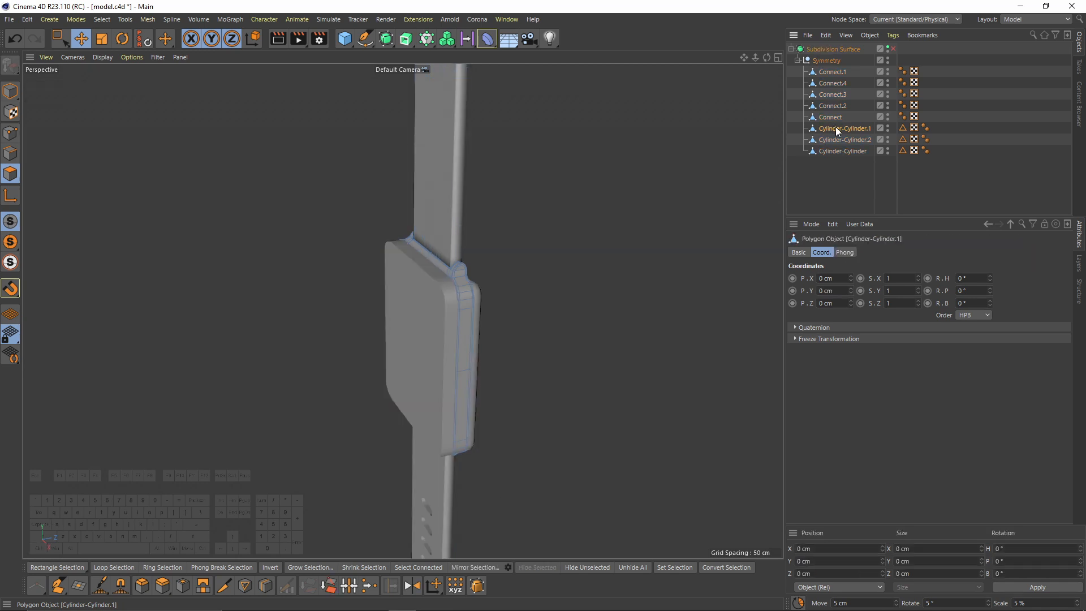
Reverse the normals of the lower strap mesh, Connect.
click(831, 117)
key(o)
alt+drag(498, 210, 605, 198)
right_click(606, 198)
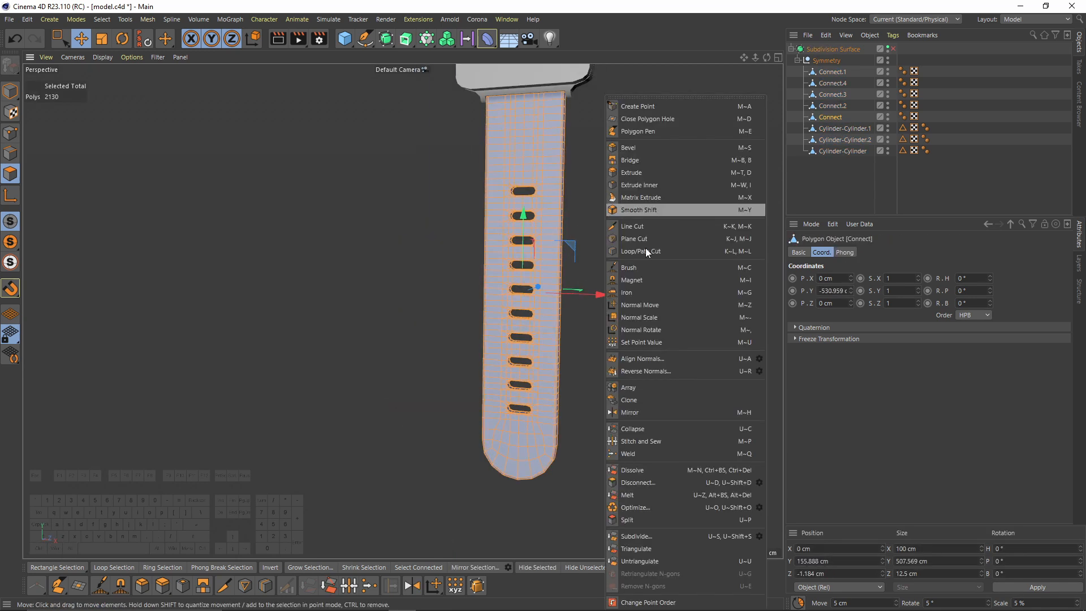
click(653, 371)
Select all polygons of the buckle frame mesh, Connect.2, and reverse their normals.
alt+middle_drag(549, 260, 504, 452)
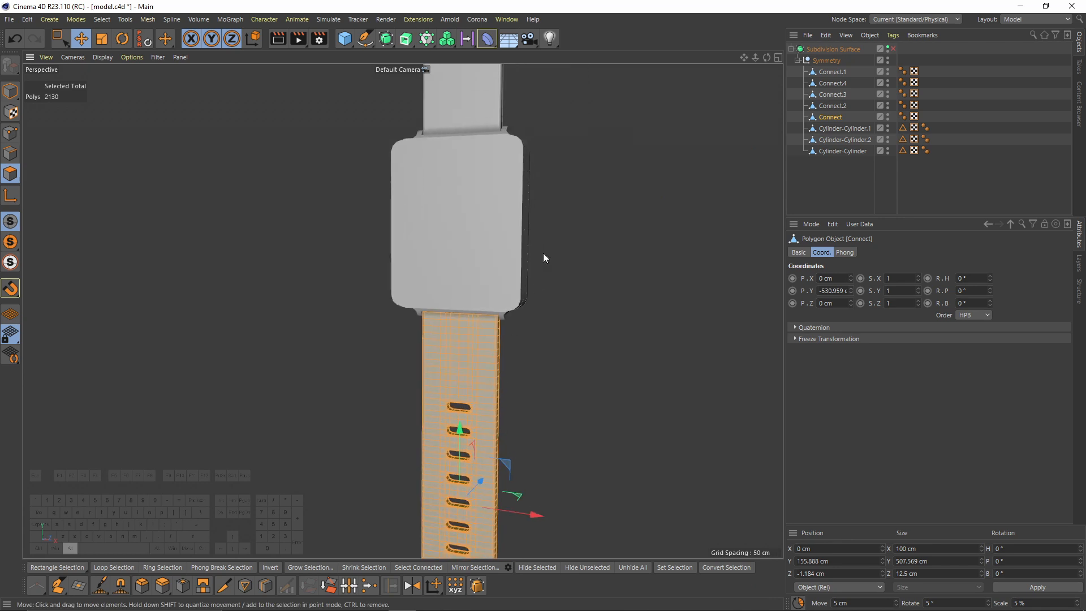
alt+drag(543, 253, 512, 288)
click(832, 106)
key(o)
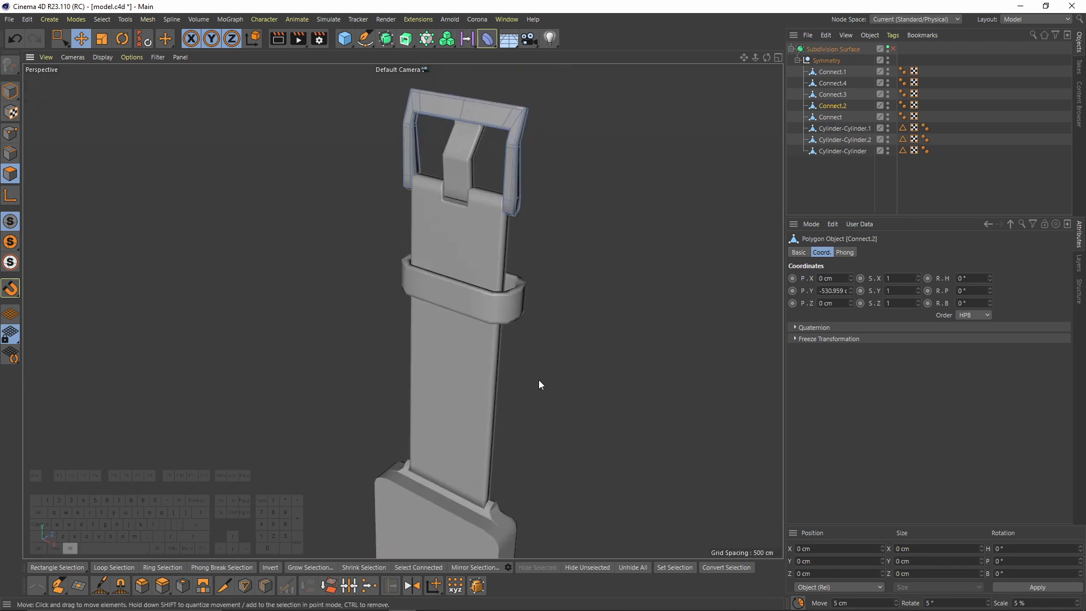
key(ctrl+a)
right_click(665, 268)
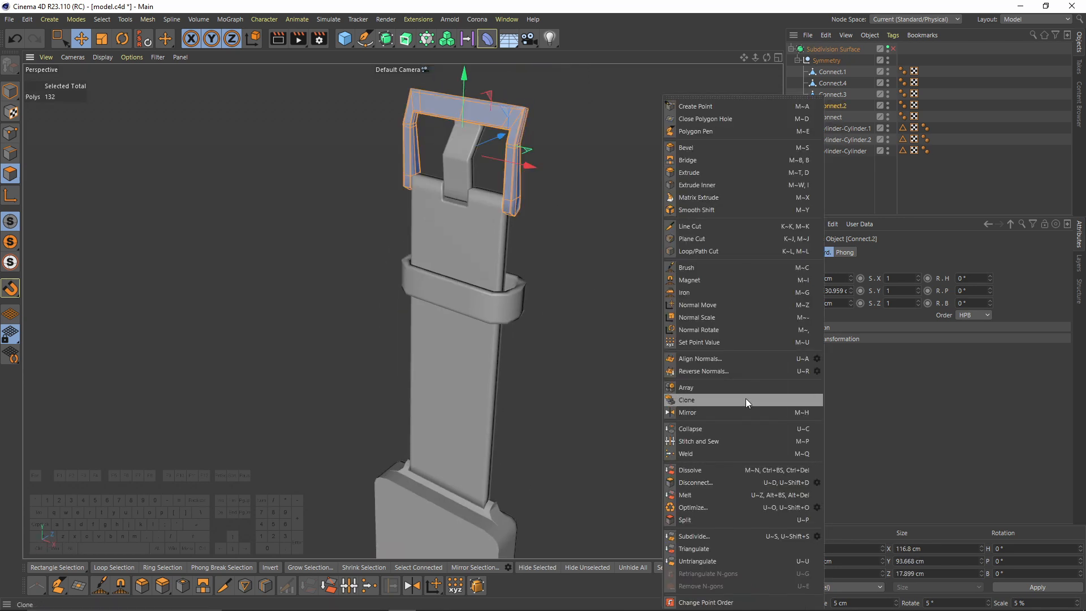
click(735, 372)
Reverse the normals of all polygons in the buckle prong mesh, Connect.3.
click(832, 94)
key(ctrl+a)
right_click(645, 246)
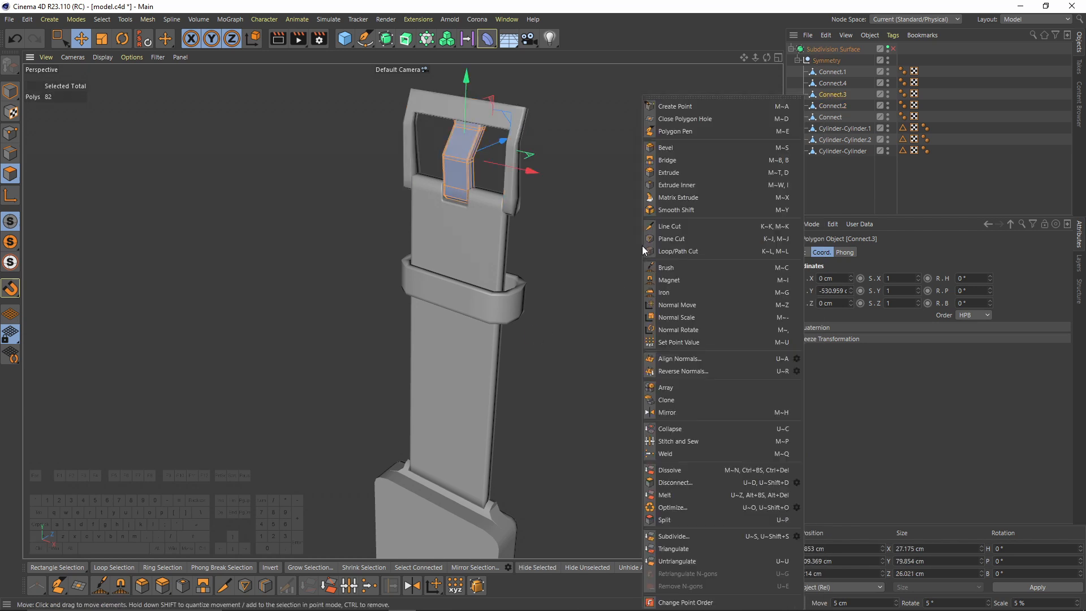
click(706, 372)
Select every polygon of the strap loop mesh, Connect.4, and reverse the normals.
click(832, 84)
key(ctrl+a)
right_click(664, 243)
click(720, 371)
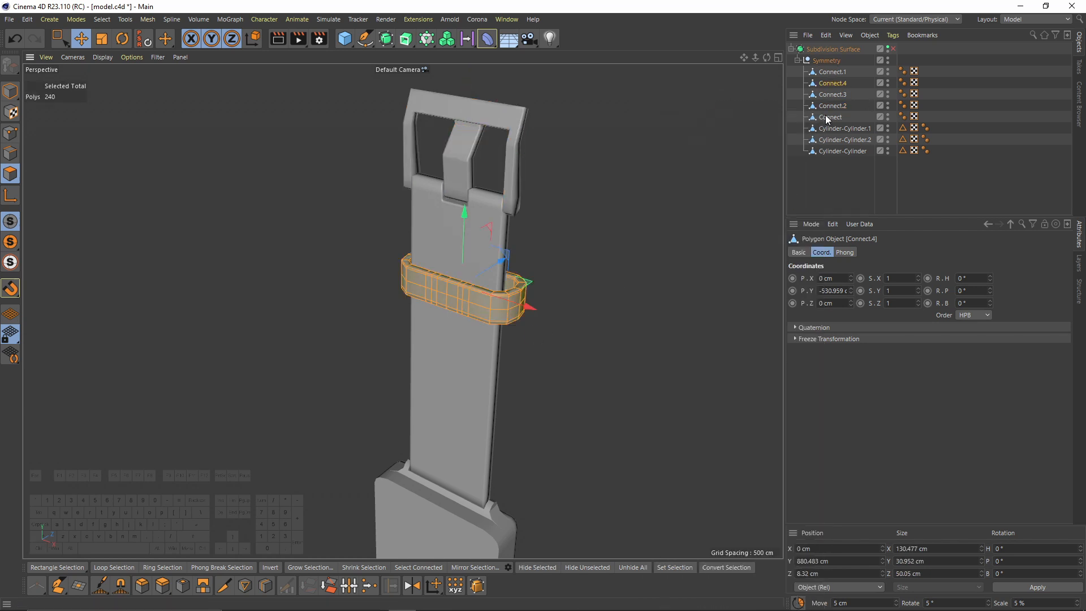
Select all polygons of the Connect.1 mesh and reverse their normals.
click(832, 72)
key(ctrl+a)
right_click(599, 255)
click(646, 372)
Select the eight meshes under the Symmetry, switch to Model mode to check them and clear the selection.
drag(828, 193, 839, 67)
scroll(473, 170, down, 5)
click(10, 92)
alt+drag(372, 247, 328, 288)
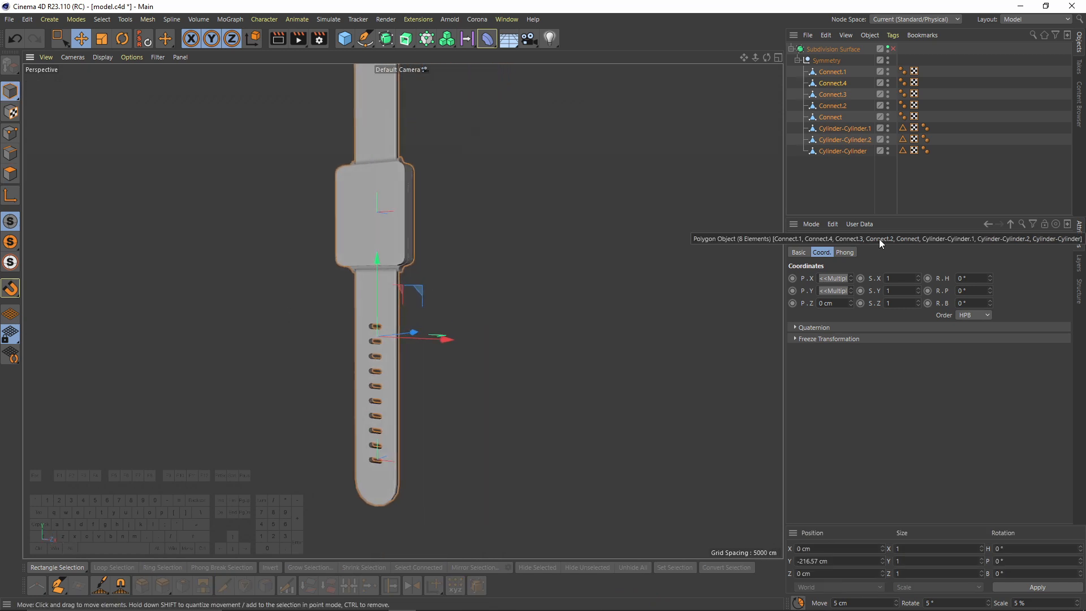
click(849, 185)
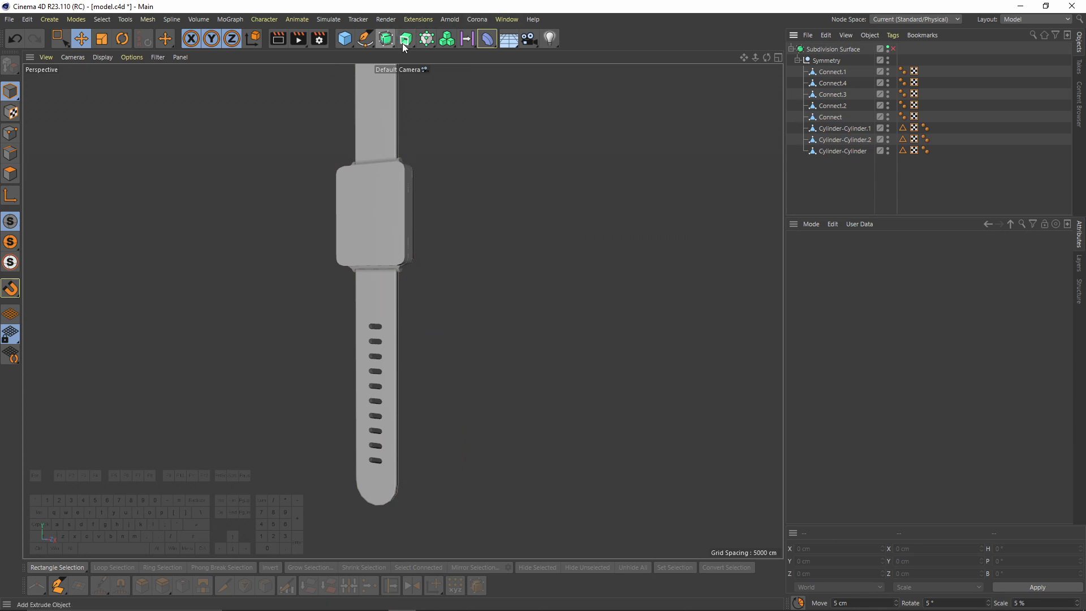
Add a MoSpline object and show the watch strap from the side in the Right view.
click(447, 39)
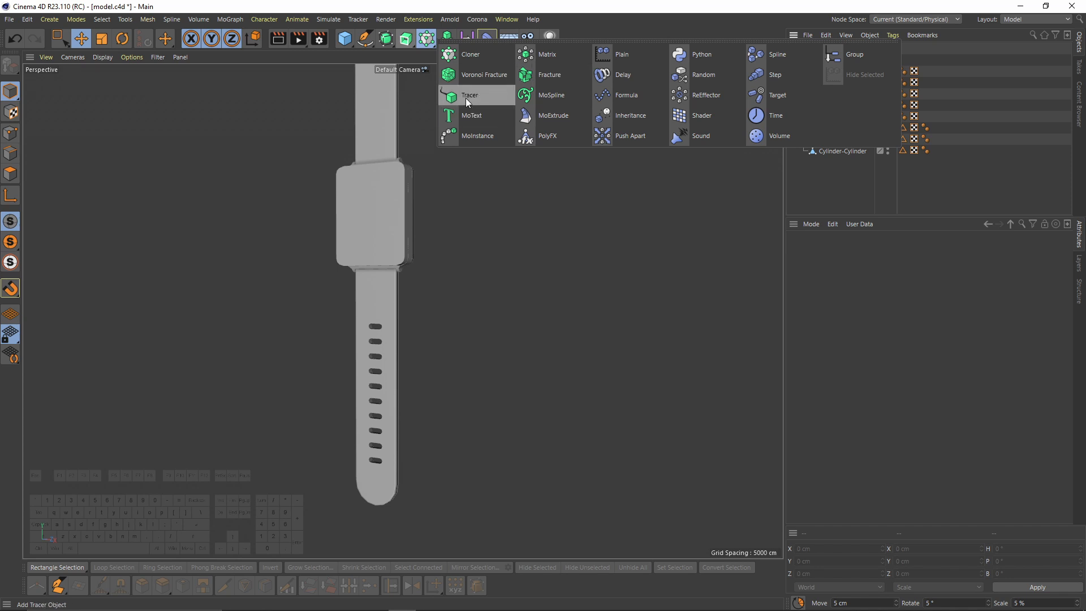
click(539, 97)
alt+drag(431, 254, 403, 334)
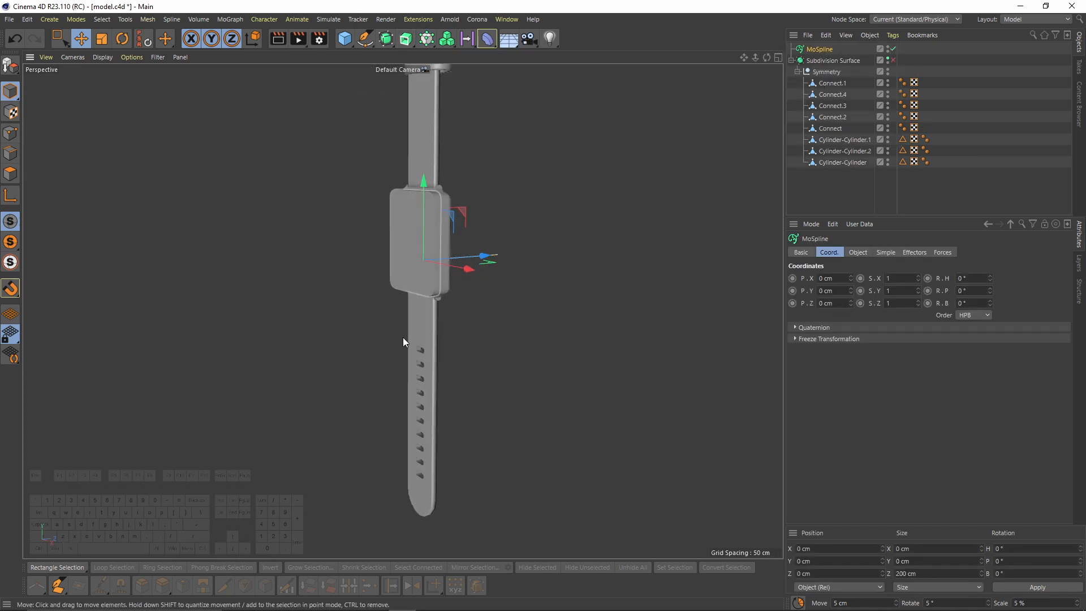
middle_click(403, 338)
middle_click(388, 462)
scroll(391, 221, down, 10)
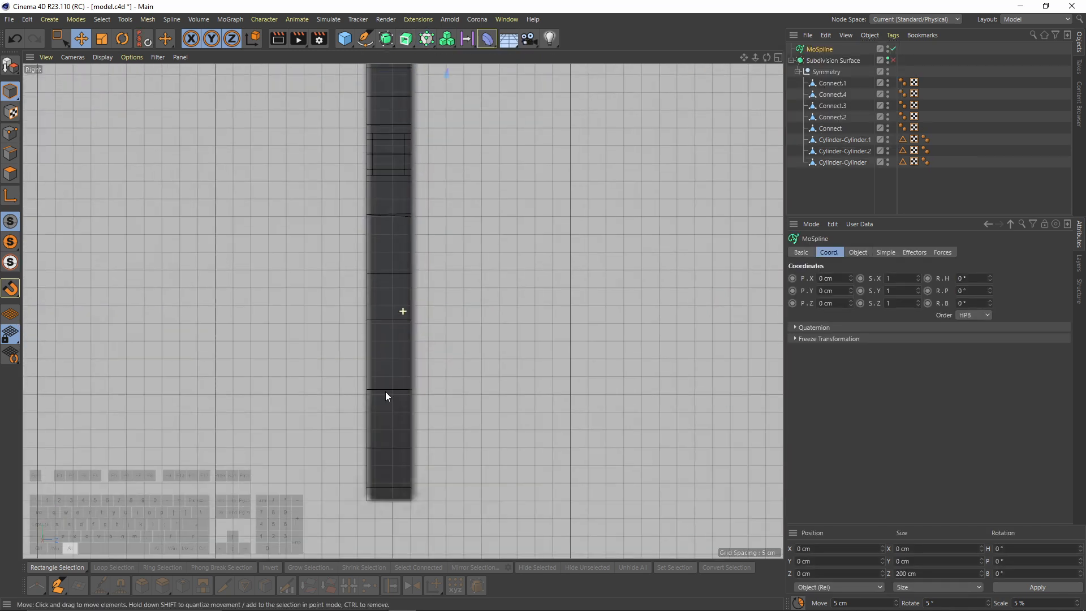
scroll(396, 391, down, 10)
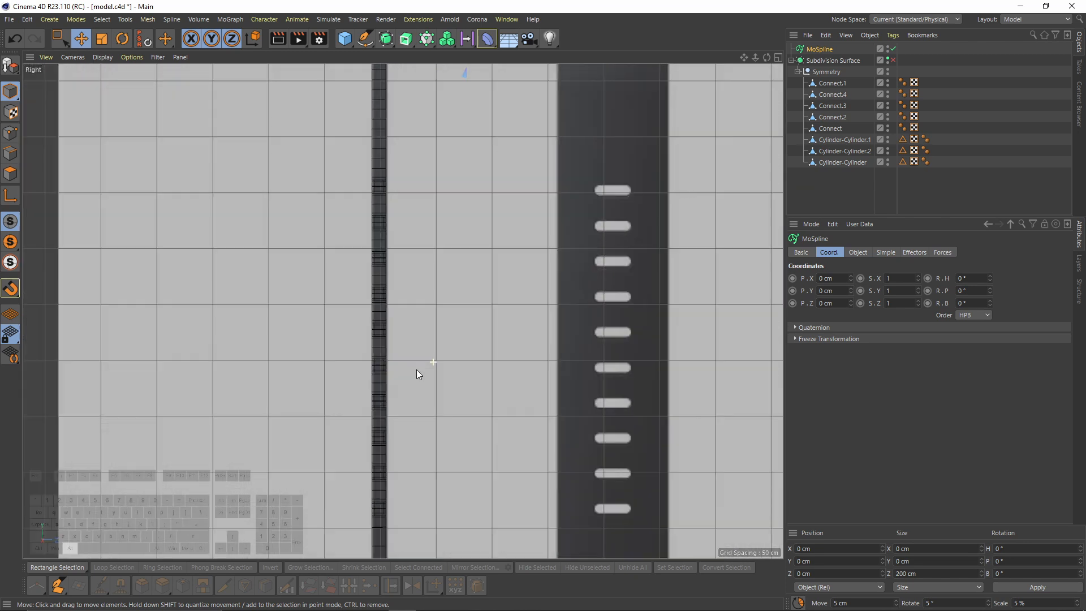
Set the MoSpline's width to about 3.56 cm.
click(808, 35)
click(819, 49)
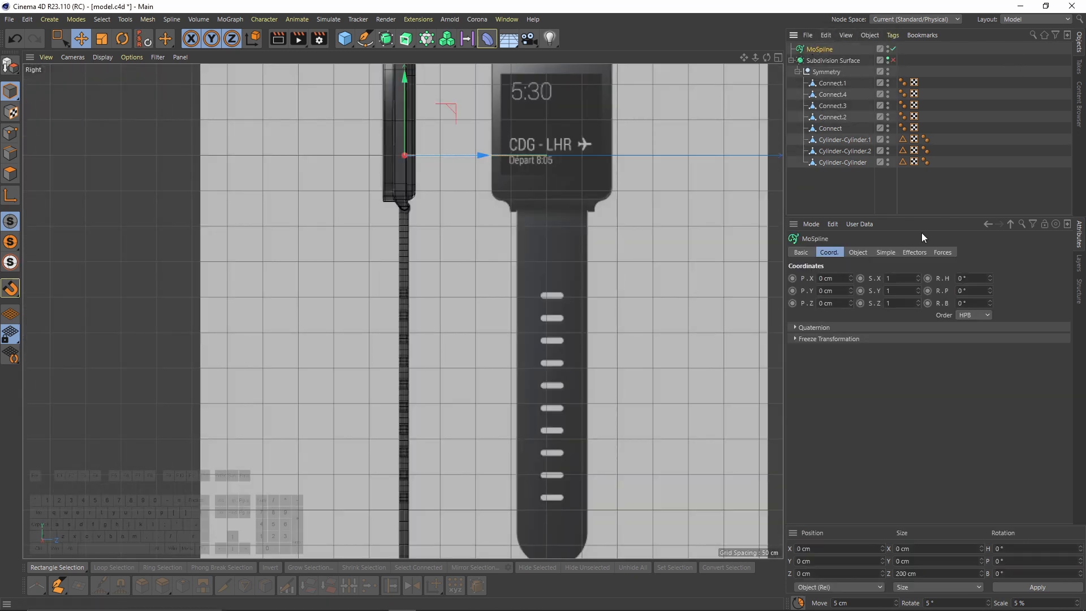
click(877, 252)
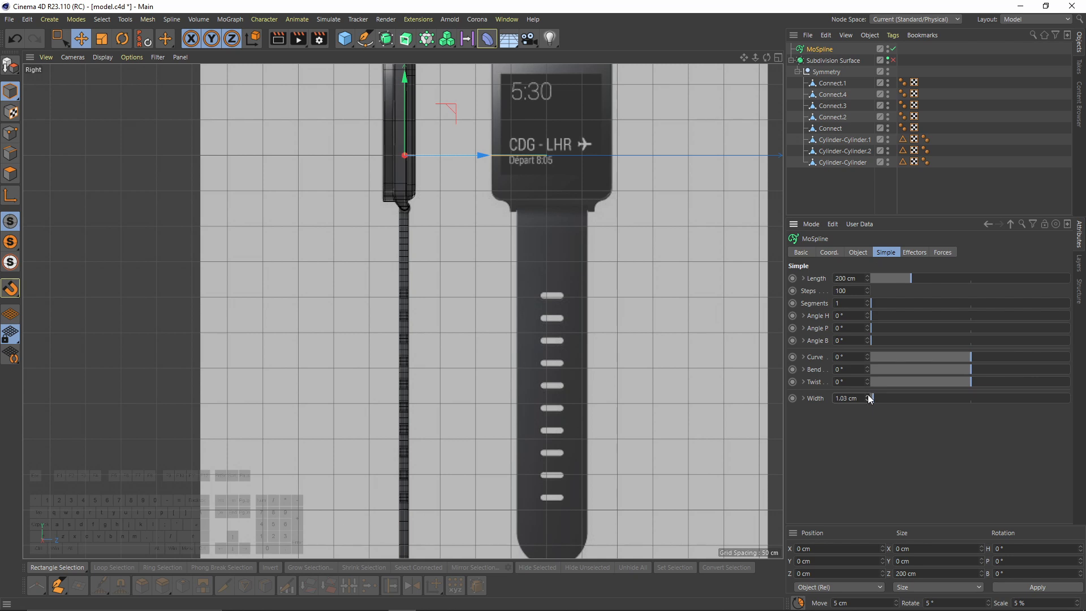
drag(869, 399, 885, 398)
Rotate the MoSpline to a pitch of -90° and move it to the upper end of the lower strap, at about Y -78 cm.
scroll(452, 235, up, 4)
key(r)
drag(442, 168, 474, 256)
key(e)
drag(405, 278, 390, 339)
Lengthen the MoSpline to about 497 cm so it spans the lower strap.
scroll(433, 293, up, 4)
scroll(357, 239, down, 5)
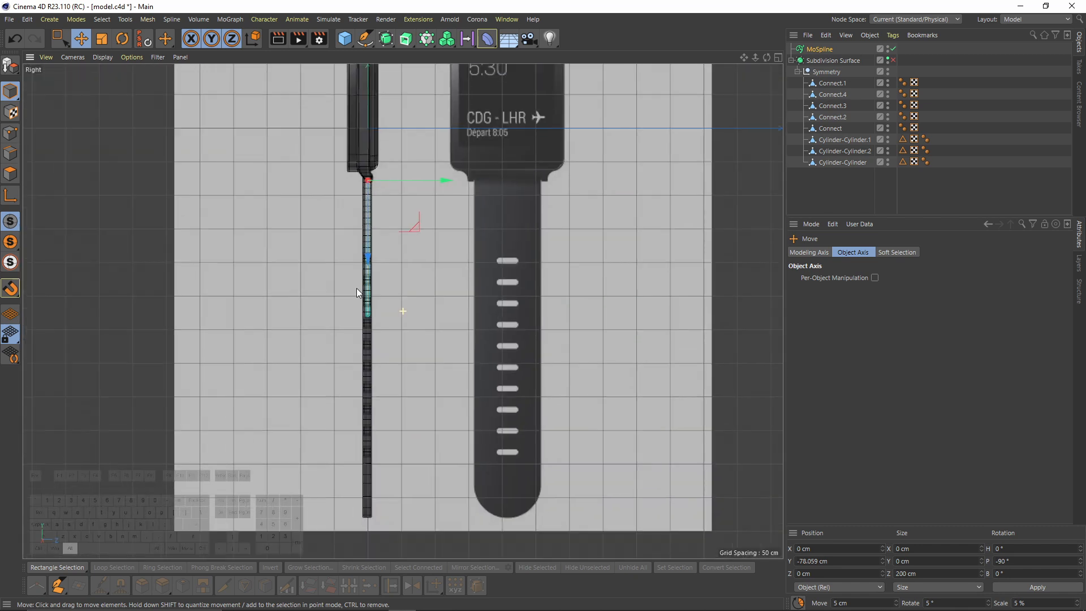
alt+middle_drag(356, 288, 367, 270)
click(817, 51)
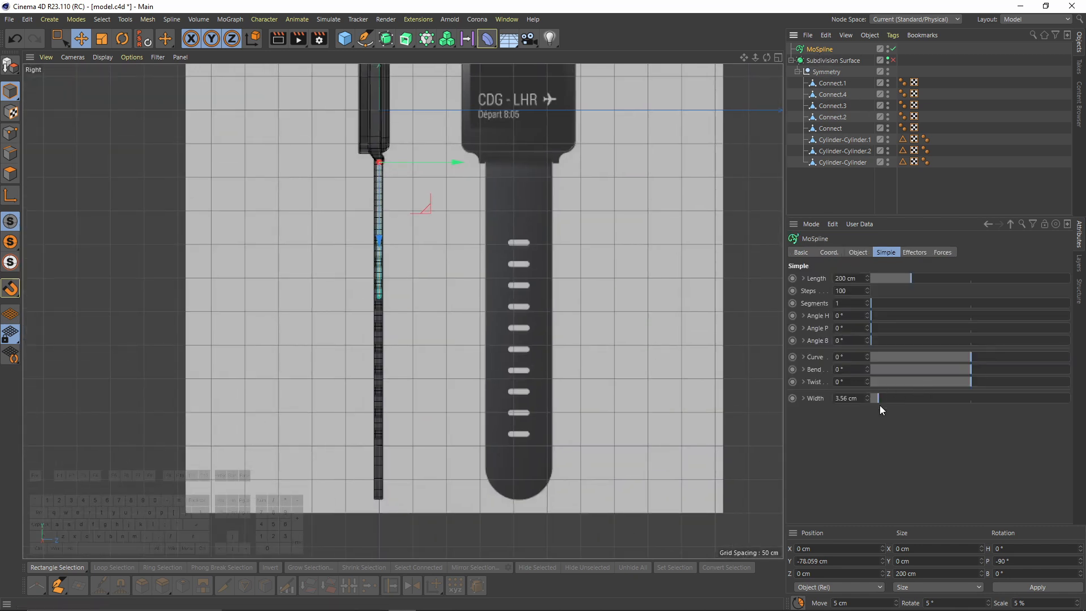
drag(900, 283, 972, 297)
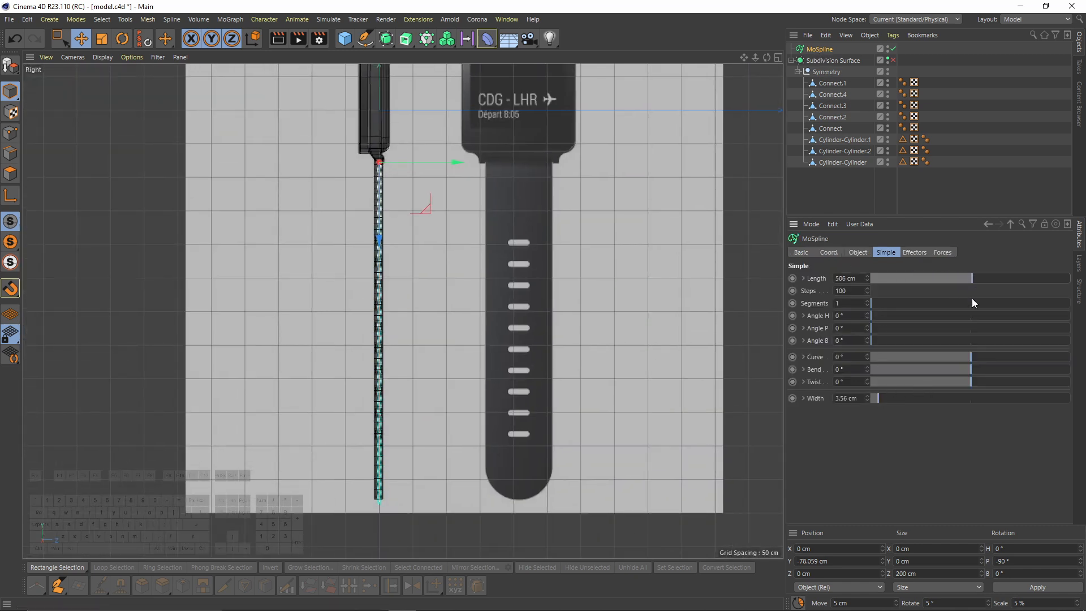
scroll(311, 264, up, 5)
Return to the Perspective view, select the lower strap mesh and add a Spline Wrap deformer.
key(F1)
click(433, 348)
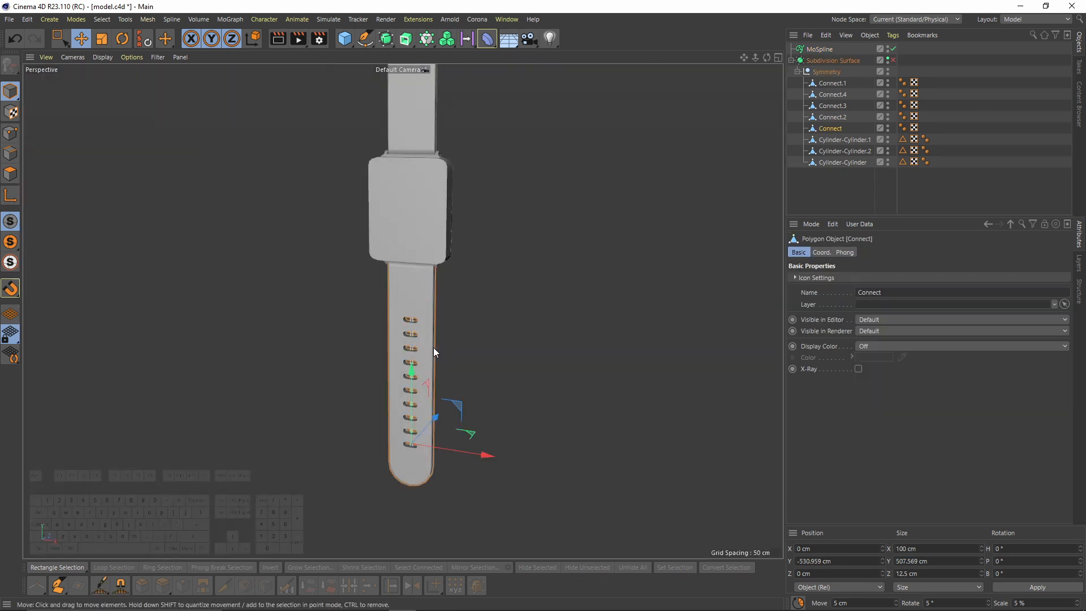
click(488, 39)
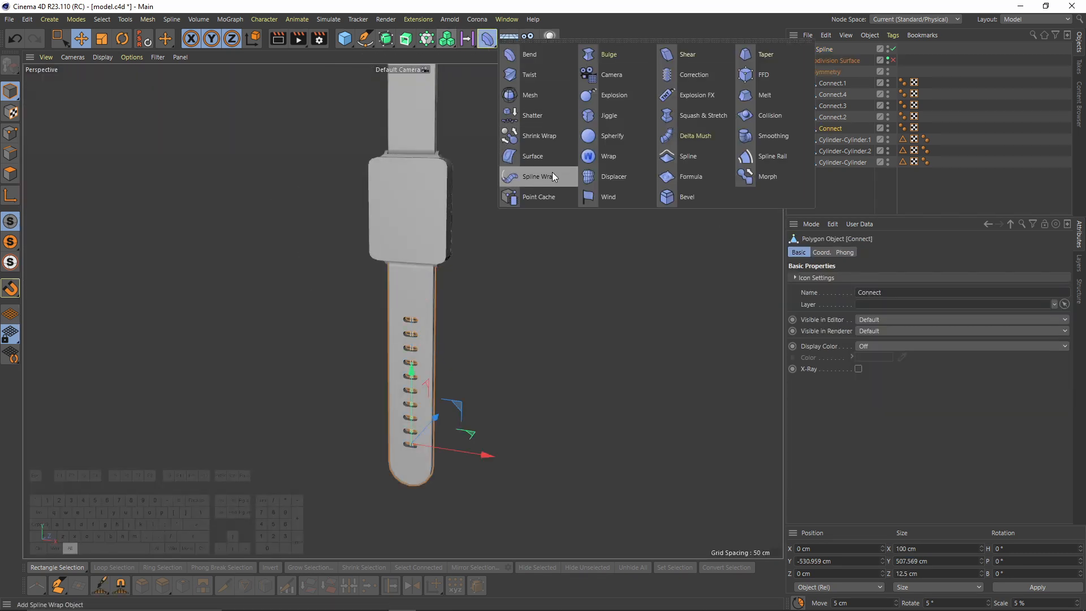
alt+click(553, 172)
drag(820, 49, 850, 284)
alt+drag(482, 327, 434, 321)
key(ctrl+z)
Nest the Spline Wrap under the lower strap mesh, Connect, and link the MoSpline as its spline.
mouse_move(844, 140)
mouse_down()
mouse_move(840, 127)
mouse_move(836, 147)
mouse_move(833, 130)
mouse_up()
click(834, 140)
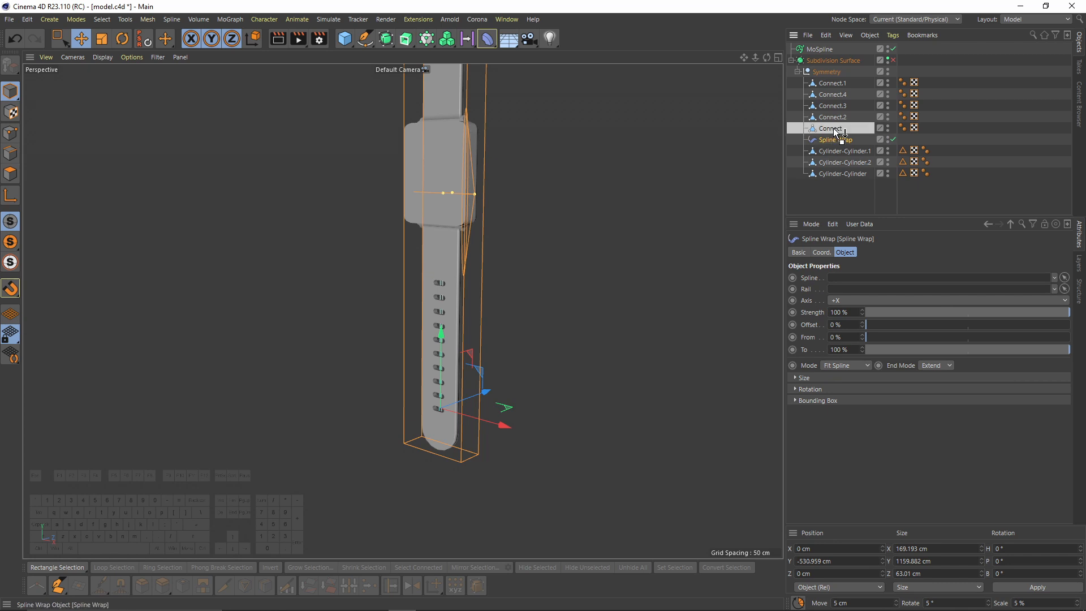
drag(819, 49, 884, 280)
alt+drag(696, 300, 663, 233)
Set the Spline Wrap's axis to -Y and check the fit around the lower strap.
click(854, 300)
click(836, 349)
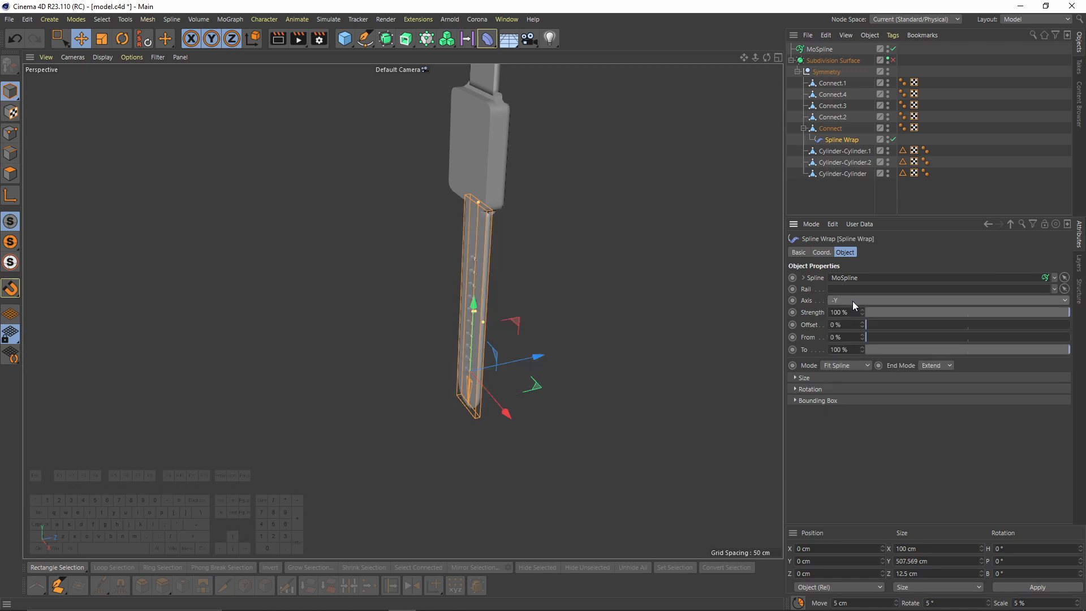
alt+drag(521, 250, 558, 249)
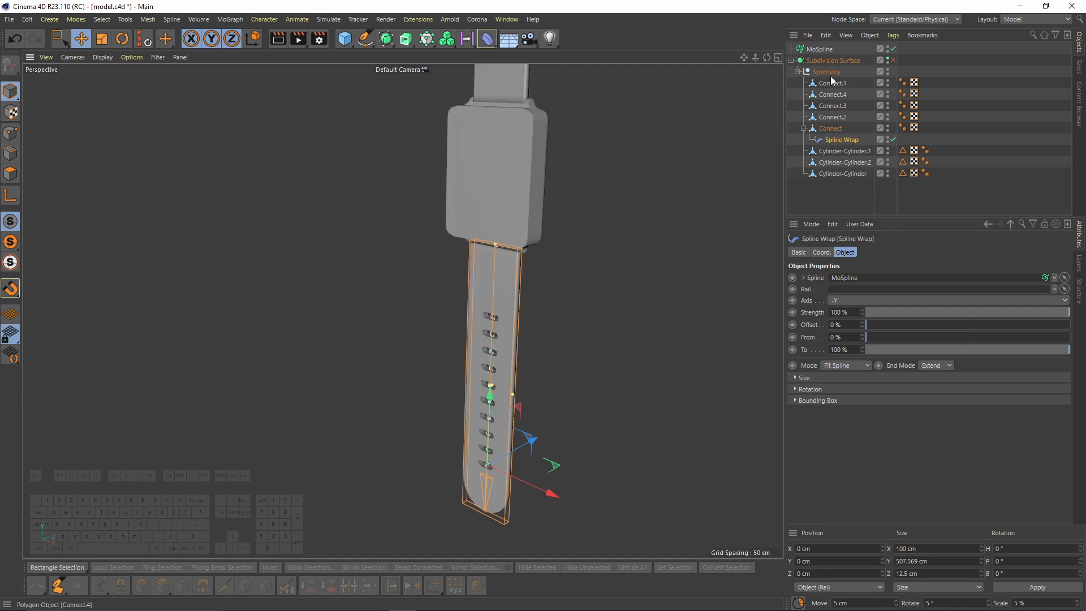
Test curling the lower strap with the MoSpline's Bend, then reset Curve and Bend to 0°.
click(820, 49)
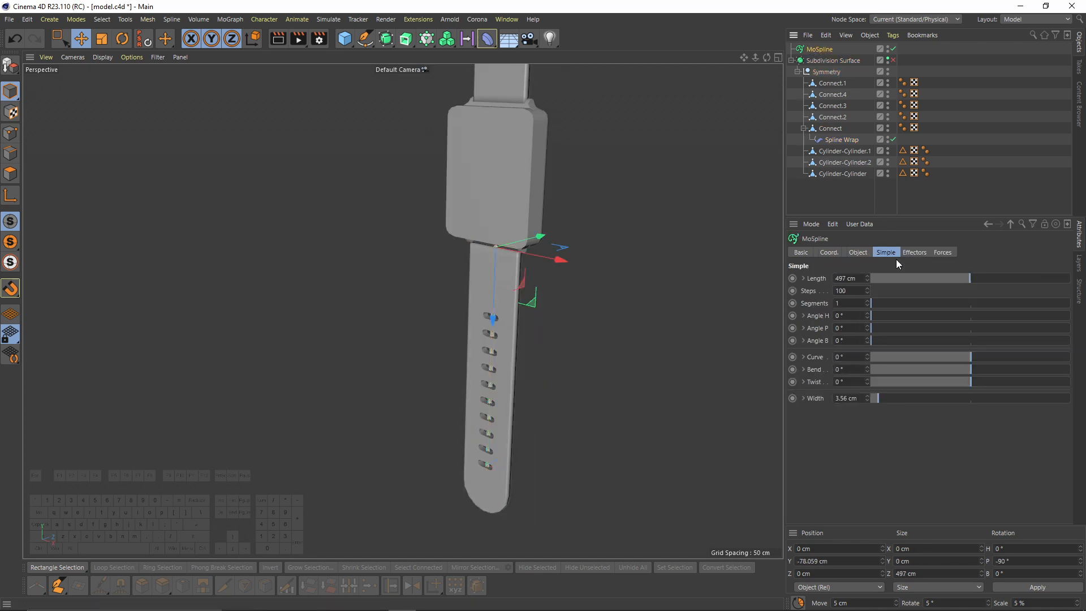
drag(972, 370, 1016, 369)
alt+drag(571, 237, 444, 240)
mouse_move(1017, 369)
mouse_down()
mouse_move(1045, 375)
mouse_move(1024, 369)
mouse_move(1035, 369)
mouse_up()
alt+drag(565, 328, 557, 300)
drag(972, 383, 971, 359)
double_click(842, 357)
text(0)
key(Tab)
key(Tab)
text(0)
key(Return)
Try combinations of the MoSpline's Angle P and Bend on the strap, then reset both to 0°.
alt+drag(538, 253, 527, 307)
mouse_move(892, 330)
mouse_down()
mouse_move(869, 323)
mouse_move(898, 337)
mouse_move(871, 319)
mouse_move(897, 329)
mouse_move(884, 327)
mouse_up()
drag(1021, 370, 1015, 373)
mouse_move(887, 328)
mouse_down()
mouse_move(900, 331)
mouse_move(890, 330)
mouse_up()
alt+drag(403, 312, 596, 344)
alt+drag(679, 331, 590, 368)
double_click(843, 369)
text(0)
key(Return)
double_click(843, 328)
text(0)
key(Return)
Clear the selection, collapse the Connect and Symmetry hierarchies and enable the Subdivision Surface.
alt+drag(513, 368, 503, 311)
click(544, 289)
click(804, 128)
click(797, 72)
click(882, 60)
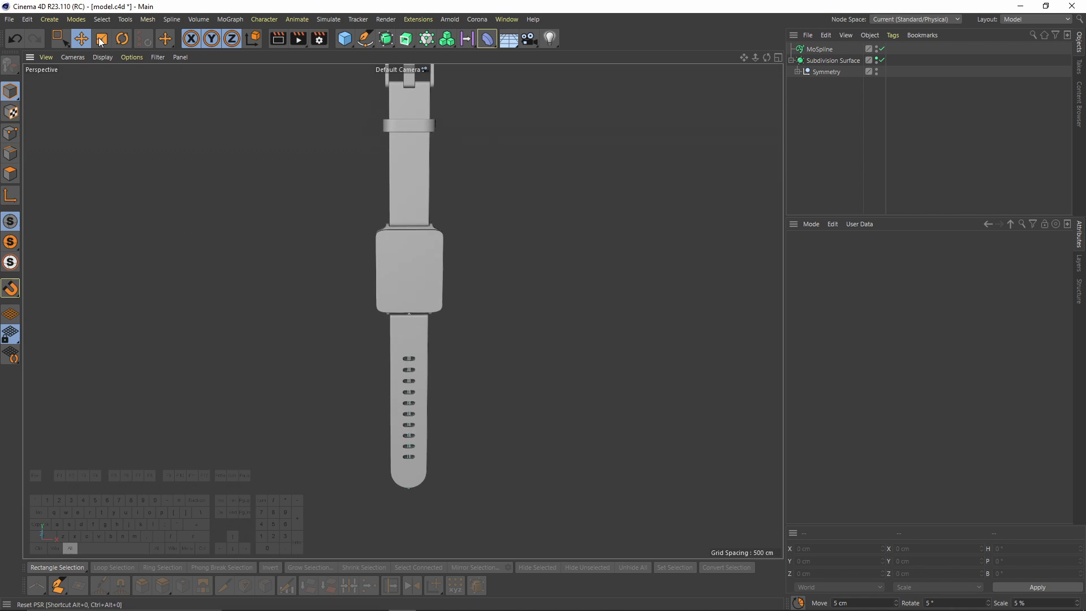
Set the viewport display to Gouraud Shading and look over the smoothed watch.
click(105, 57)
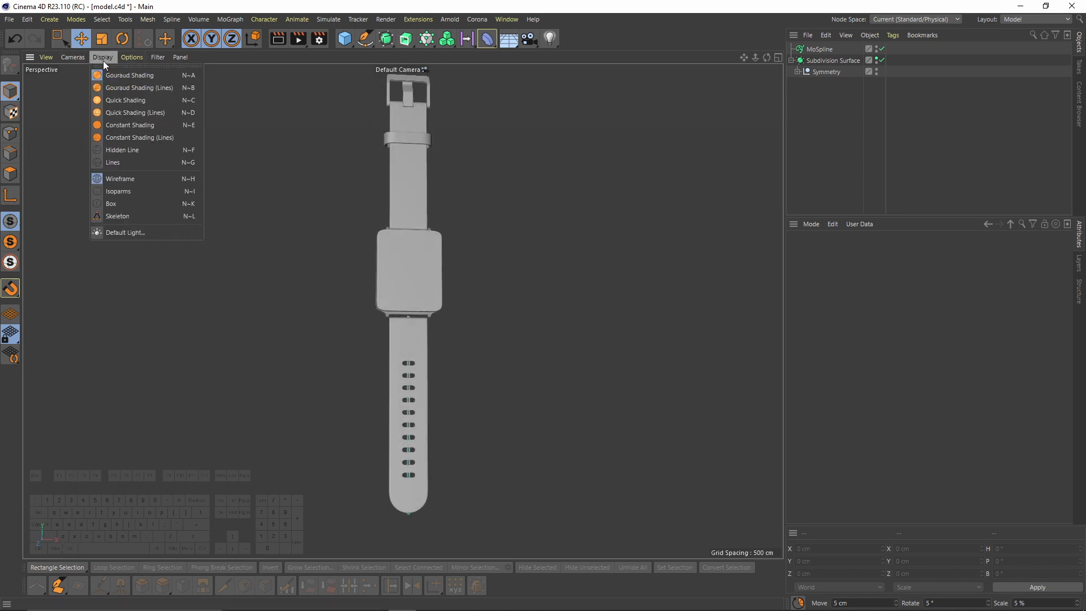
click(127, 75)
scroll(402, 85, up, 5)
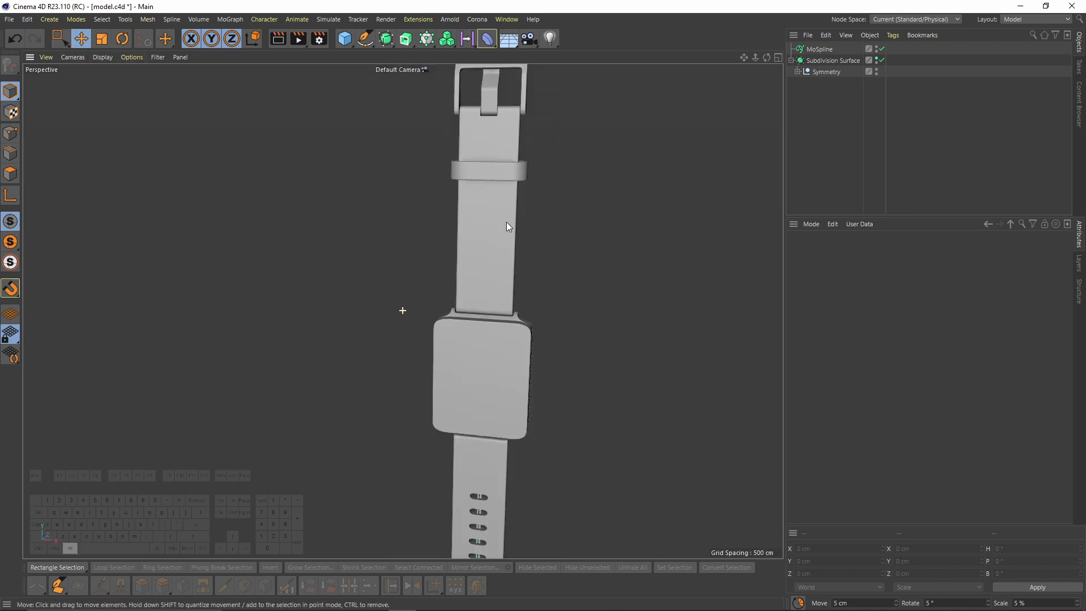